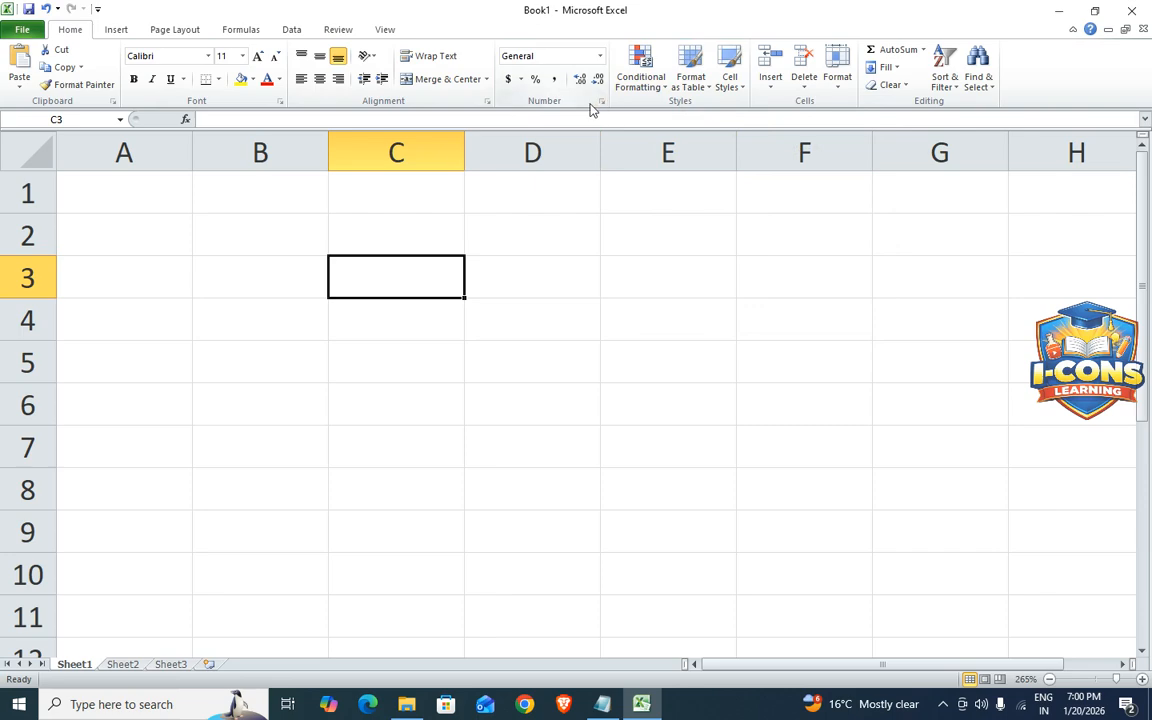
{"action": "left_click", "coordinate": [586, 292]}
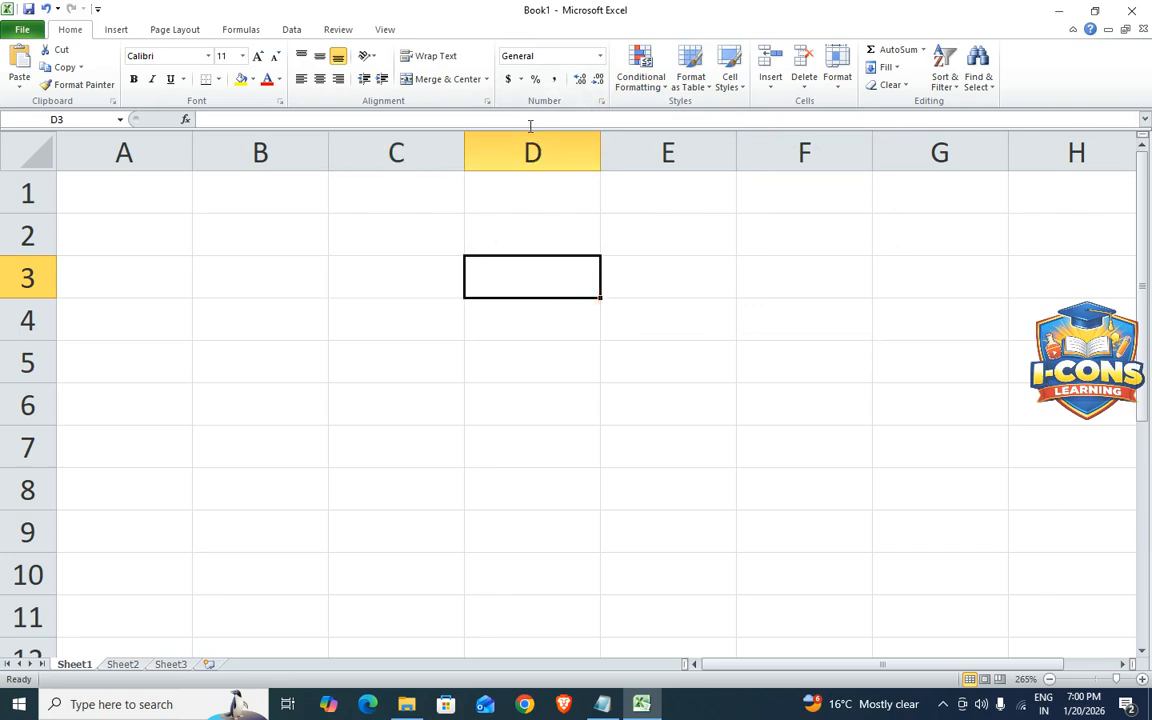
{"action": "left_click", "coordinate": [600, 55]}
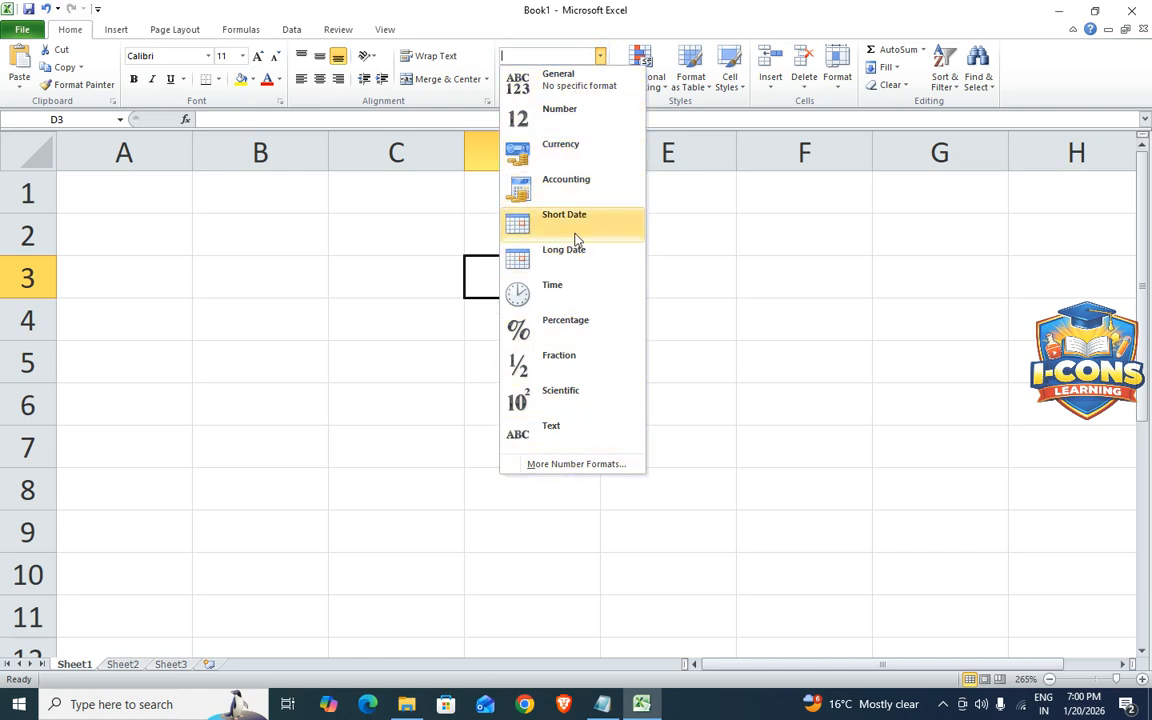
{"action": "left_click", "coordinate": [443, 372]}
{"action": "left_click", "coordinate": [414, 390]}
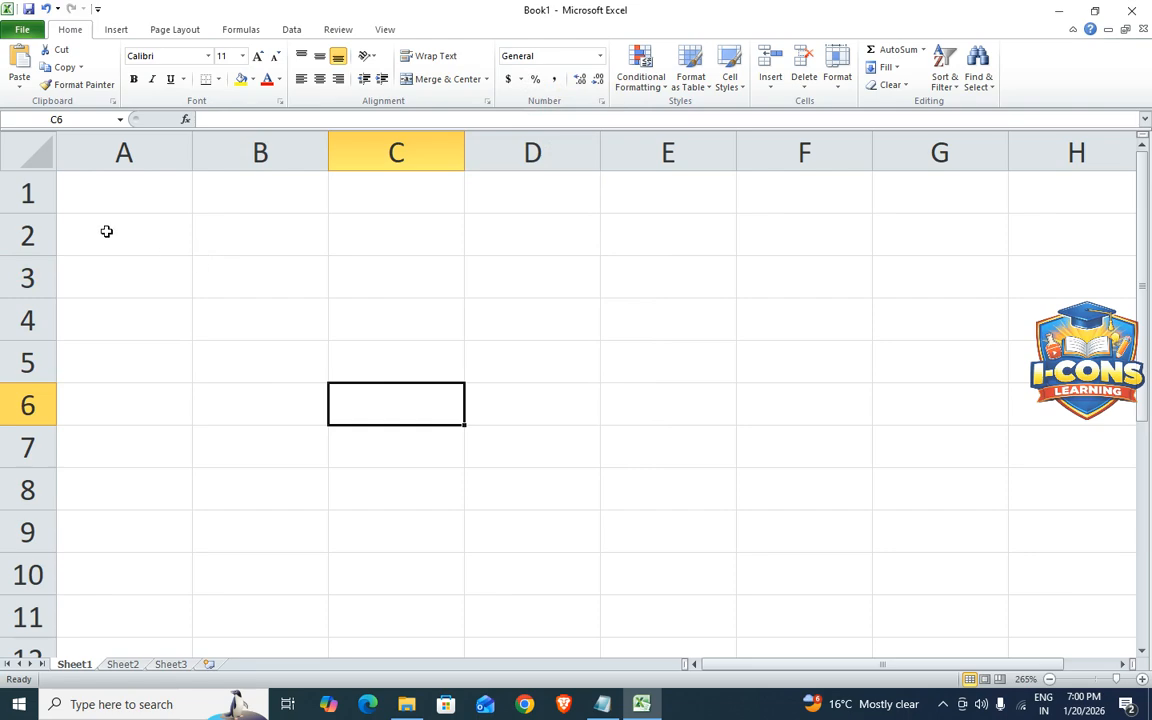
{"action": "left_click", "coordinate": [155, 205]}
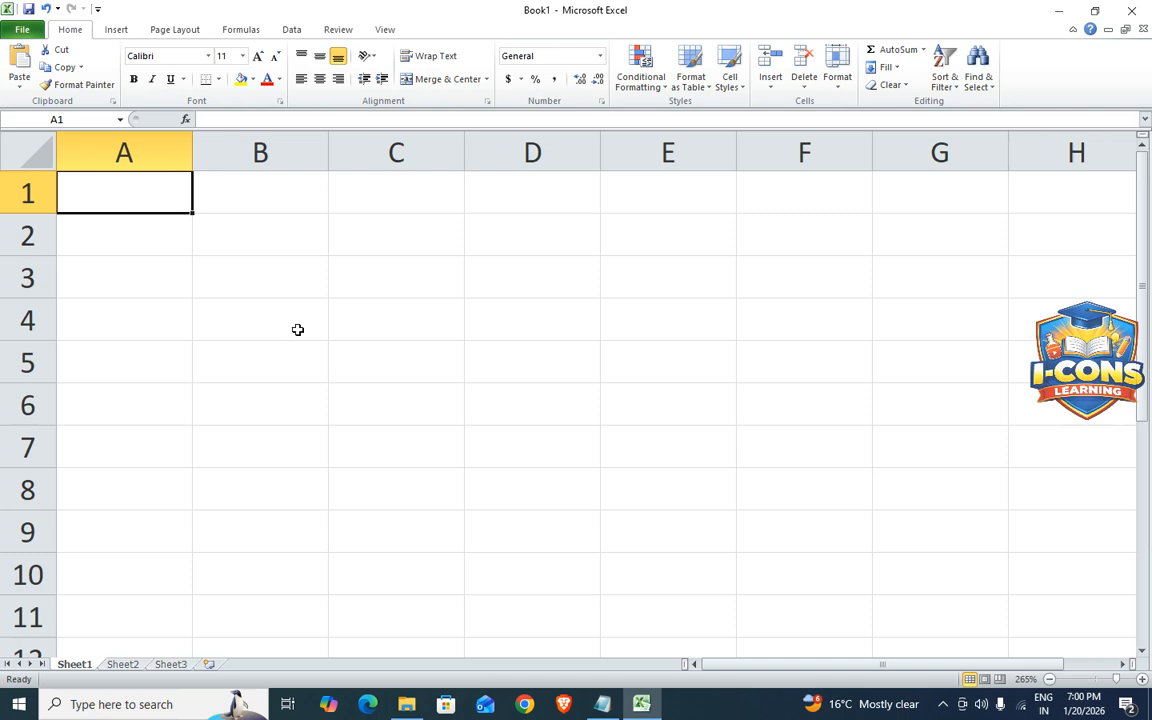
Enter the numbers 75, 65, 95, 75, 45 and 84 down cells B1 to B6
{"action": "left_click", "coordinate": [301, 198]}
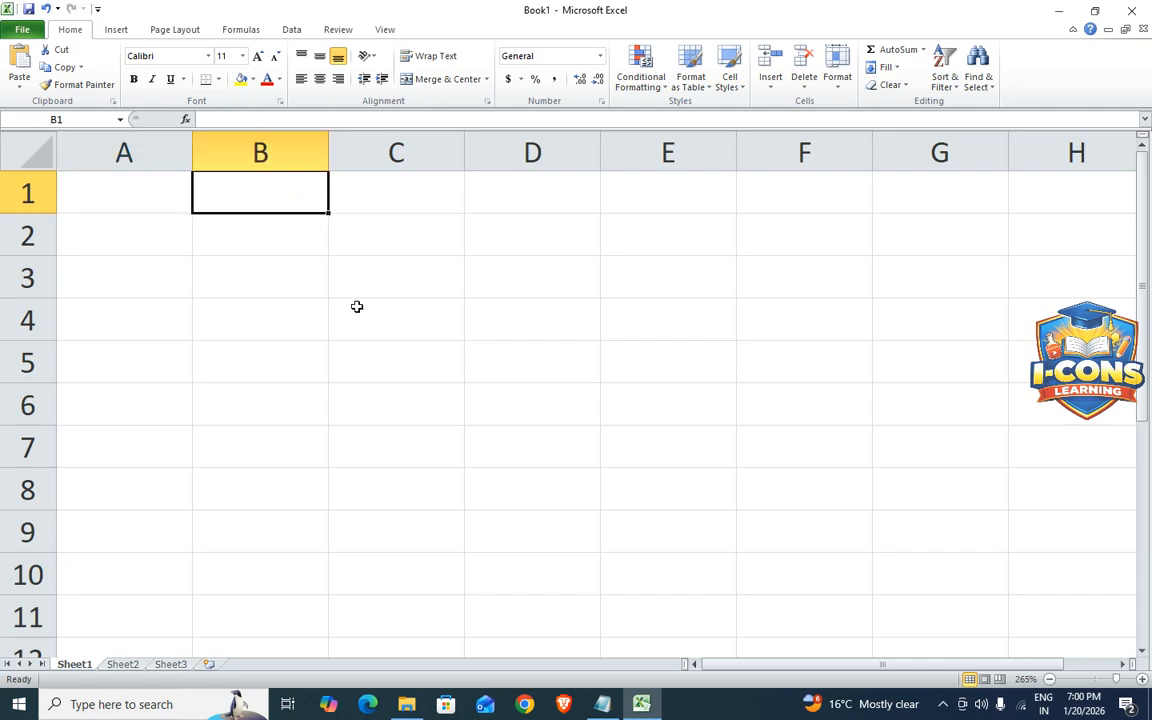
{"action": "type", "text": "75"}
{"action": "key", "text": "Return"}
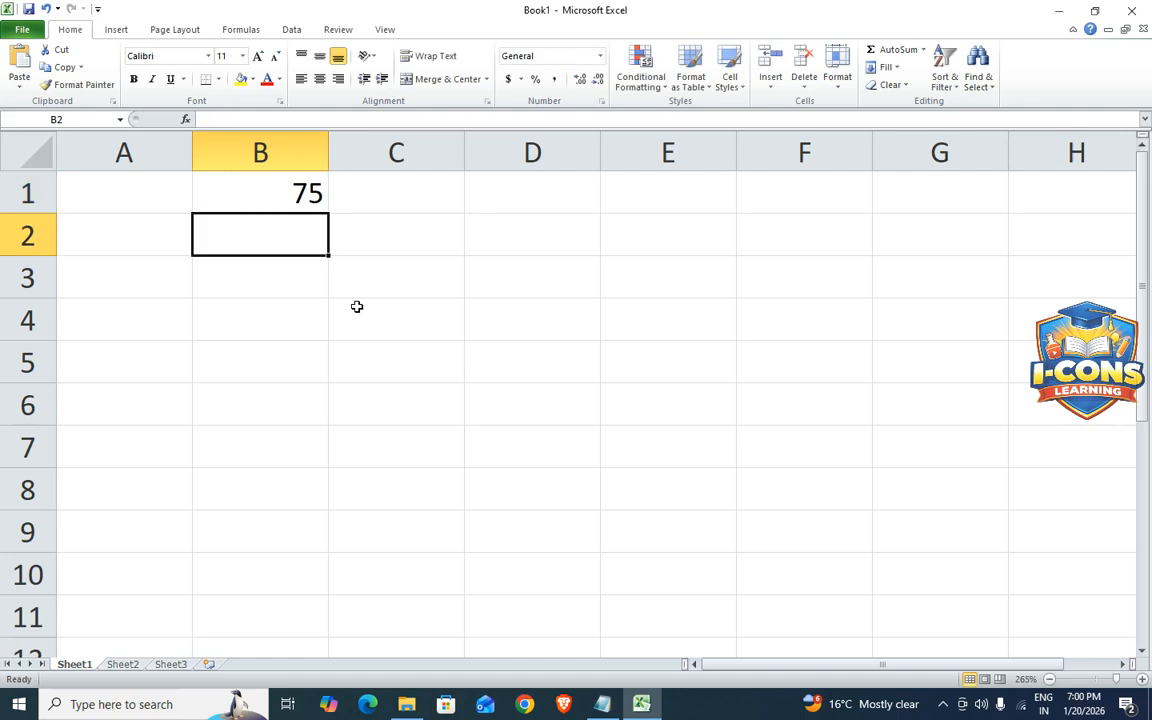
{"action": "type", "text": "65"}
{"action": "key", "text": "Return"}
{"action": "type", "text": "95"}
{"action": "key", "text": "Return"}
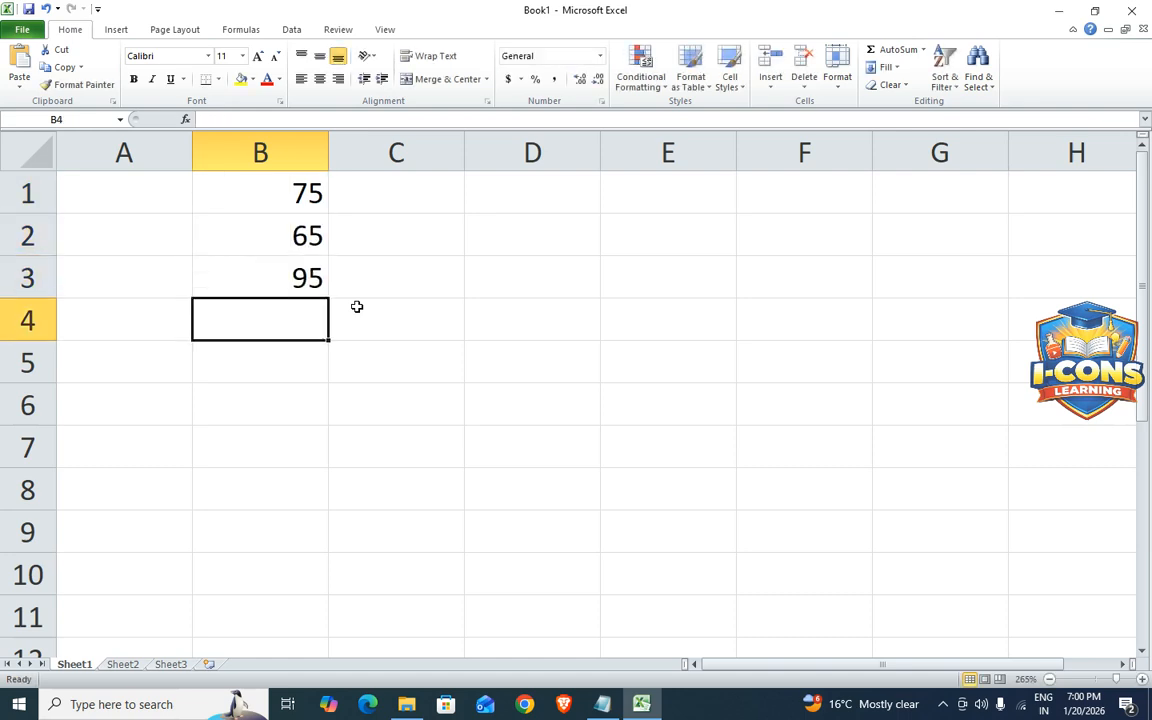
{"action": "type", "text": "75"}
{"action": "key", "text": "Return"}
{"action": "type", "text": "45"}
{"action": "key", "text": "Return"}
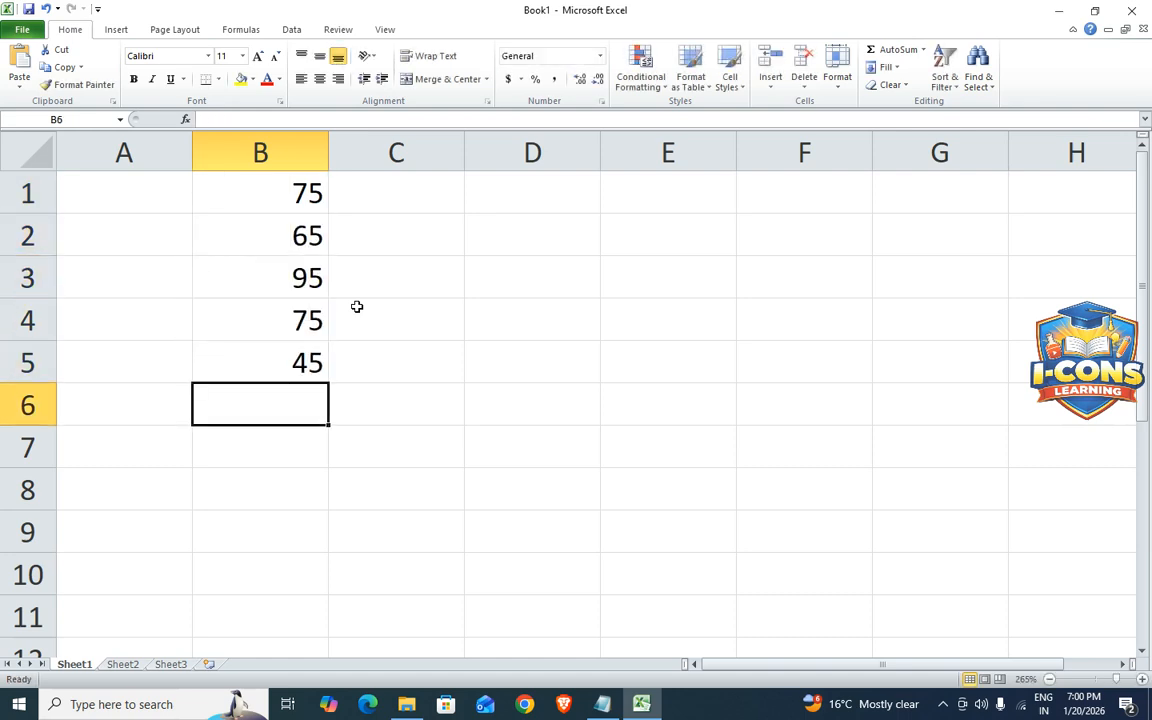
{"action": "type", "text": "84"}
{"action": "key", "text": "Return"}
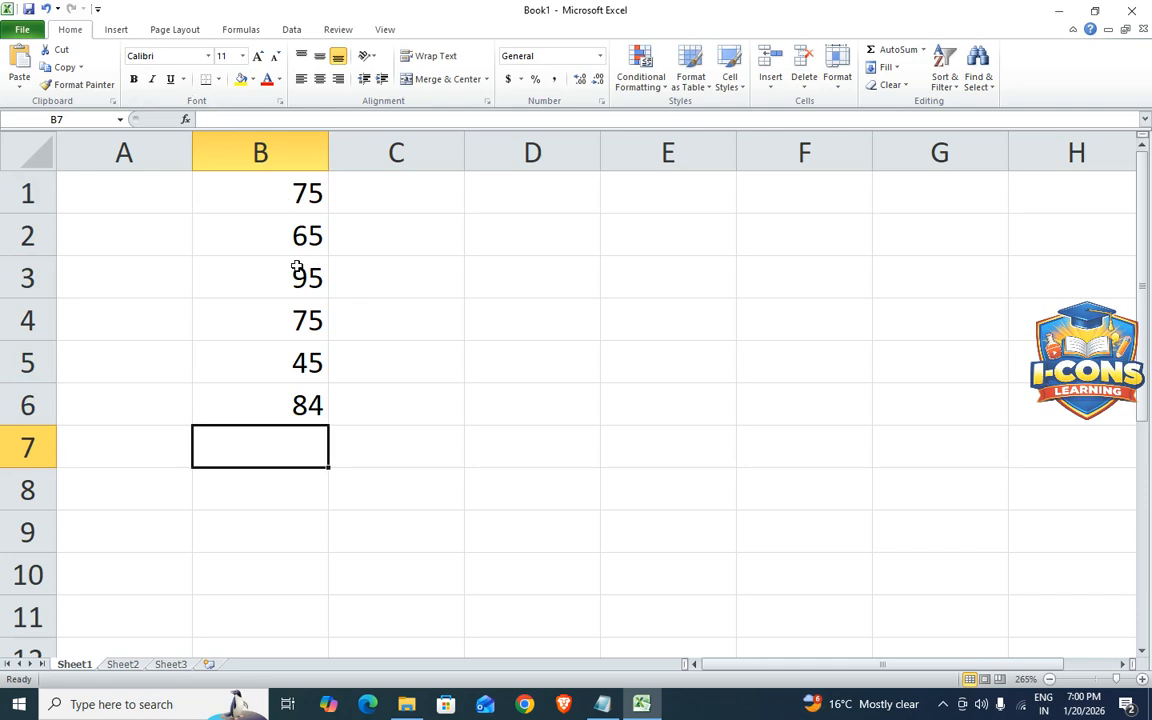
{"action": "left_click", "coordinate": [378, 311]}
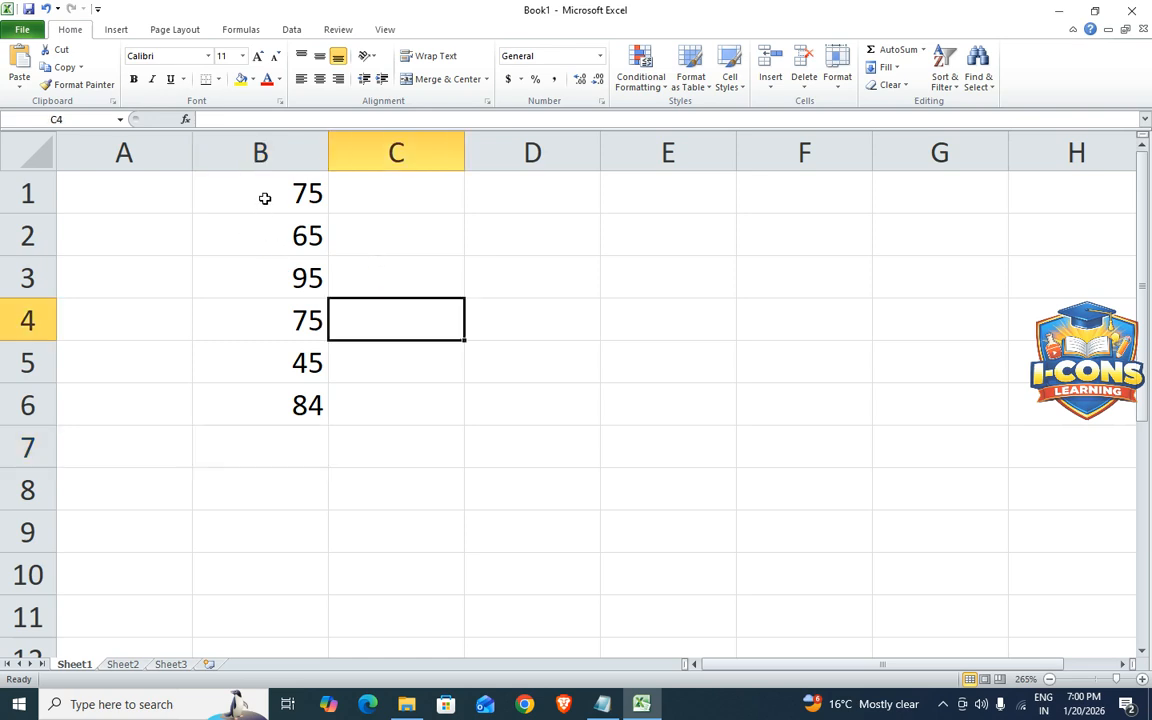
Display the numbers in B1:B6 with two decimal places
{"action": "left_click_drag", "start_coordinate": [262, 198], "coordinate": [279, 420]}
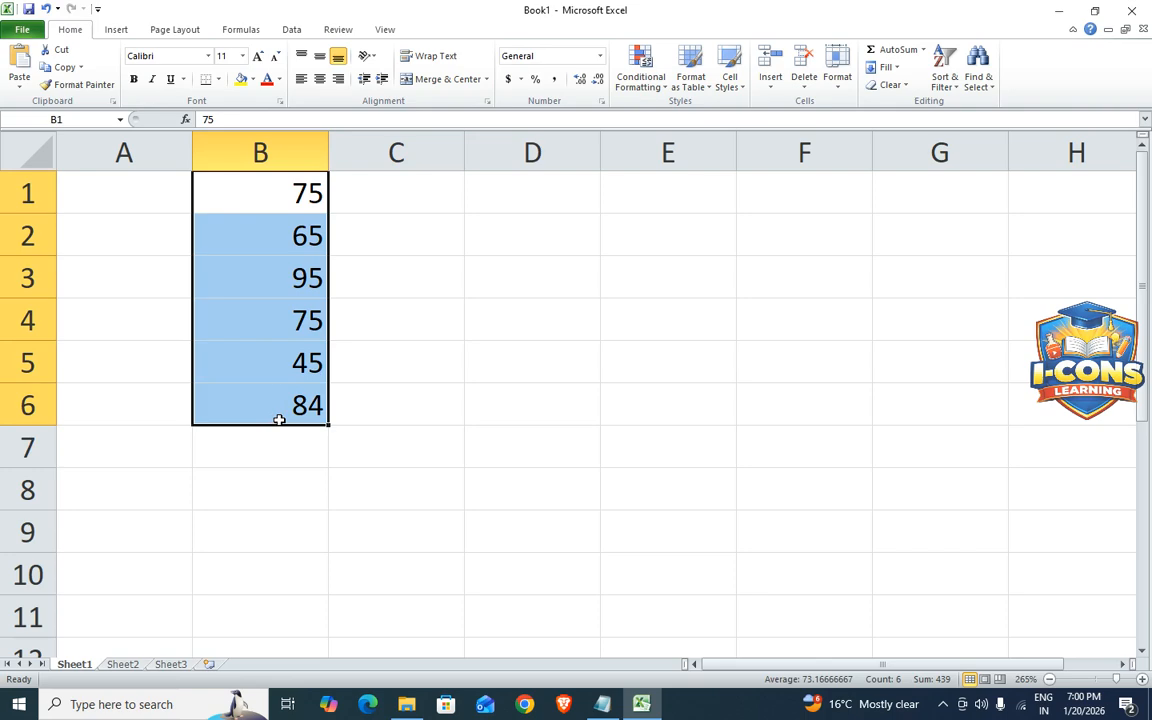
{"action": "left_click", "coordinate": [580, 85]}
{"action": "left_click", "coordinate": [580, 85]}
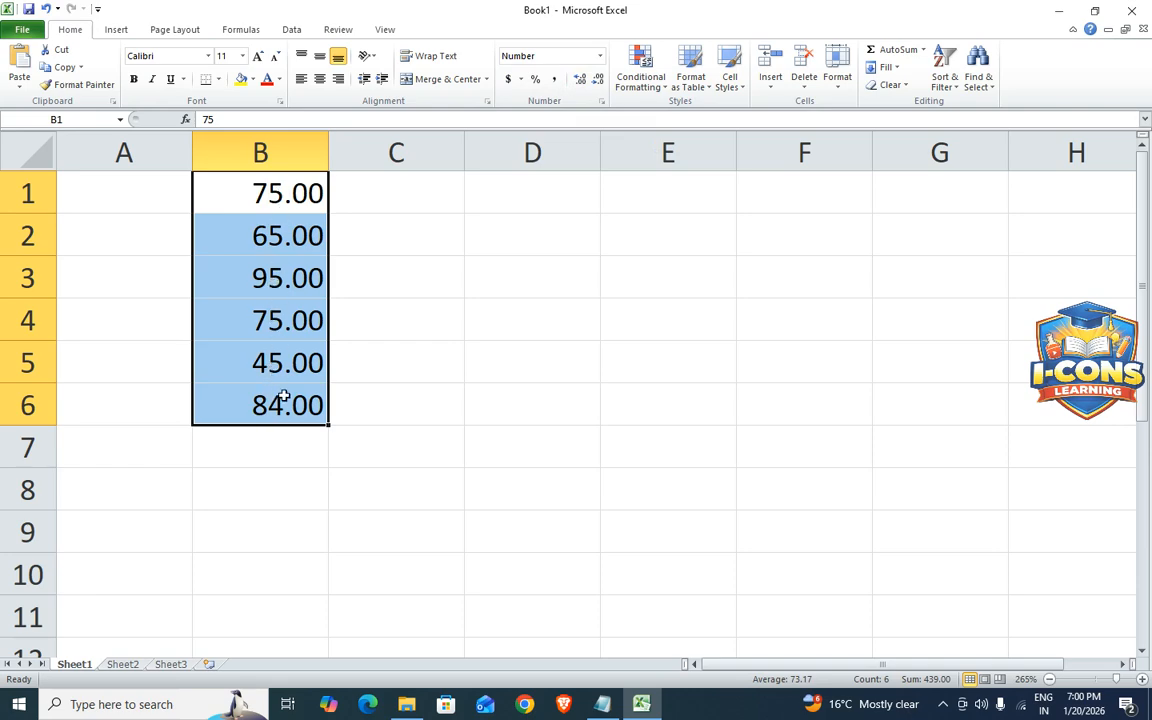
Vary the decimals of B1:B6 between none and two, ending with one decimal place displayed
{"action": "left_click", "coordinate": [598, 80]}
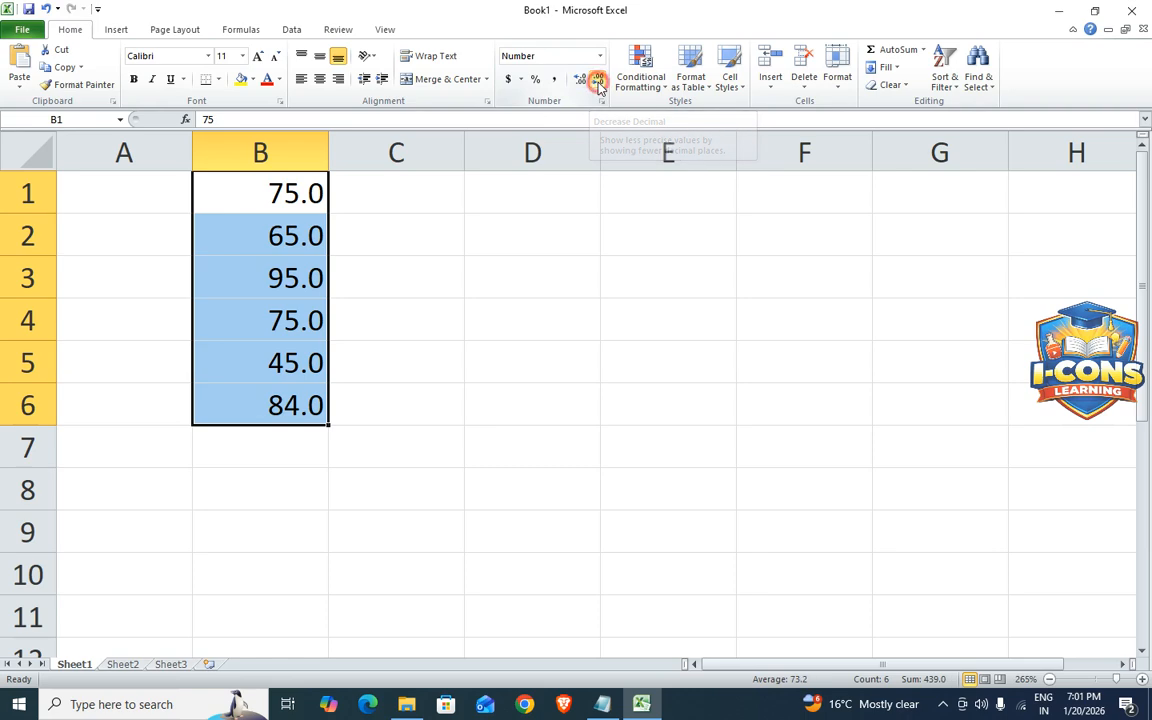
{"action": "left_click", "coordinate": [598, 80]}
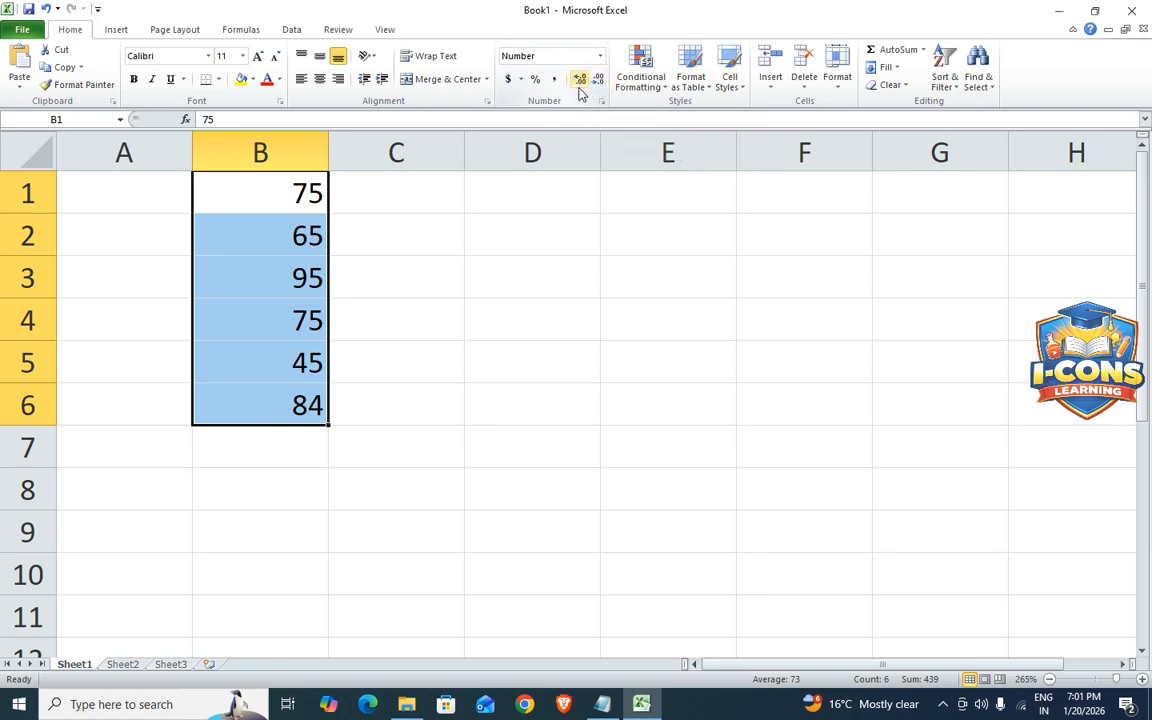
{"action": "left_click", "coordinate": [580, 80]}
{"action": "left_click", "coordinate": [580, 80]}
{"action": "left_click", "coordinate": [598, 80]}
{"action": "left_click", "coordinate": [598, 80]}
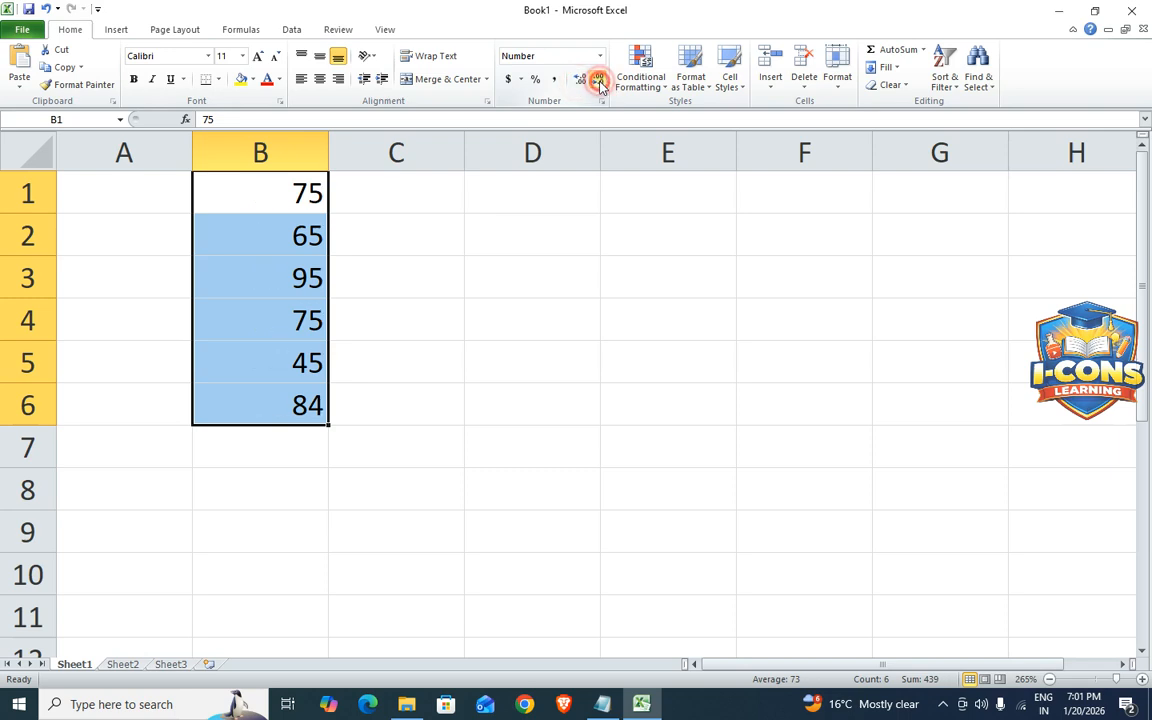
{"action": "left_click", "coordinate": [580, 80]}
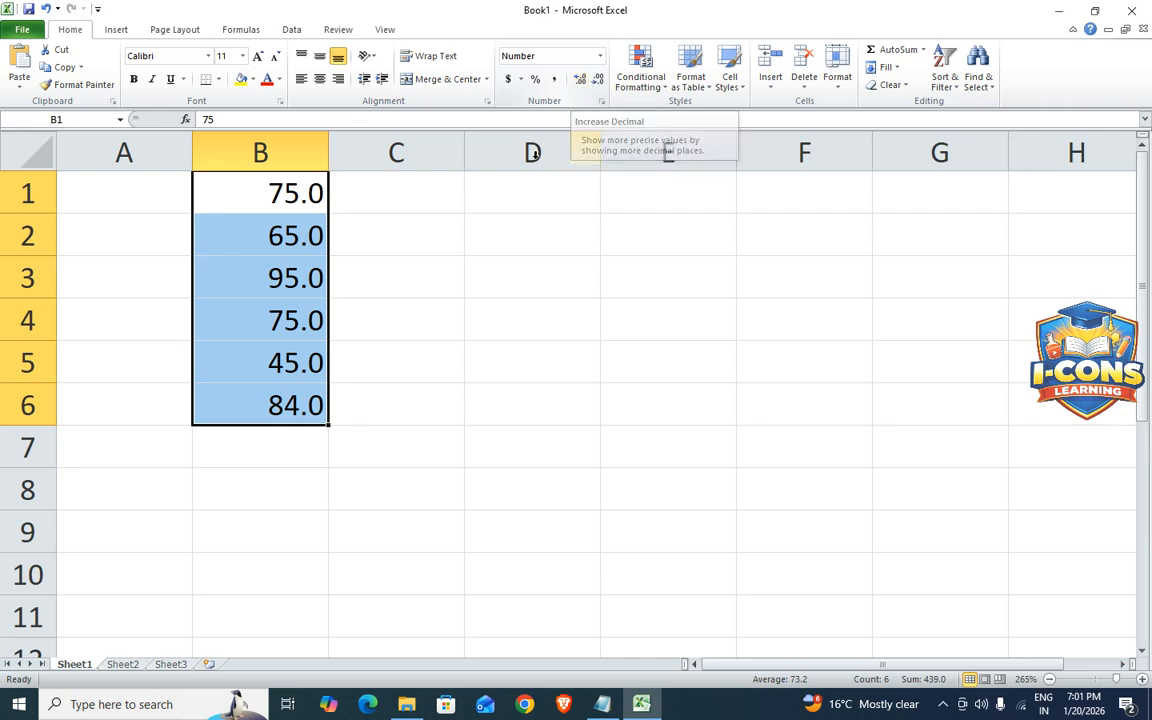
{"action": "left_click", "coordinate": [424, 314]}
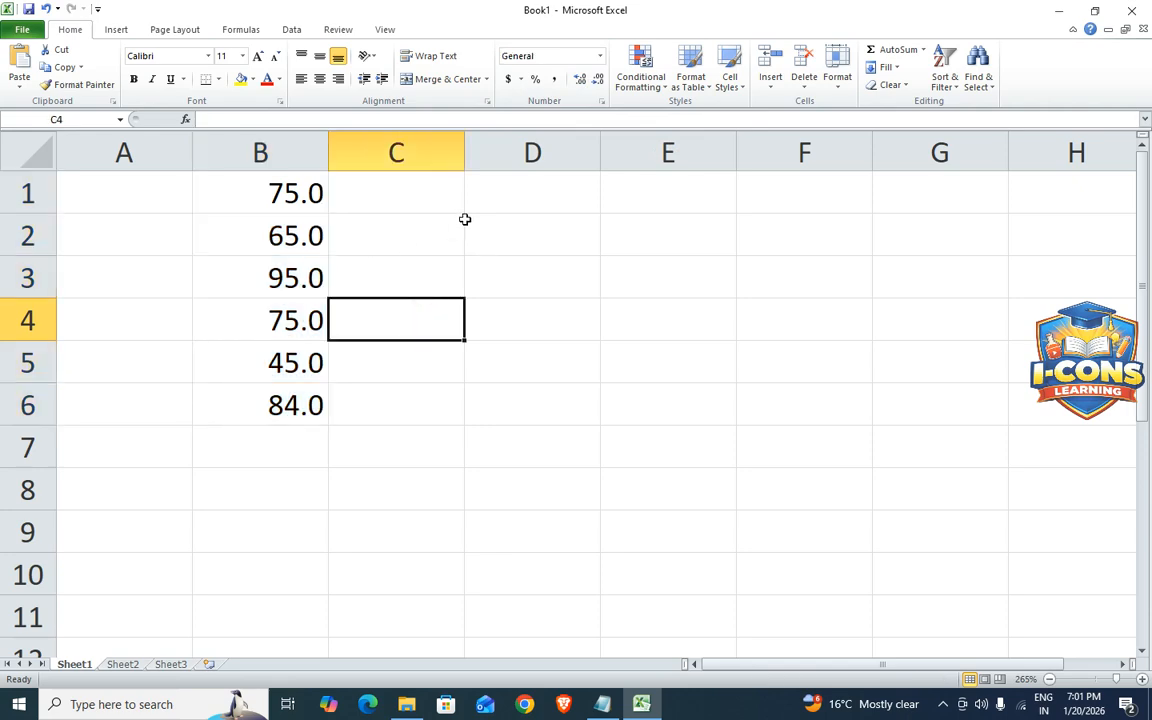
Enter 7588 in cell C2
{"action": "left_click", "coordinate": [393, 190]}
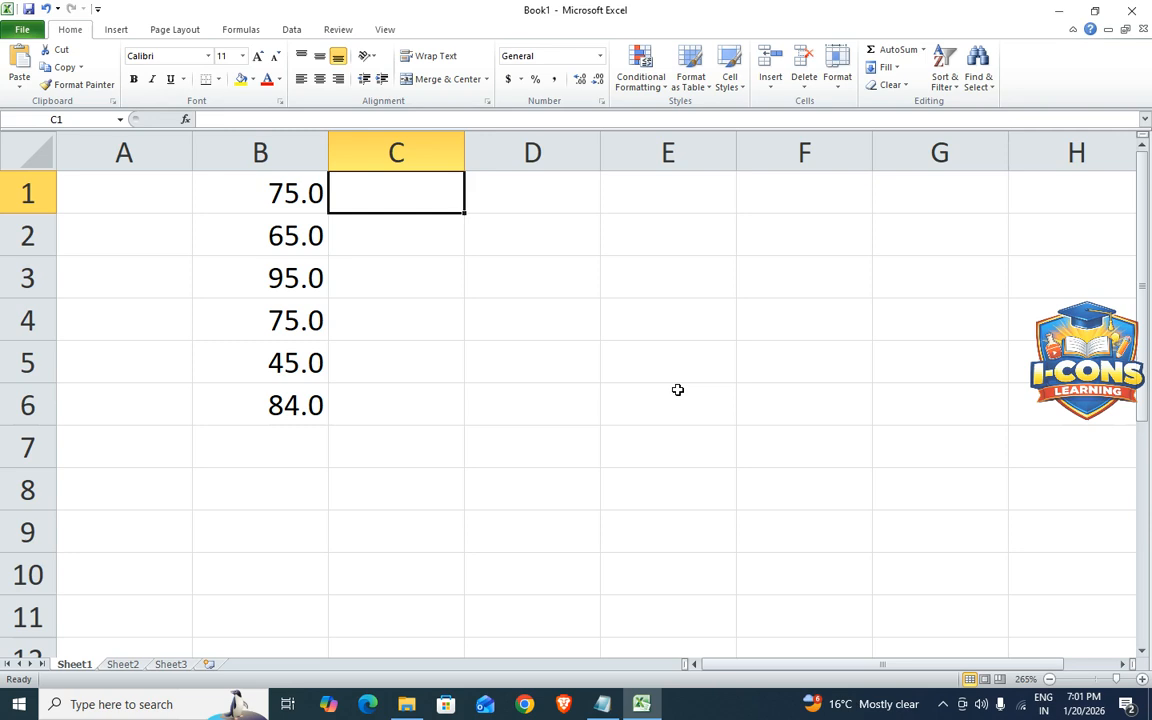
{"action": "key", "text": "Down"}
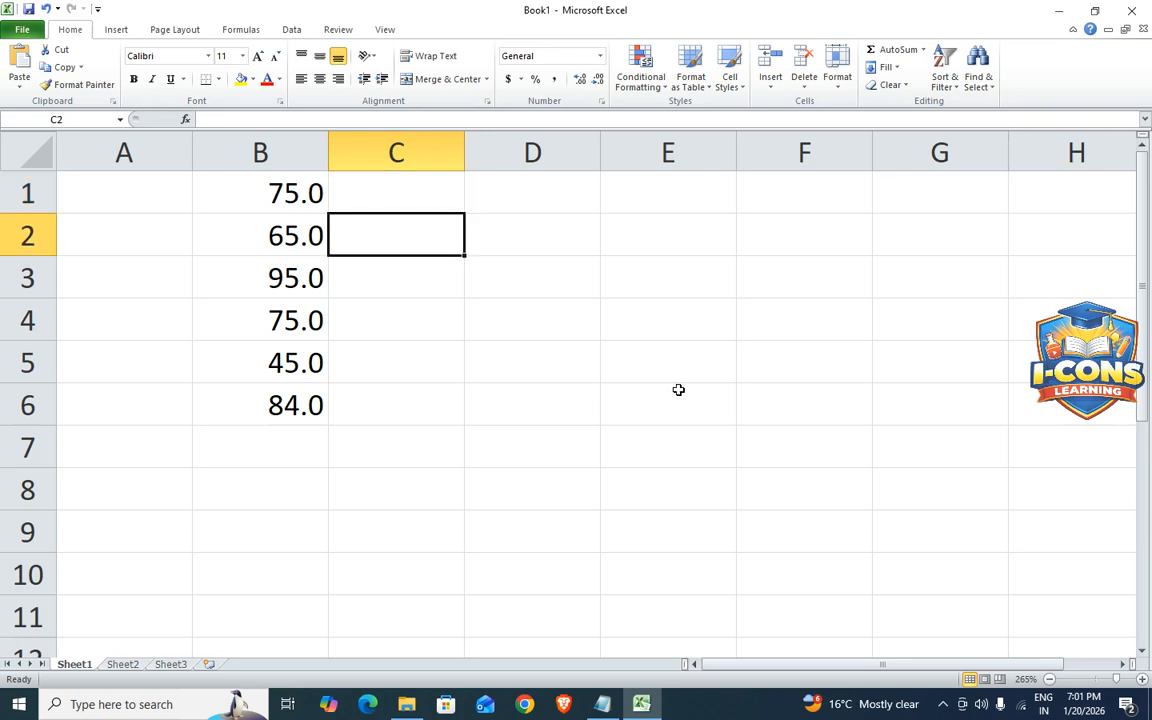
{"action": "type", "text": "7588"}
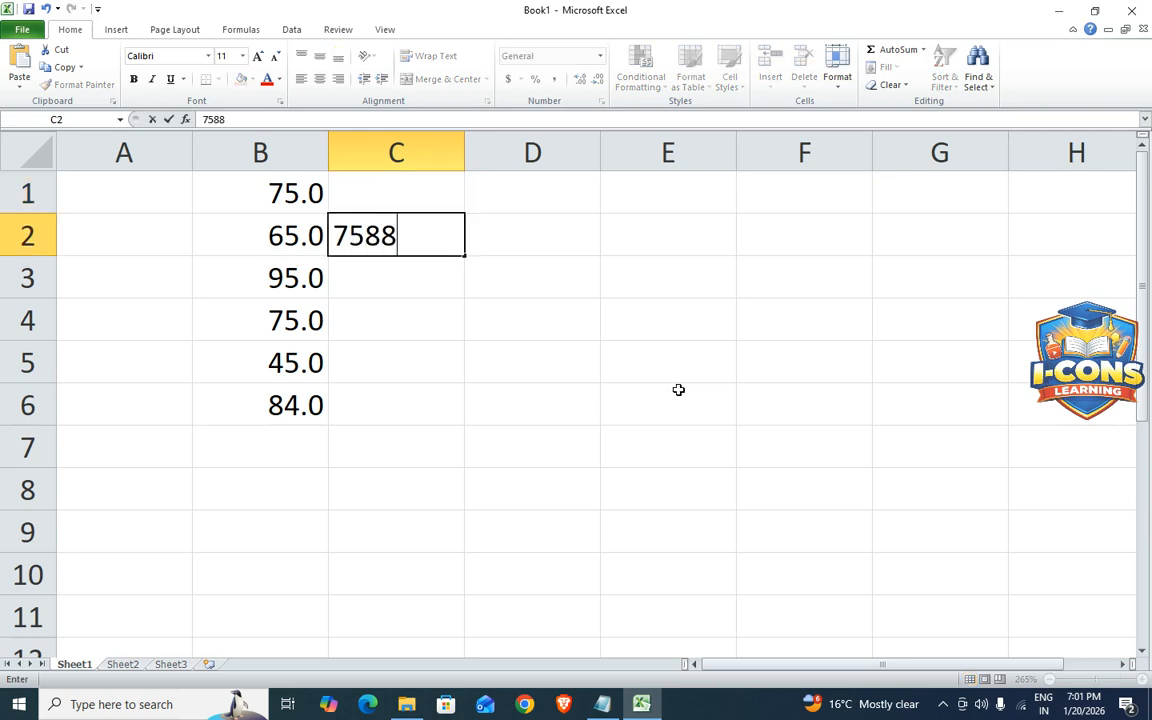
{"action": "key", "text": "Return"}
Calculate 17% of C2 in cell D2 with the formula =C2*17%
{"action": "key", "text": "Right"}
{"action": "key", "text": "Up"}
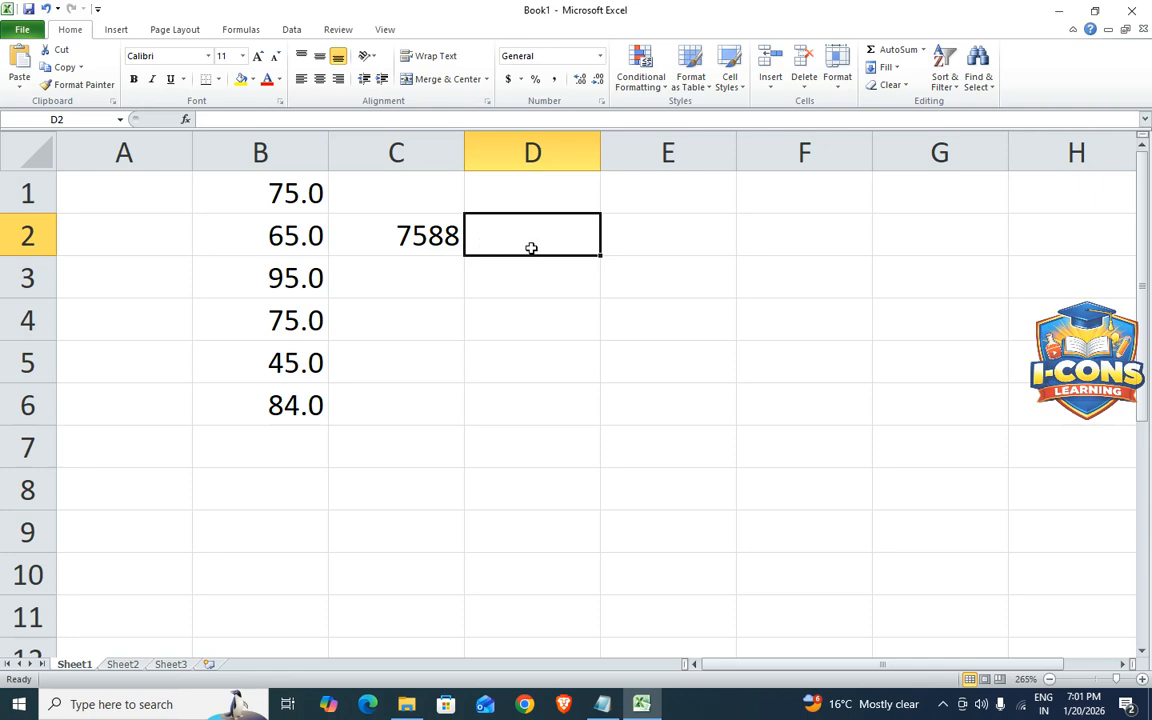
{"action": "type", "text": "1"}
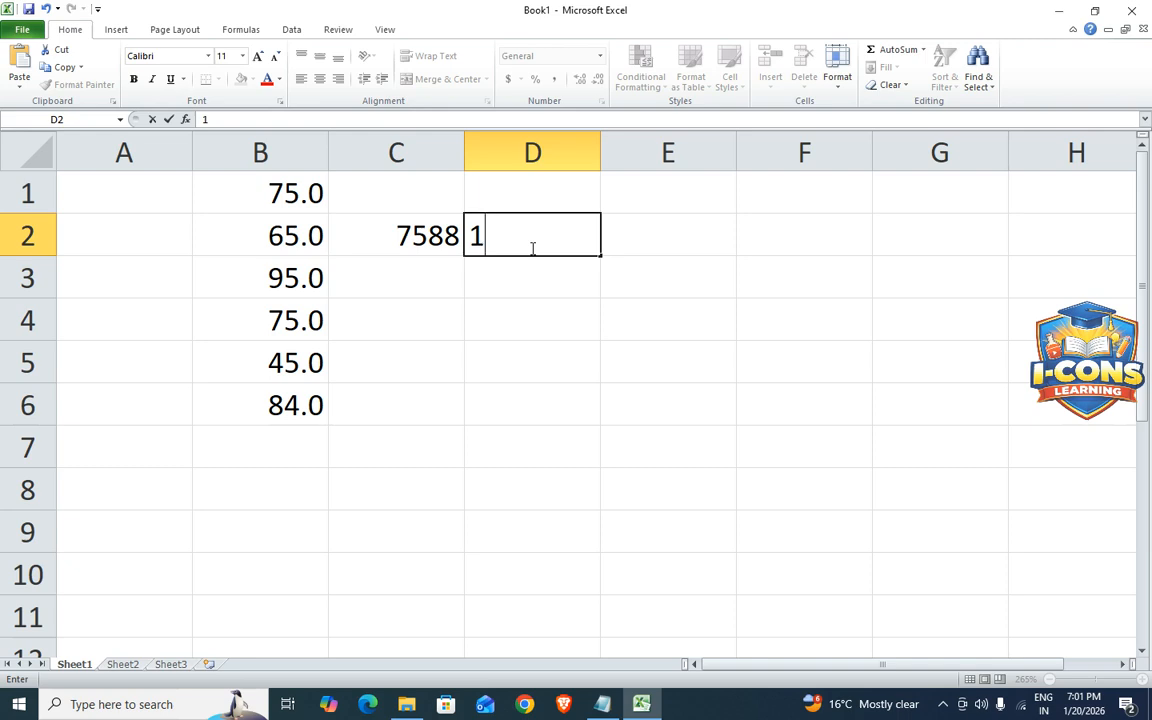
{"action": "key", "text": "BackSpace"}
{"action": "type", "text": "="}
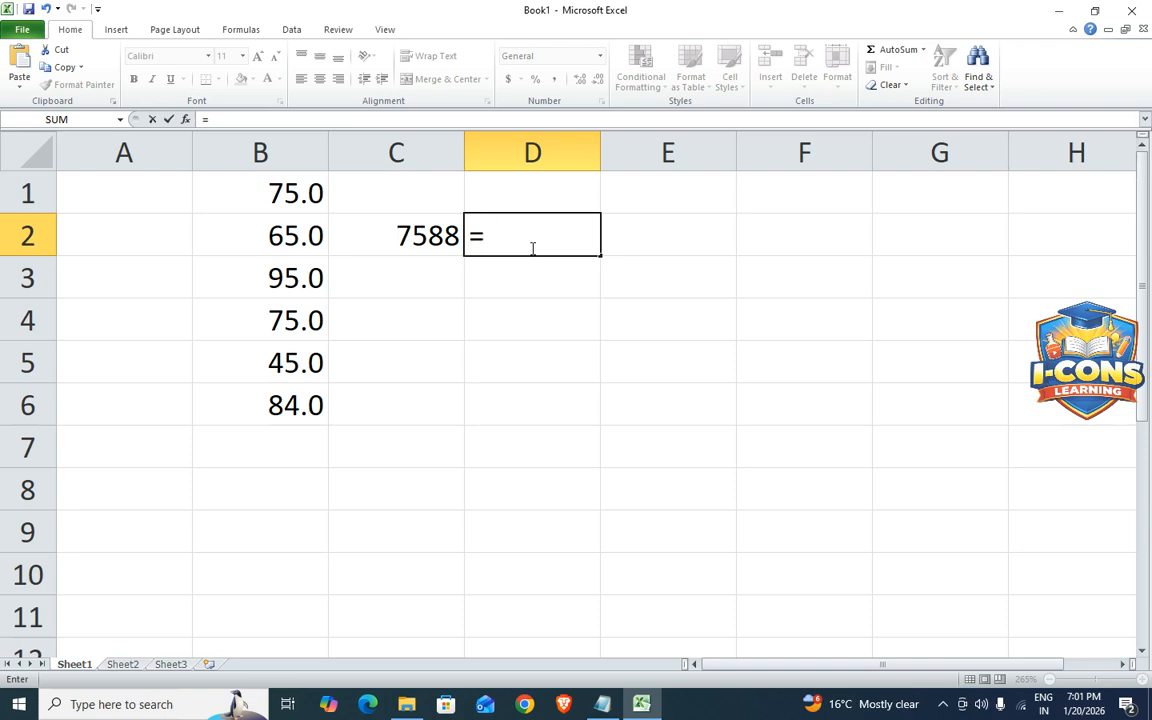
{"action": "left_click", "coordinate": [424, 250]}
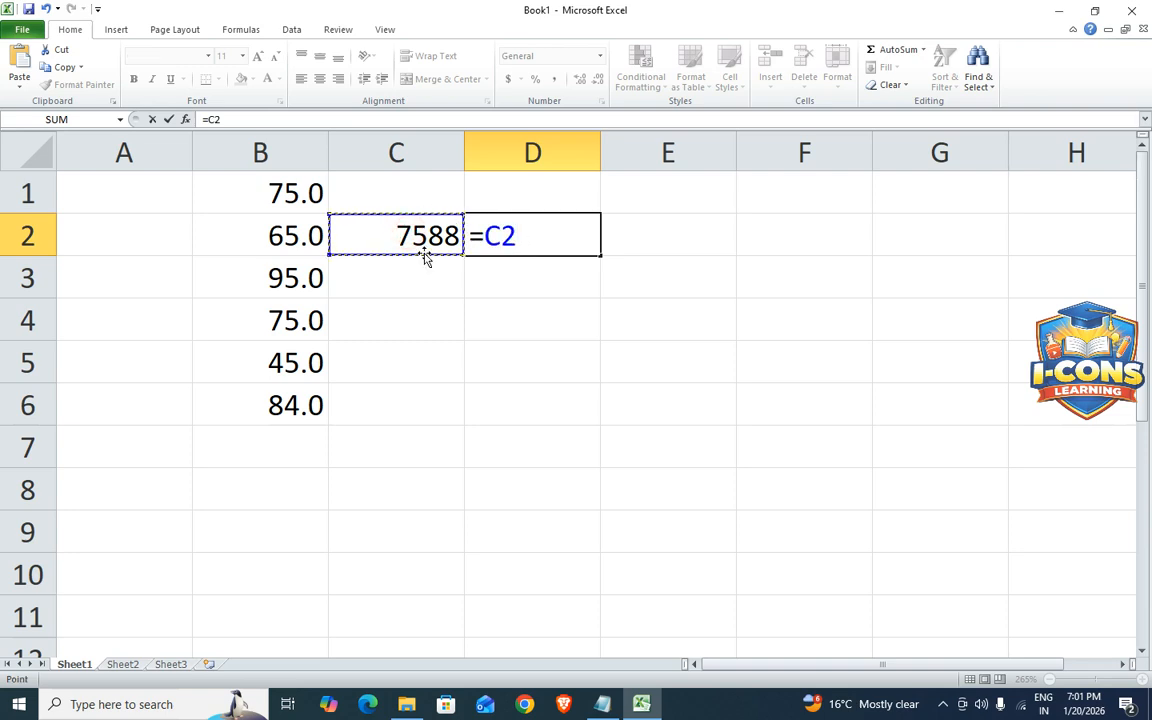
{"action": "type", "text": "*17"}
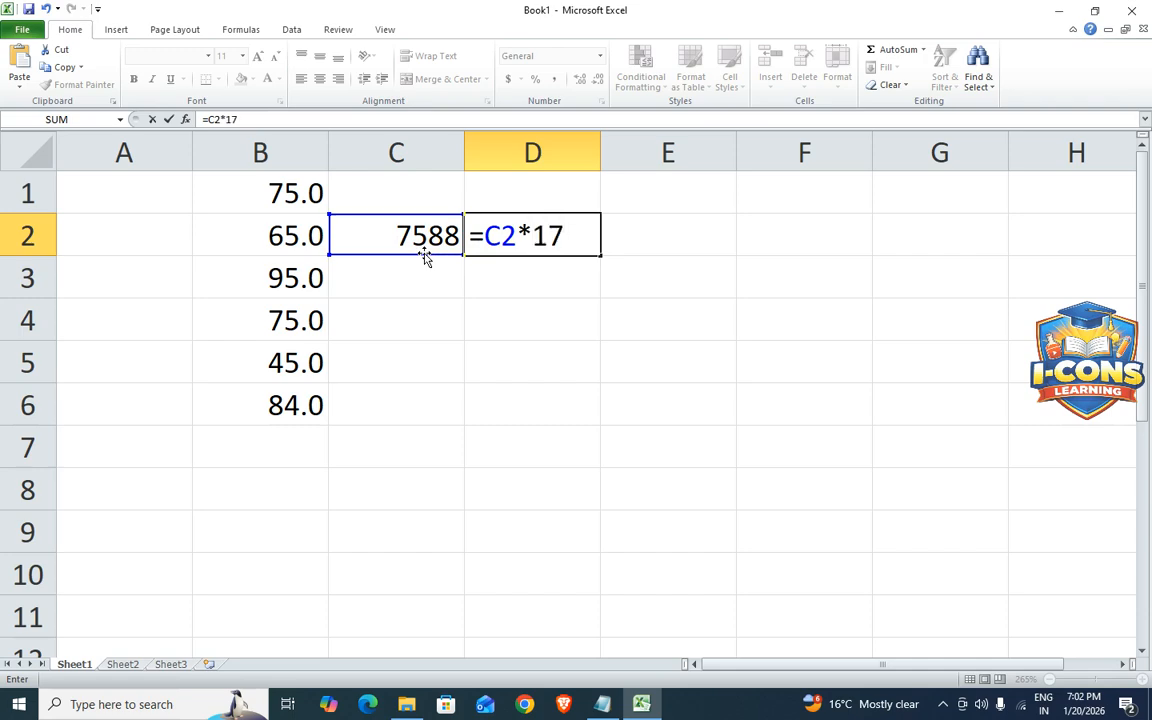
{"action": "type", "text": "%"}
{"action": "key", "text": "Return"}
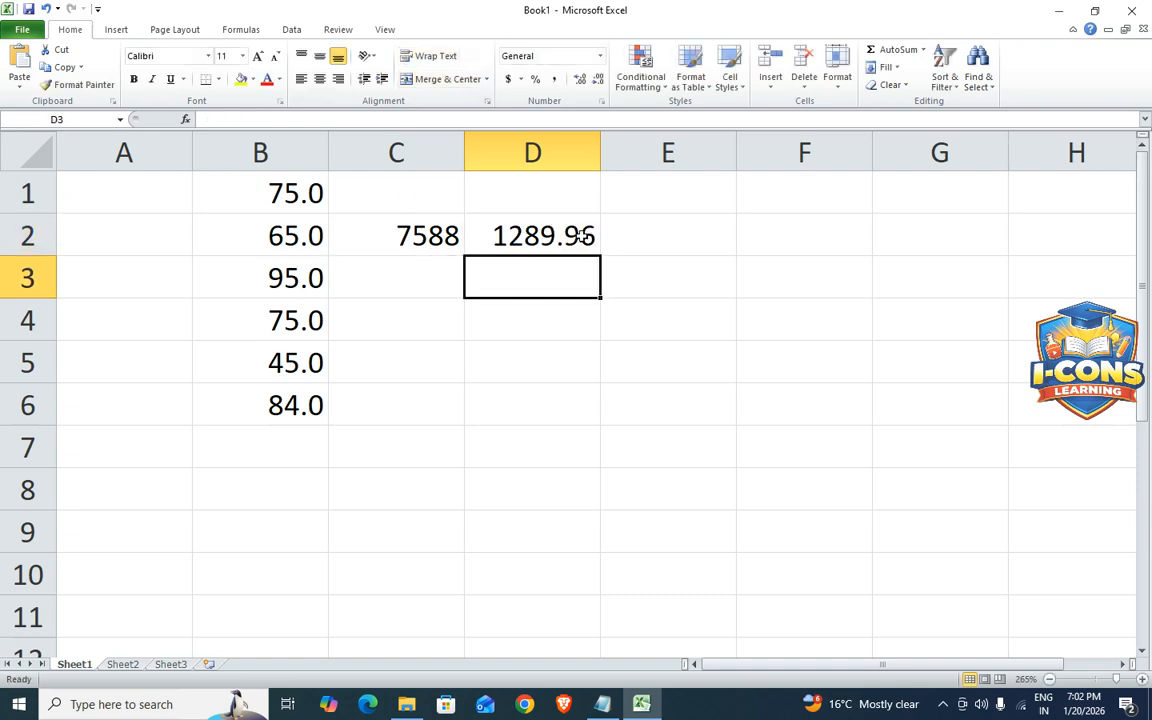
Display the result in D2 with three decimal places and widen column D slightly
{"action": "left_click", "coordinate": [505, 235]}
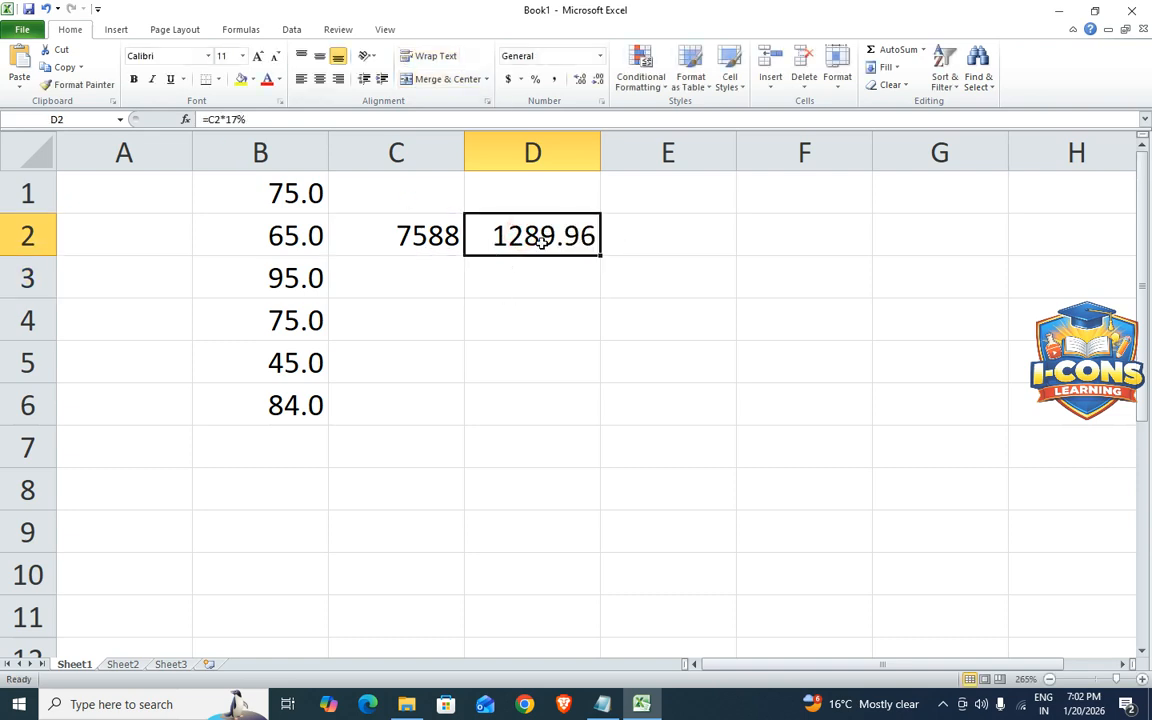
{"action": "left_click", "coordinate": [580, 80]}
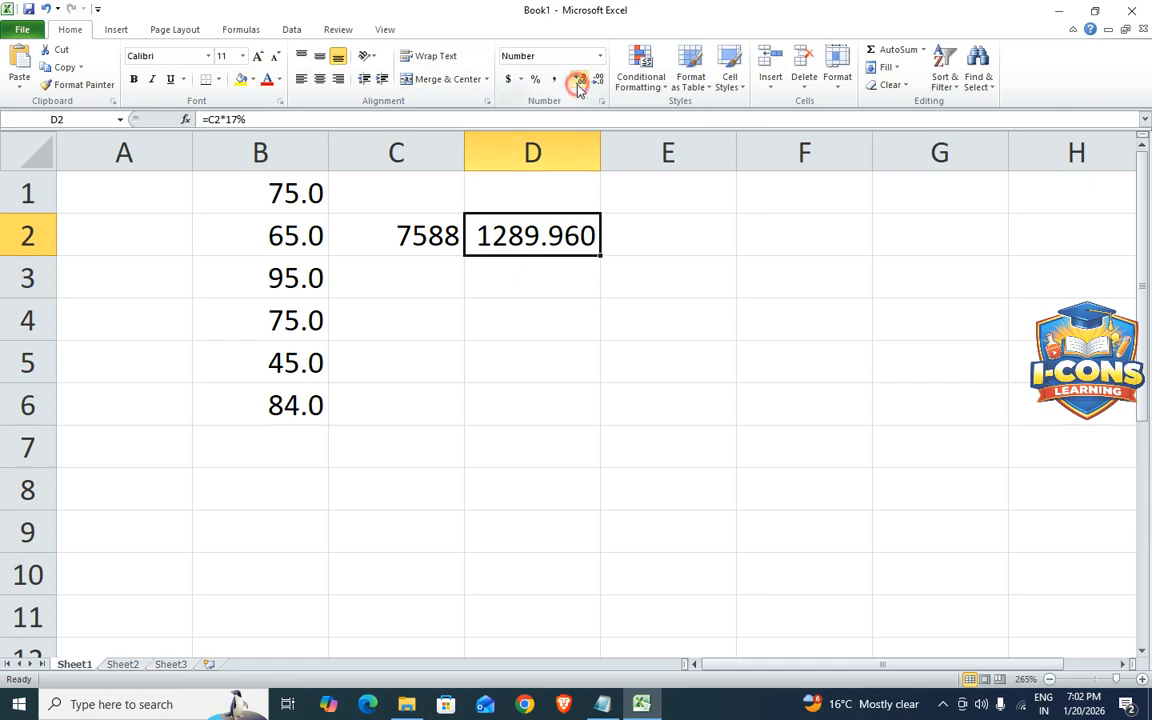
{"action": "left_click_drag", "start_coordinate": [604, 152], "coordinate": [634, 151]}
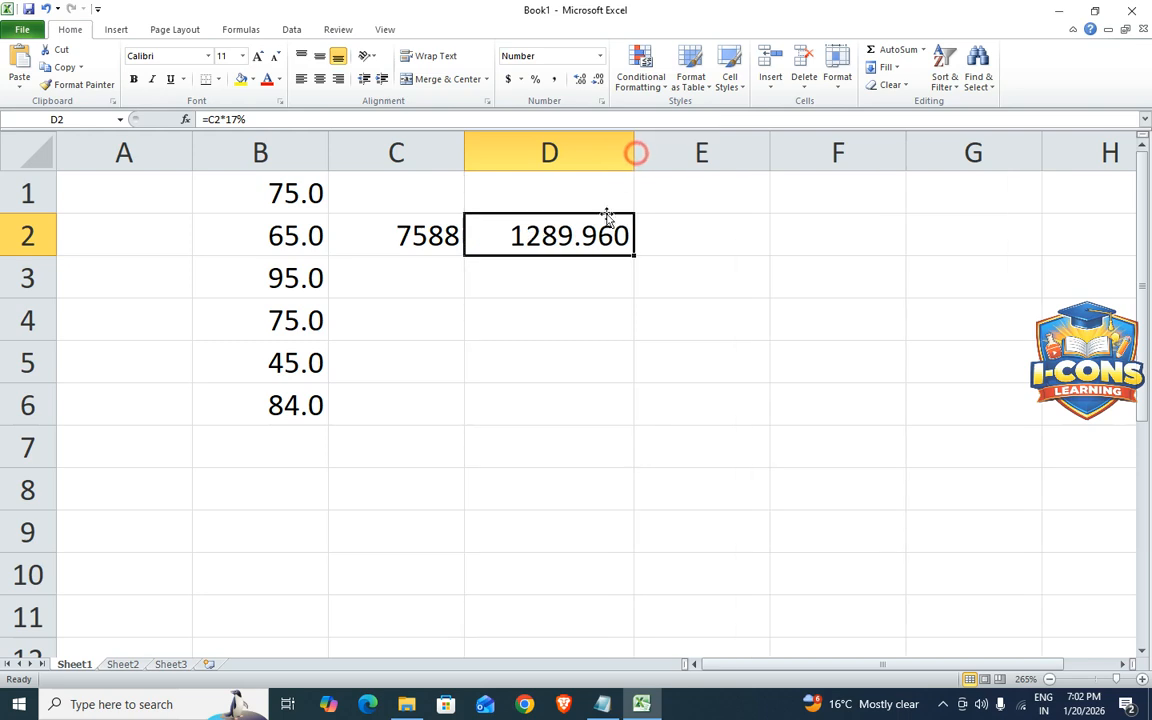
Reduce the D2 result to no decimals, and restore its display to two decimal places
{"action": "left_click", "coordinate": [597, 80]}
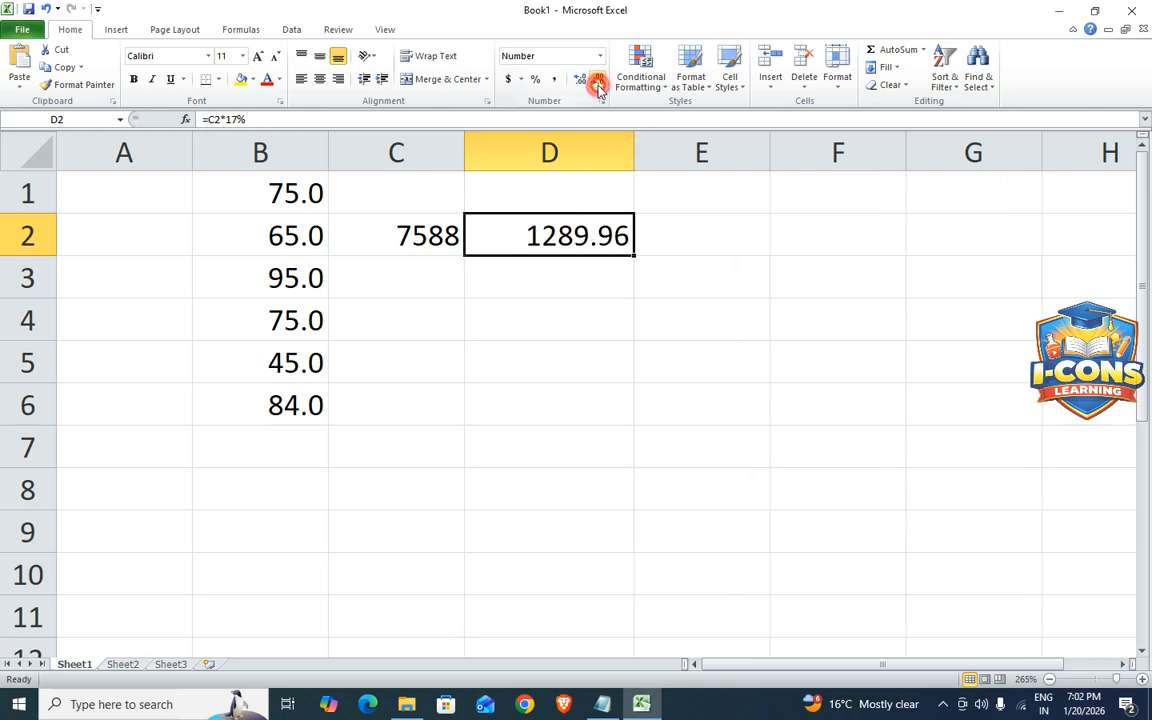
{"action": "left_click", "coordinate": [597, 80]}
{"action": "left_click", "coordinate": [597, 80]}
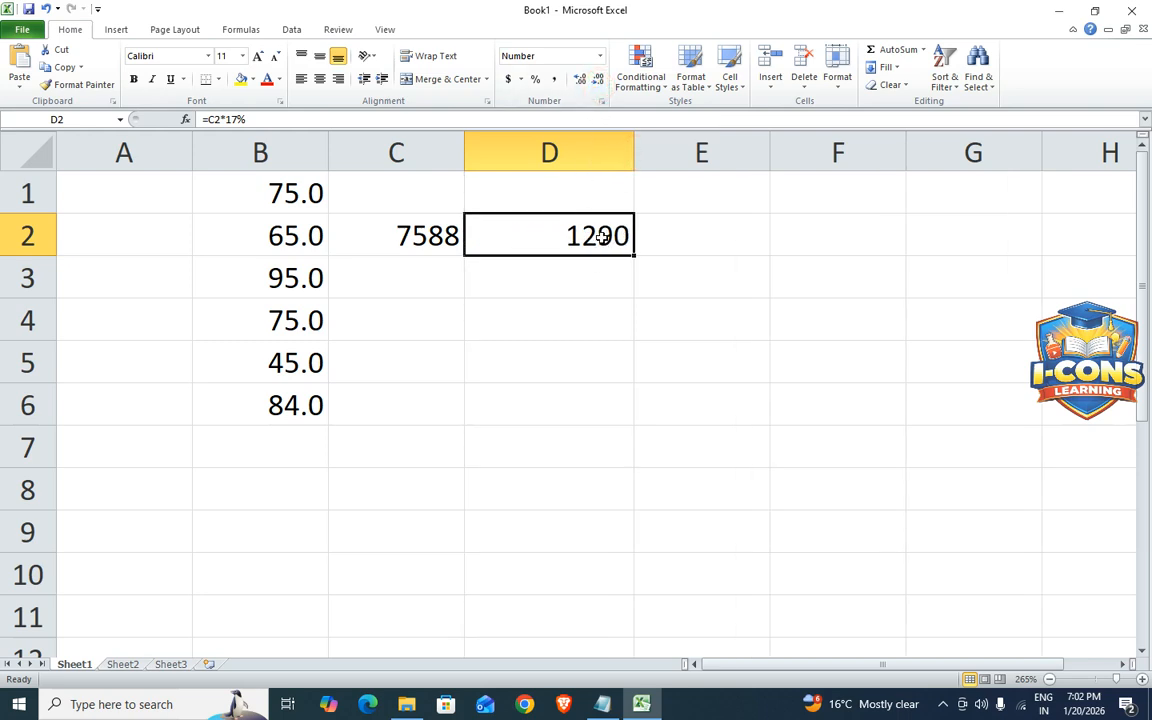
{"action": "left_click", "coordinate": [579, 80]}
{"action": "left_click", "coordinate": [579, 80]}
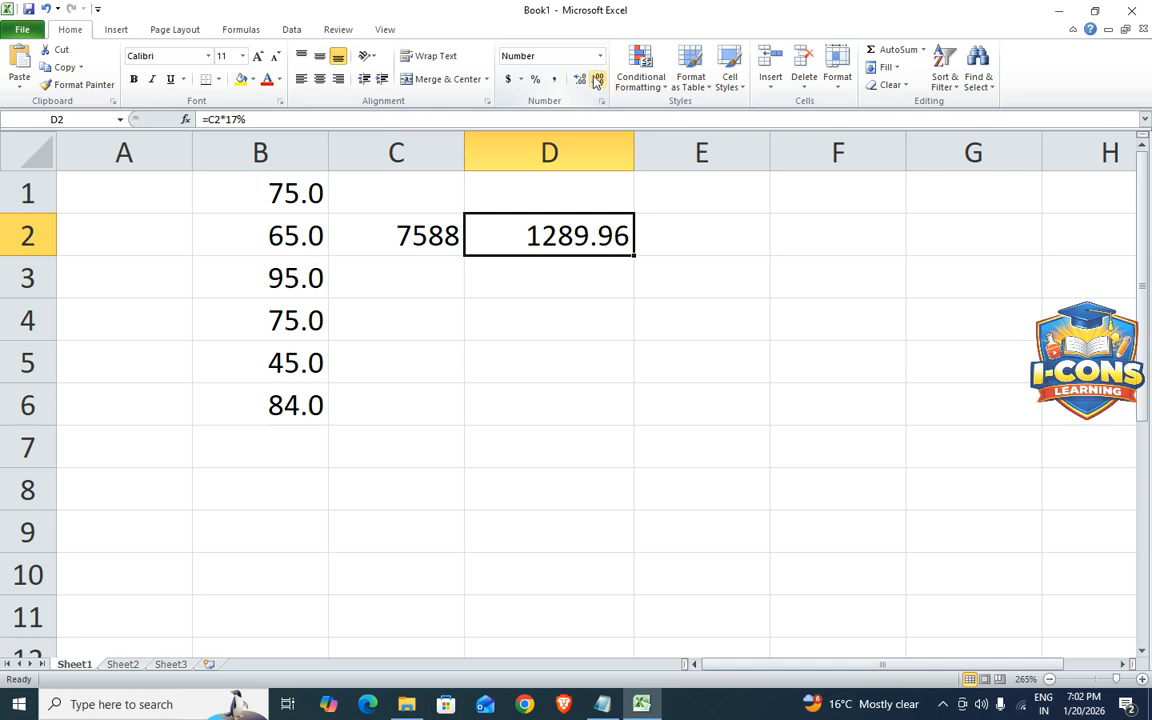
{"action": "left_click", "coordinate": [550, 316]}
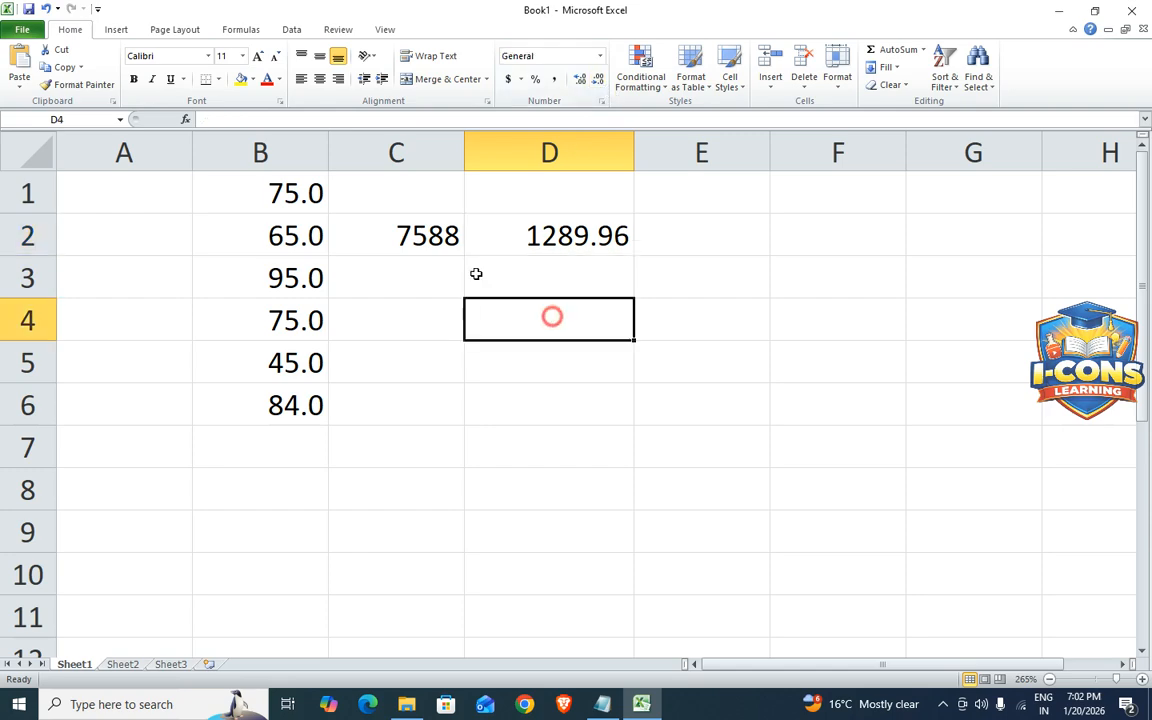
Increase the decimals of the B1:B6 numbers to two places
{"action": "left_click", "coordinate": [541, 235]}
{"action": "left_click_drag", "start_coordinate": [268, 178], "coordinate": [298, 399]}
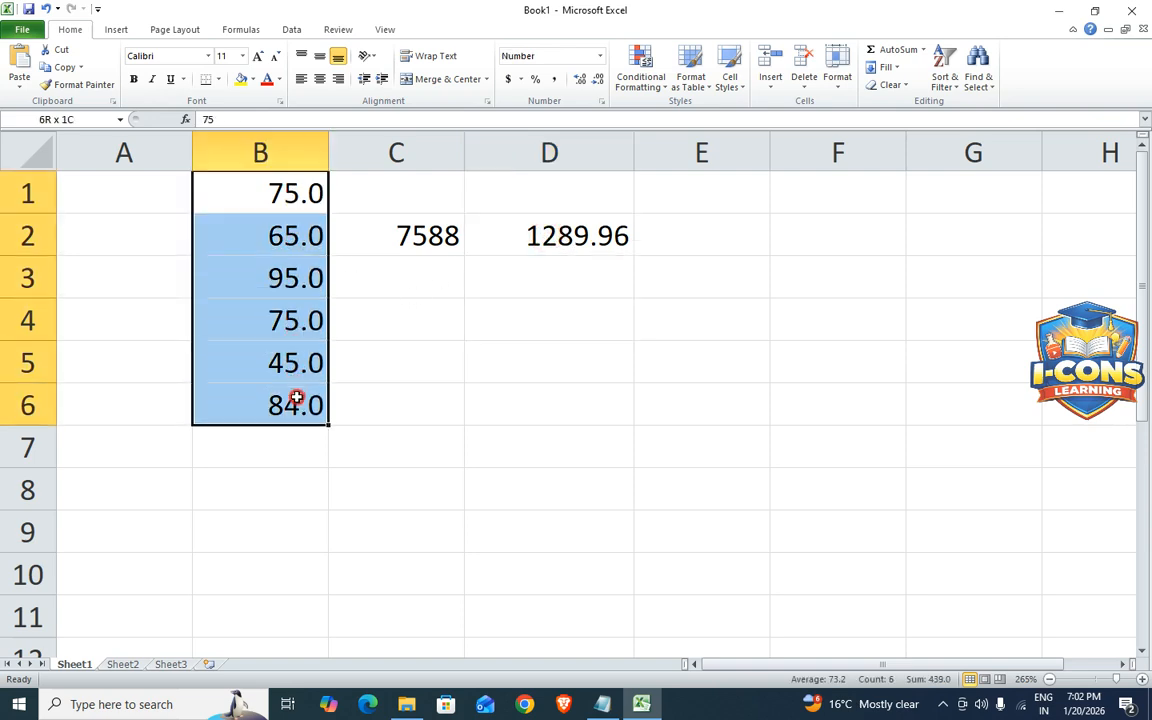
{"action": "left_click", "coordinate": [580, 80]}
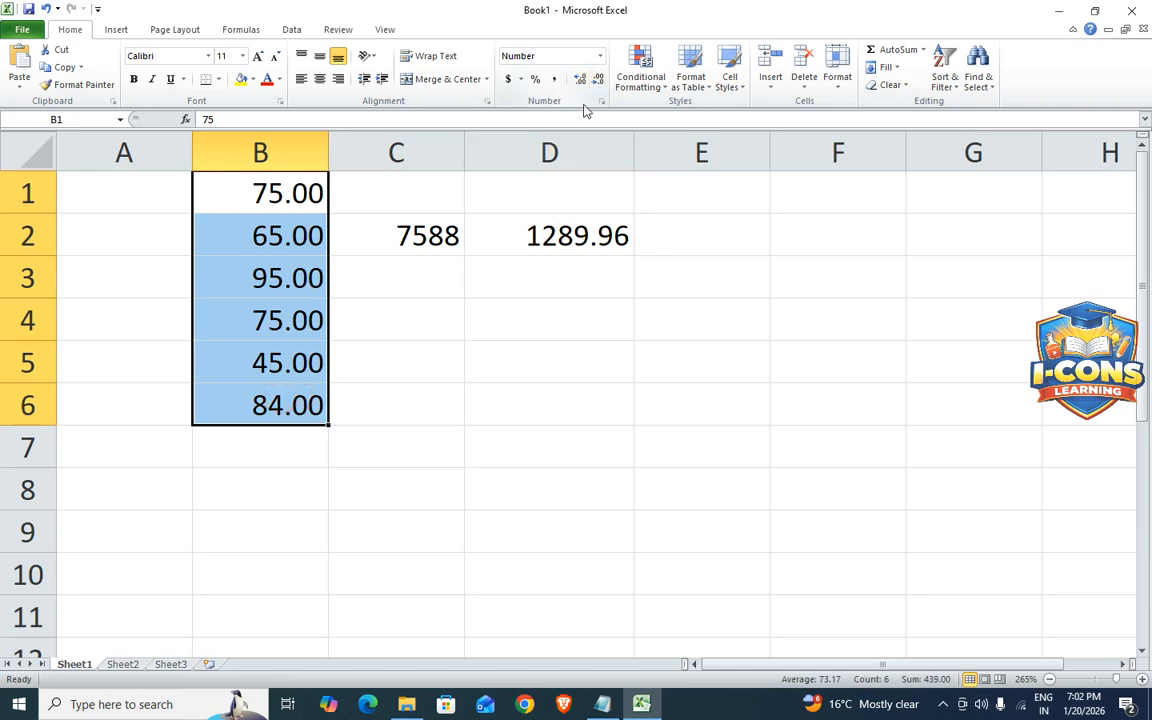
Clear the contents of cells C2 and D2
{"action": "left_click", "coordinate": [507, 316]}
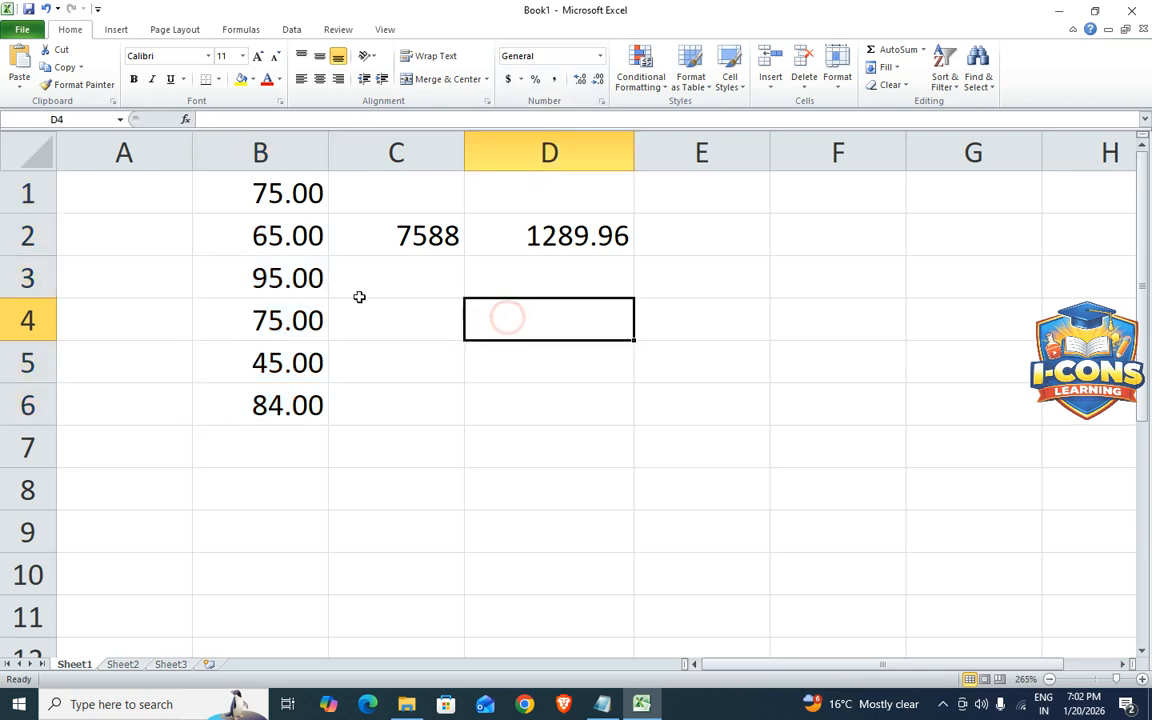
{"action": "left_click", "coordinate": [464, 238]}
{"action": "left_click_drag", "start_coordinate": [464, 238], "coordinate": [586, 244]}
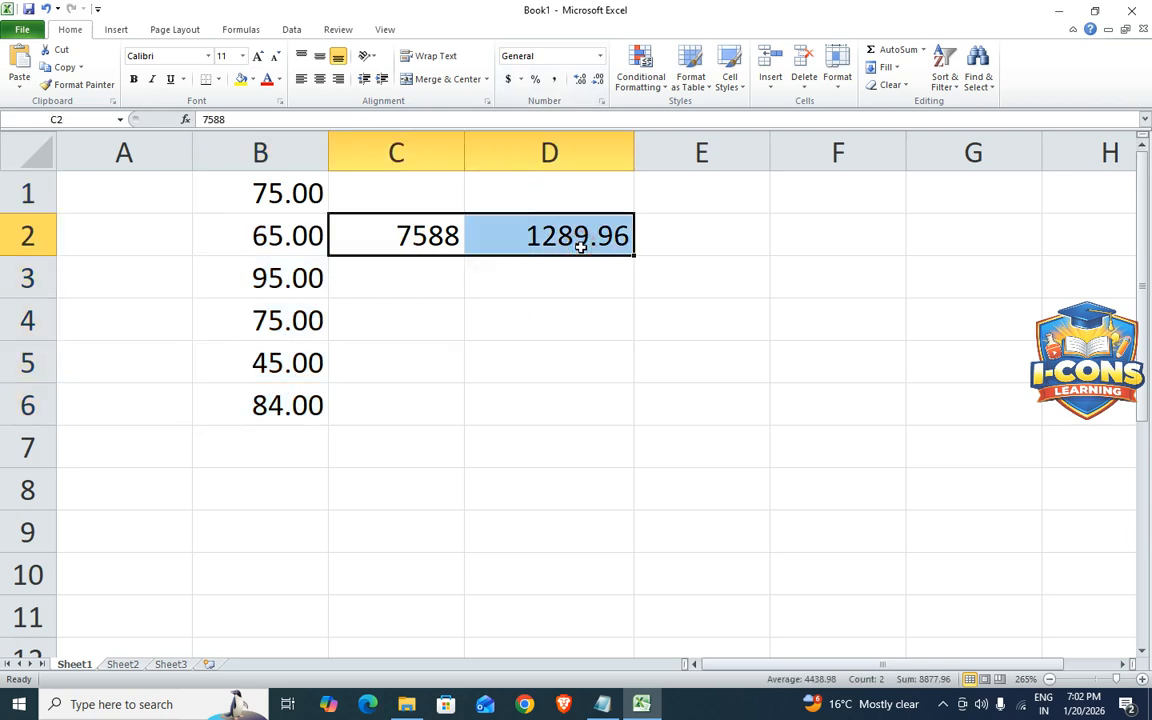
{"action": "key", "text": "Delete"}
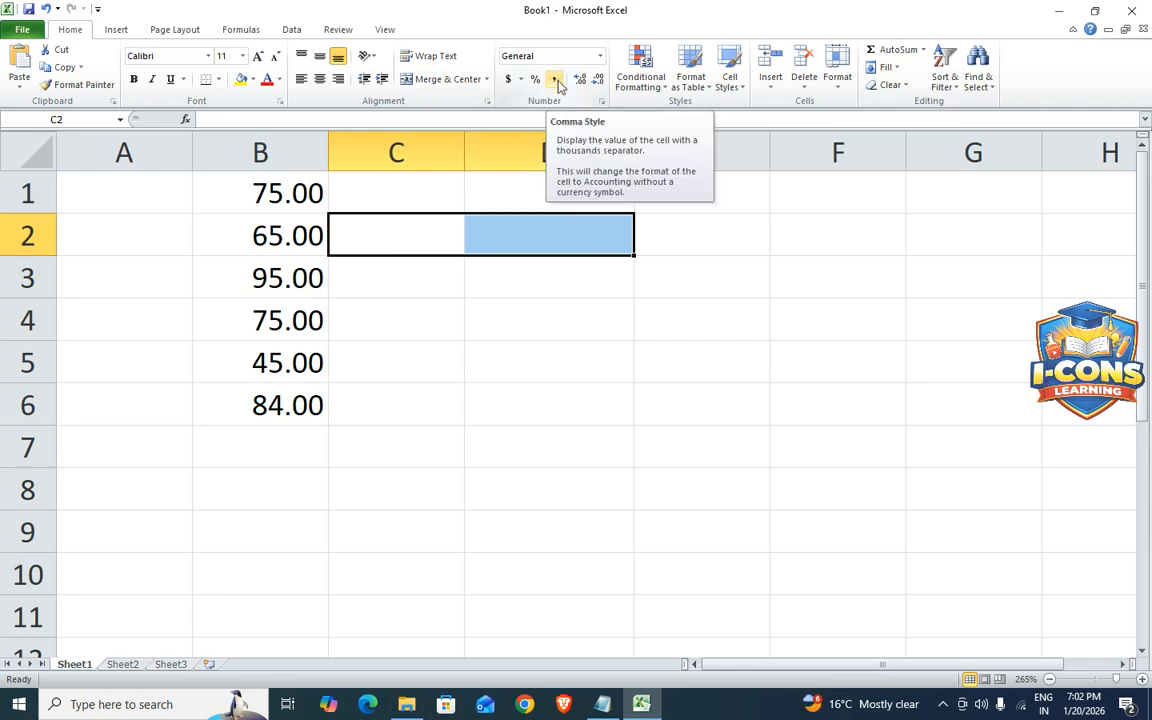
{"action": "left_click", "coordinate": [512, 376]}
Enter 45754874 in cell D1 and 1245454 in cell D2
{"action": "left_click", "coordinate": [494, 194]}
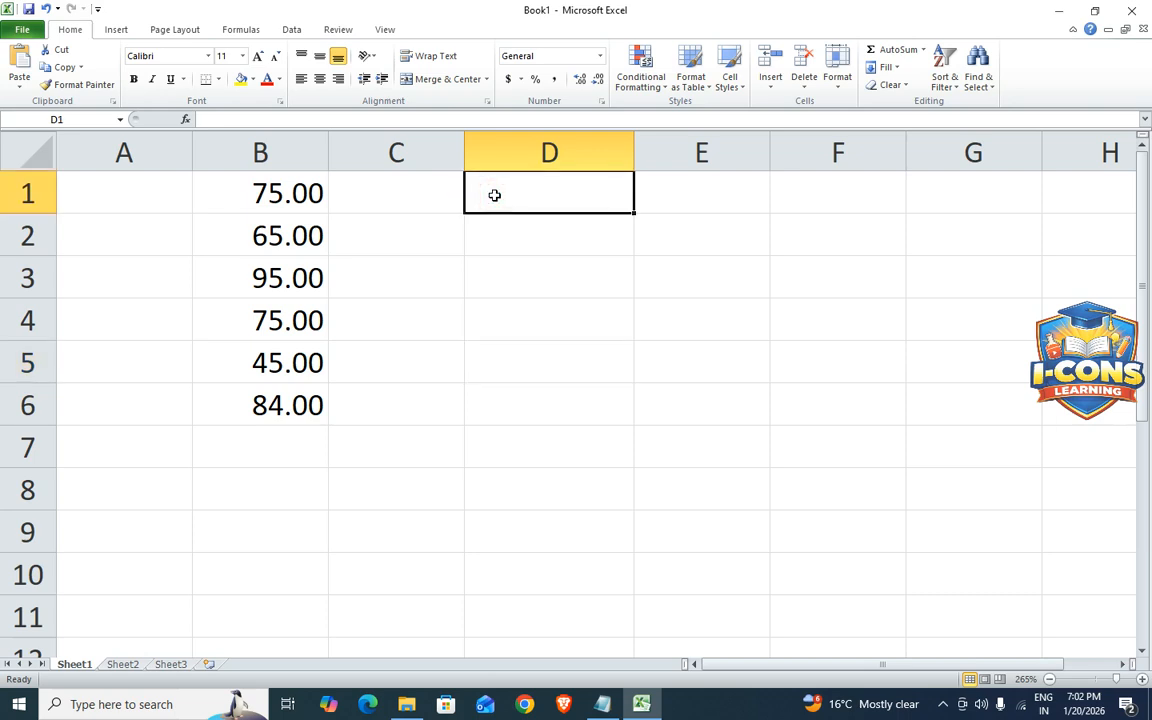
{"action": "type", "text": "45754874"}
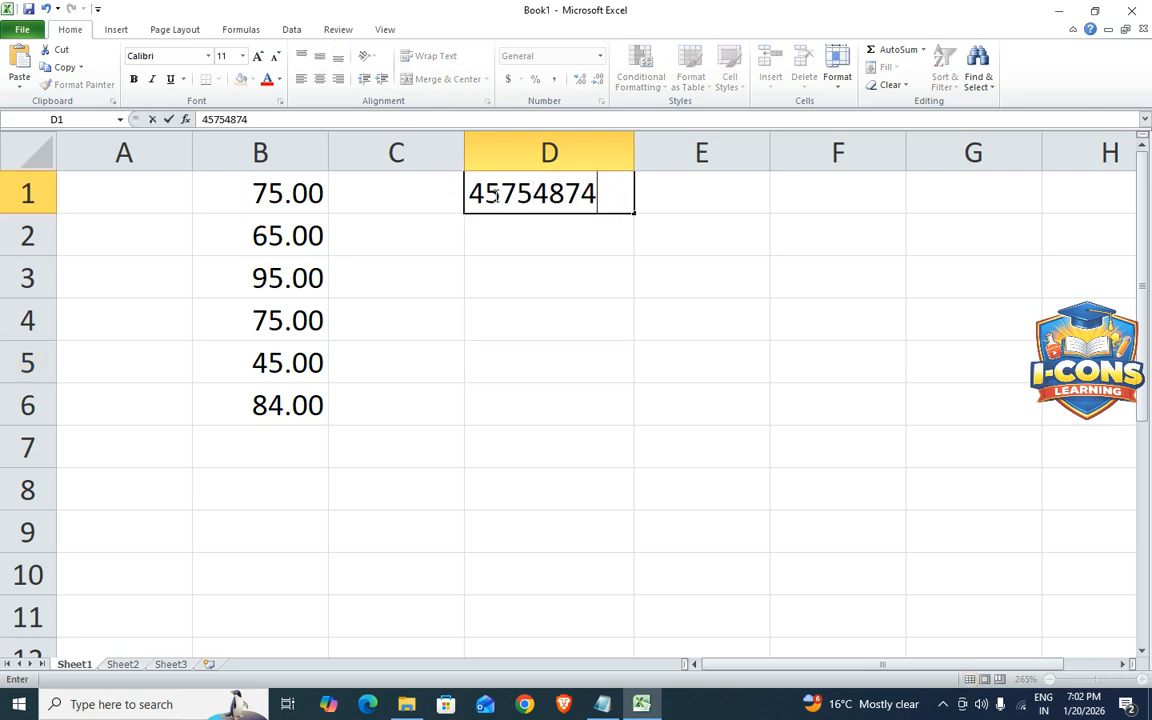
{"action": "key", "text": "Return"}
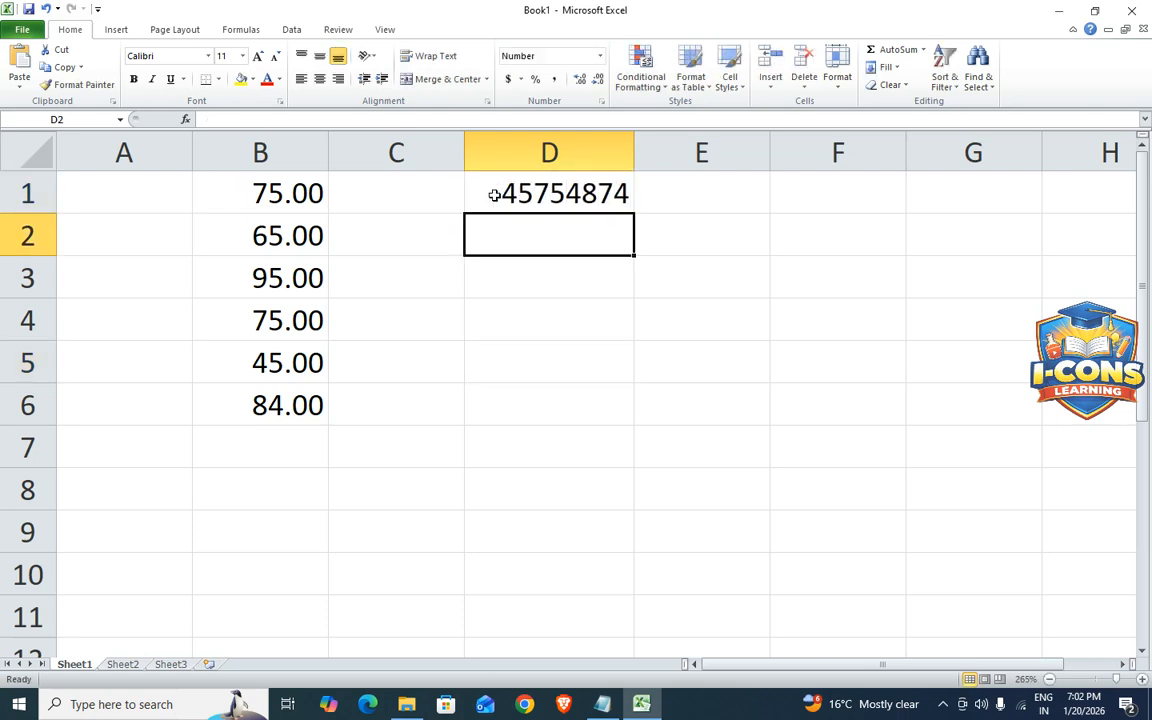
{"action": "type", "text": "1245454"}
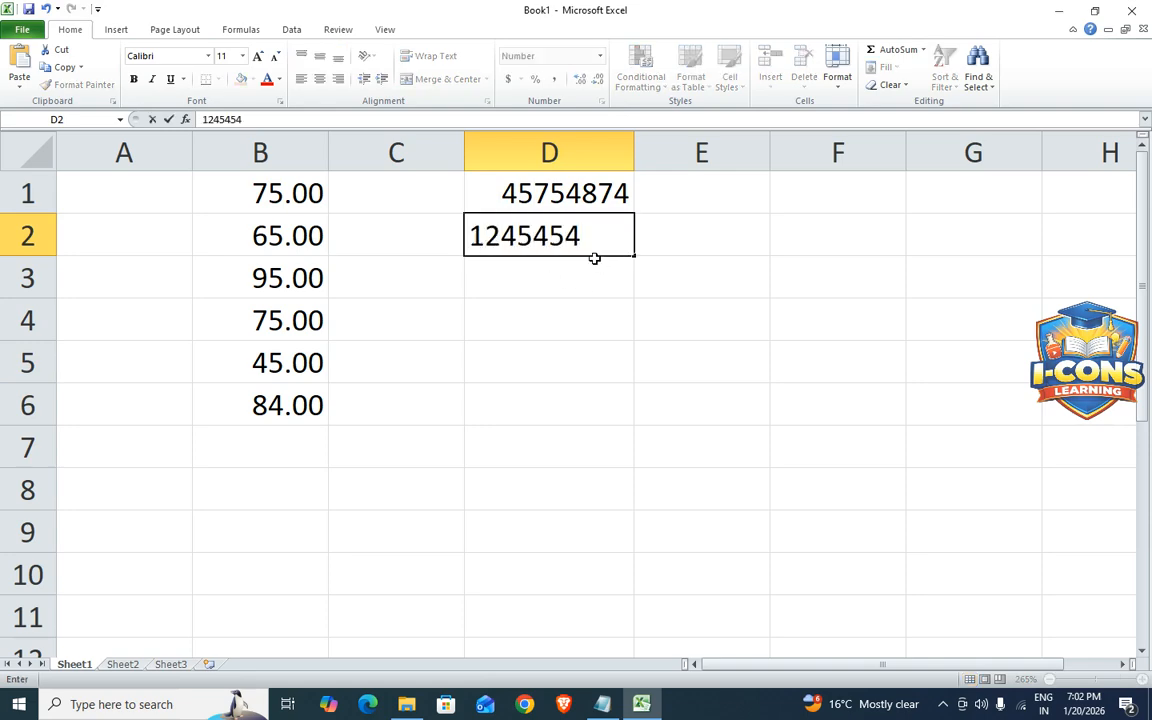
{"action": "key", "text": "Return"}
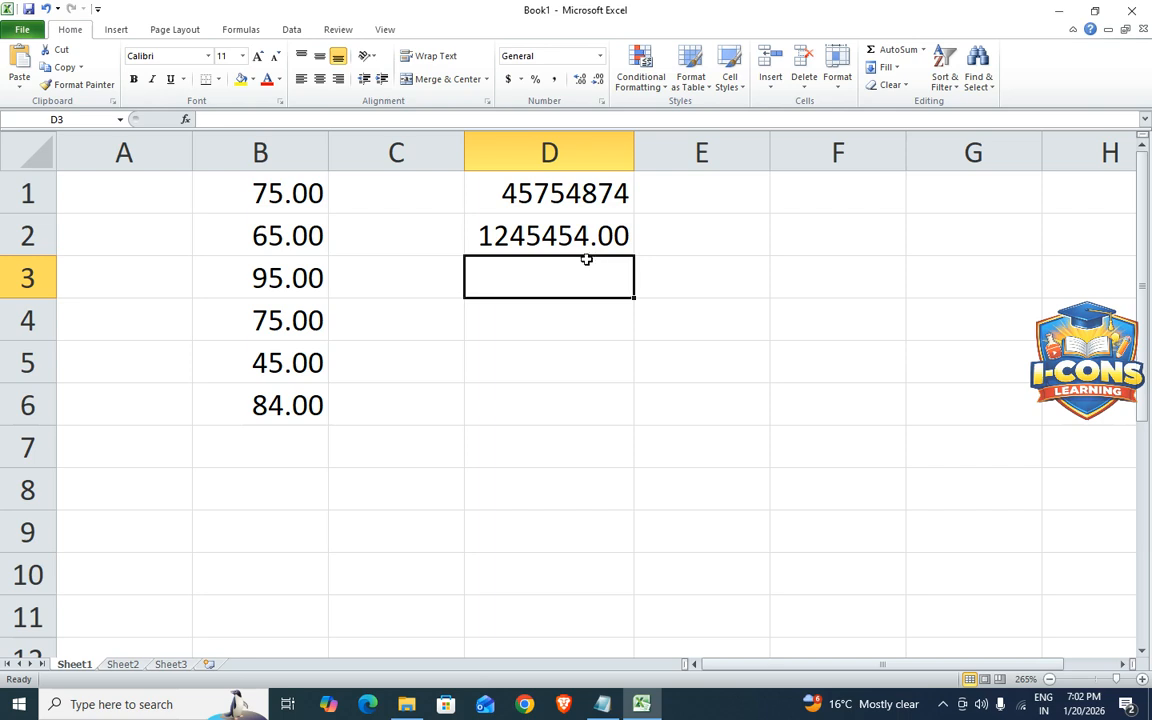
Decrease the decimals of the number in D2 to none
{"action": "left_click", "coordinate": [577, 236]}
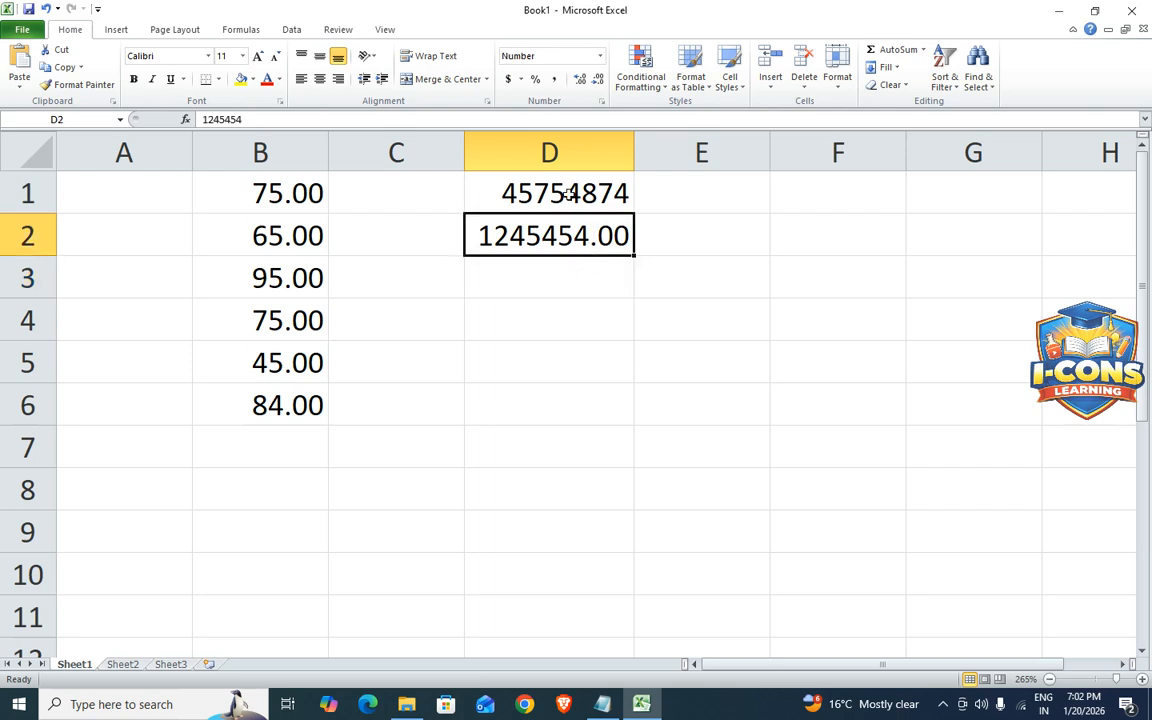
{"action": "left_click", "coordinate": [597, 82]}
{"action": "left_click", "coordinate": [597, 82]}
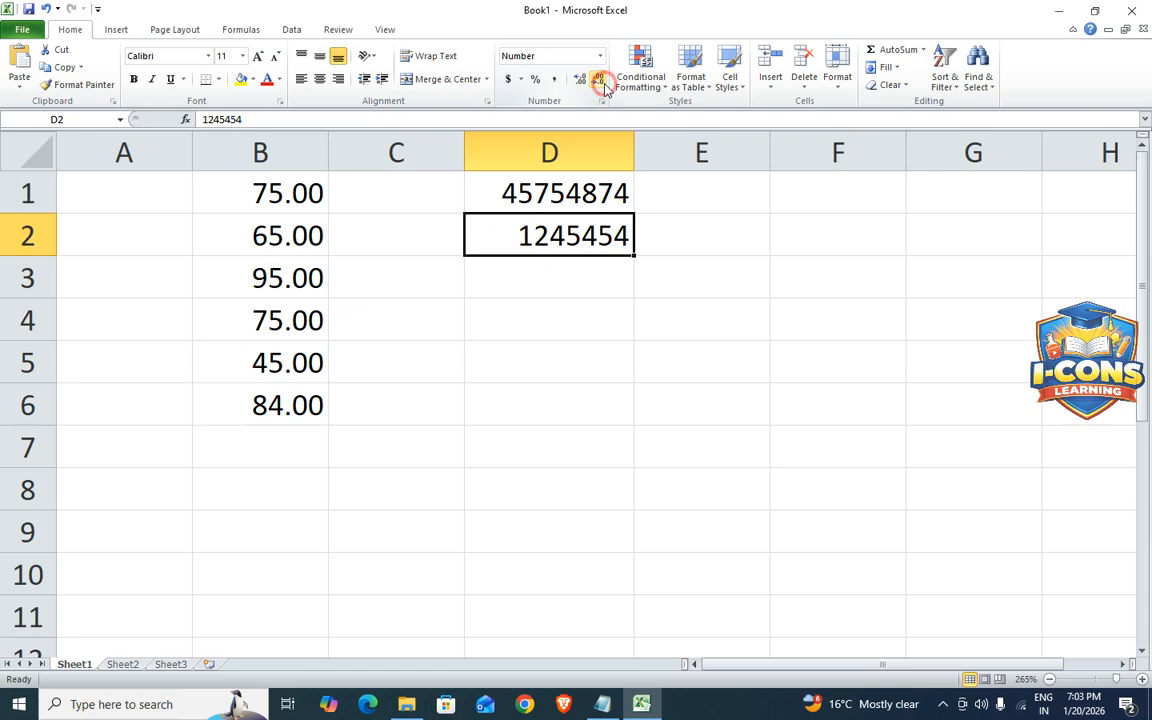
{"action": "left_click", "coordinate": [548, 325]}
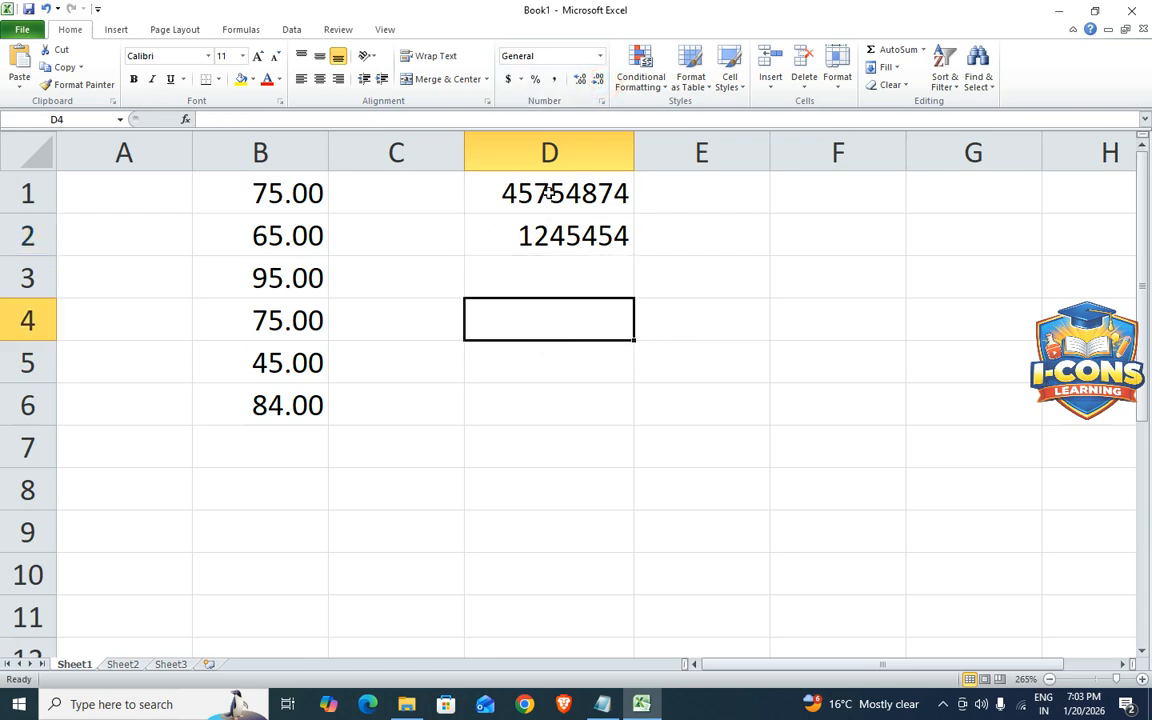
Apply the Comma Style to D1:D2 and auto-fit the width of column D
{"action": "left_click_drag", "start_coordinate": [548, 188], "coordinate": [548, 235]}
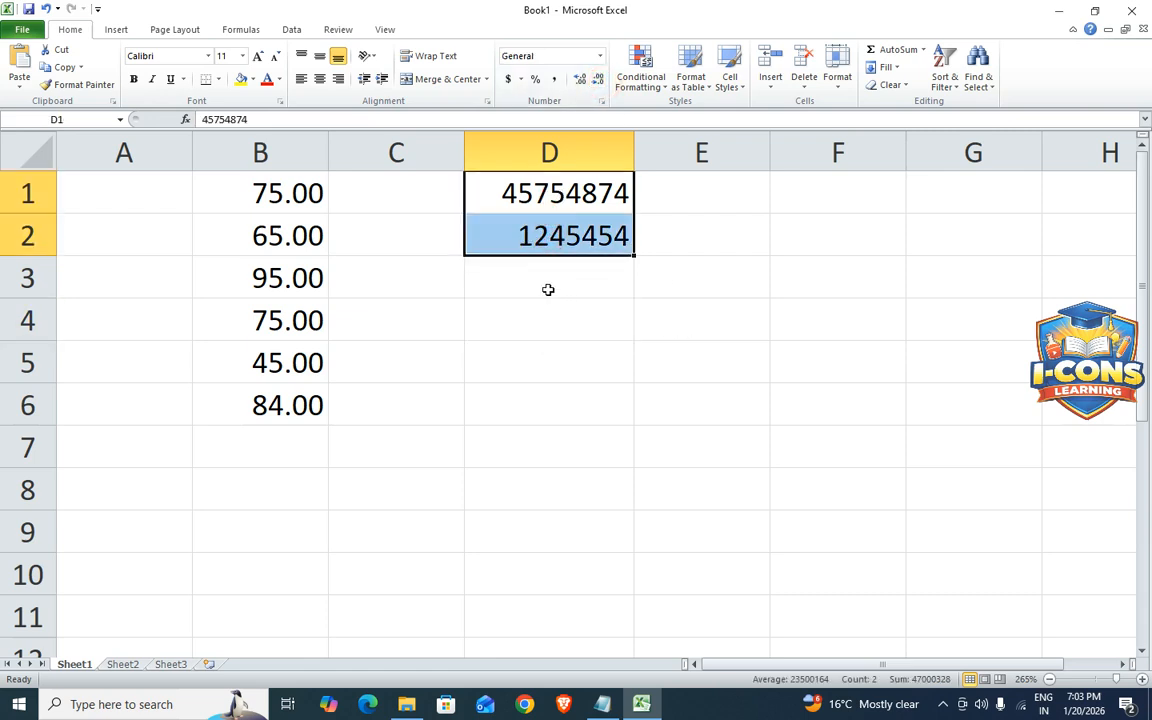
{"action": "left_click", "coordinate": [555, 80]}
{"action": "left_click", "coordinate": [506, 325]}
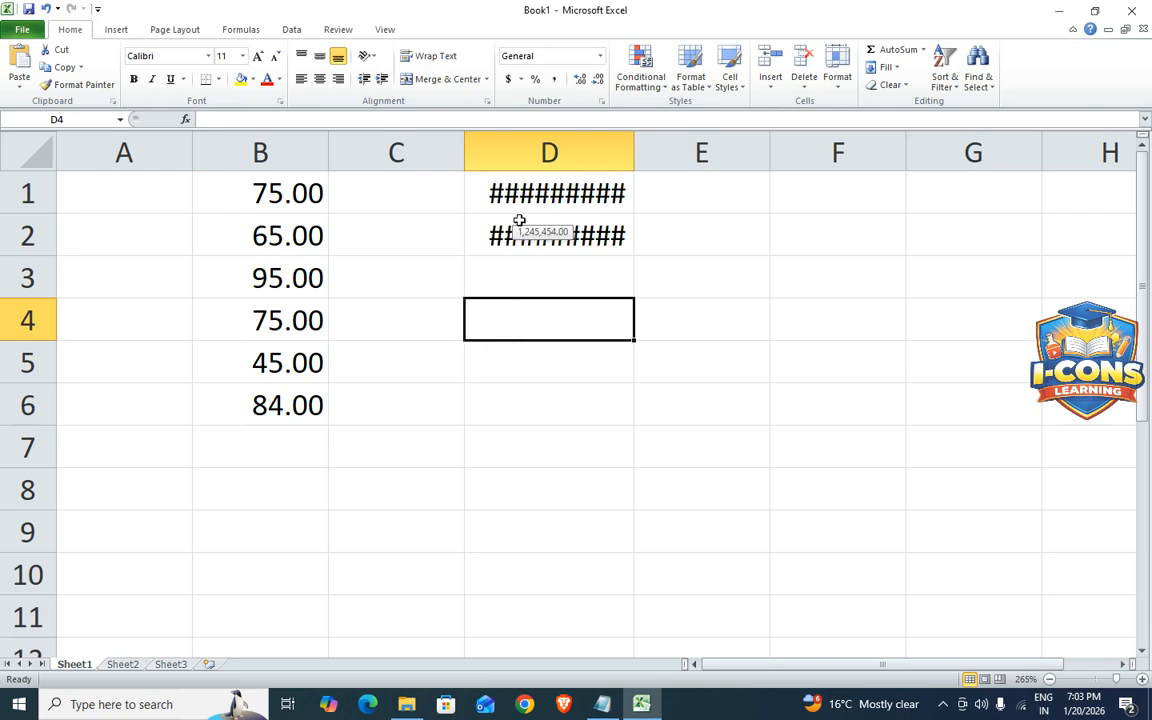
{"action": "double_click", "coordinate": [634, 152]}
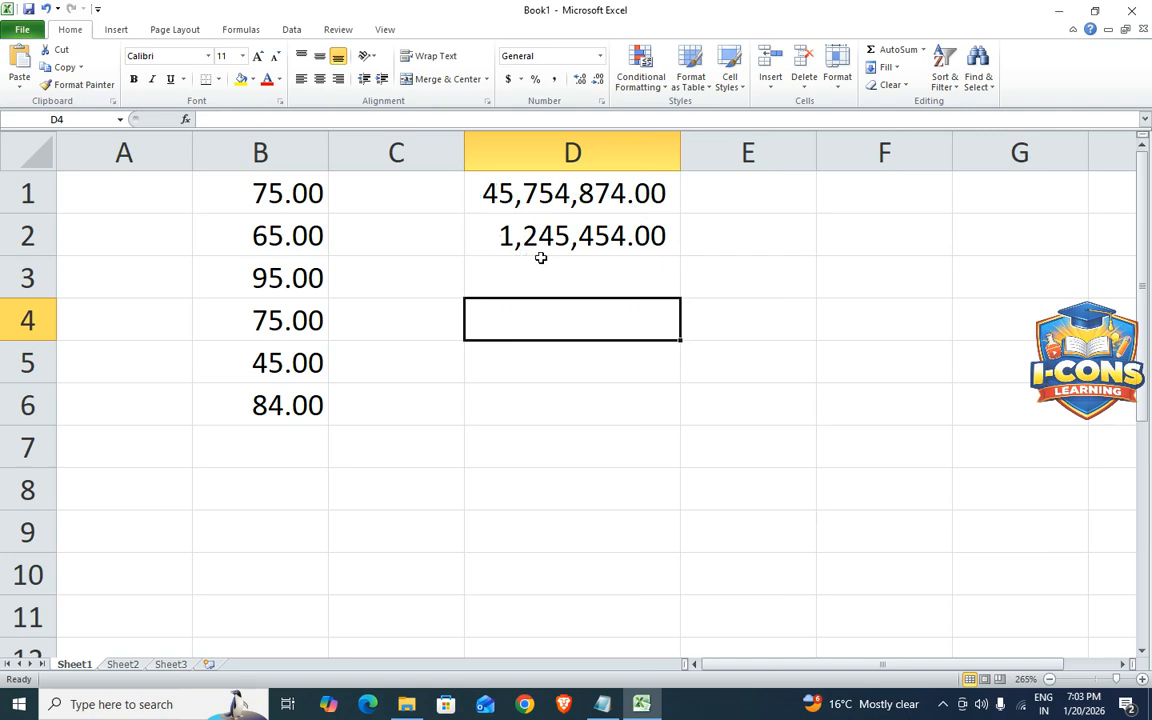
Examine the thousands separators and the number format category of the comma-styled values in D1 and D2
{"action": "left_click", "coordinate": [499, 175]}
{"action": "left_click", "coordinate": [563, 245]}
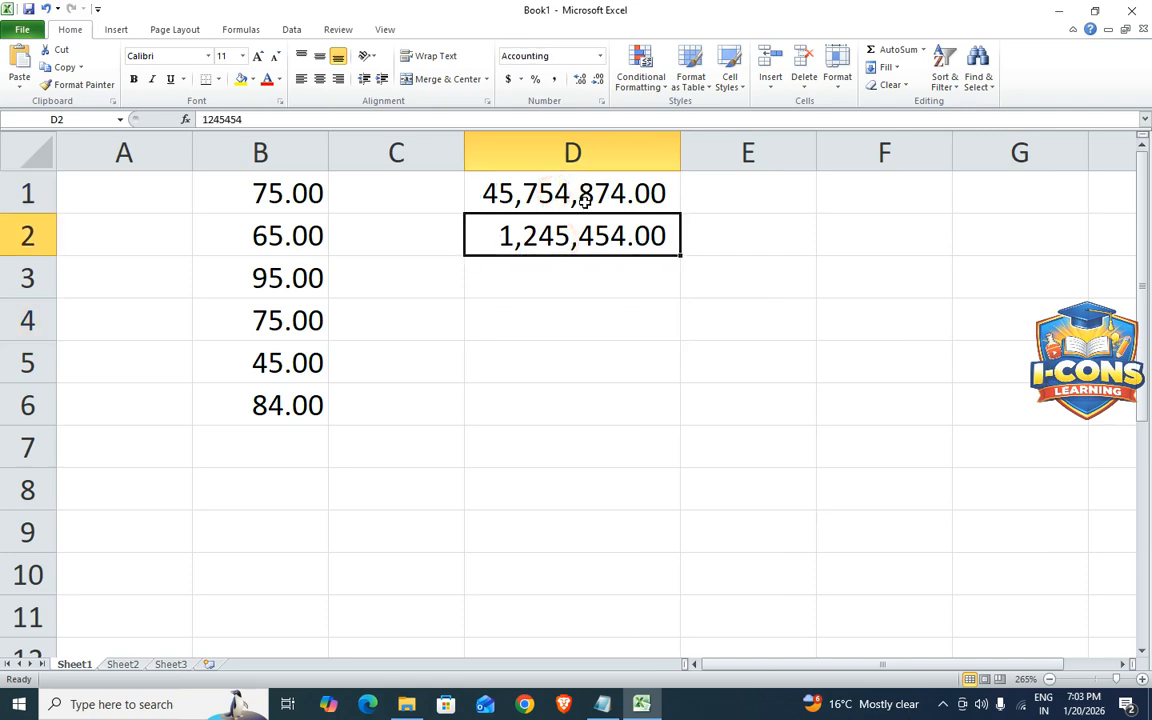
{"action": "left_click", "coordinate": [584, 193]}
{"action": "left_click", "coordinate": [591, 237]}
{"action": "left_click", "coordinate": [589, 198]}
{"action": "left_click", "coordinate": [589, 227]}
{"action": "left_click", "coordinate": [589, 190]}
{"action": "left_click", "coordinate": [589, 231]}
{"action": "left_click", "coordinate": [589, 193]}
{"action": "left_click", "coordinate": [587, 235]}
{"action": "left_click", "coordinate": [600, 55]}
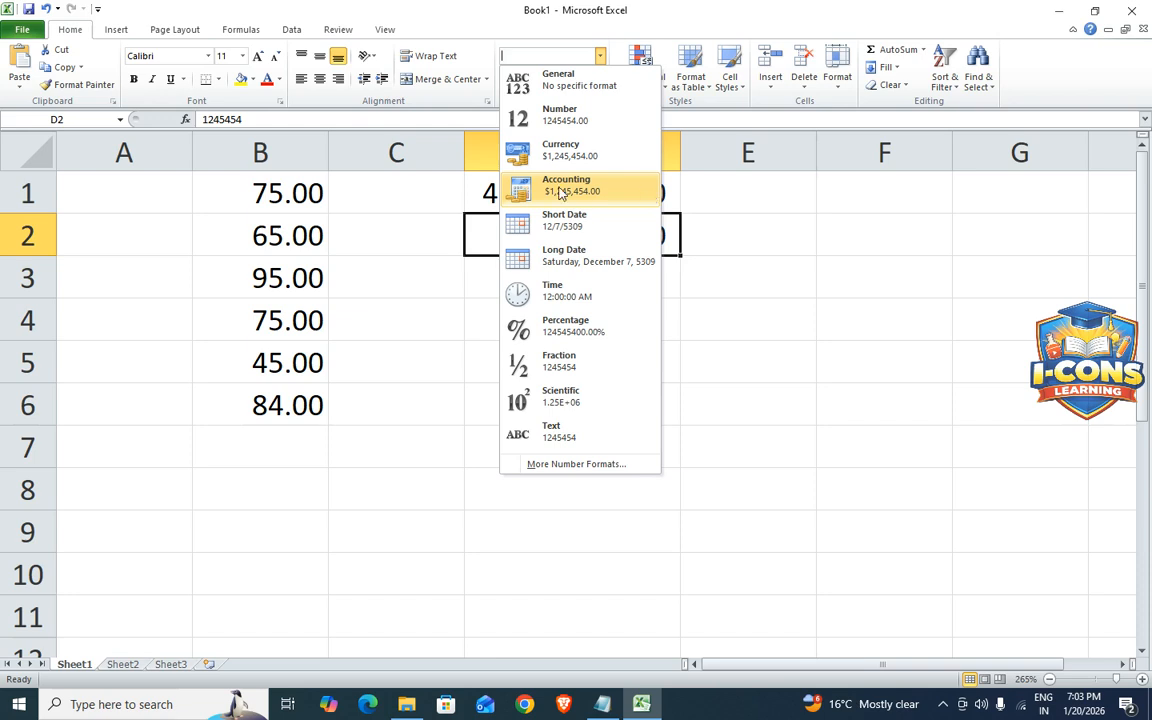
{"action": "left_click", "coordinate": [699, 372]}
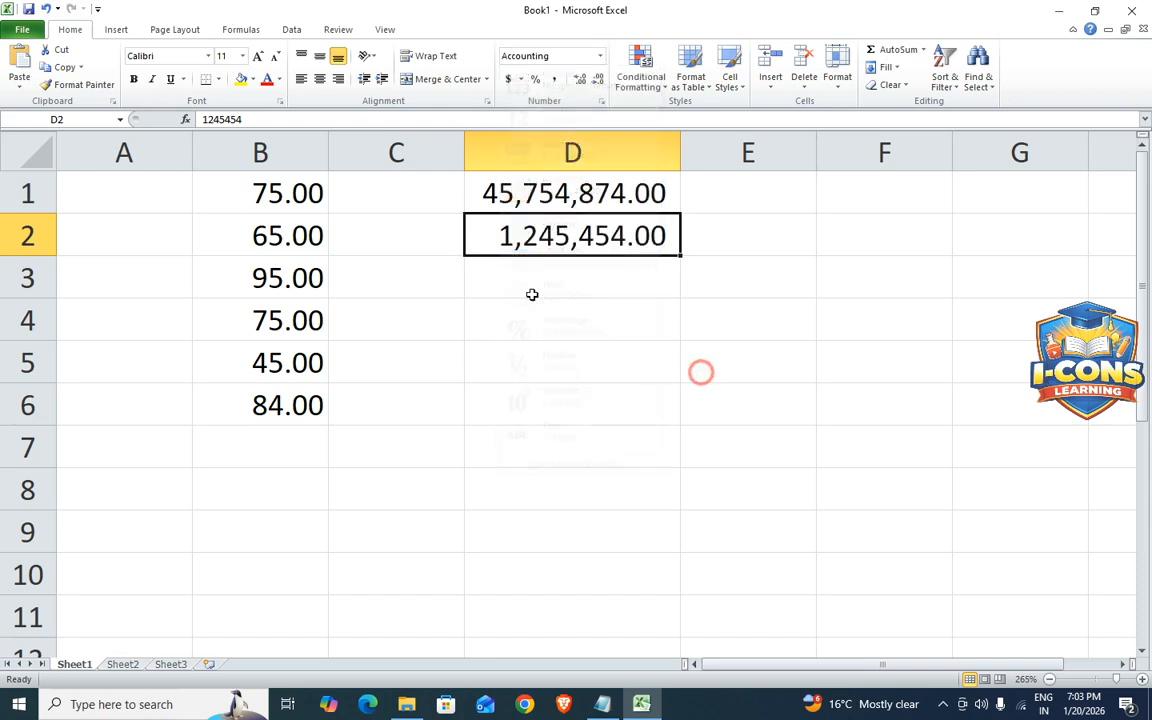
{"action": "left_click", "coordinate": [548, 188]}
{"action": "left_click", "coordinate": [548, 249]}
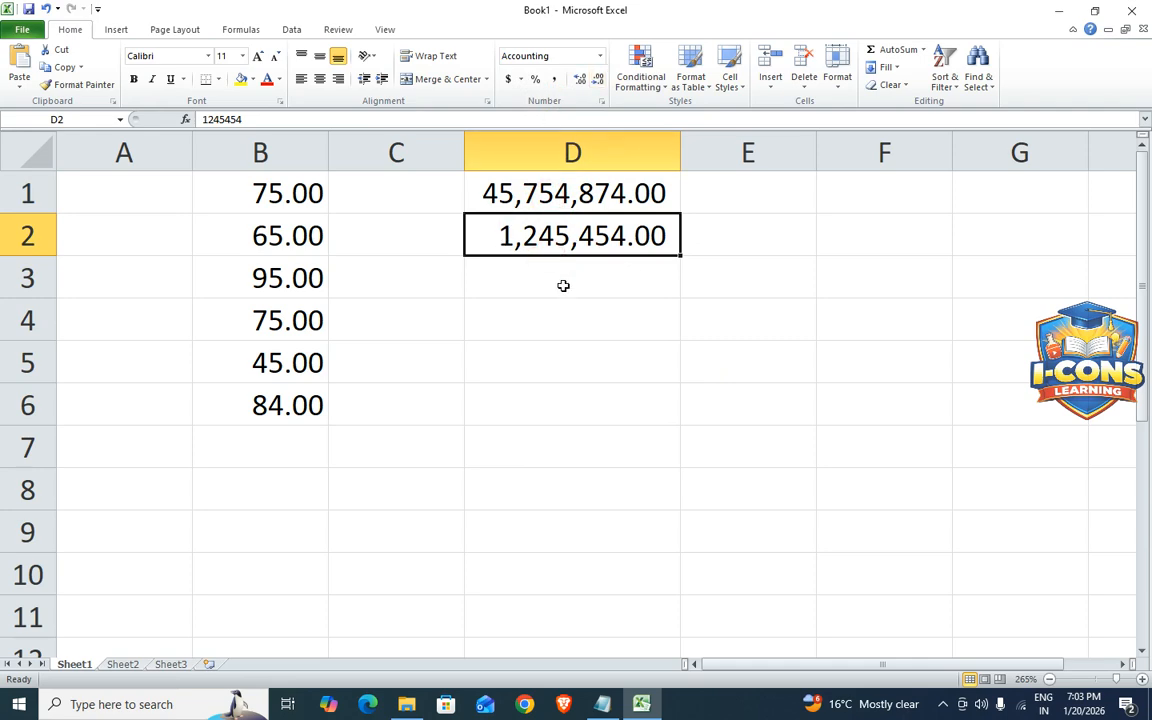
{"action": "left_click", "coordinate": [563, 286]}
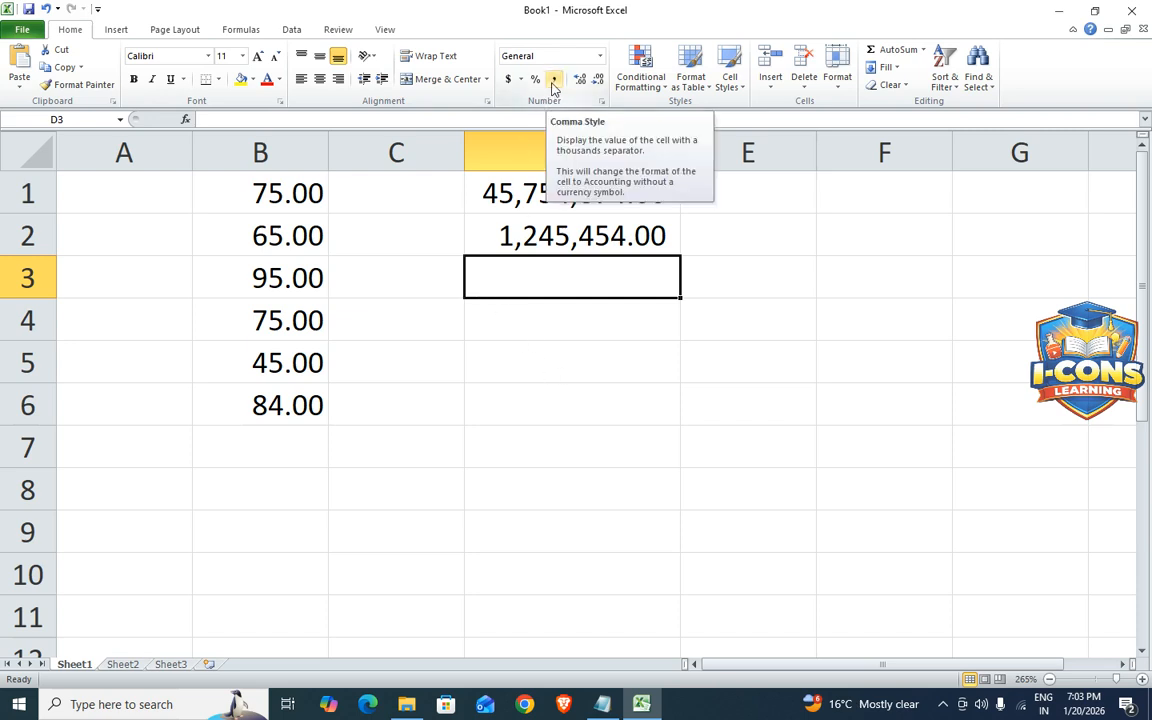
{"action": "left_click", "coordinate": [537, 402]}
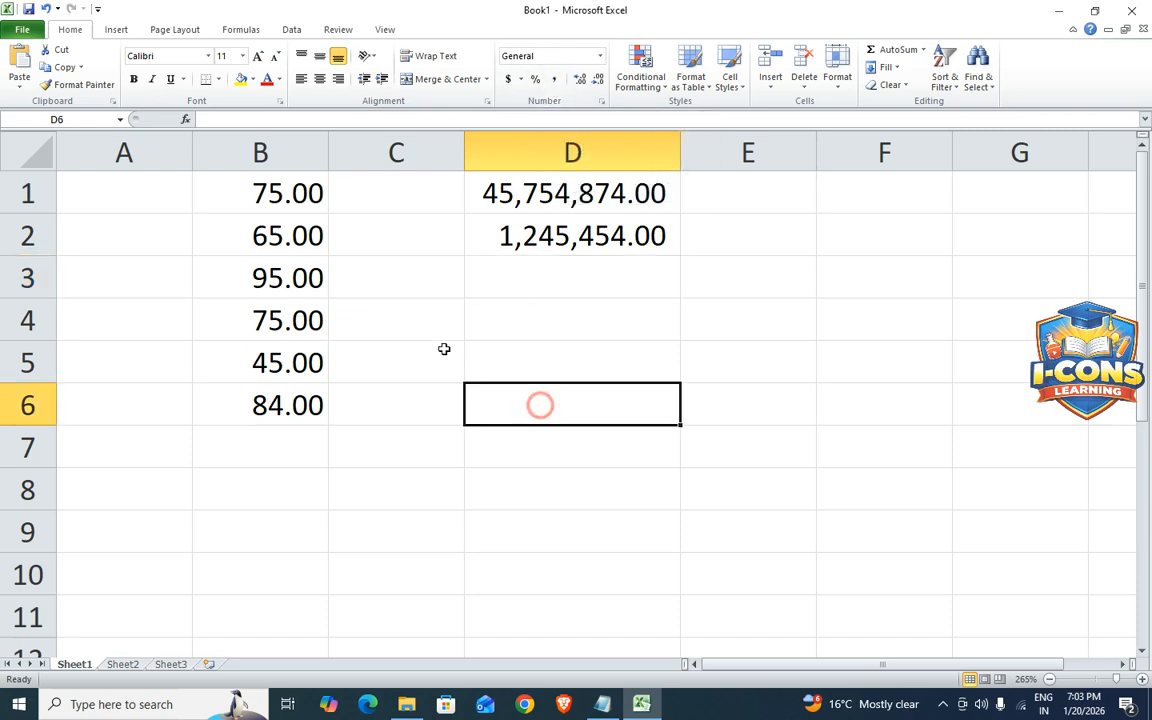
Enter 5454, 445, 454 and 454 in cells C1 to C4
{"action": "left_click", "coordinate": [366, 178]}
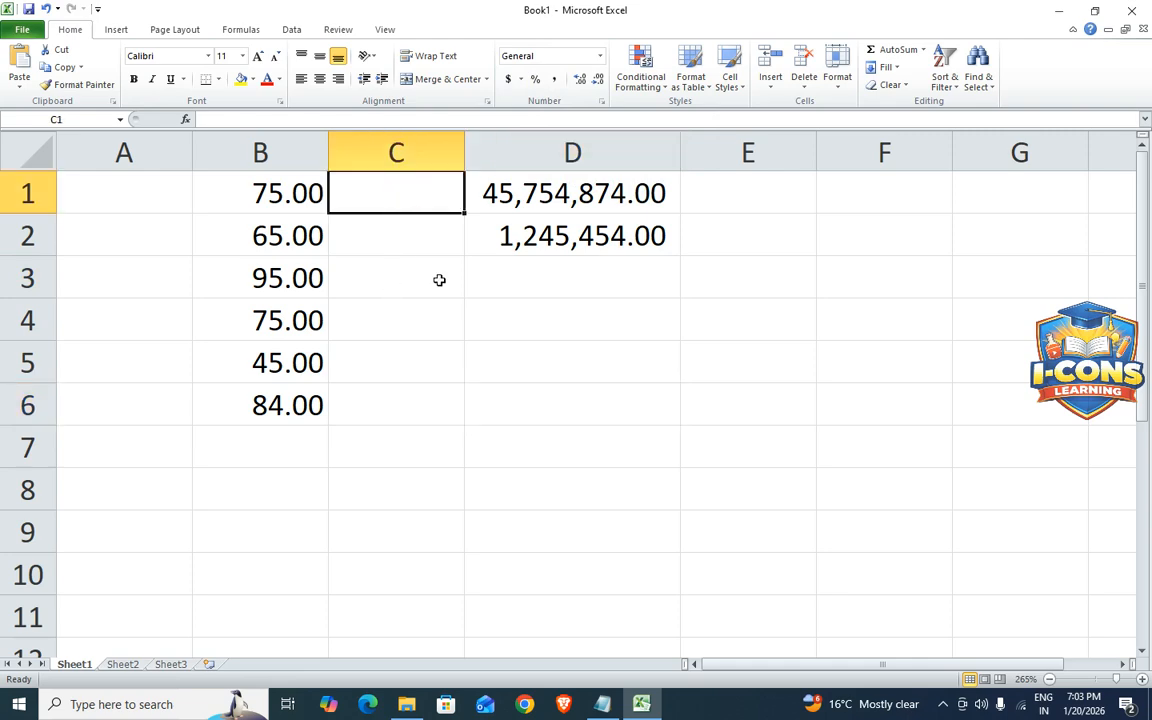
{"action": "type", "text": "5454"}
{"action": "key", "text": "Return"}
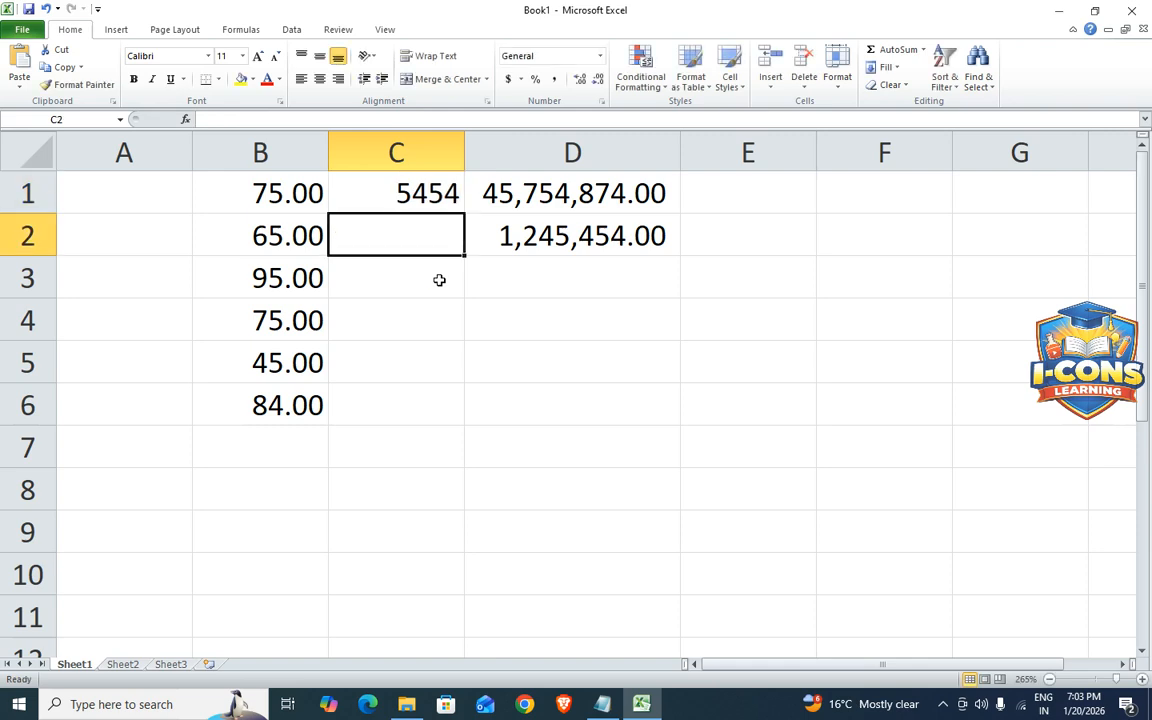
{"action": "type", "text": "445"}
{"action": "key", "text": "Return"}
{"action": "type", "text": "454"}
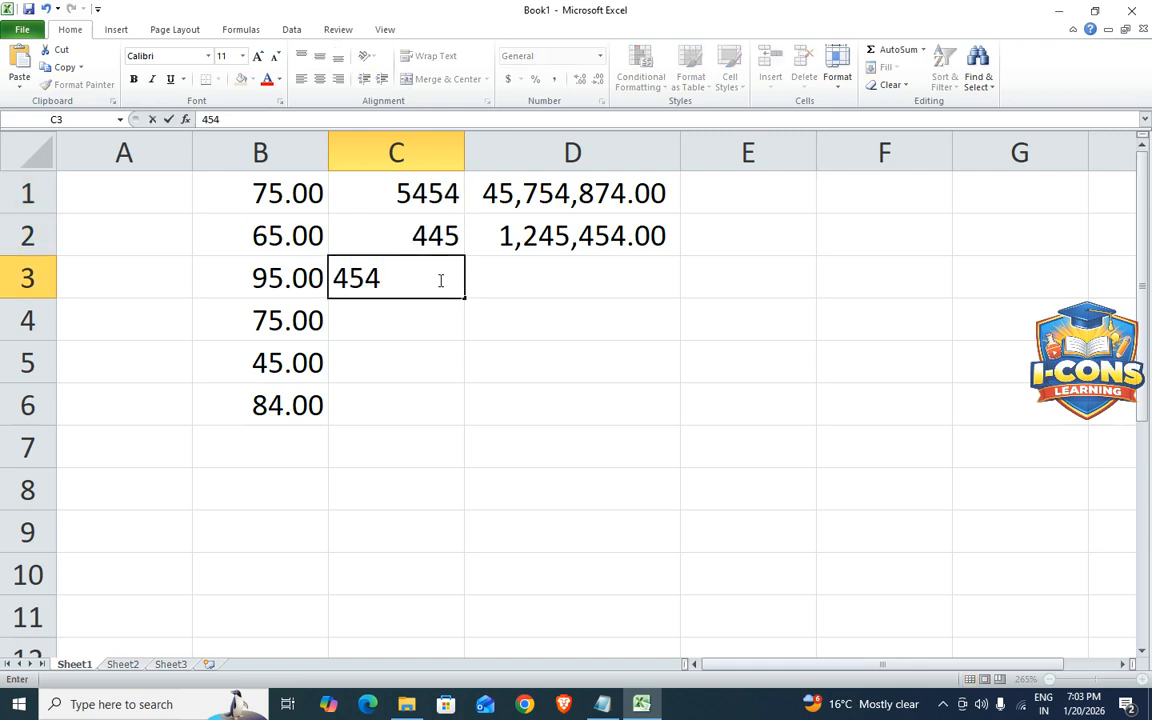
{"action": "key", "text": "Return"}
{"action": "type", "text": "454"}
{"action": "key", "text": "Return"}
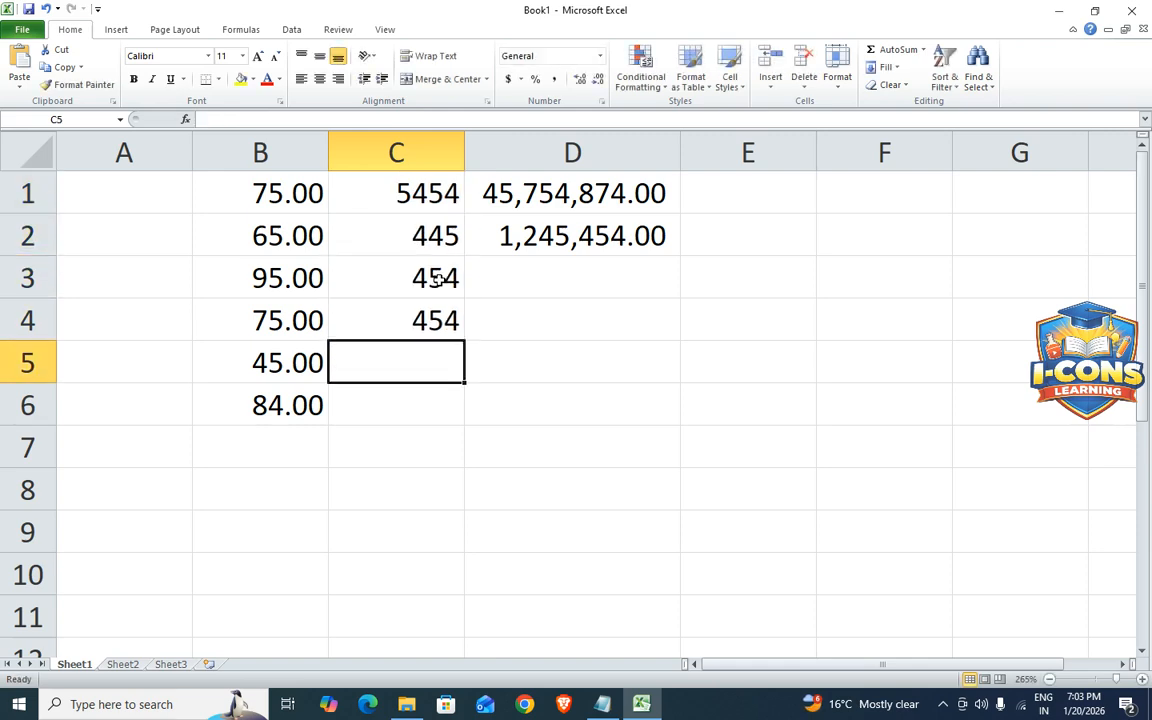
Apply the Percent Style to C1:C4 and widen column C to fit the percentages
{"action": "left_click_drag", "start_coordinate": [427, 188], "coordinate": [429, 321]}
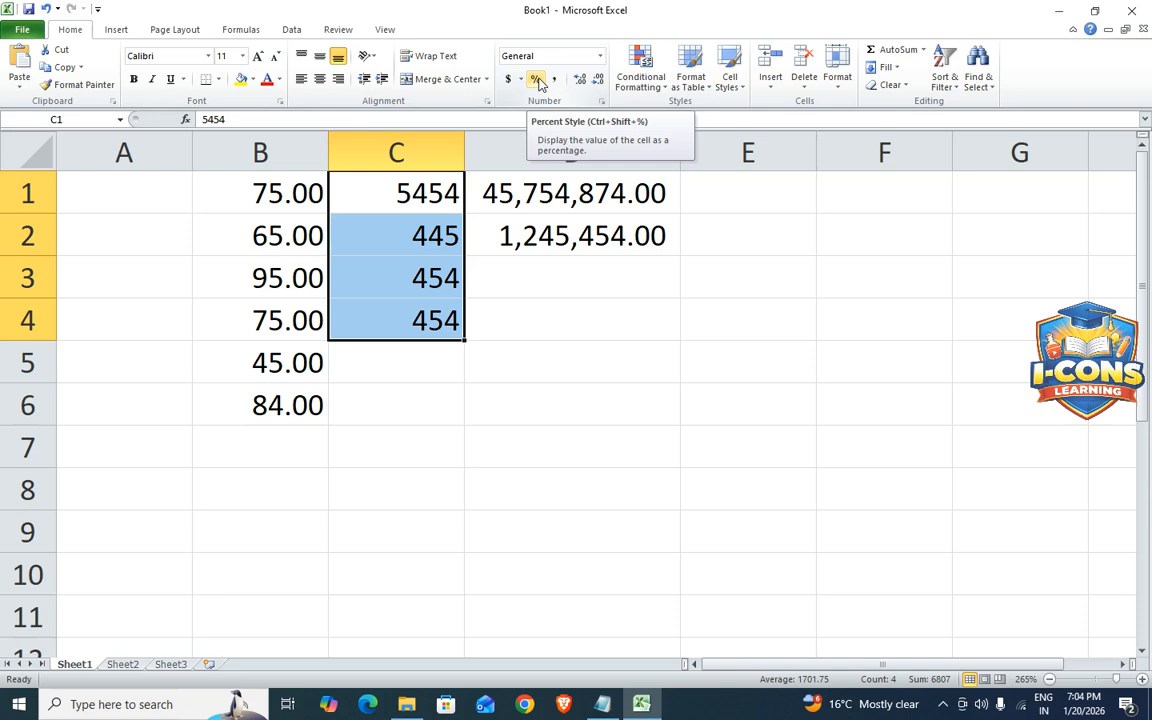
{"action": "left_click", "coordinate": [537, 79]}
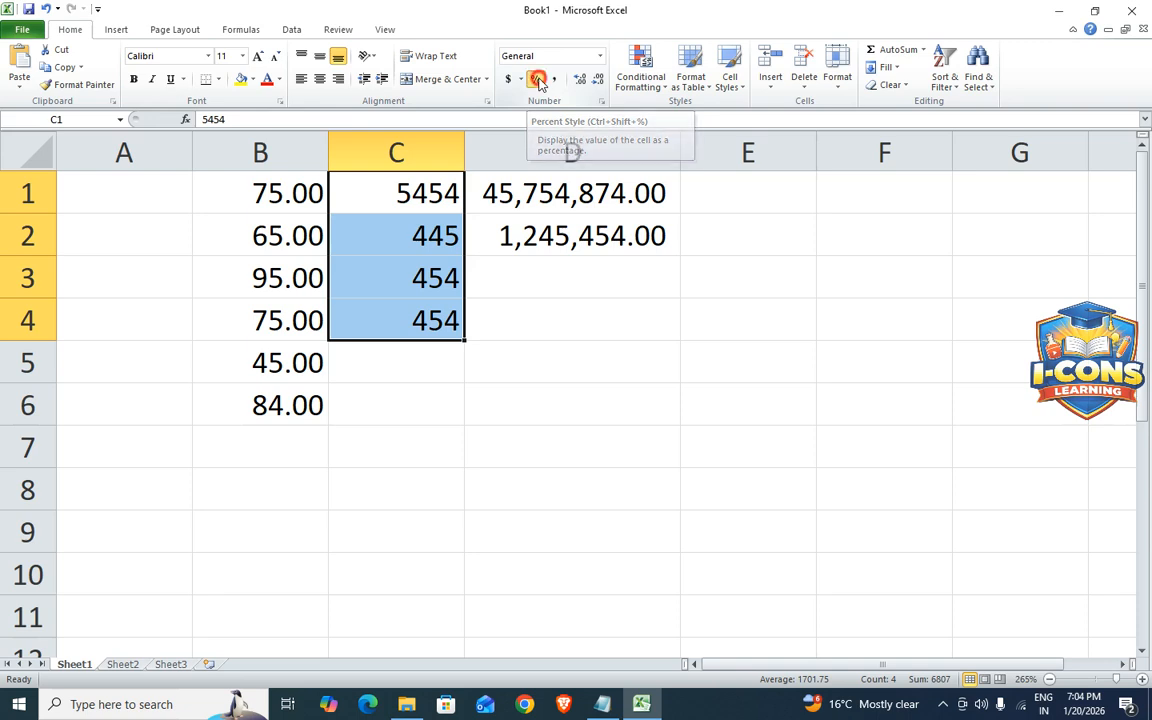
{"action": "left_click_drag", "start_coordinate": [464, 150], "coordinate": [532, 165]}
{"action": "left_click", "coordinate": [446, 363]}
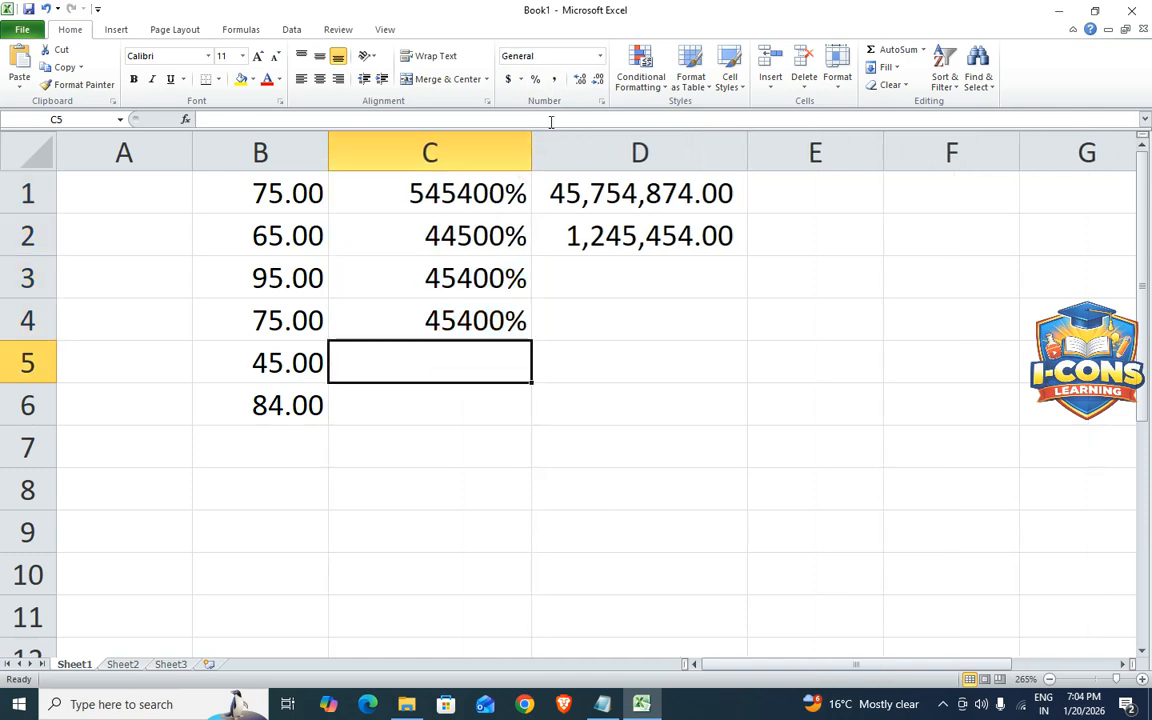
Return the percentages in C1:C4 to the General number format
{"action": "left_click", "coordinate": [444, 201]}
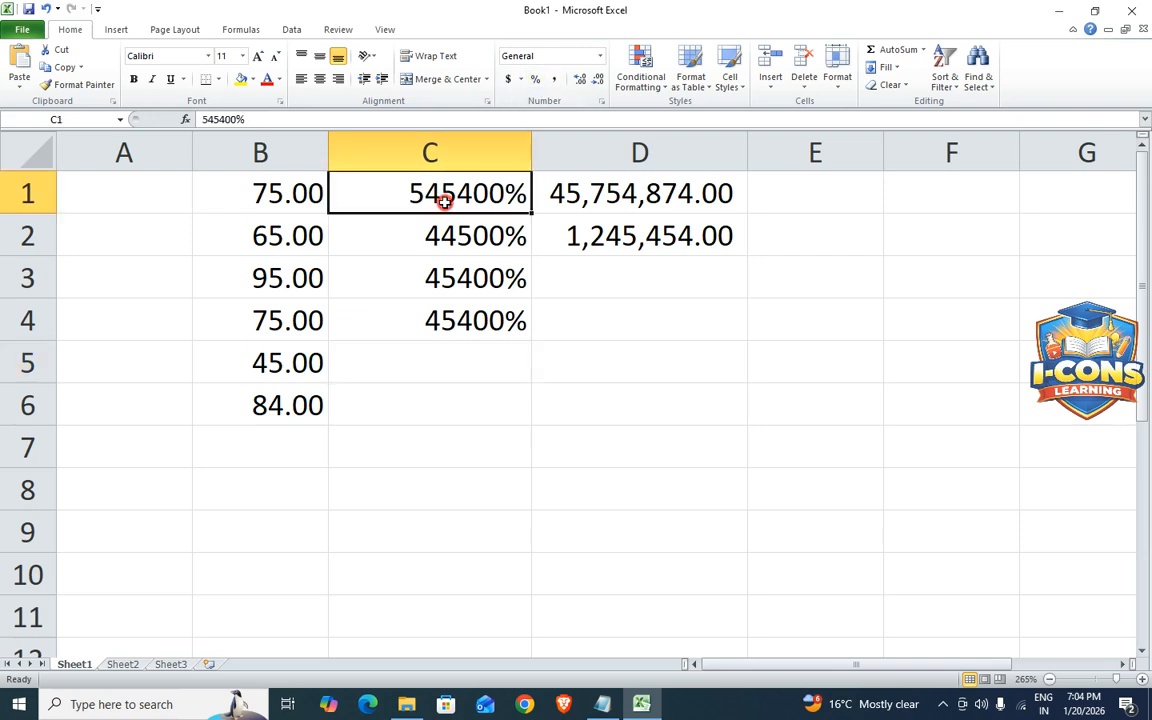
{"action": "left_click_drag", "start_coordinate": [444, 201], "coordinate": [446, 320]}
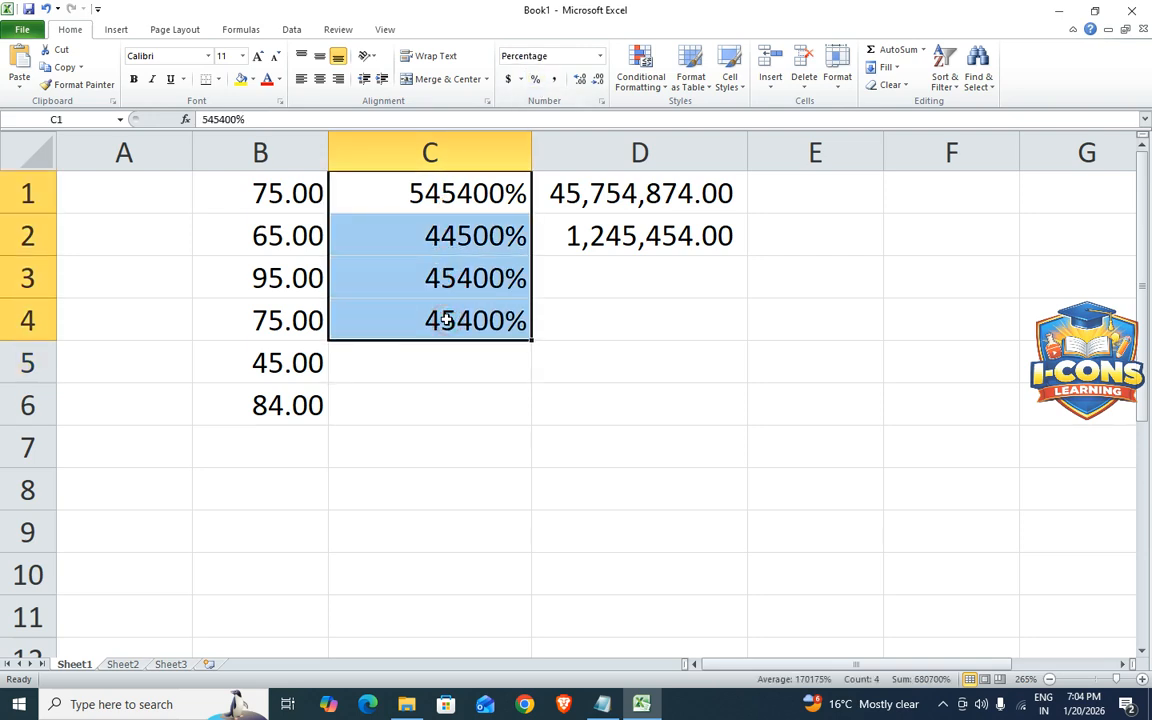
{"action": "left_click", "coordinate": [395, 398]}
{"action": "left_click", "coordinate": [162, 190]}
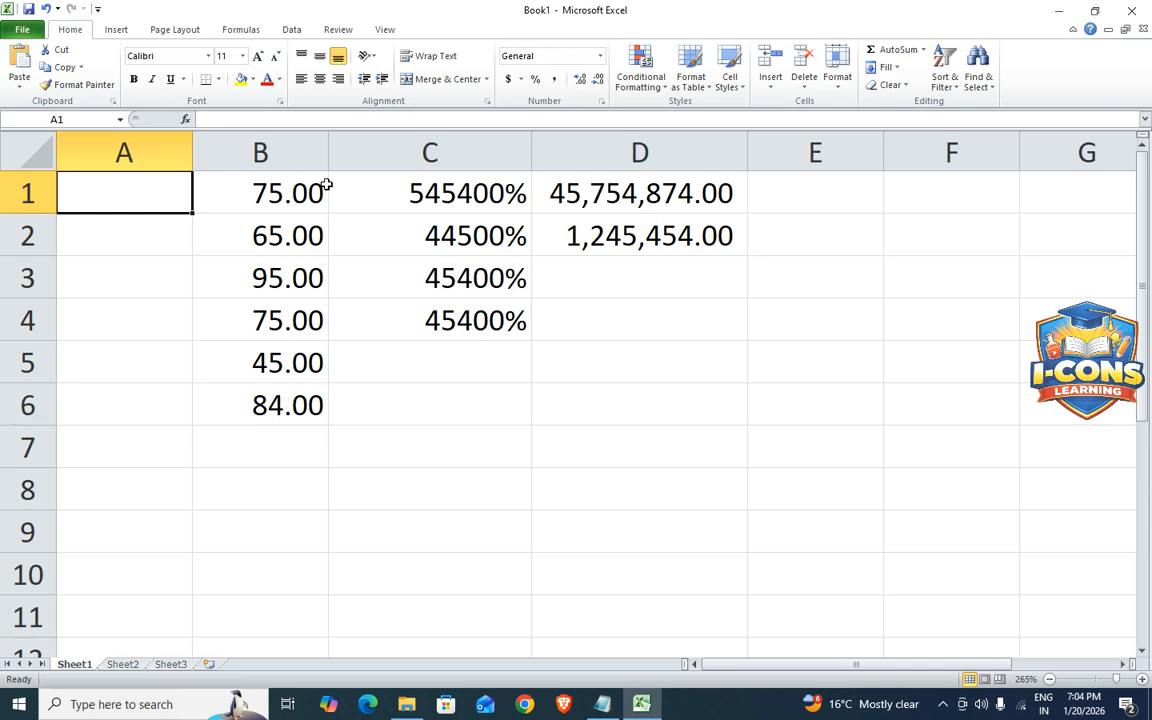
{"action": "left_click_drag", "start_coordinate": [364, 185], "coordinate": [417, 321]}
{"action": "left_click", "coordinate": [600, 56]}
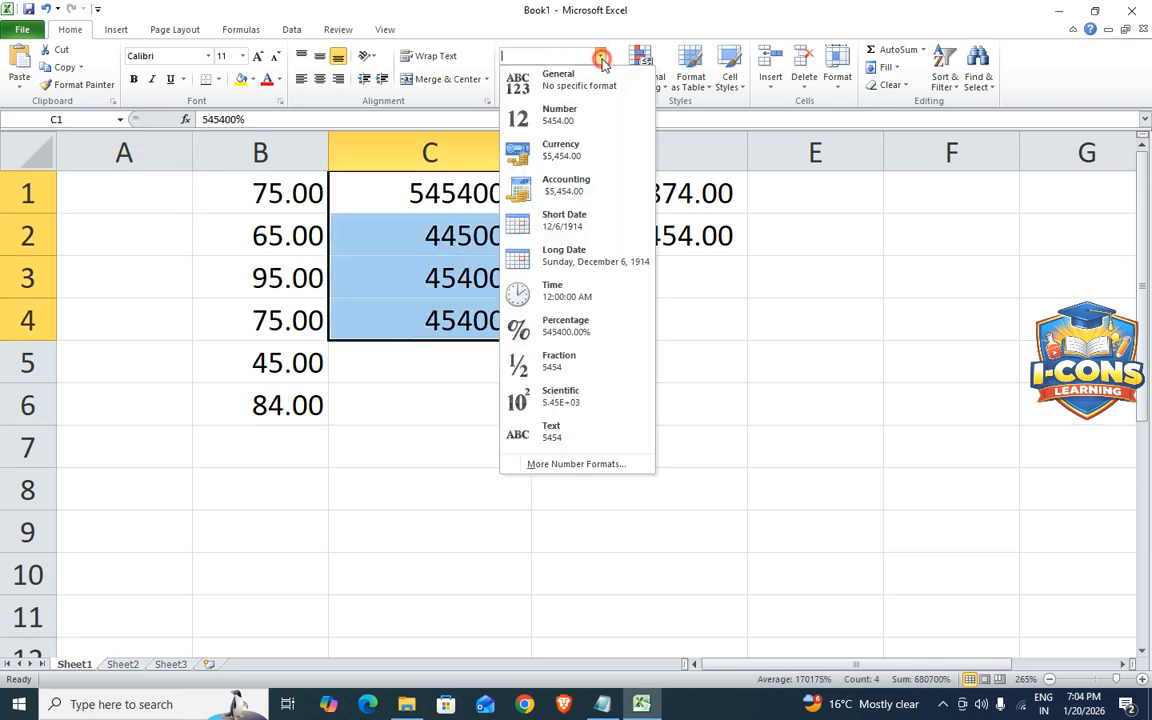
{"action": "left_click", "coordinate": [581, 80]}
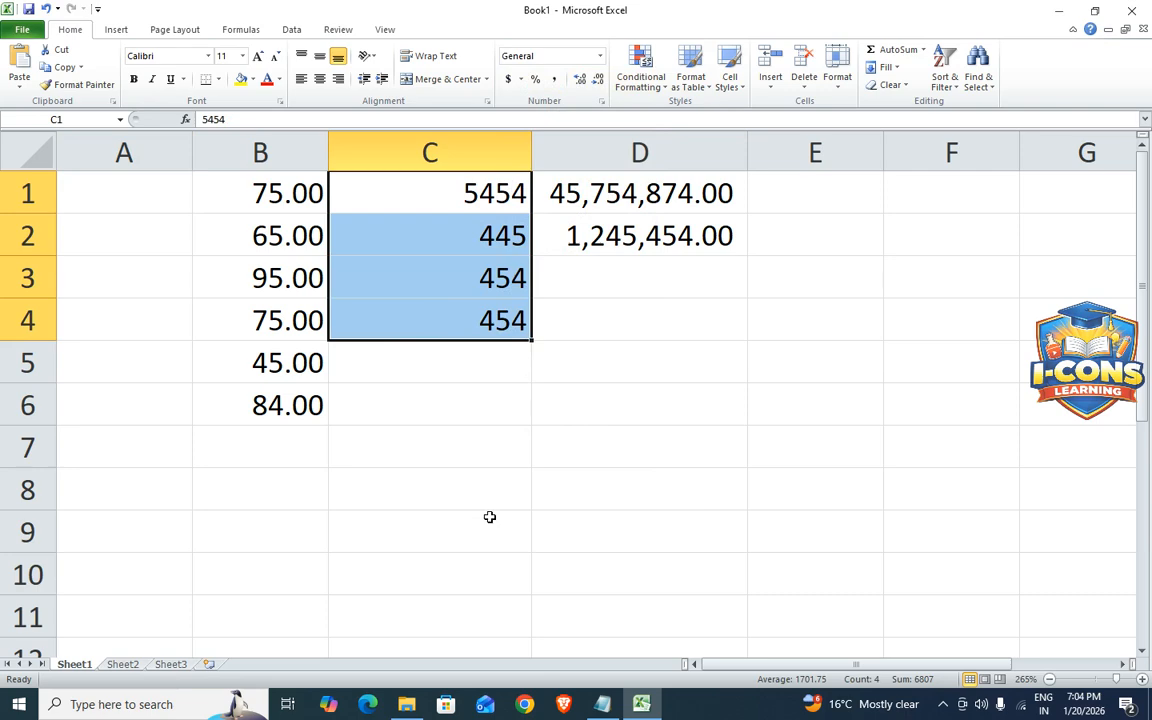
{"action": "left_click", "coordinate": [470, 442]}
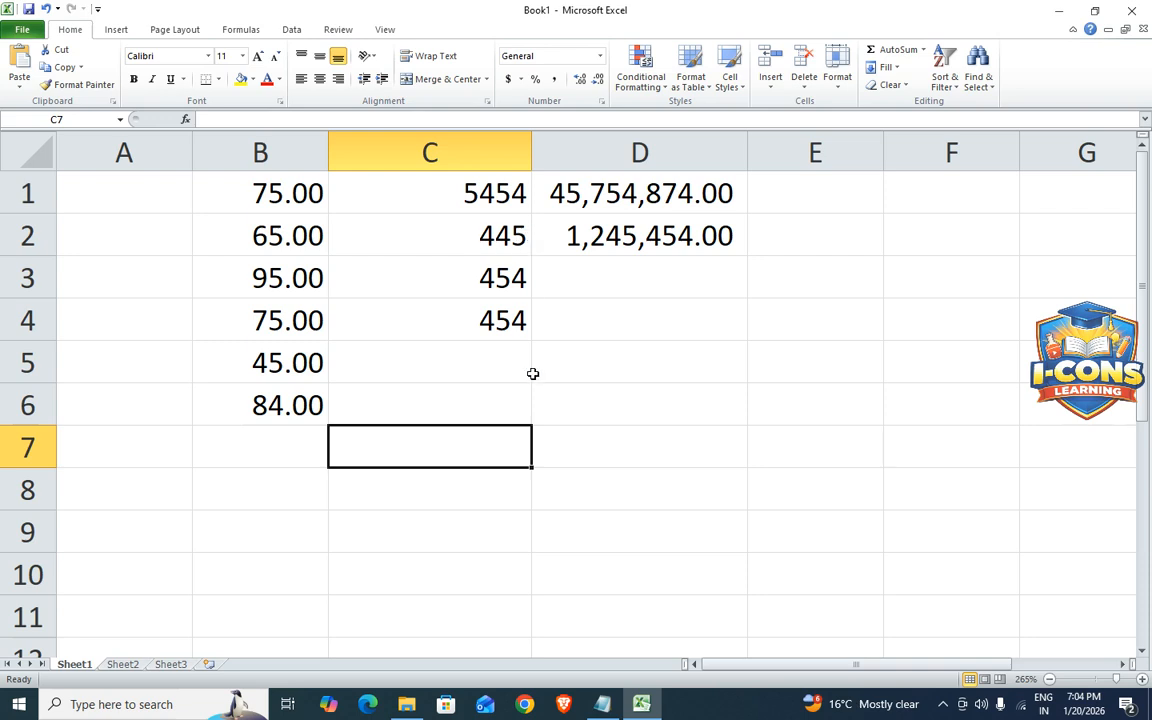
Clear the contents of cells C1:C6
{"action": "left_click_drag", "start_coordinate": [497, 197], "coordinate": [507, 418]}
{"action": "key", "text": "Delete"}
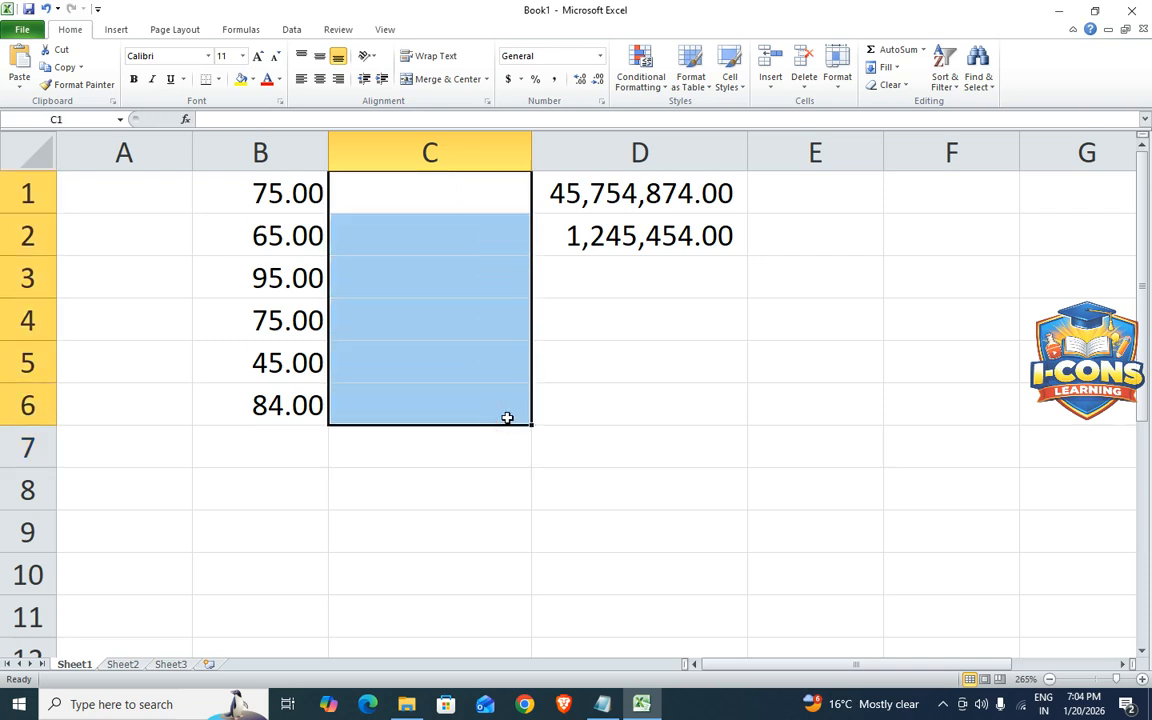
{"action": "left_click", "coordinate": [598, 347]}
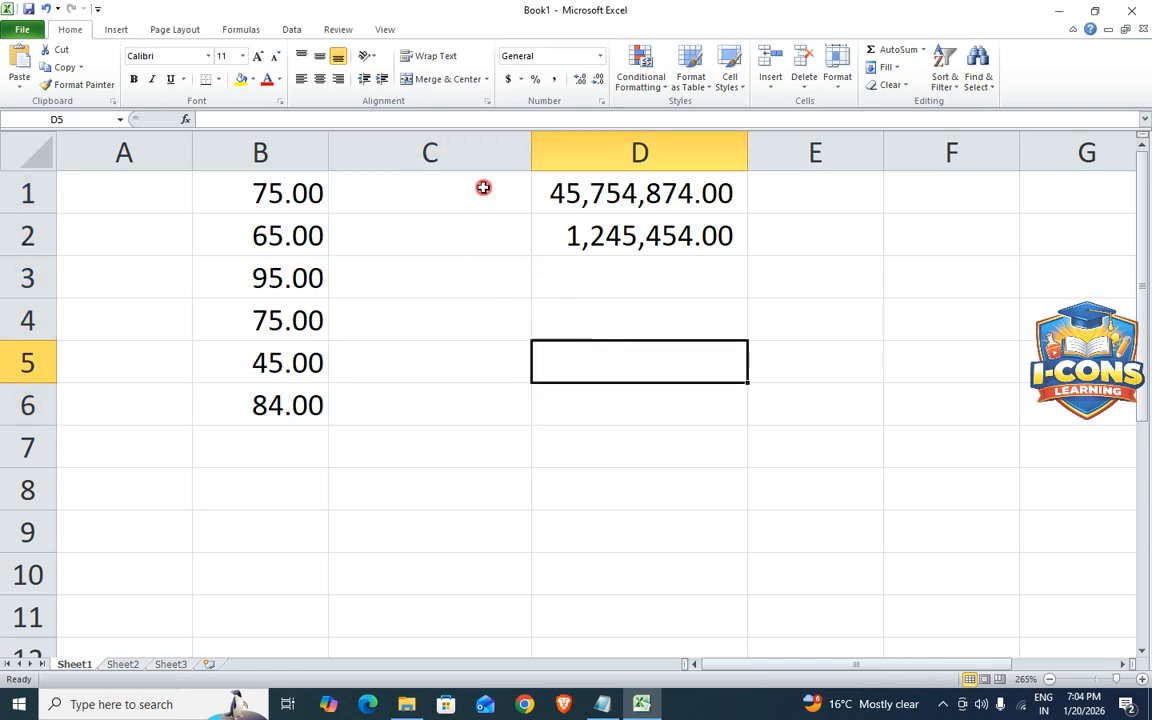
Apply the Percent Style to the empty cells C1:C6
{"action": "left_click_drag", "start_coordinate": [483, 187], "coordinate": [476, 404]}
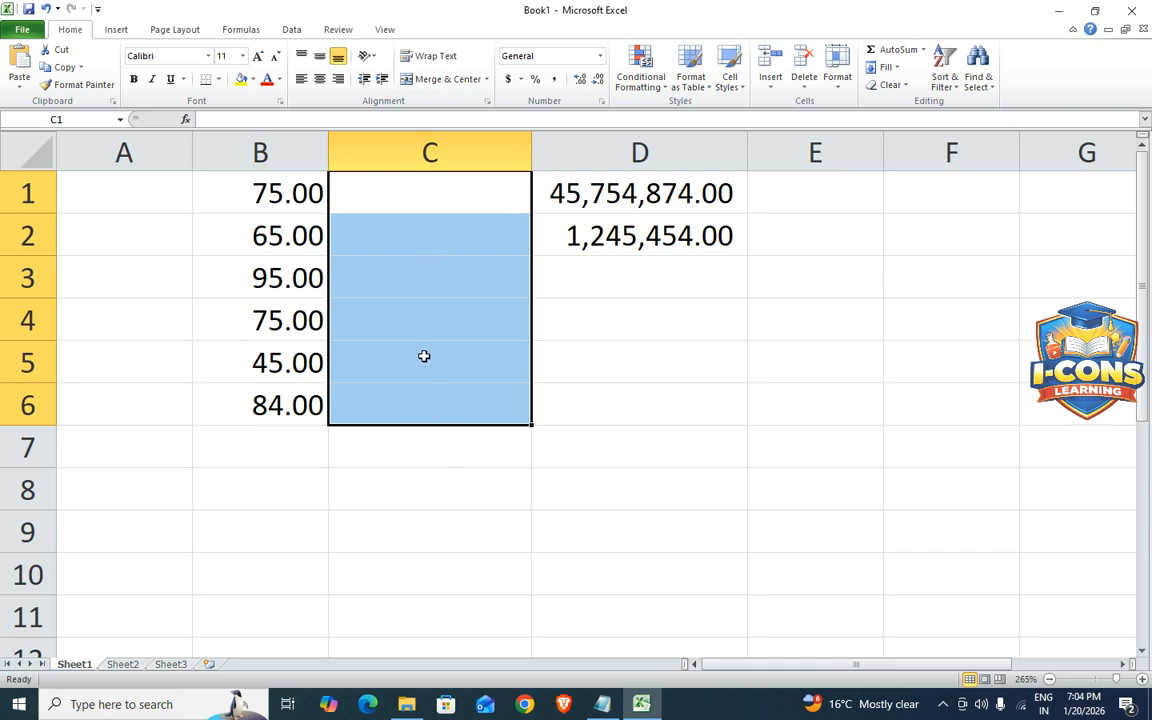
{"action": "left_click", "coordinate": [536, 80]}
{"action": "left_click", "coordinate": [560, 384]}
Enter 5, 45, 454, 45 and 454 in the percent-formatted cells C1 to C5
{"action": "left_click", "coordinate": [407, 205]}
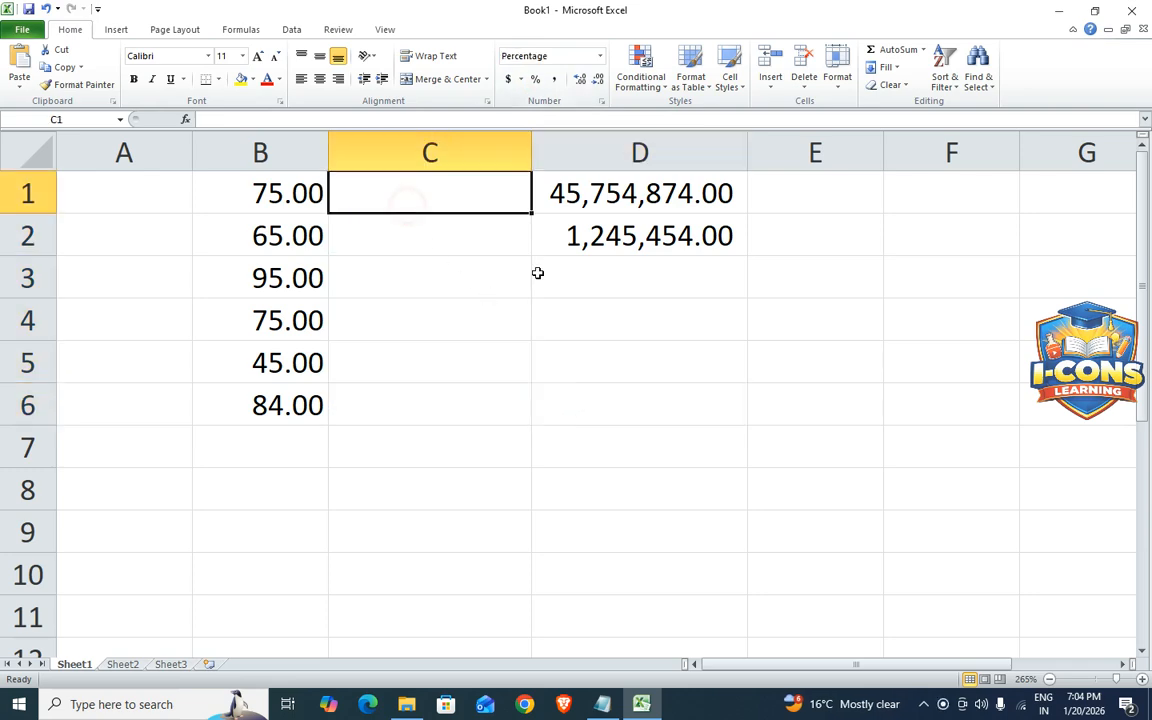
{"action": "type", "text": "5"}
{"action": "key", "text": "Return"}
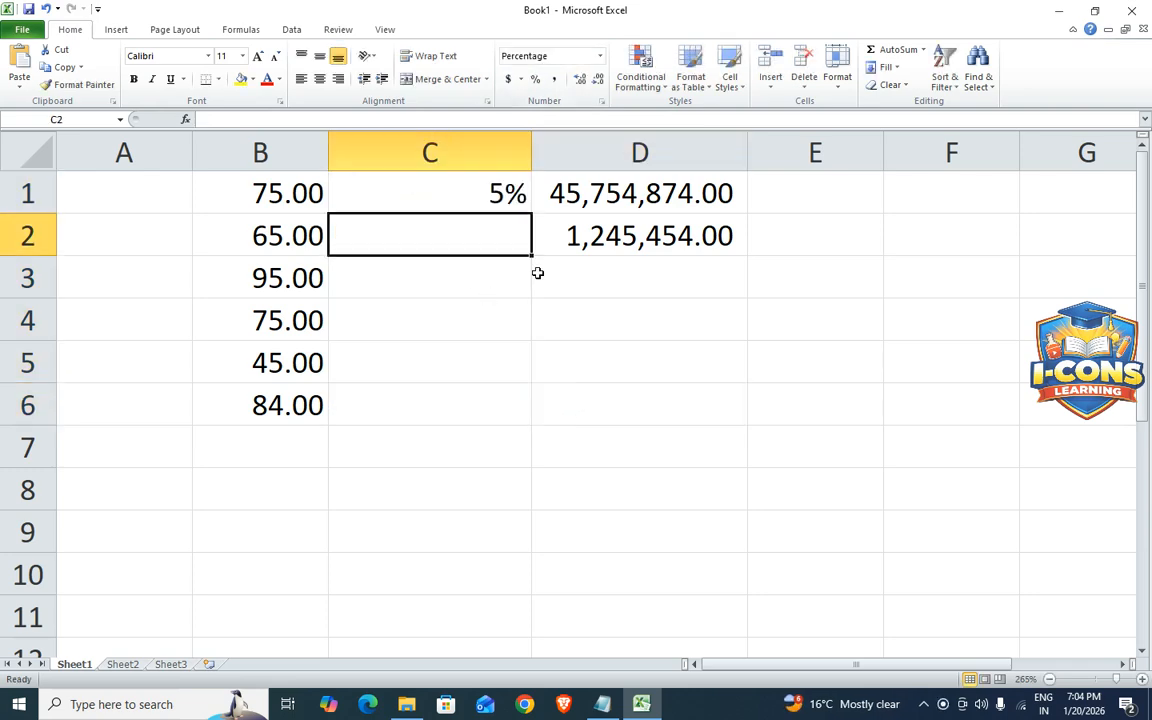
{"action": "type", "text": "45"}
{"action": "key", "text": "Return"}
{"action": "type", "text": "454"}
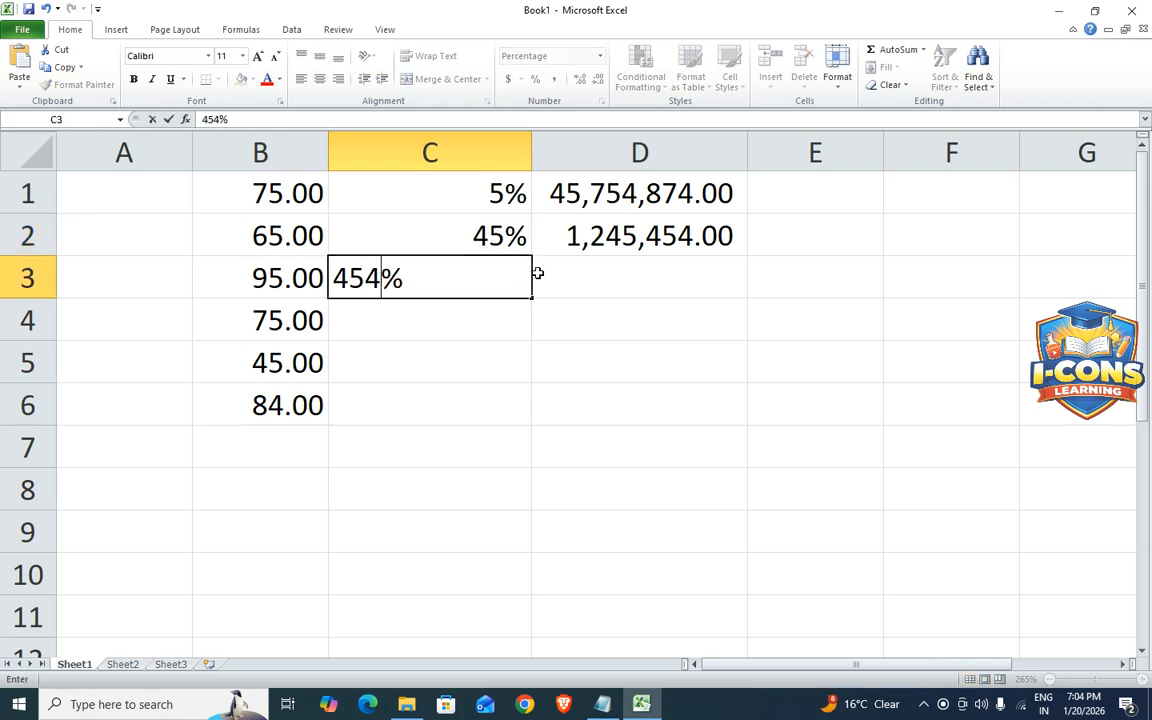
{"action": "key", "text": "Return"}
{"action": "type", "text": "45"}
{"action": "key", "text": "Return"}
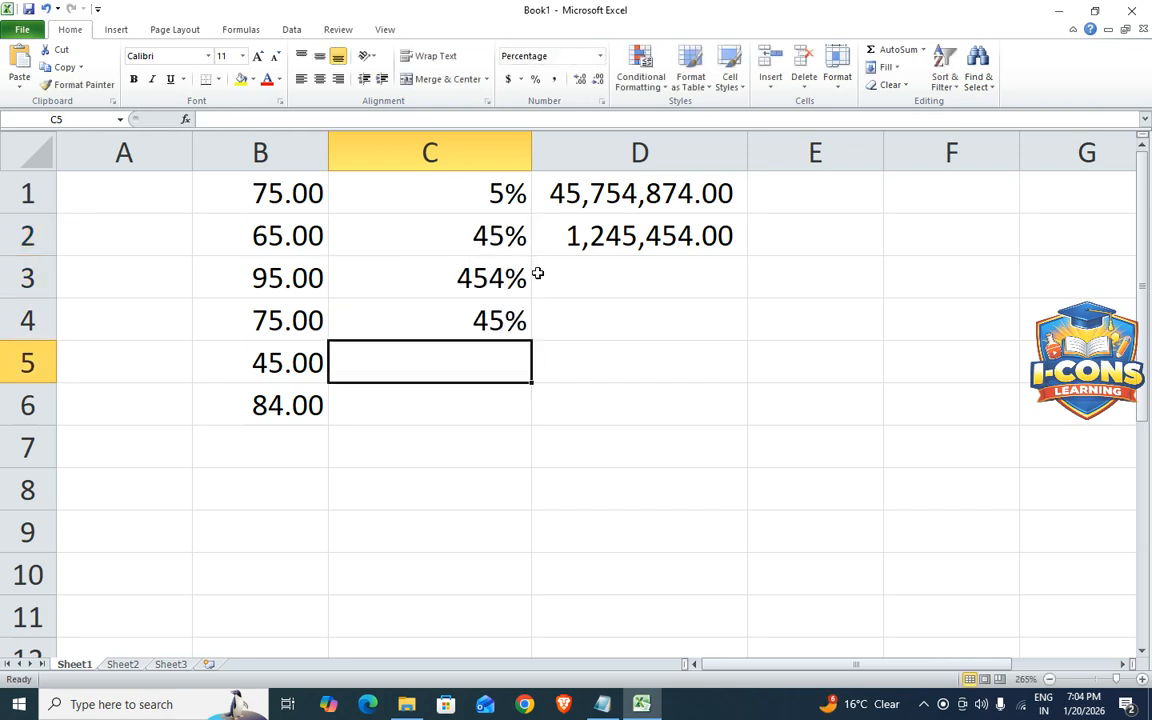
{"action": "left_click", "coordinate": [473, 388]}
{"action": "left_click", "coordinate": [468, 368]}
{"action": "type", "text": "454"}
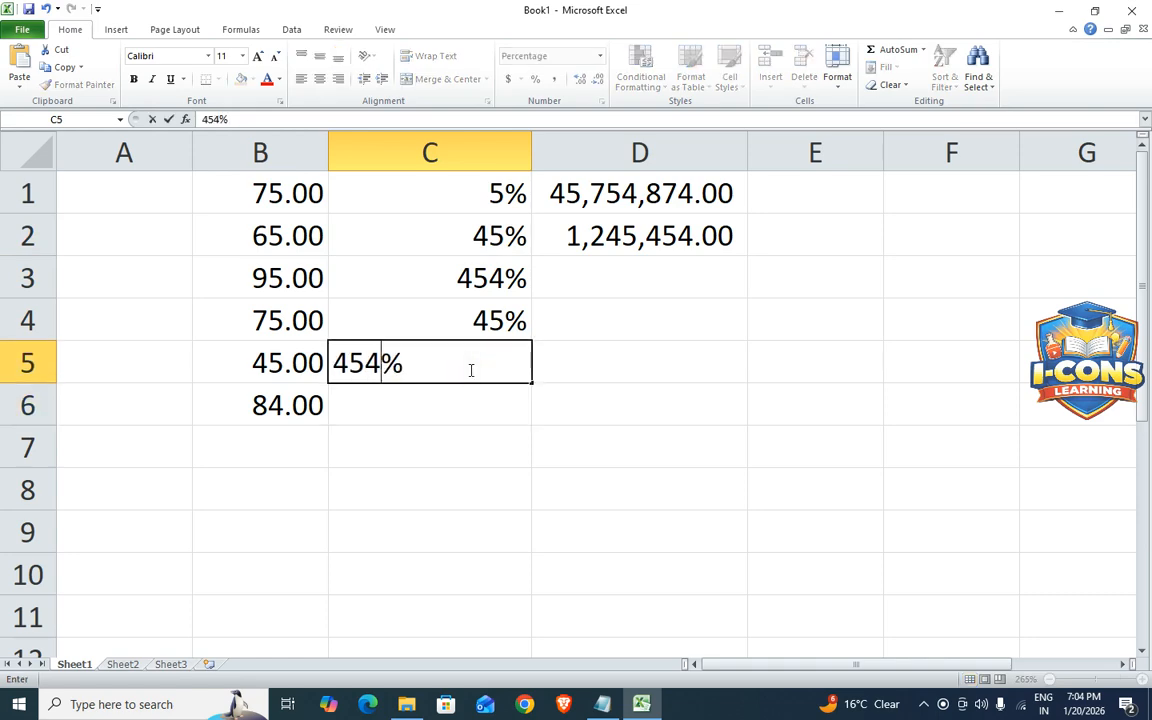
{"action": "left_click", "coordinate": [612, 410]}
{"action": "left_click", "coordinate": [600, 230]}
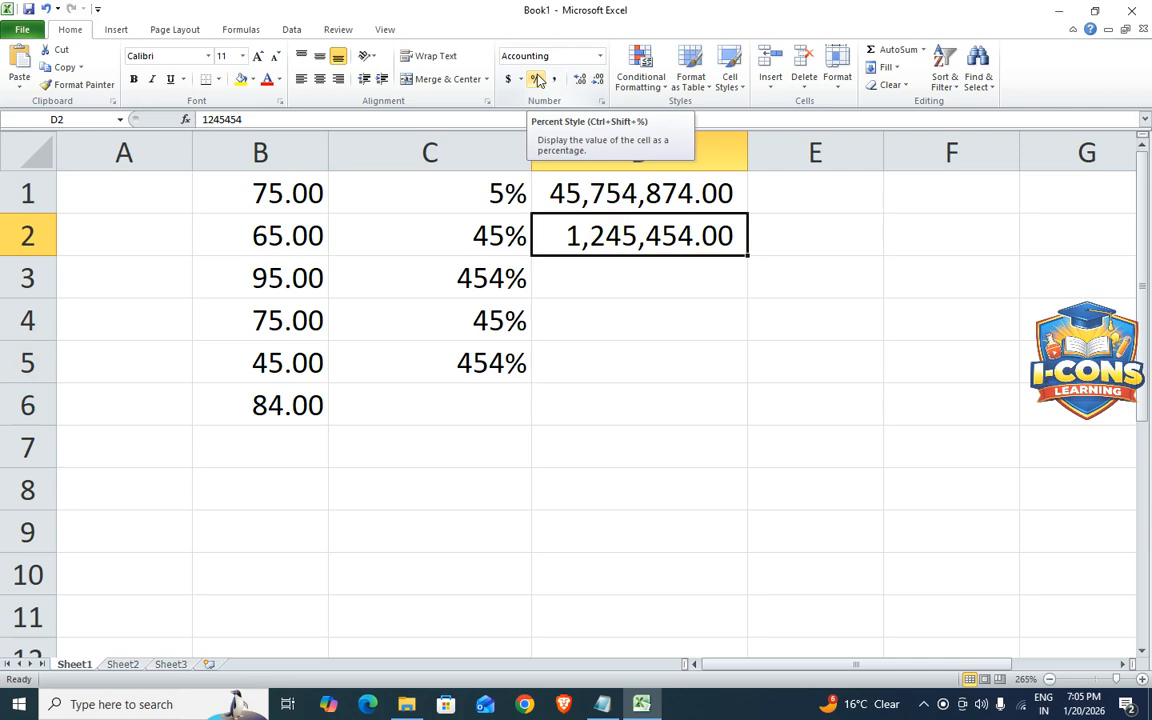
{"action": "left_click", "coordinate": [465, 496]}
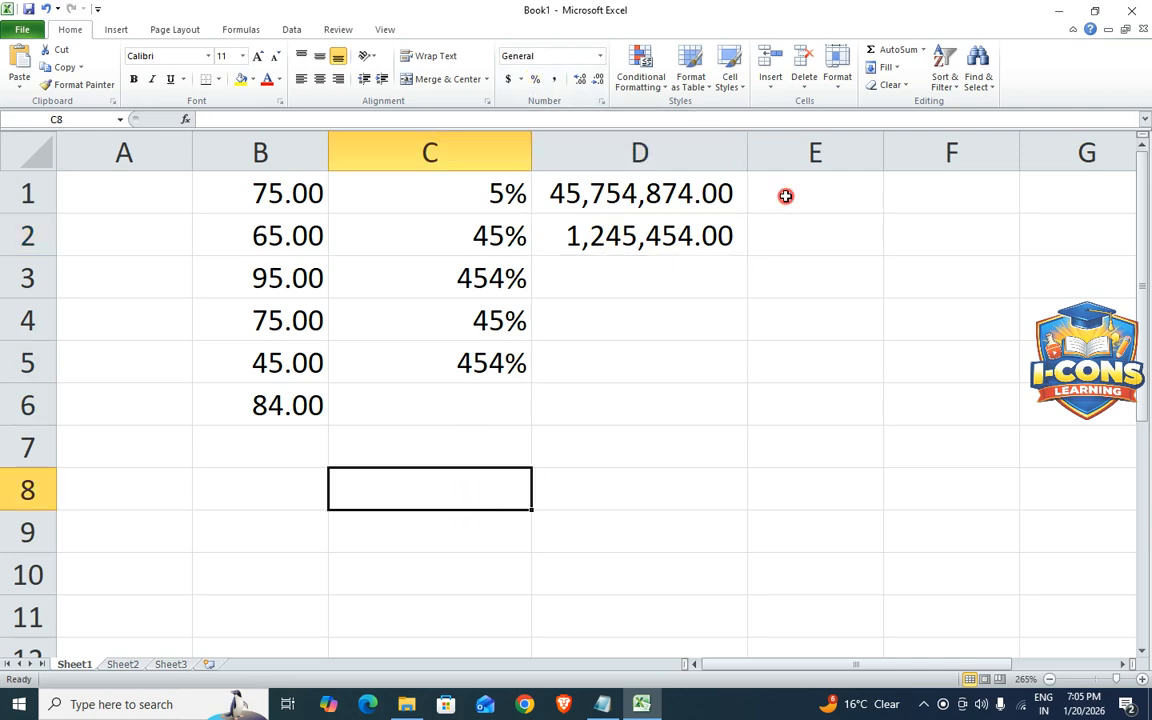
{"action": "left_click_drag", "start_coordinate": [784, 193], "coordinate": [800, 440]}
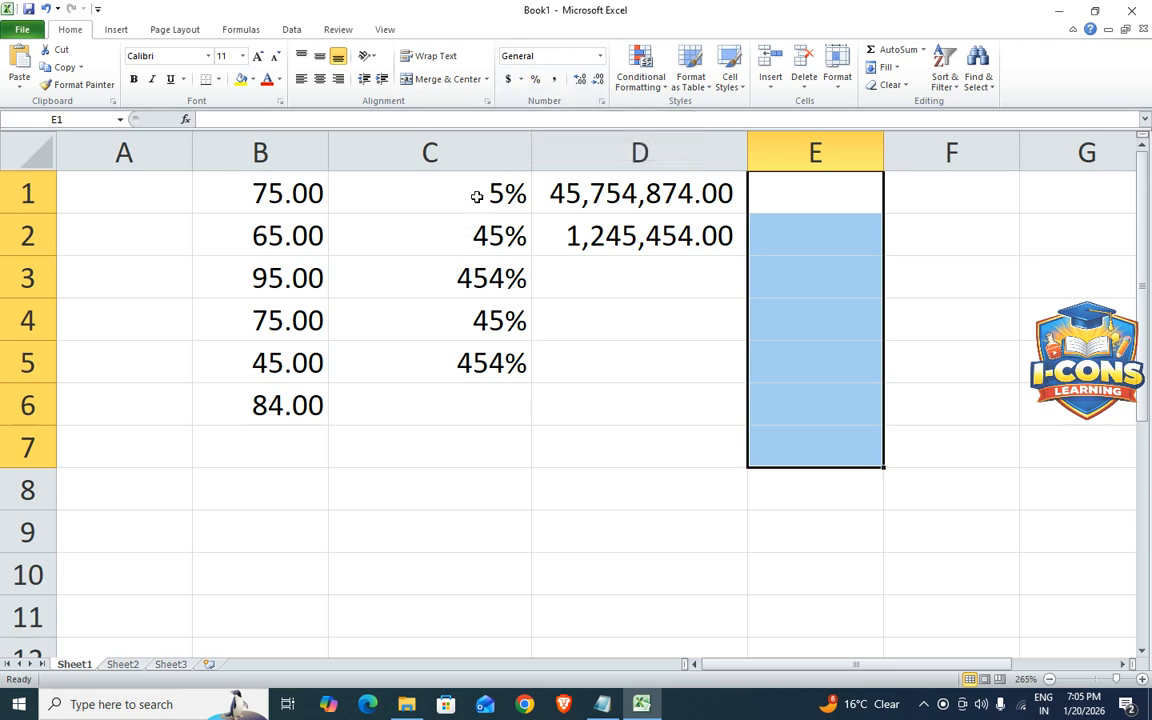
{"action": "left_click", "coordinate": [465, 406]}
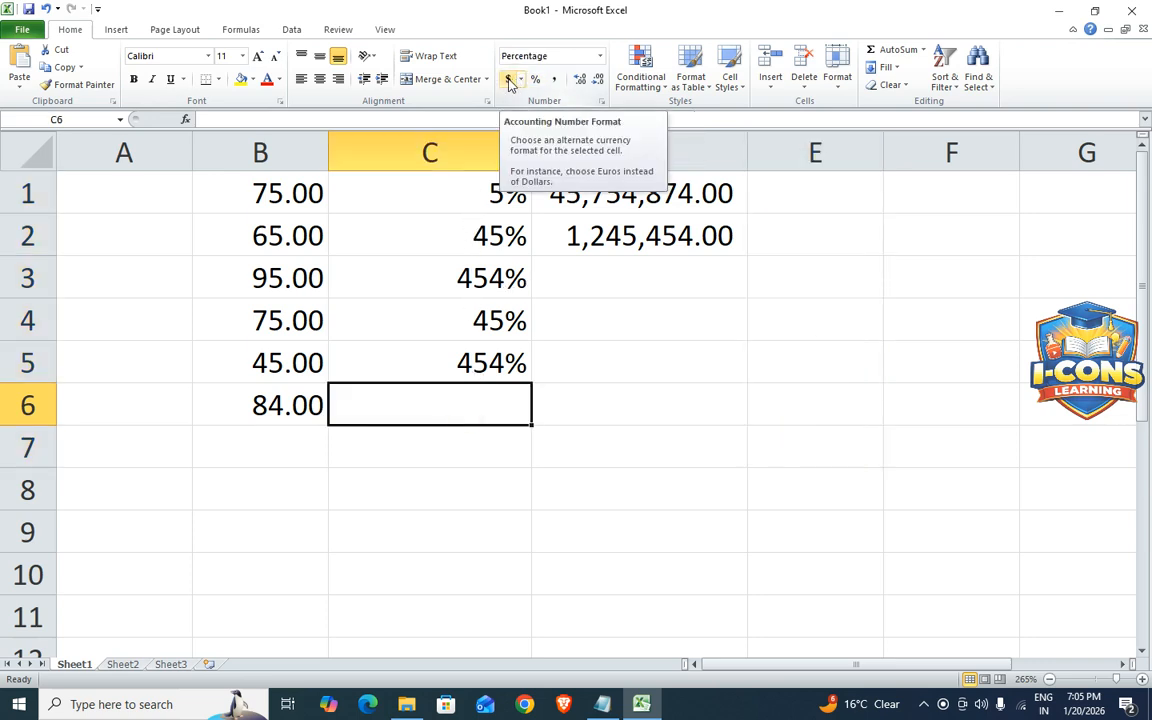
{"action": "left_click", "coordinate": [725, 476]}
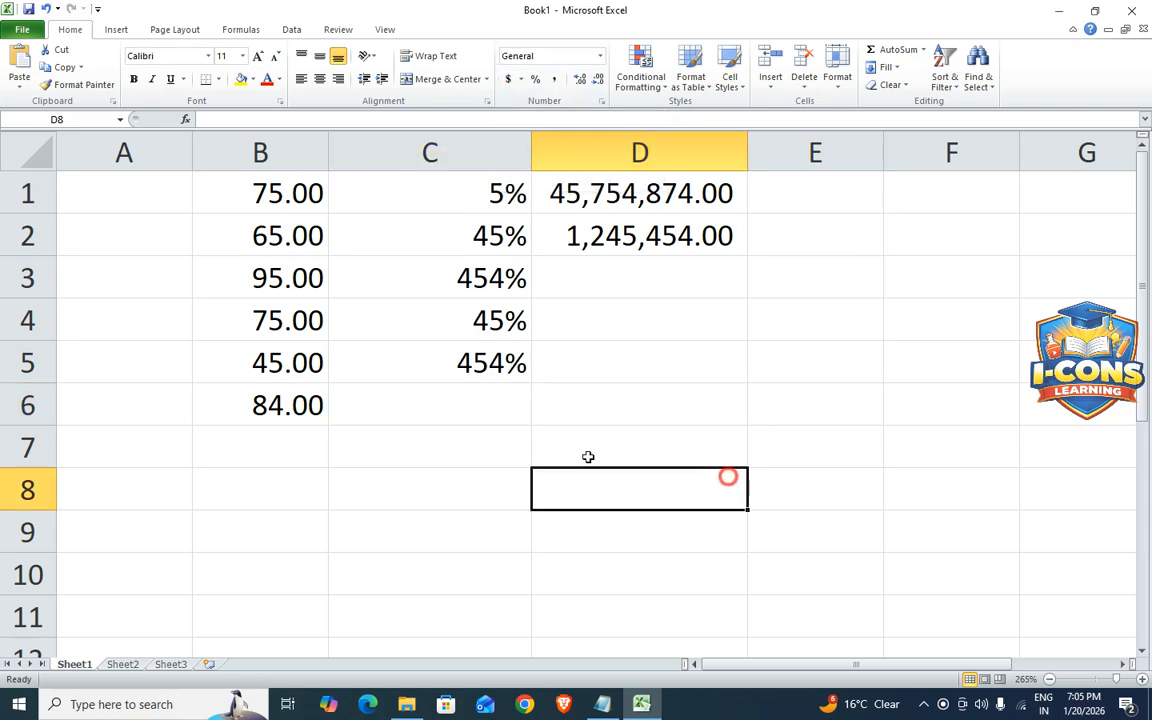
Enter 4554, 454, 454, 4545 and 454 in cells A1 to A5
{"action": "left_click", "coordinate": [155, 203]}
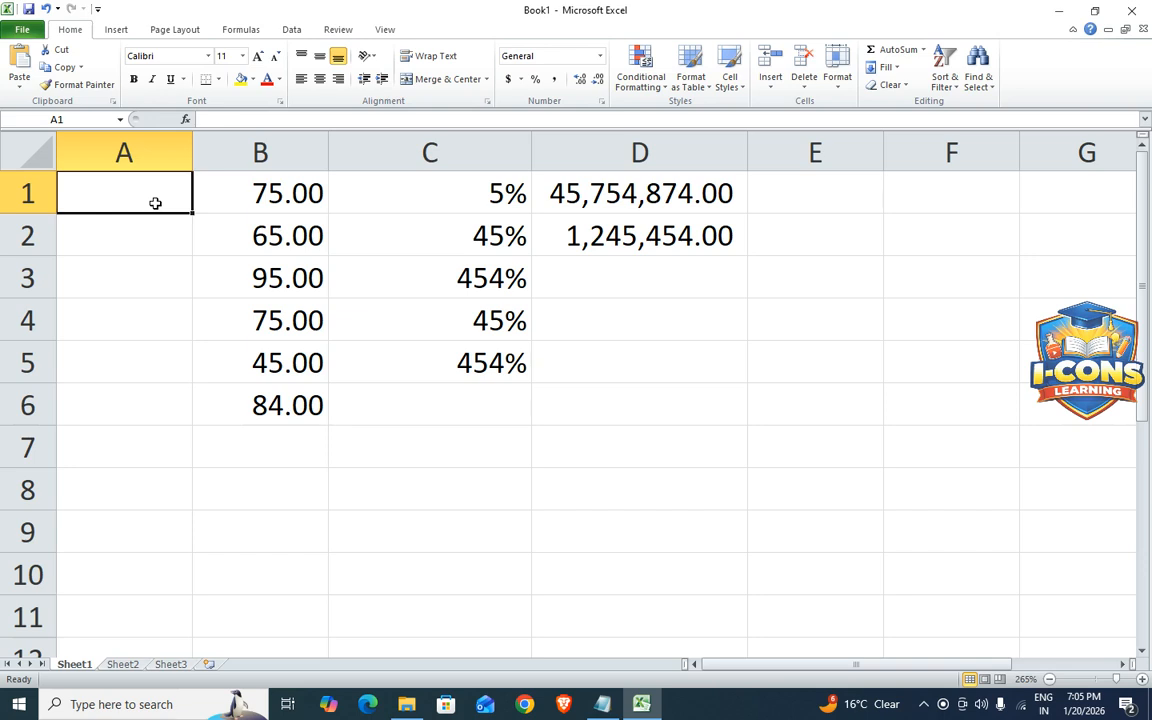
{"action": "type", "text": "4554"}
{"action": "key", "text": "Return"}
{"action": "type", "text": "454"}
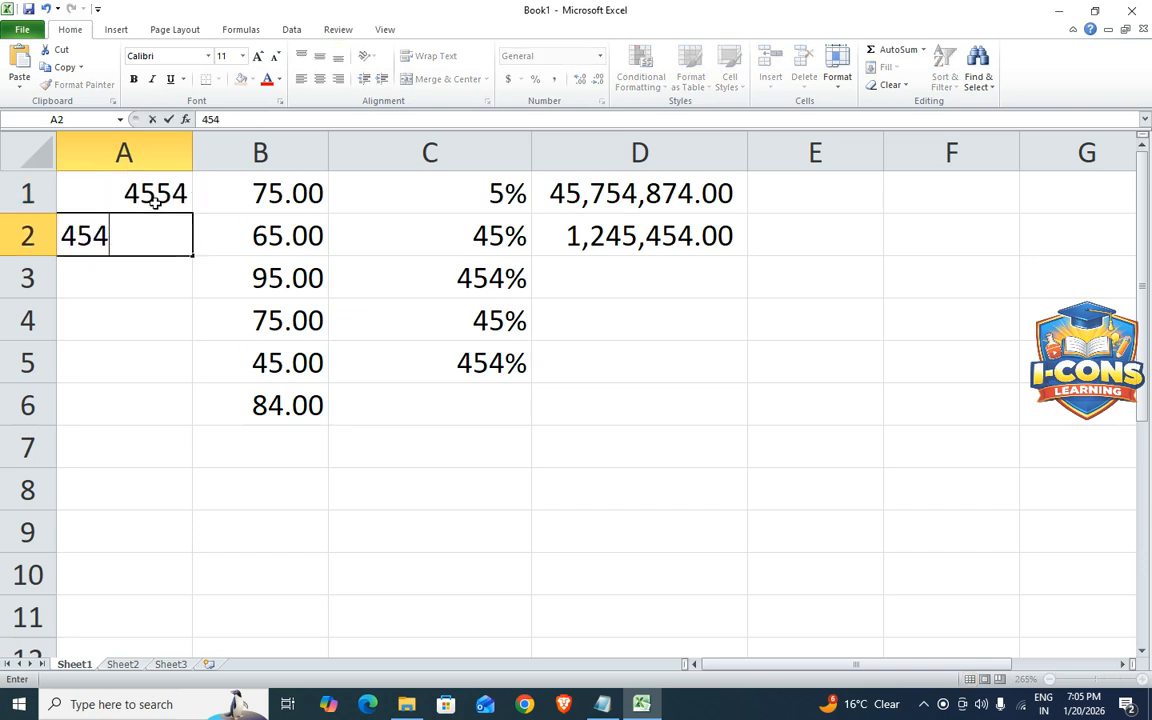
{"action": "key", "text": "Return"}
{"action": "type", "text": "454"}
{"action": "key", "text": "Return"}
{"action": "type", "text": "4545"}
{"action": "key", "text": "Return"}
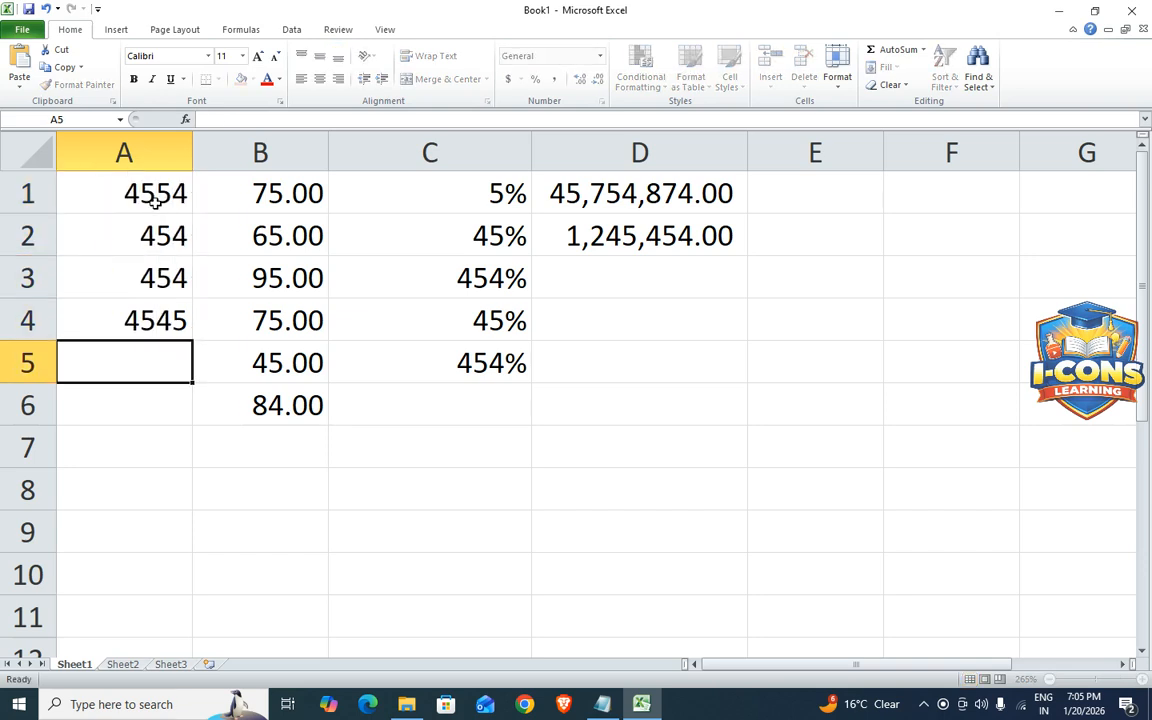
{"action": "type", "text": "454"}
{"action": "key", "text": "Return"}
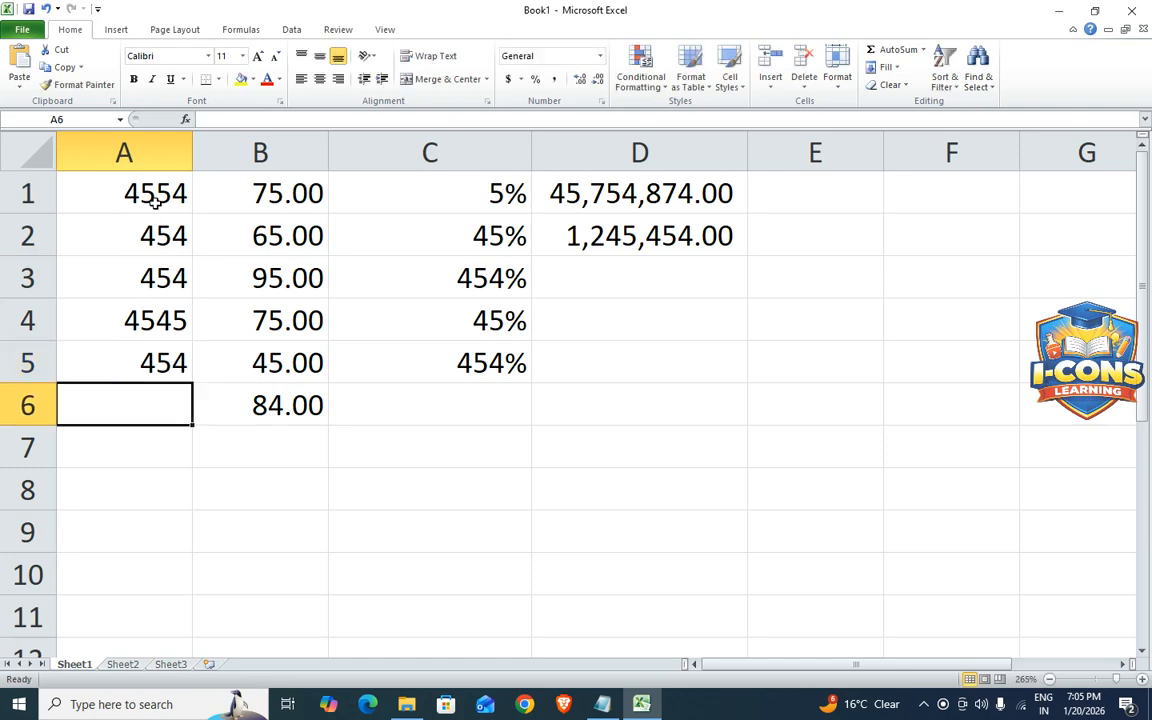
Apply the dollar Accounting Number Format to cells A1:A6
{"action": "left_click_drag", "start_coordinate": [153, 201], "coordinate": [149, 395]}
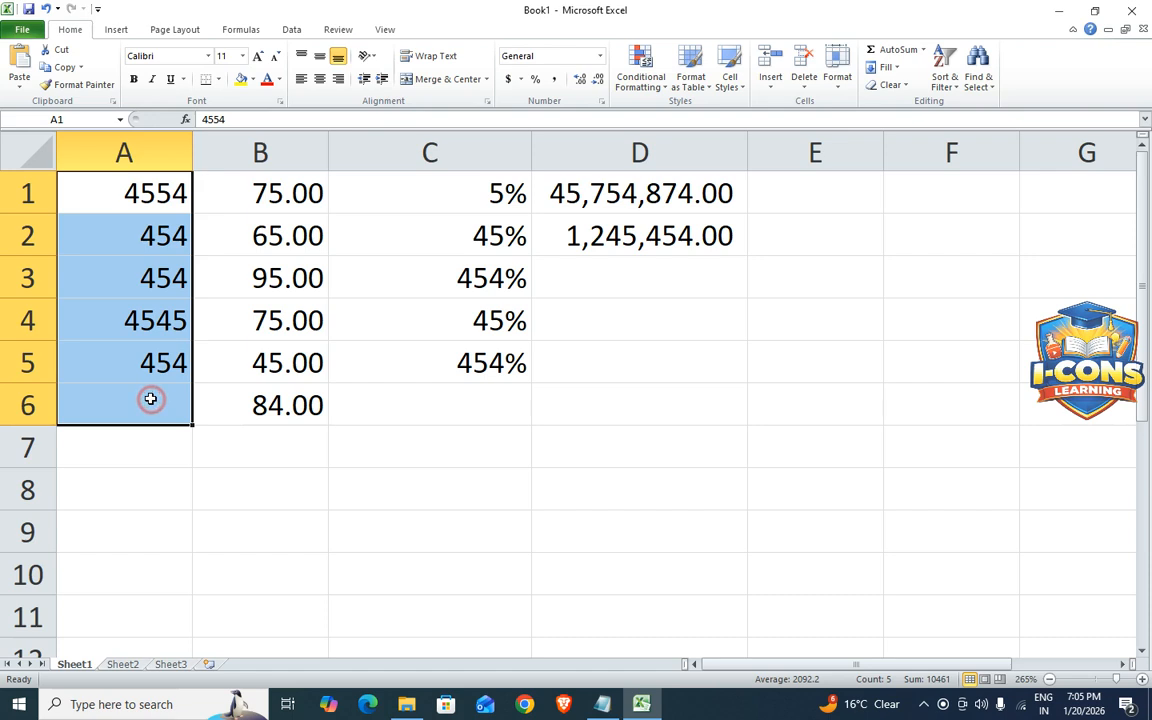
{"action": "left_click", "coordinate": [509, 80]}
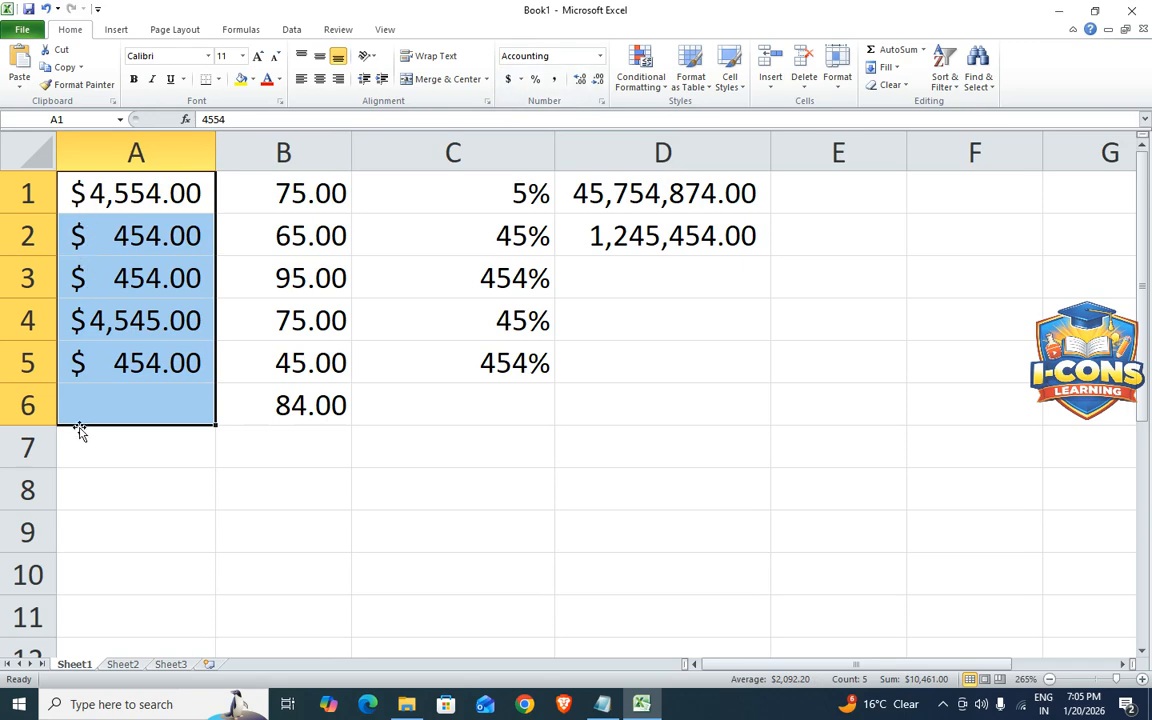
{"action": "left_click", "coordinate": [100, 463]}
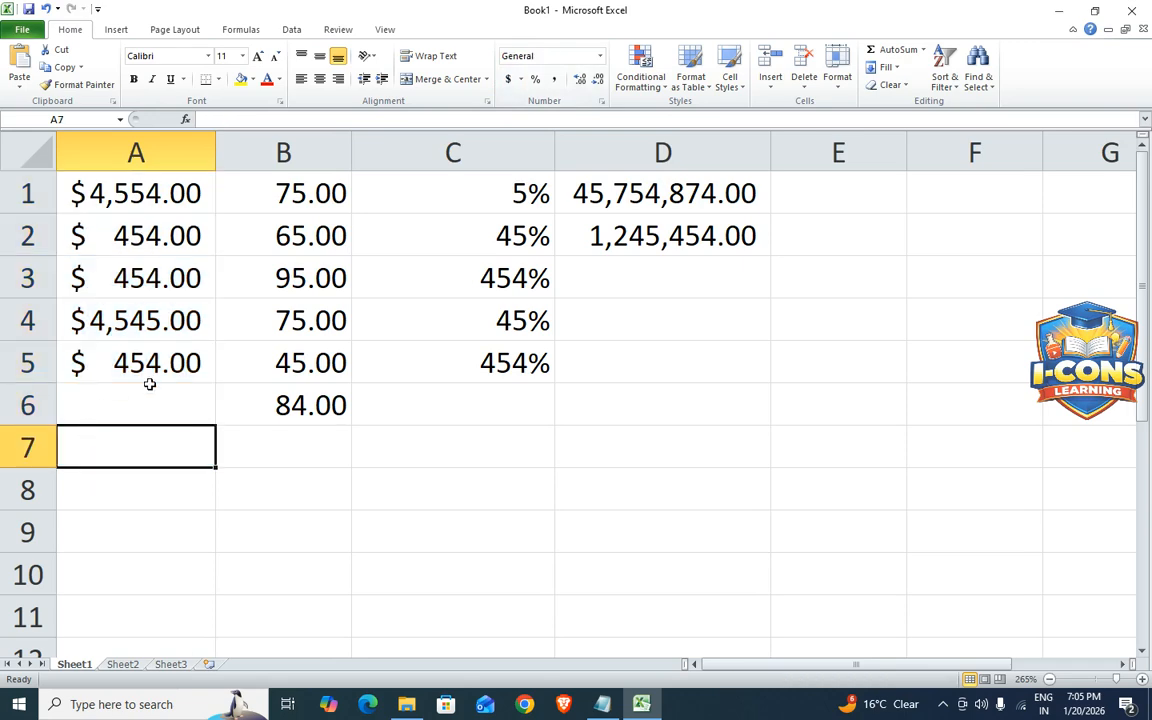
Clear the contents of cells B1:B6
{"action": "scroll", "coordinate": [168, 375], "scroll_direction": "up", "scroll_amount": 2, "text": "ctrl"}
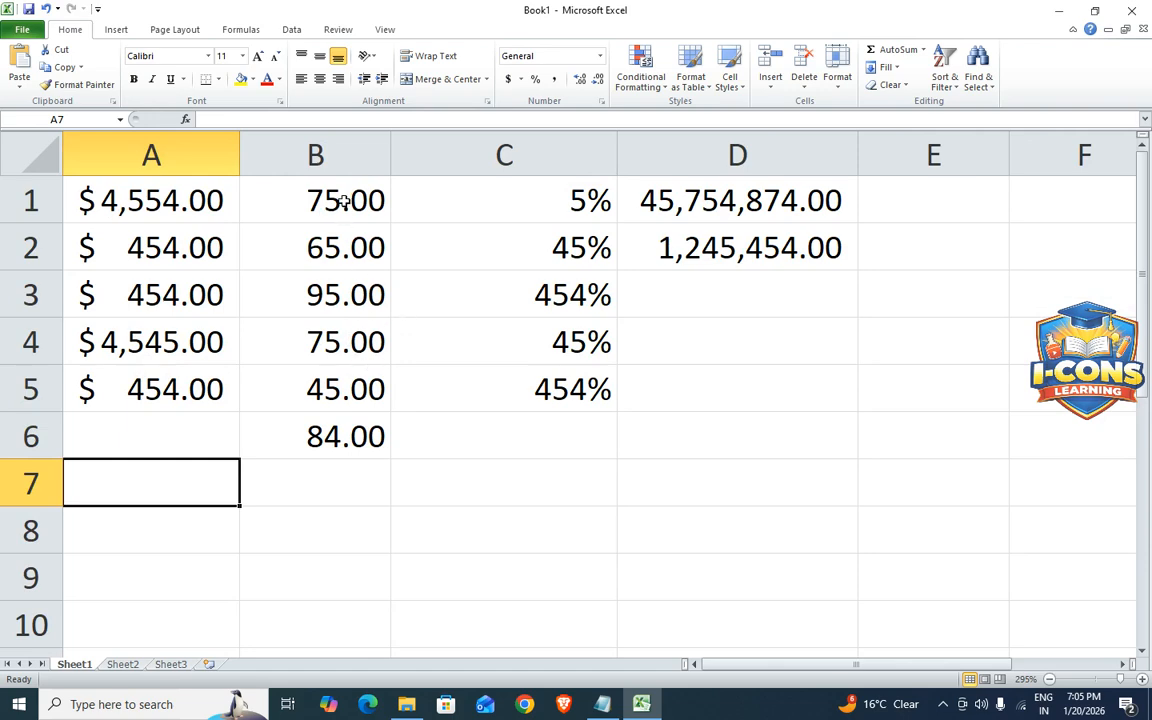
{"action": "left_click_drag", "start_coordinate": [343, 201], "coordinate": [345, 443]}
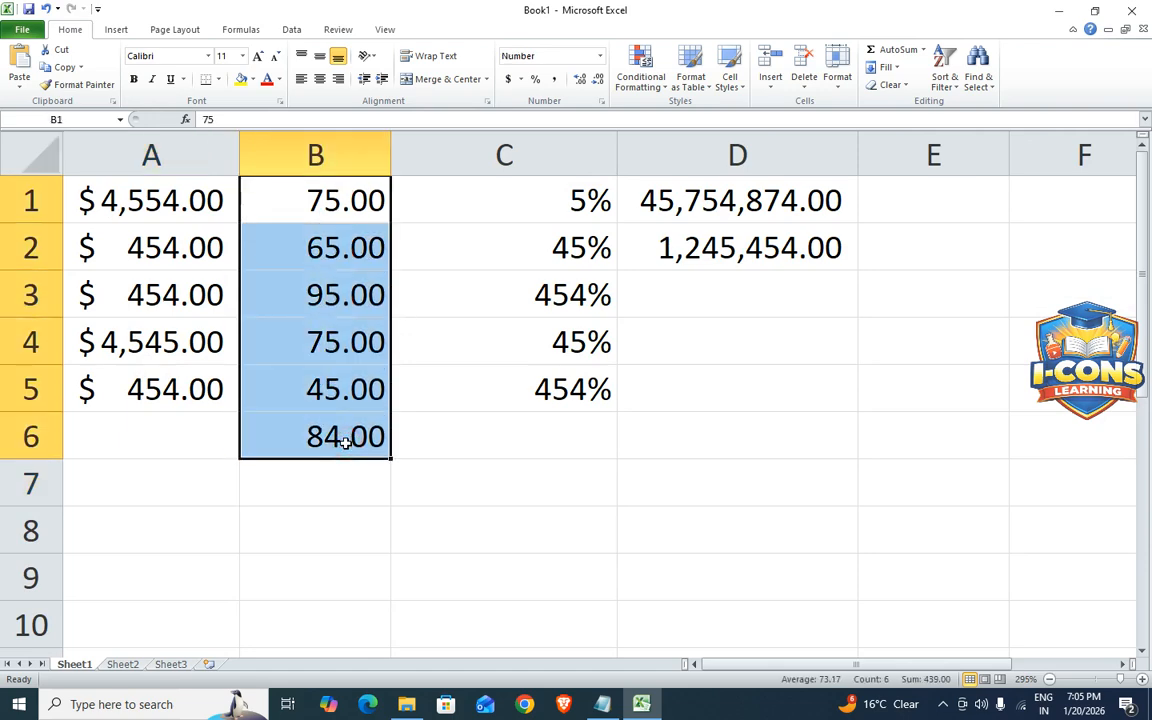
{"action": "key", "text": "Delete"}
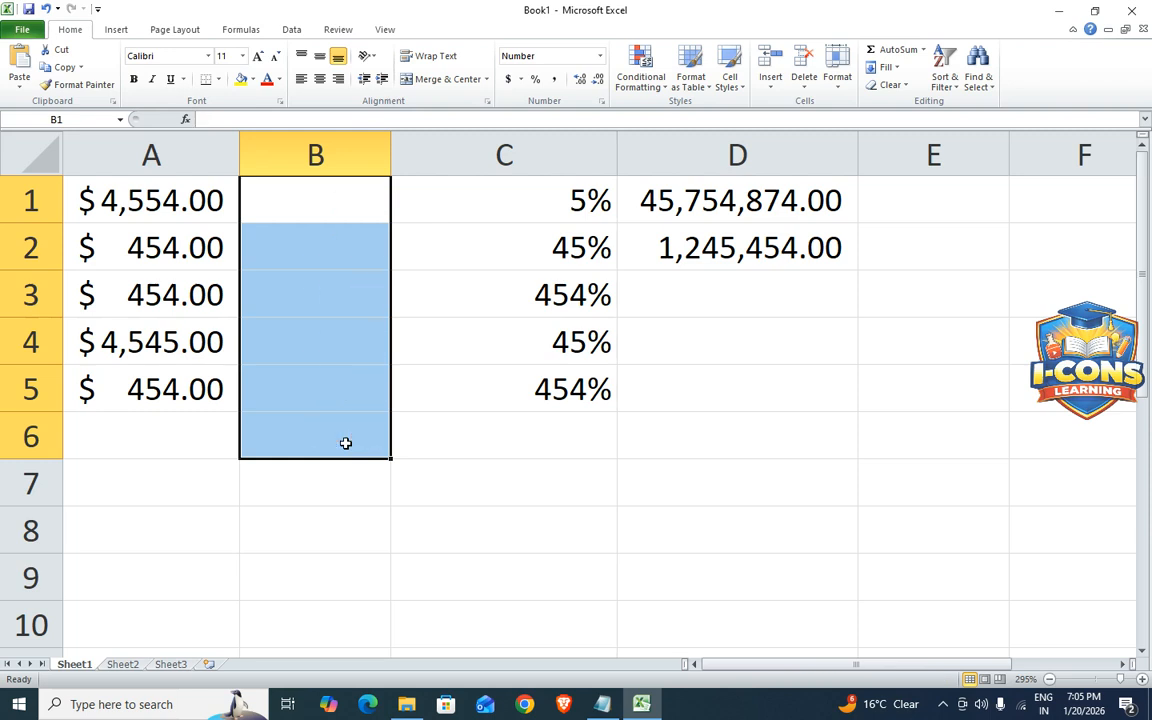
{"action": "left_click", "coordinate": [398, 465]}
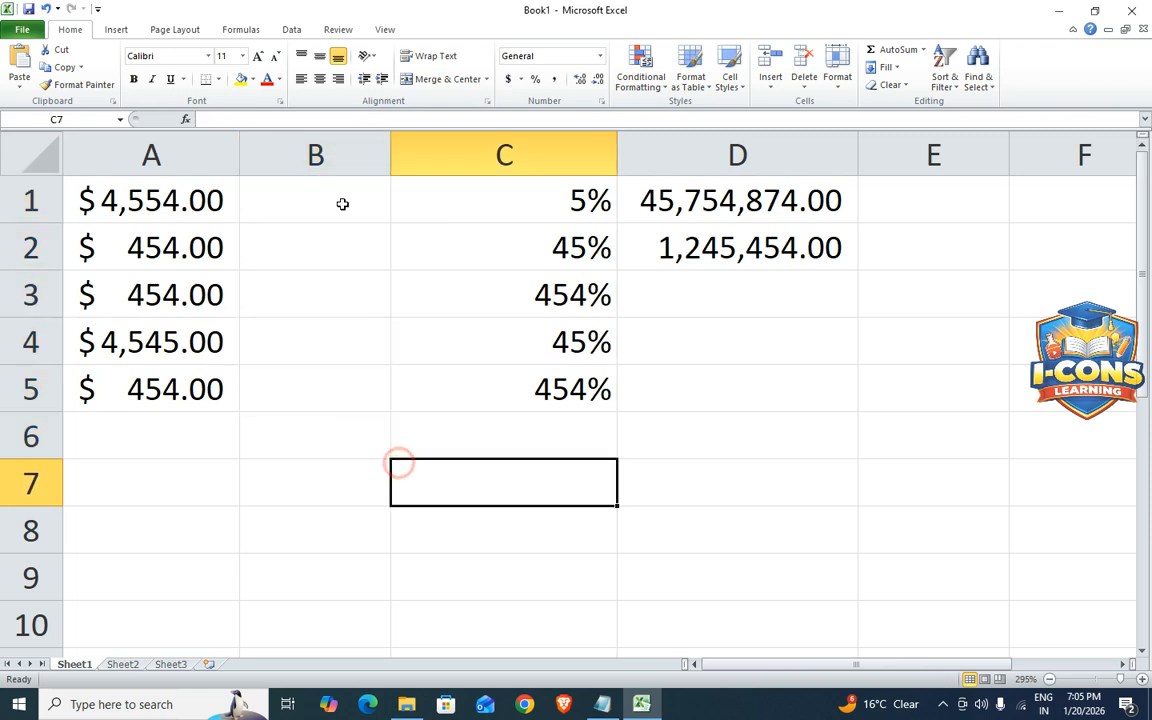
Open the Format Cells dialog for the empty cells B1:B7 and move it clear of the selection
{"action": "left_click", "coordinate": [332, 197]}
{"action": "left_click_drag", "start_coordinate": [332, 197], "coordinate": [334, 471]}
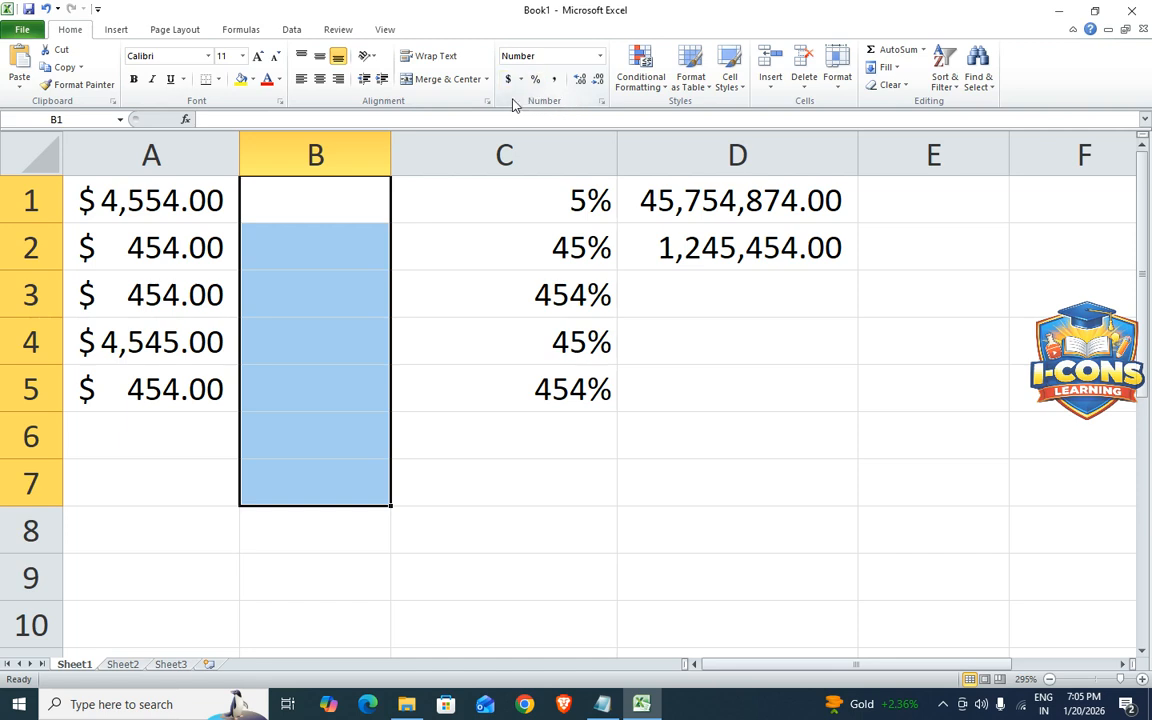
{"action": "left_click", "coordinate": [603, 103]}
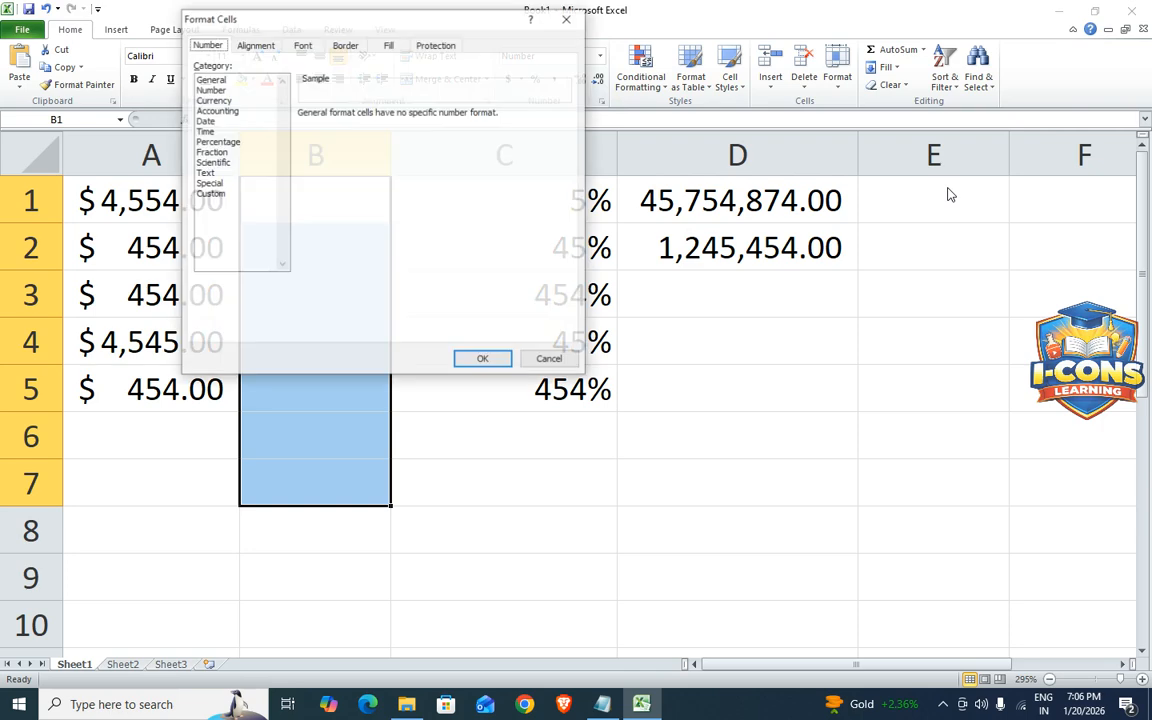
{"action": "left_click_drag", "start_coordinate": [314, 26], "coordinate": [637, 43]}
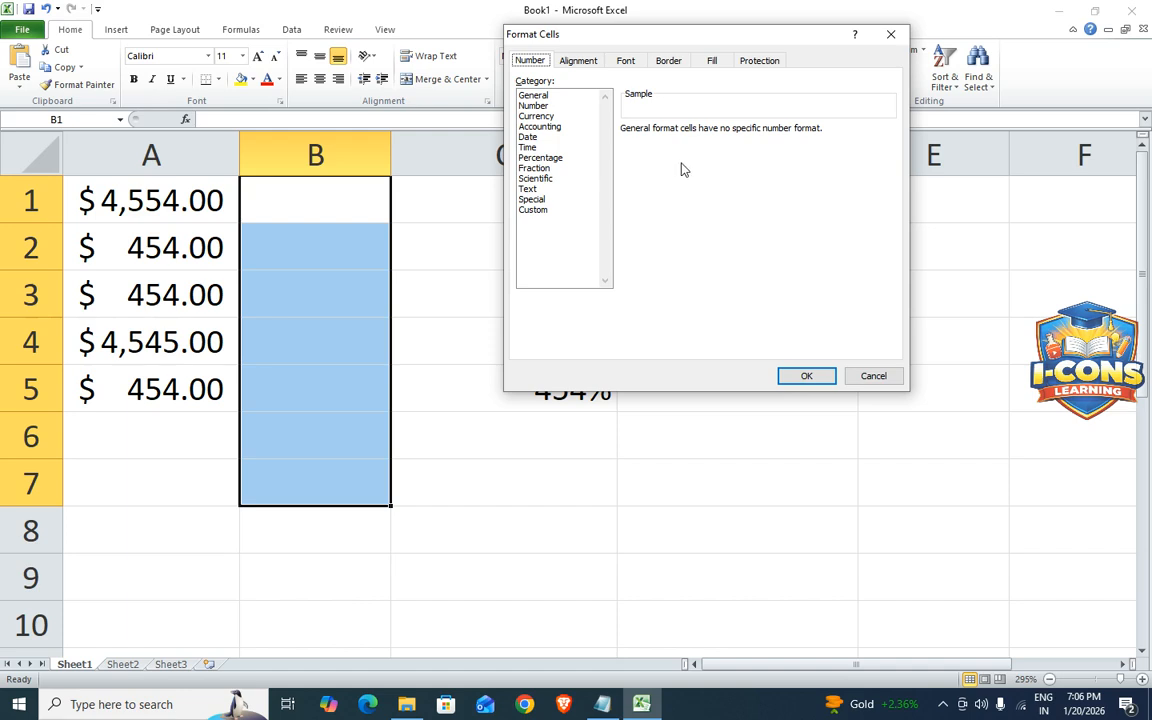
Examine the alignment, font, border, fill and protection options for the selected cells, ending at the number format categories
{"action": "left_click", "coordinate": [578, 60]}
{"action": "left_click", "coordinate": [625, 60]}
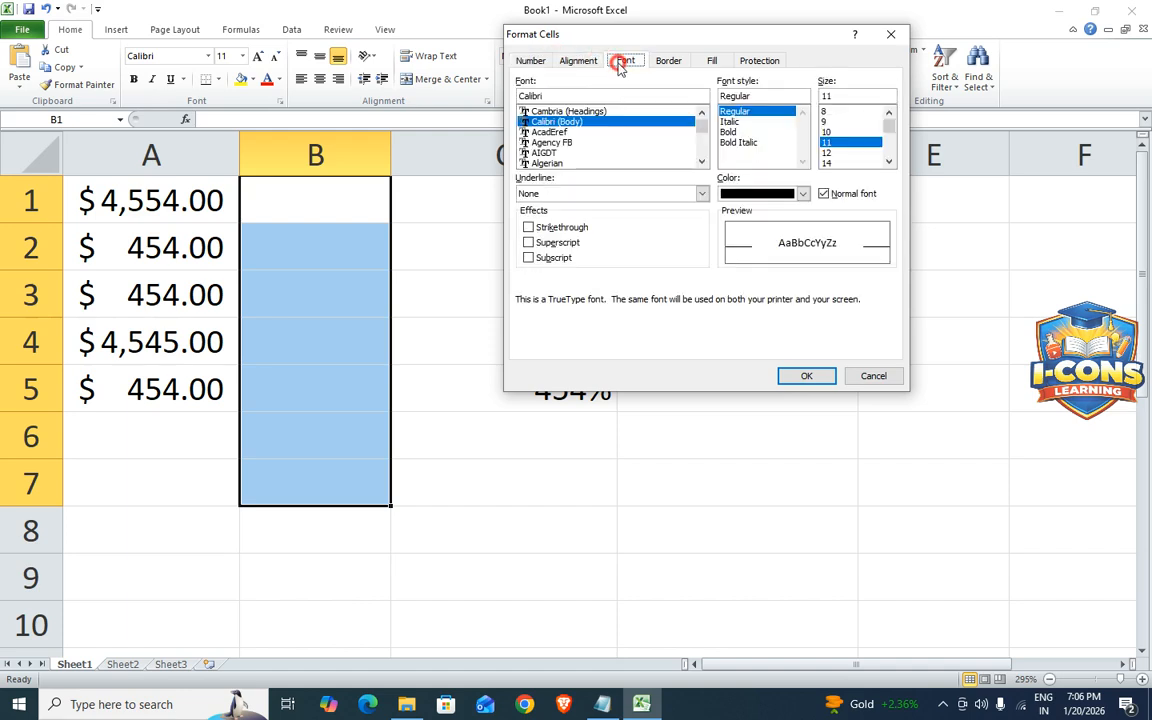
{"action": "left_click", "coordinate": [668, 60]}
{"action": "left_click", "coordinate": [712, 61]}
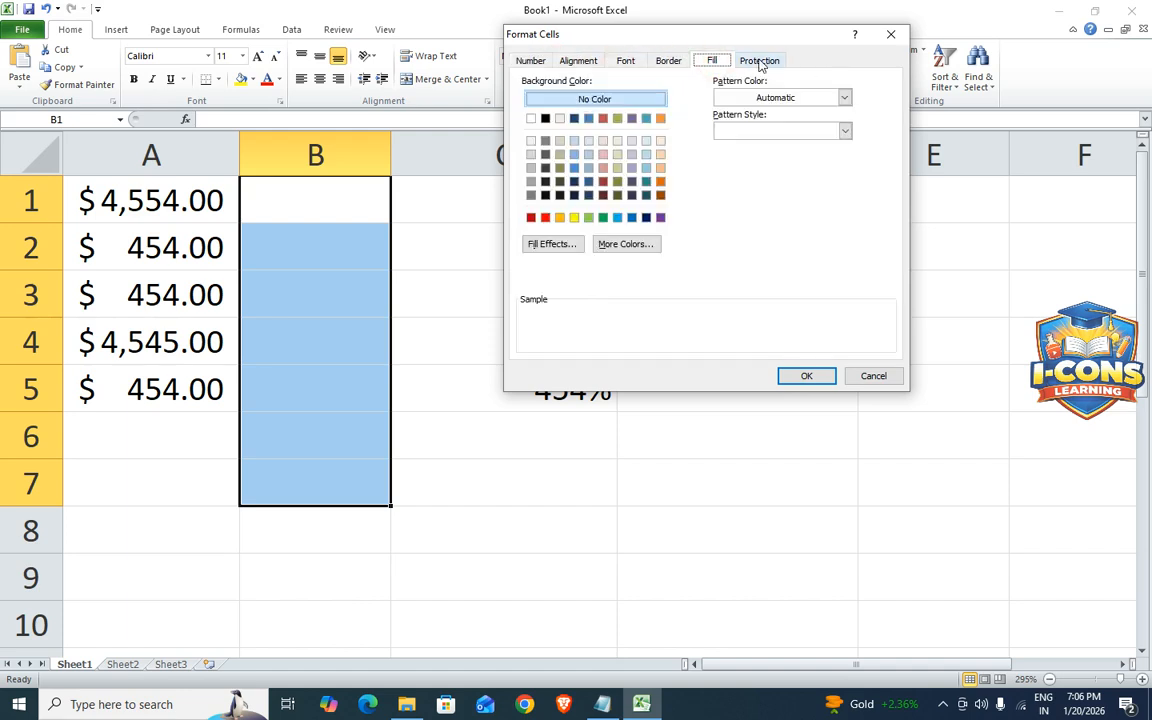
{"action": "left_click", "coordinate": [759, 61]}
{"action": "left_click", "coordinate": [568, 62]}
{"action": "left_click", "coordinate": [625, 60]}
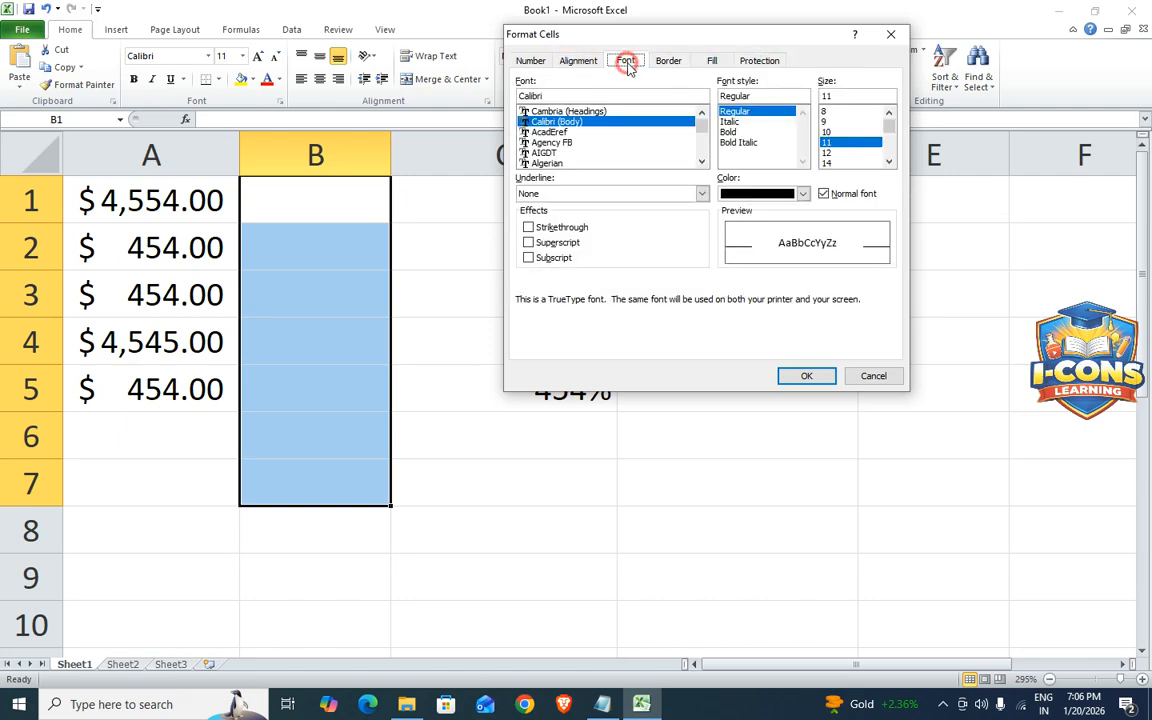
{"action": "left_click", "coordinate": [527, 62]}
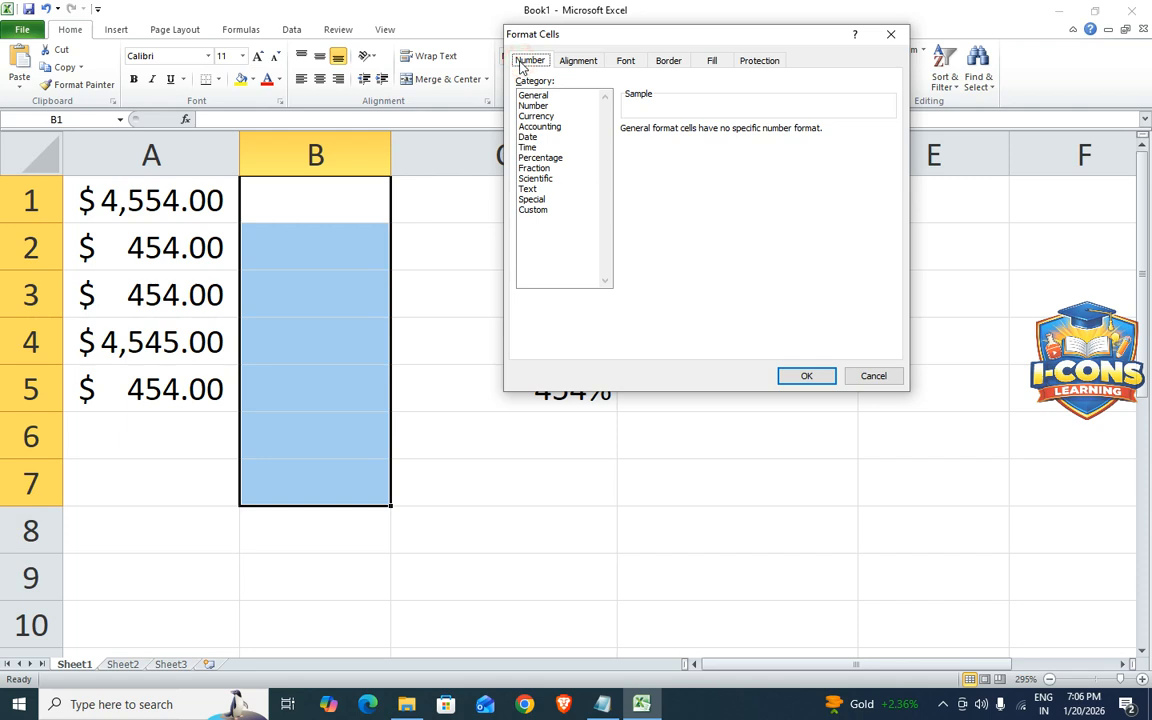
Format cells B1:B7 as Currency with the ₹ Hindi symbol
{"action": "left_click", "coordinate": [538, 116]}
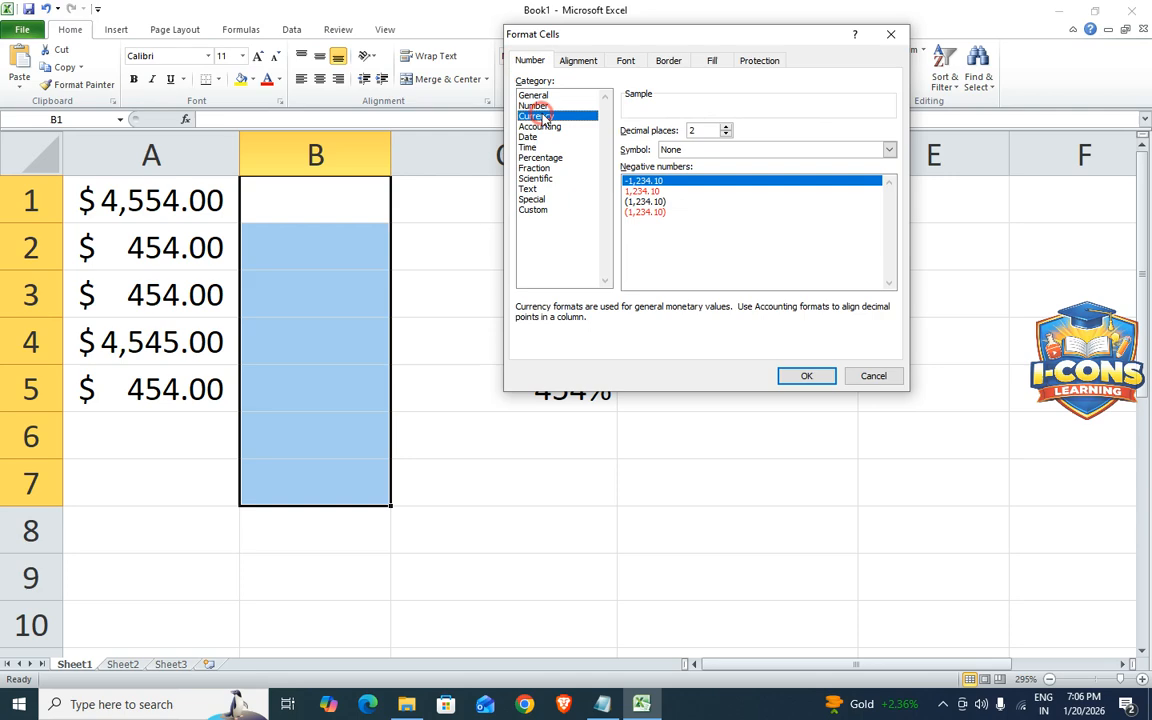
{"action": "left_click", "coordinate": [697, 150]}
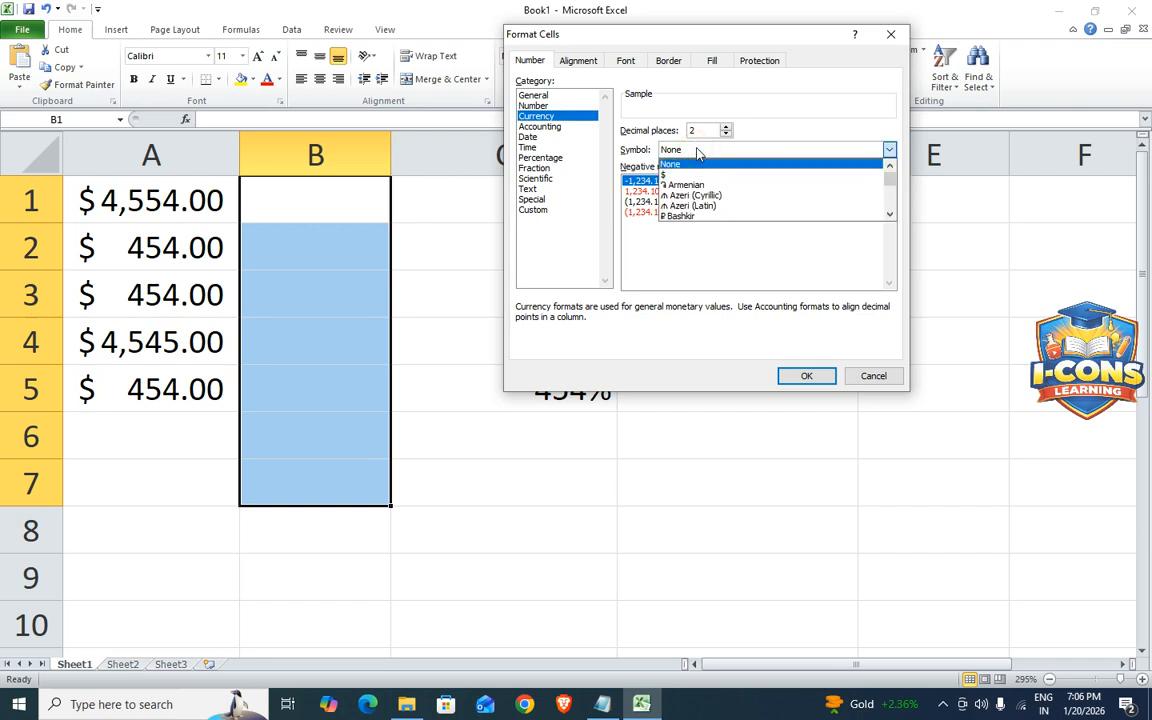
{"action": "left_click", "coordinate": [889, 215]}
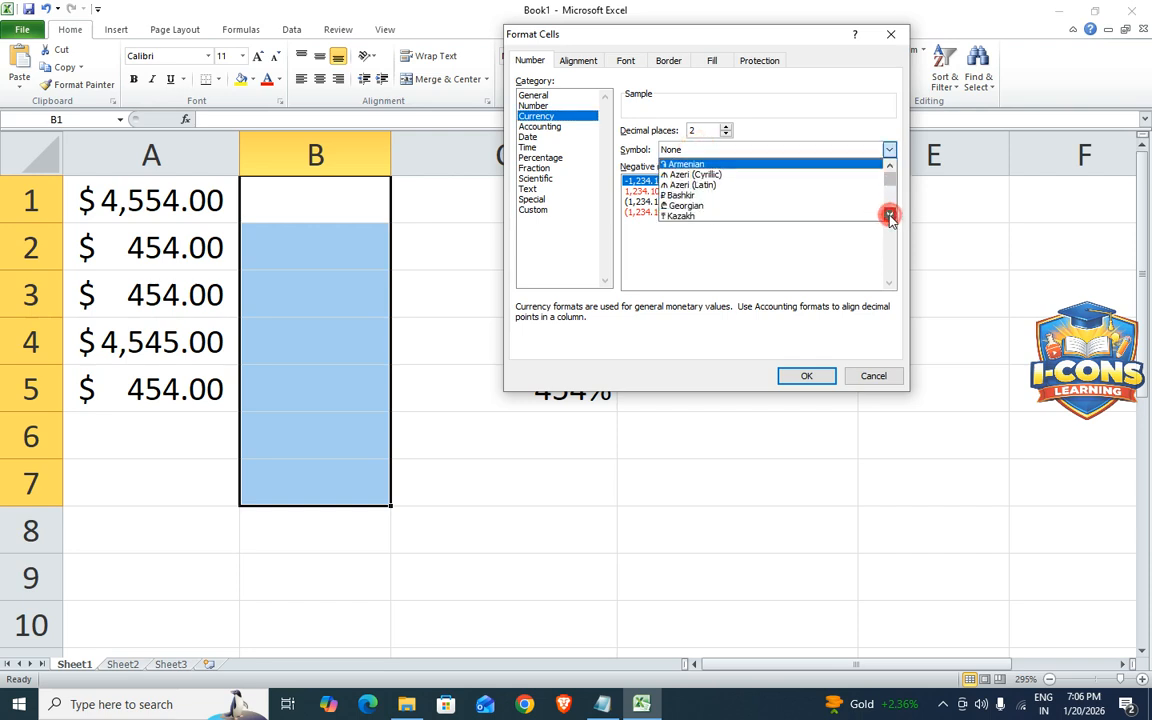
{"action": "left_click_drag", "start_coordinate": [889, 215], "coordinate": [889, 215]}
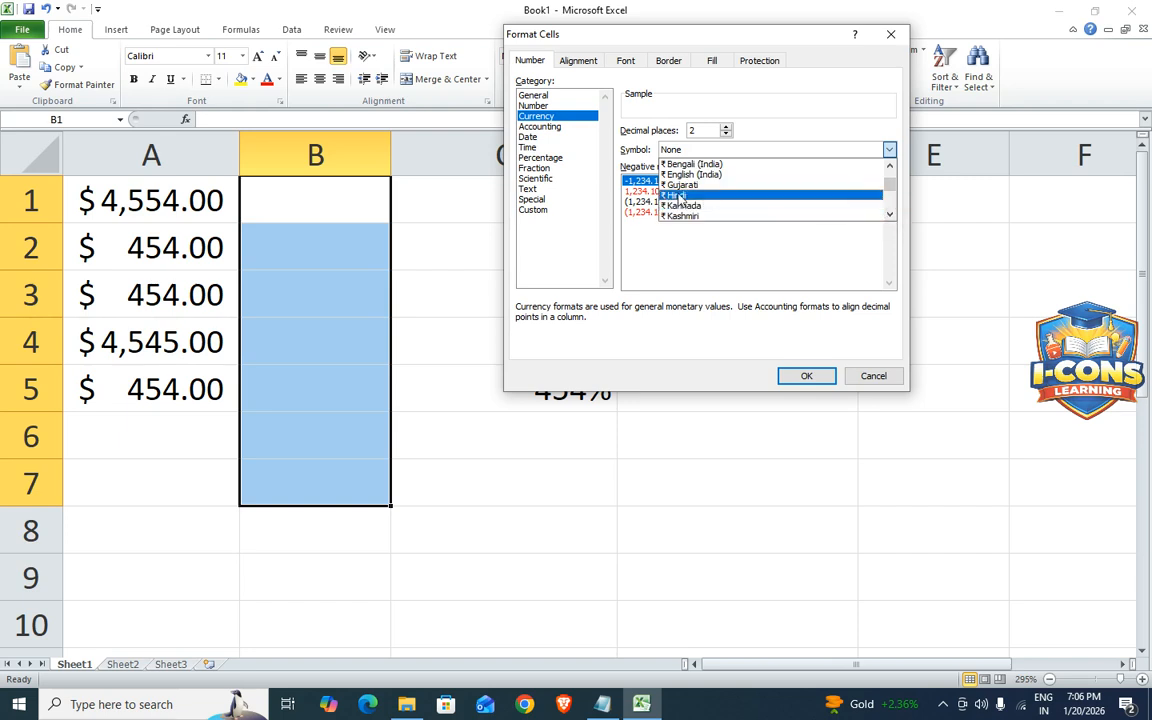
{"action": "left_click", "coordinate": [678, 196]}
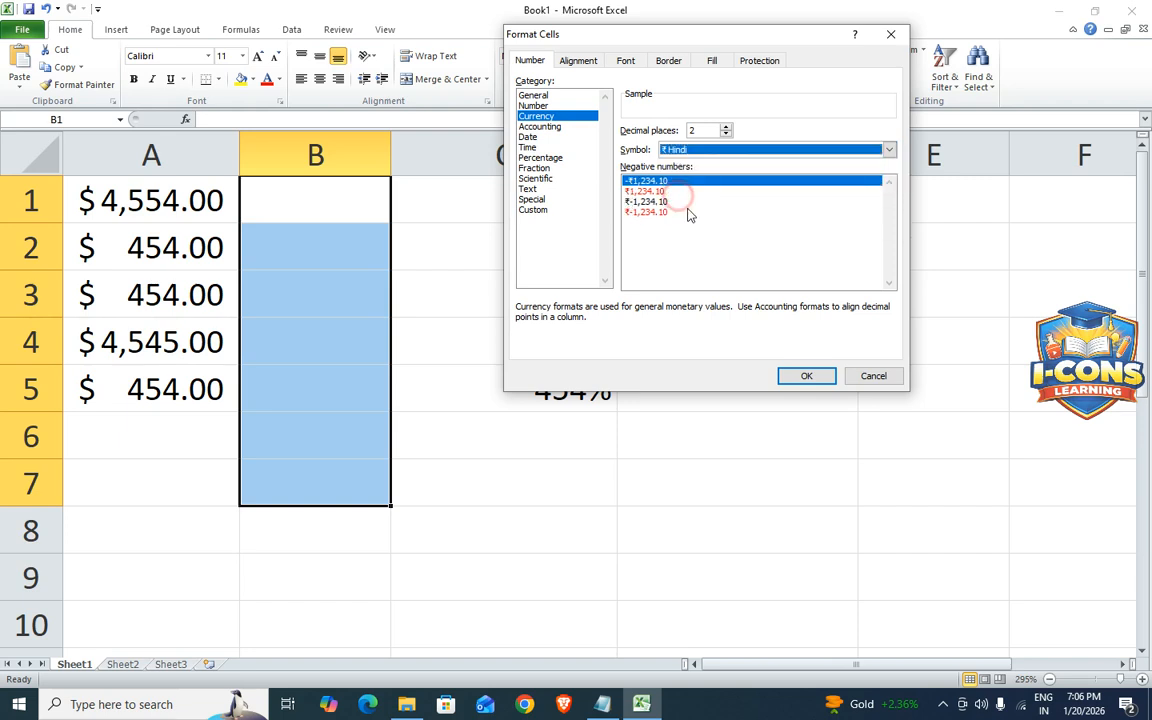
{"action": "left_click", "coordinate": [797, 373]}
{"action": "left_click", "coordinate": [300, 204]}
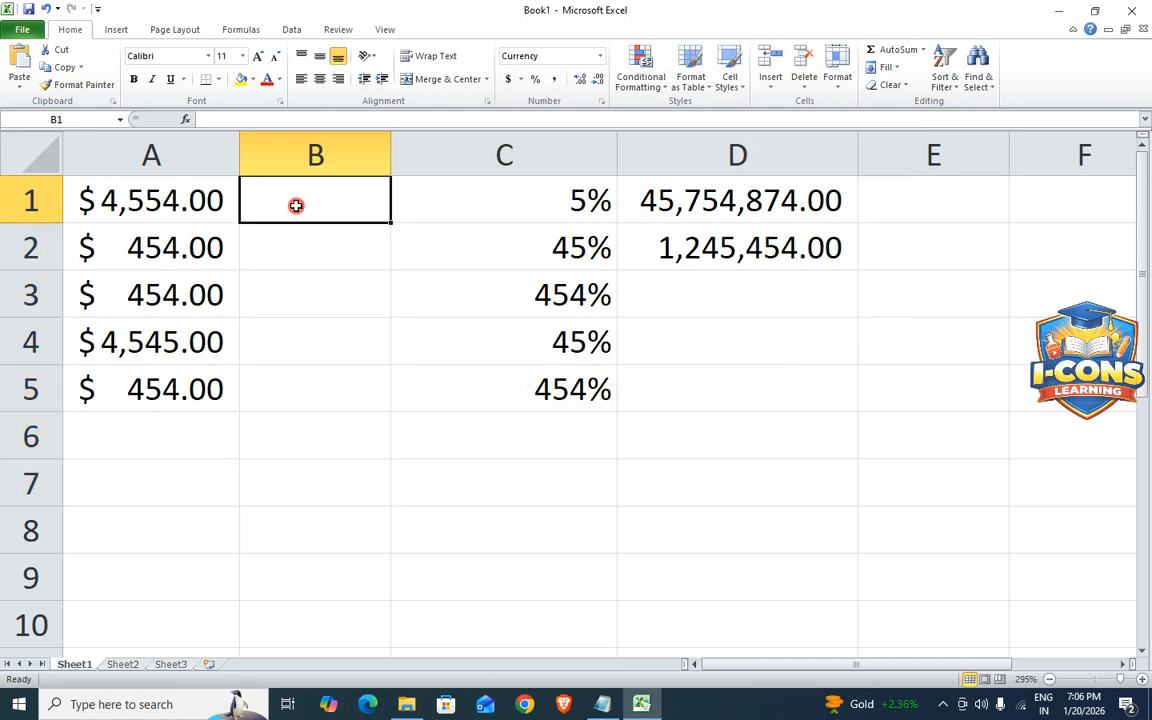
Enter the values 4, 4, 45 and 45 in cells B1 to B4
{"action": "type", "text": "4"}
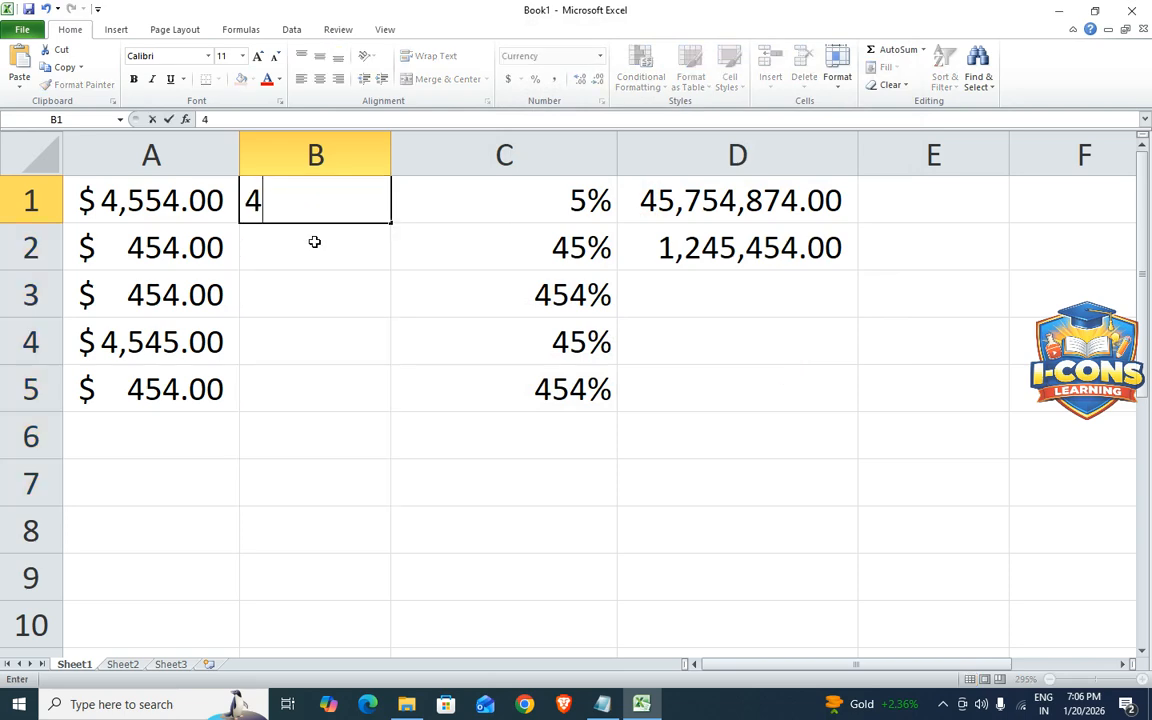
{"action": "key", "text": "Return"}
{"action": "type", "text": "4"}
{"action": "key", "text": "Return"}
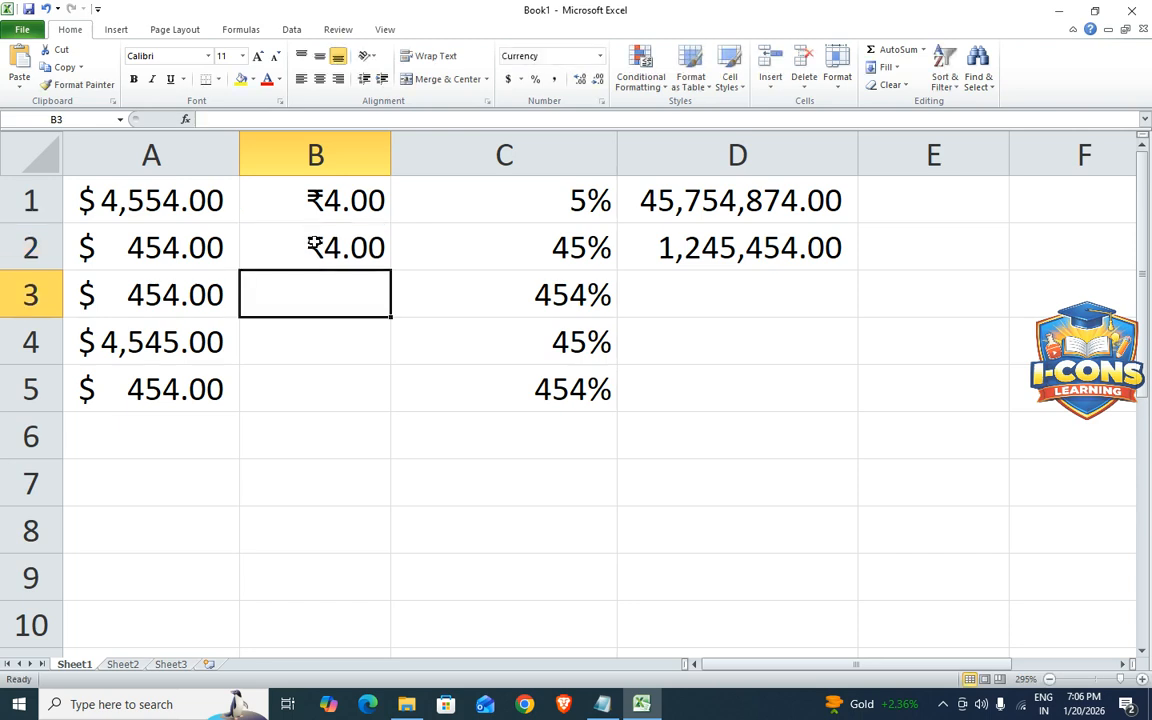
{"action": "type", "text": "45"}
{"action": "key", "text": "Return"}
{"action": "type", "text": "45"}
{"action": "key", "text": "Return"}
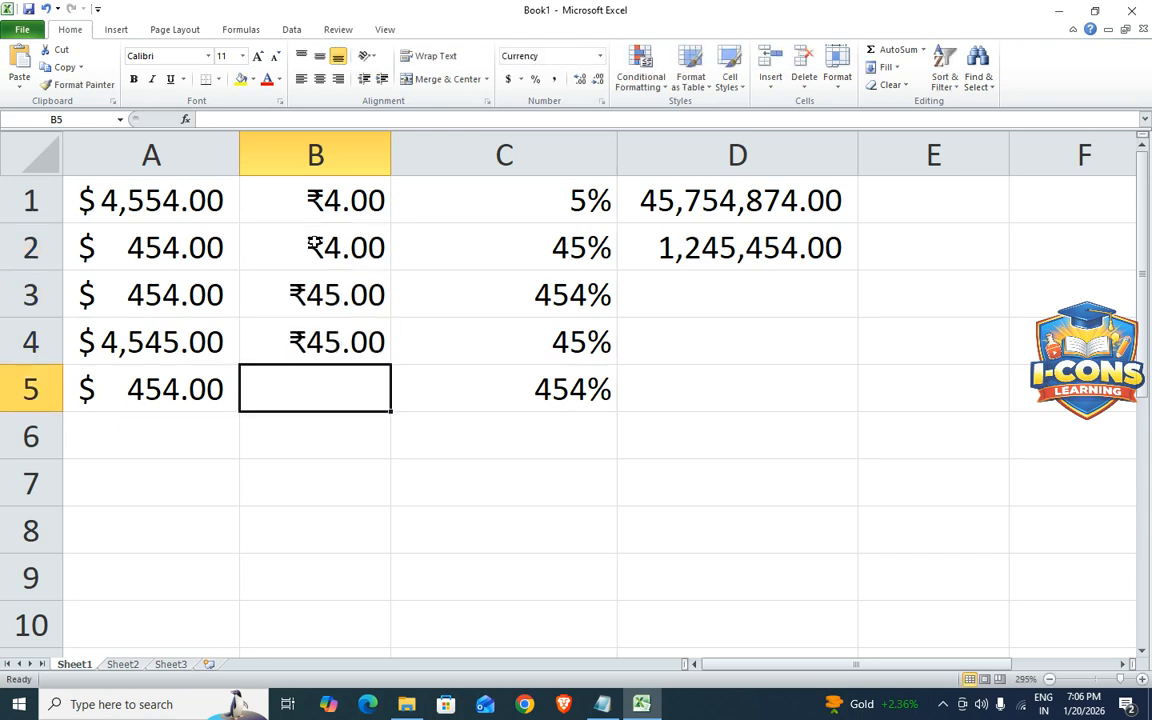
{"action": "left_click", "coordinate": [463, 262]}
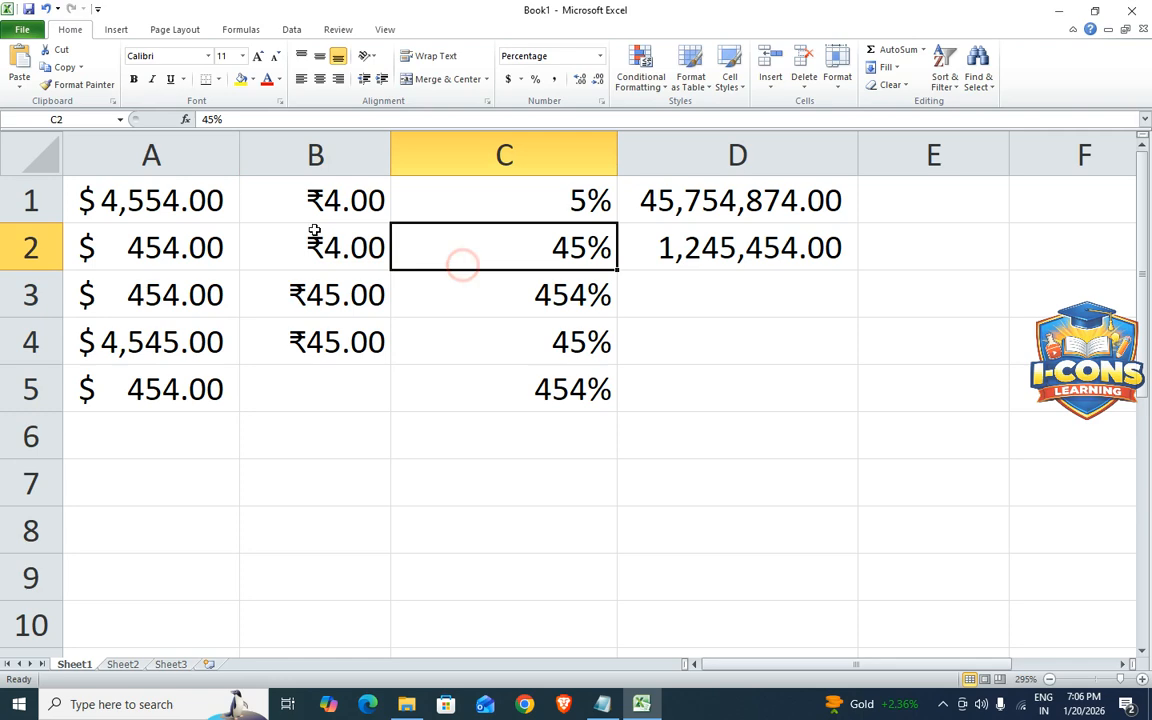
Apply the Accounting number format to cells B1:B5
{"action": "left_click_drag", "start_coordinate": [342, 200], "coordinate": [324, 375]}
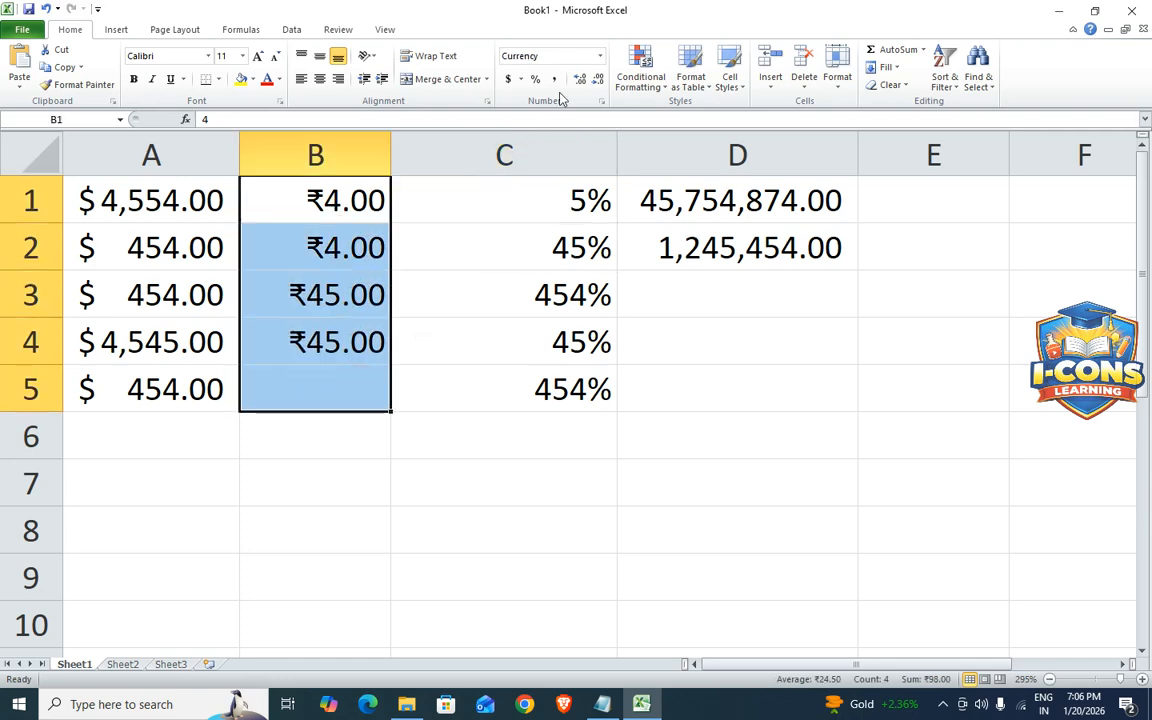
{"action": "left_click", "coordinate": [601, 56]}
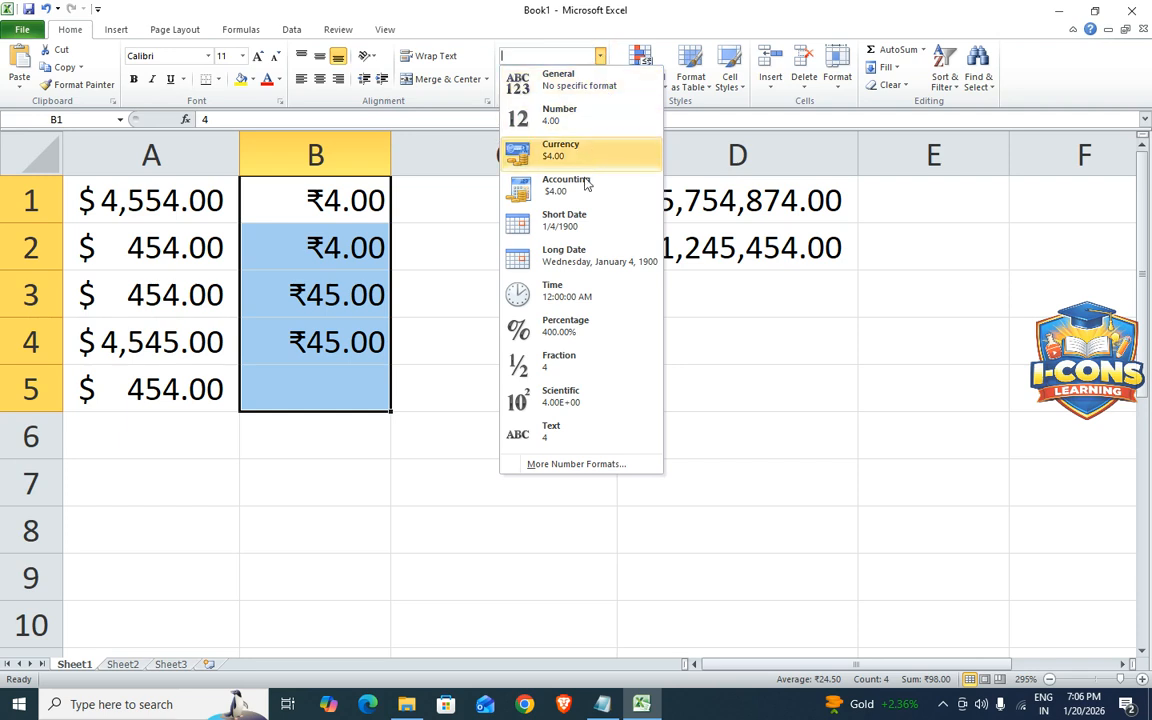
{"action": "left_click", "coordinate": [565, 203]}
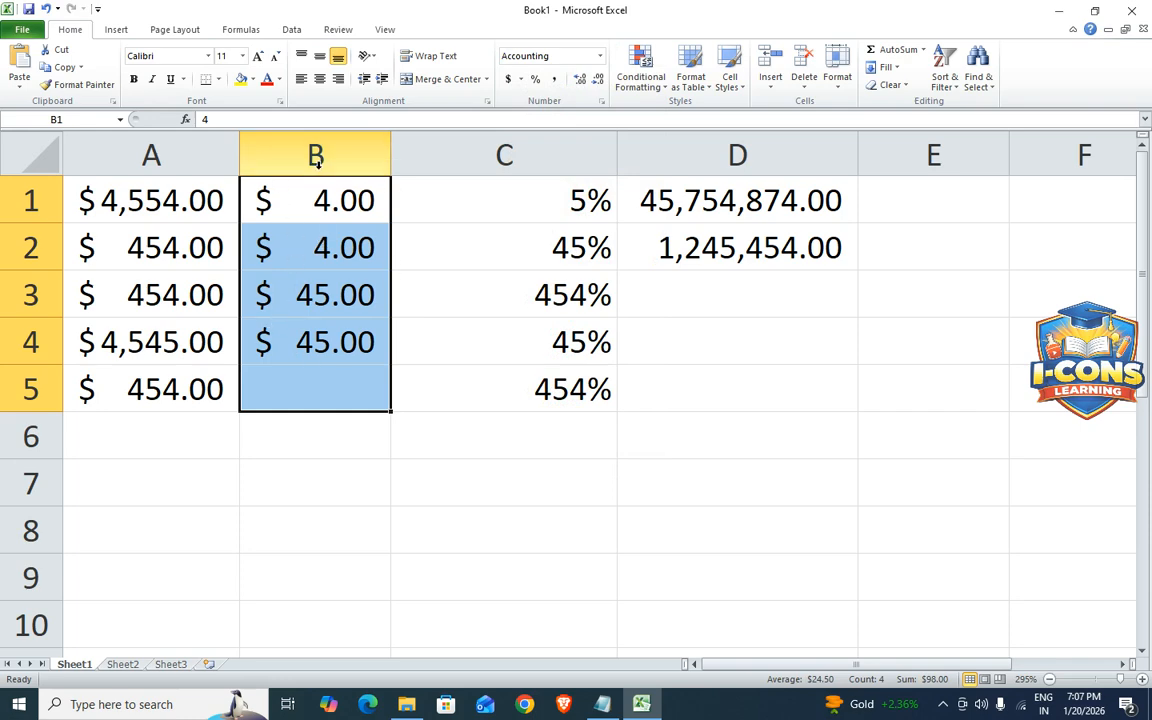
Examine the accounting currency choices and the full accounting format options for cells B1:B5, leaving the format as it is
{"action": "left_click", "coordinate": [520, 79]}
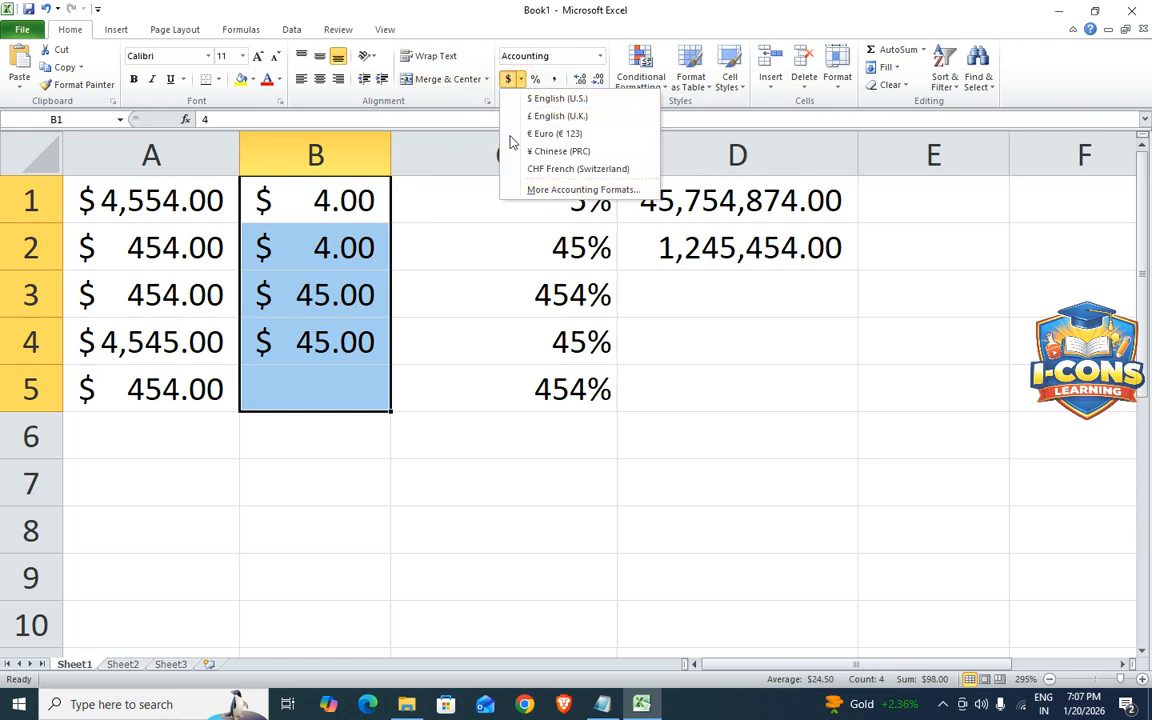
{"action": "left_click", "coordinate": [528, 190]}
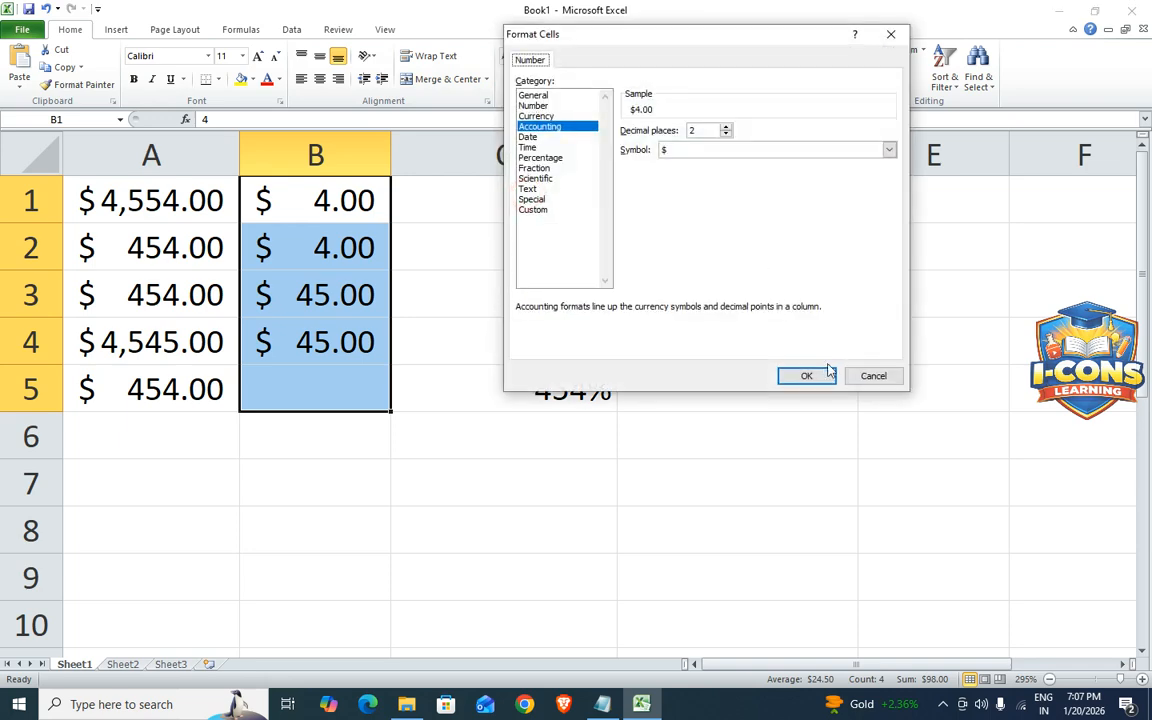
{"action": "left_click", "coordinate": [866, 376]}
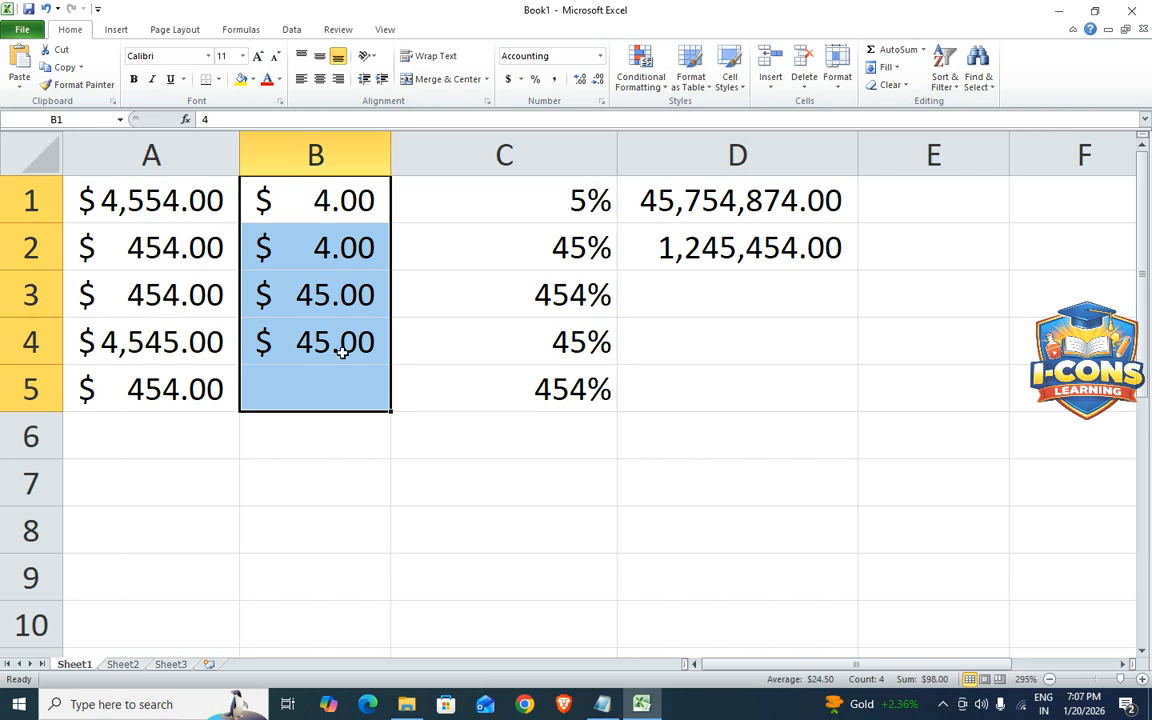
{"action": "left_click", "coordinate": [326, 489]}
{"action": "left_click_drag", "start_coordinate": [326, 192], "coordinate": [334, 404]}
{"action": "left_click", "coordinate": [435, 302]}
{"action": "left_click", "coordinate": [330, 405]}
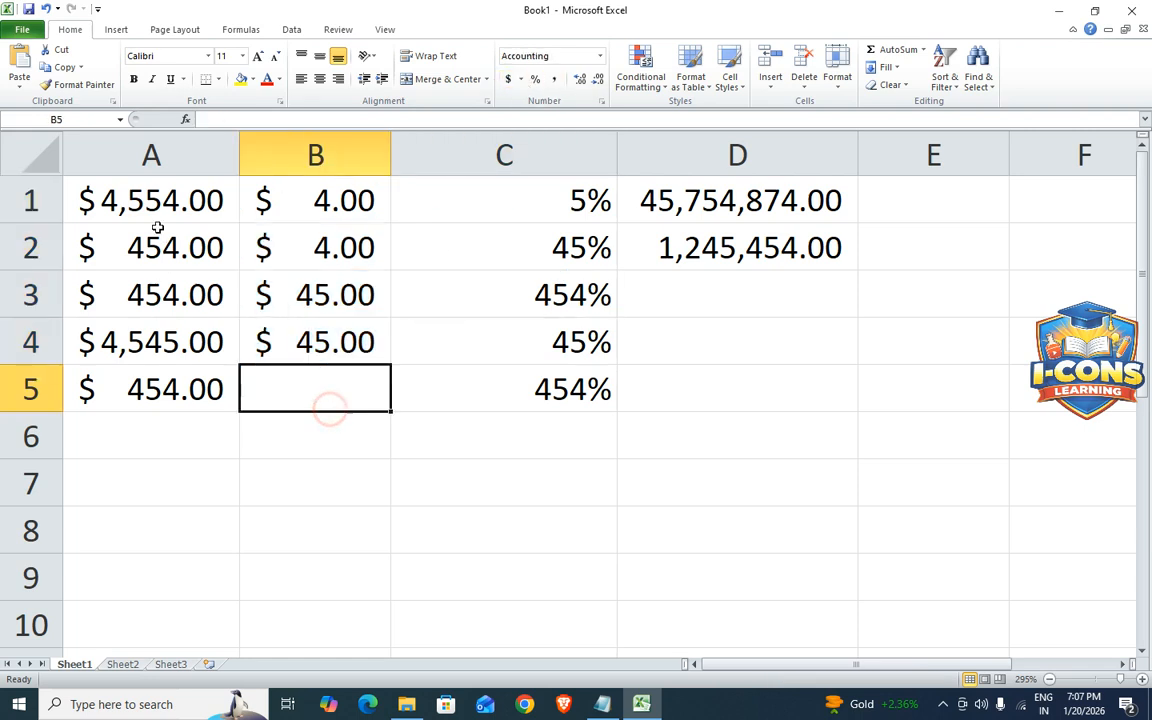
{"action": "left_click_drag", "start_coordinate": [200, 192], "coordinate": [777, 391]}
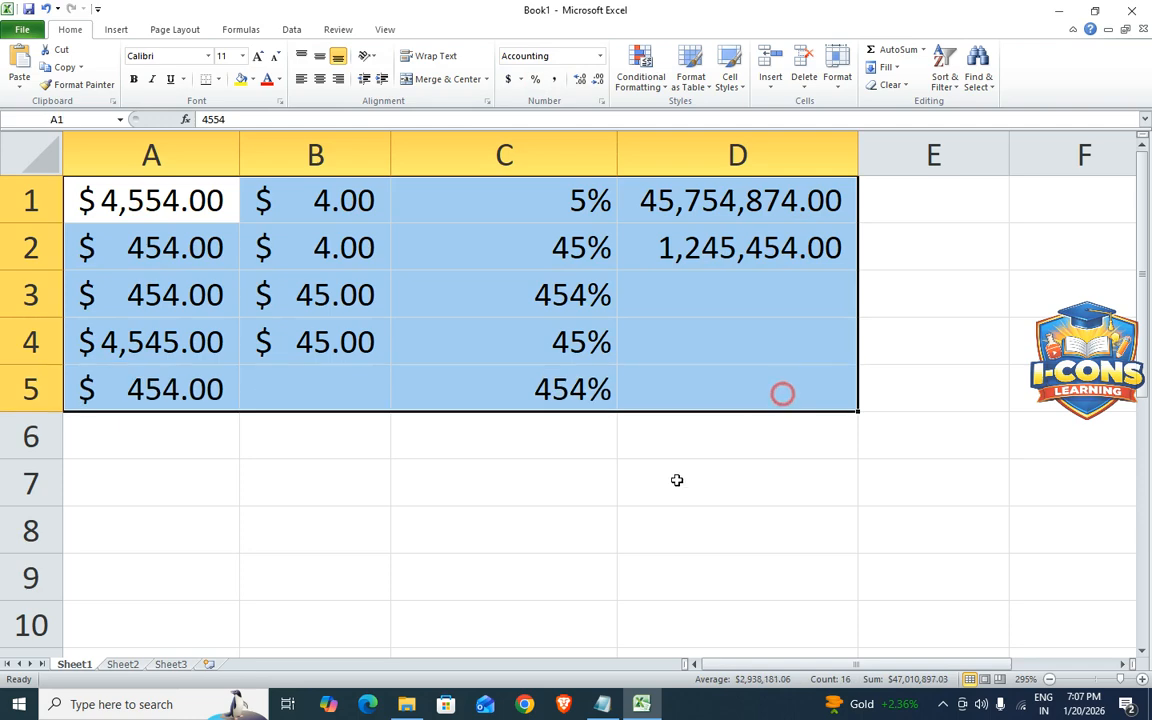
{"action": "left_click", "coordinate": [417, 483]}
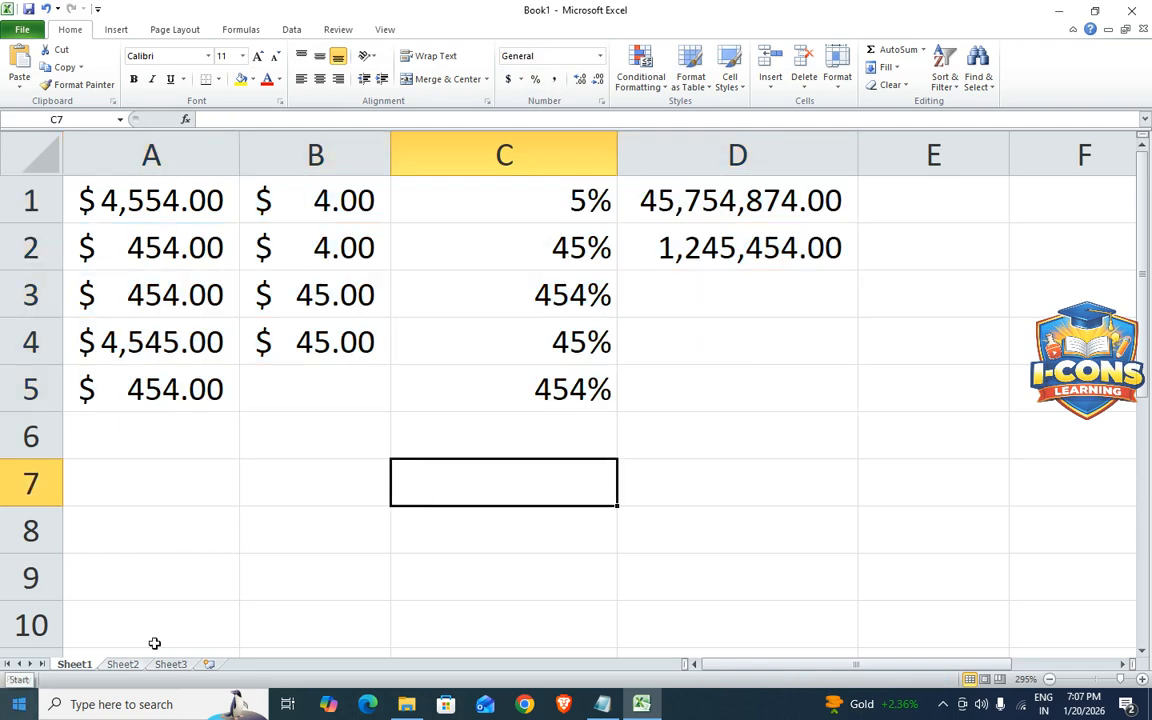
{"action": "left_click", "coordinate": [200, 489]}
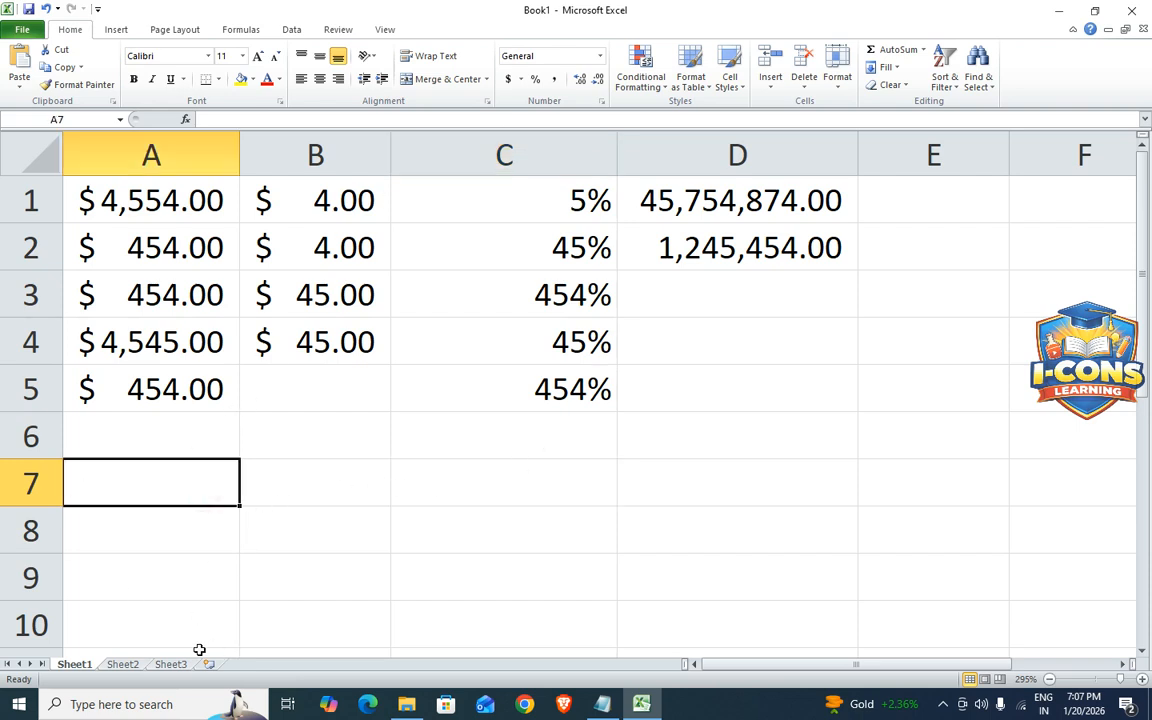
{"action": "left_click", "coordinate": [123, 664]}
{"action": "scroll", "coordinate": [395, 452], "scroll_direction": "up", "scroll_amount": 12}
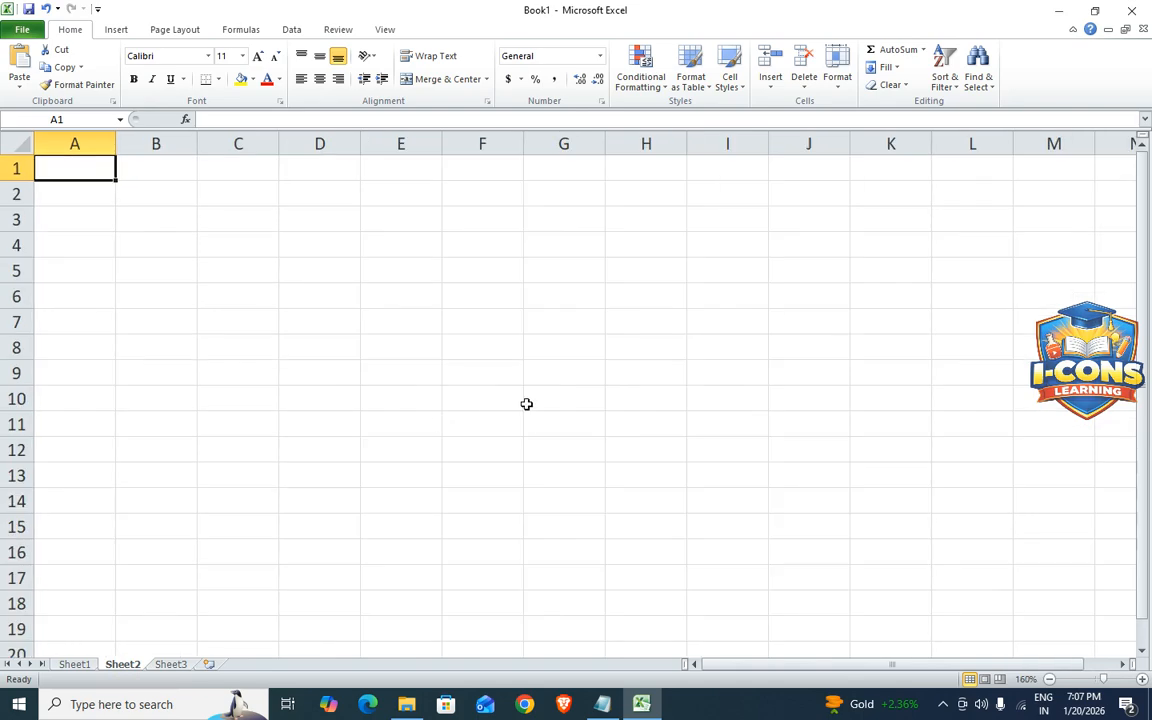
{"action": "left_click", "coordinate": [325, 368]}
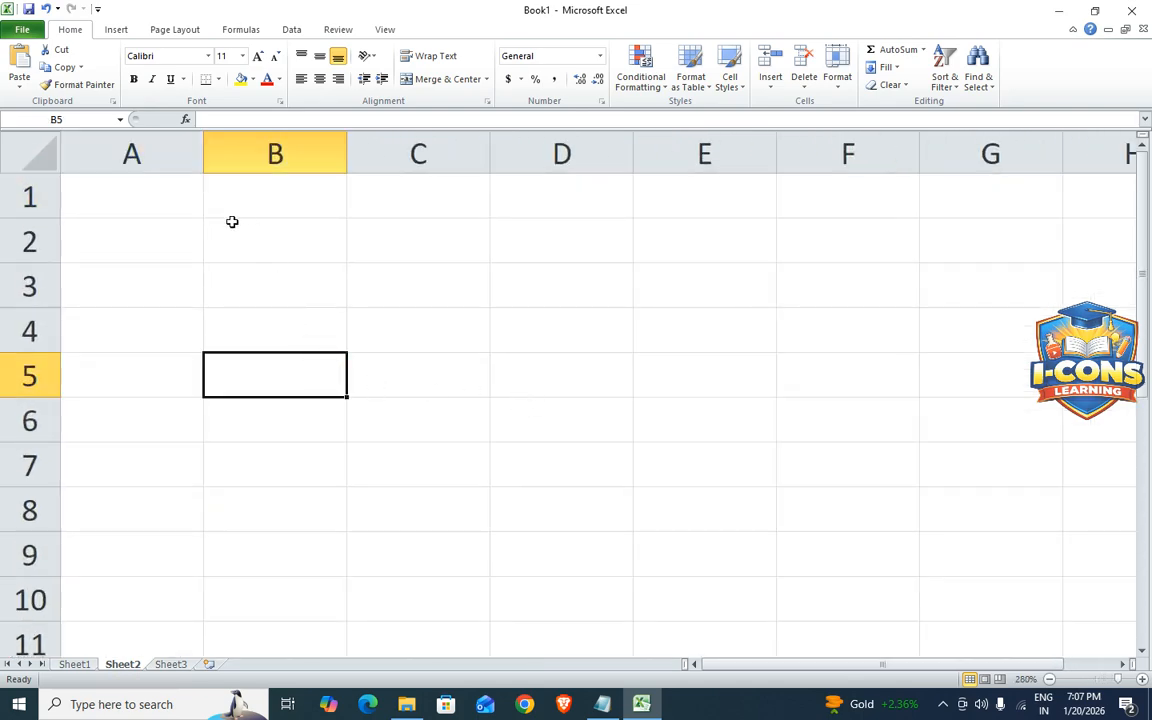
{"action": "left_click", "coordinate": [168, 208]}
{"action": "left_click", "coordinate": [287, 214]}
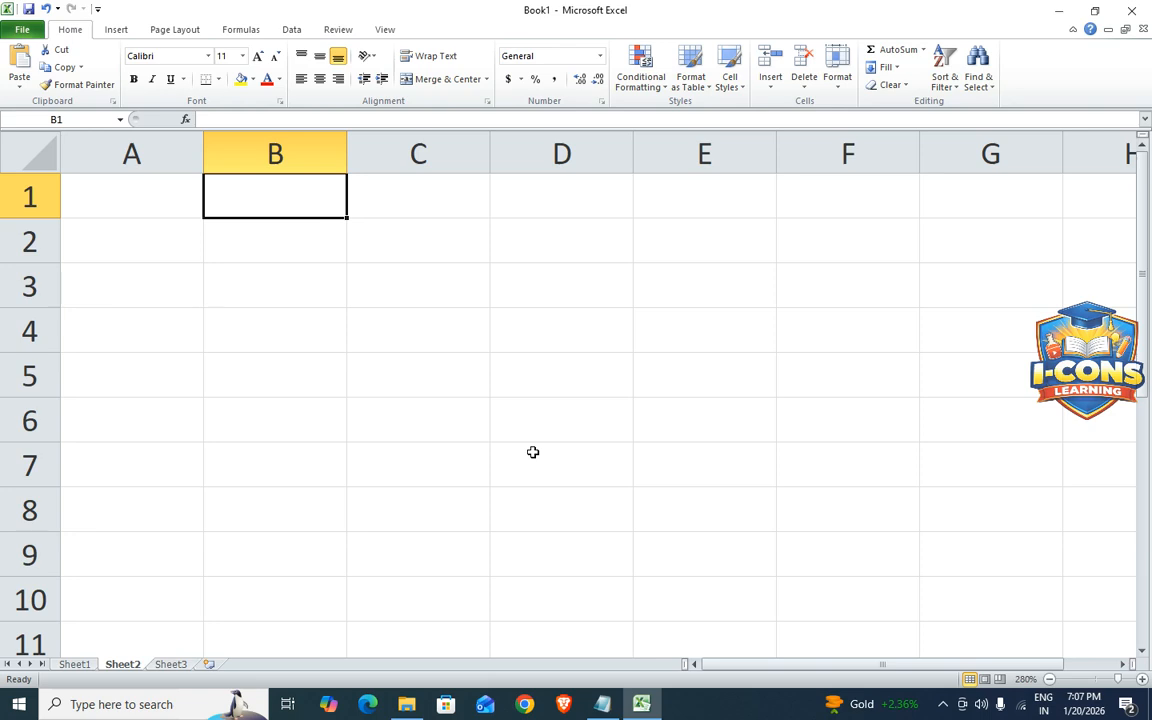
{"action": "type", "text": "45445"}
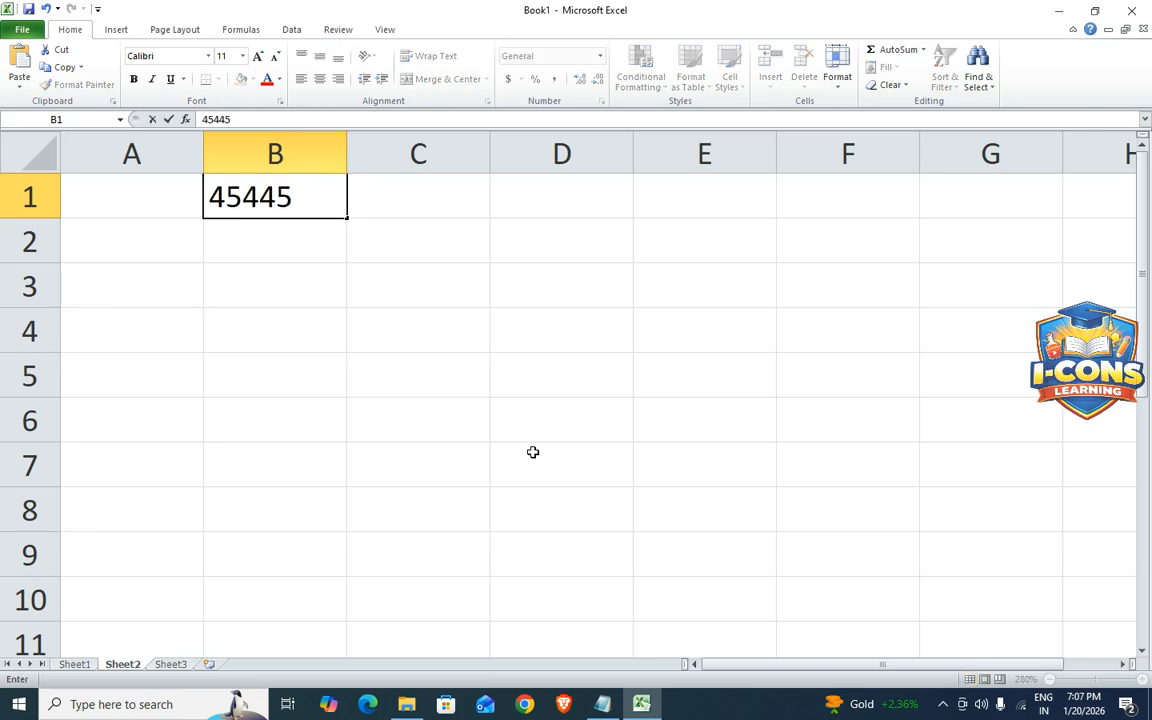
{"action": "key", "text": "BackSpace"}
{"action": "type", "text": "454544"}
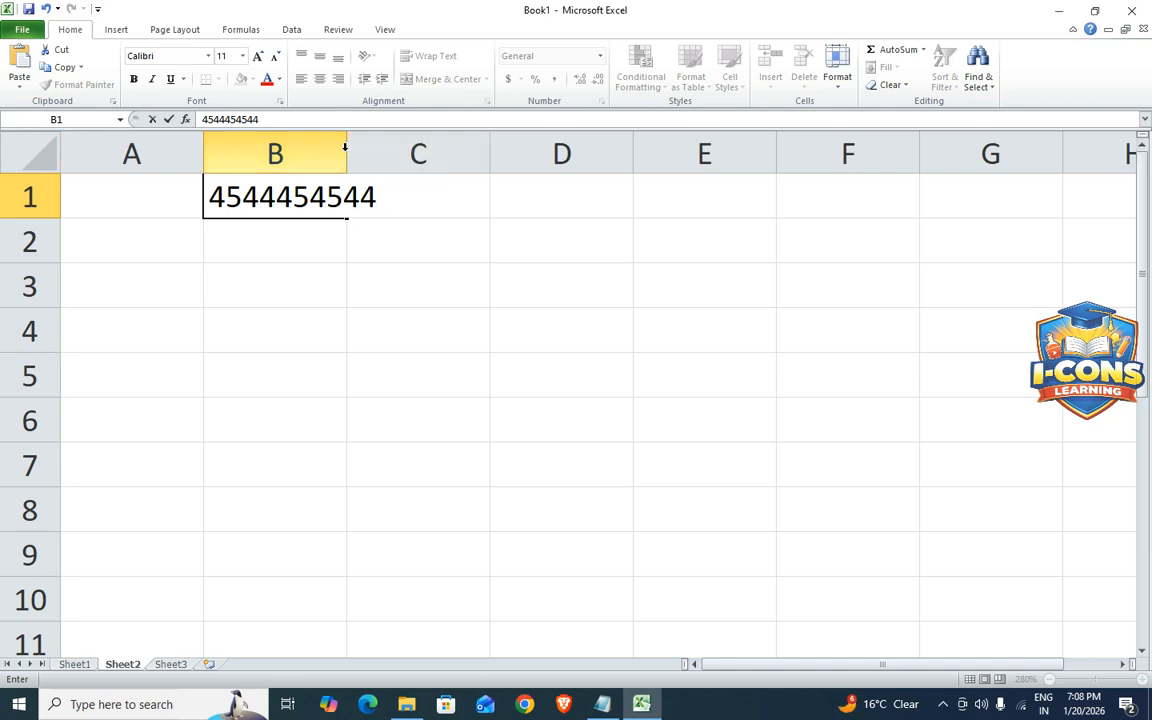
Widen column B to fit the number in B1 and fill it down through B7
{"action": "left_click_drag", "start_coordinate": [345, 147], "coordinate": [398, 152]}
{"action": "left_click", "coordinate": [553, 424]}
{"action": "left_click", "coordinate": [309, 206]}
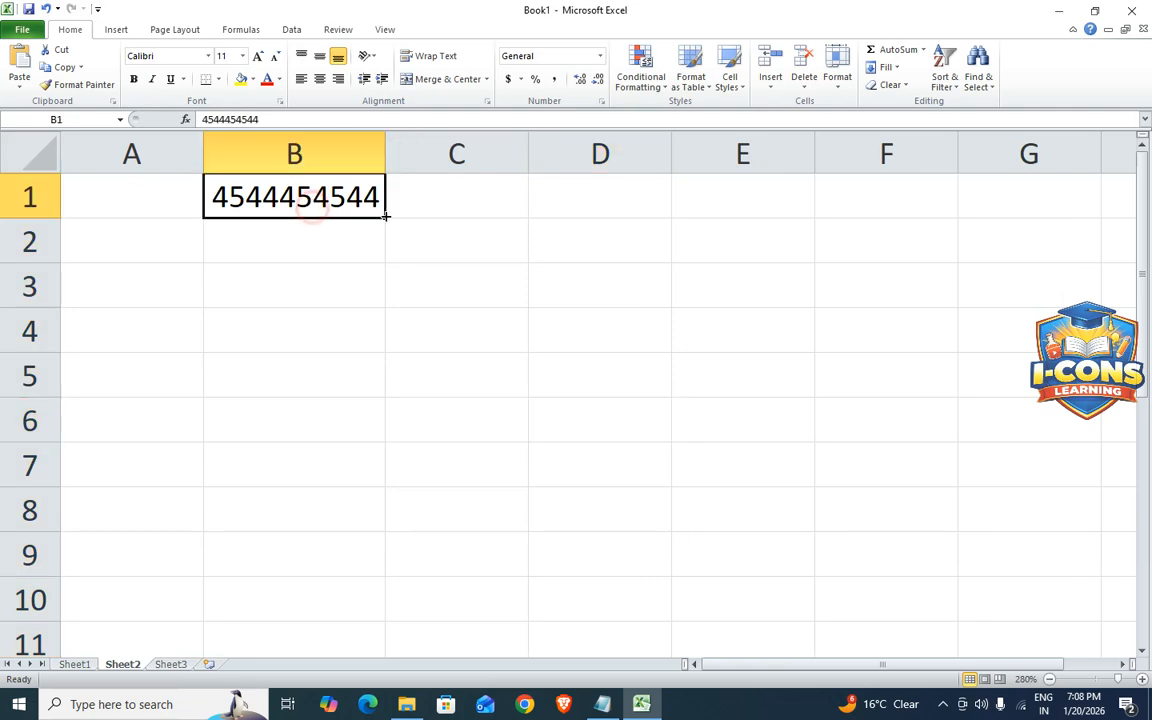
{"action": "left_click_drag", "start_coordinate": [385, 215], "coordinate": [388, 465]}
{"action": "left_click", "coordinate": [576, 380]}
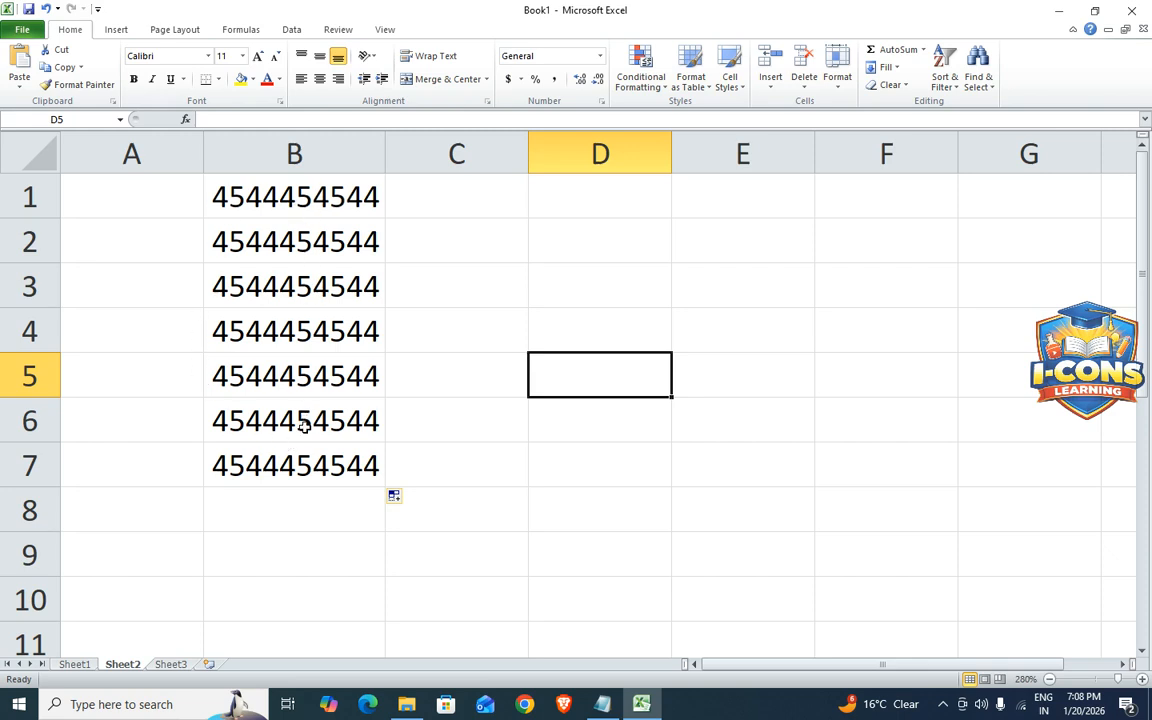
Apply the custom number format 000#000#000 to cells B1:B7
{"action": "left_click_drag", "start_coordinate": [327, 197], "coordinate": [335, 488]}
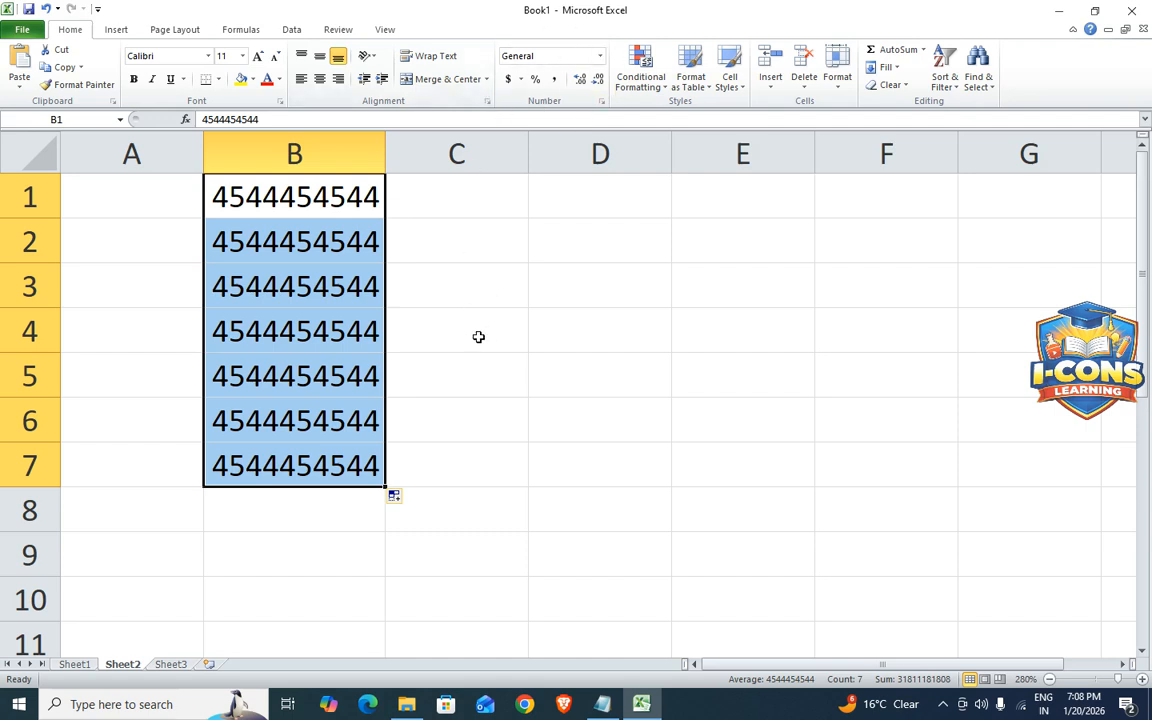
{"action": "key", "text": "ctrl+1"}
{"action": "left_click_drag", "start_coordinate": [600, 36], "coordinate": [565, 88]}
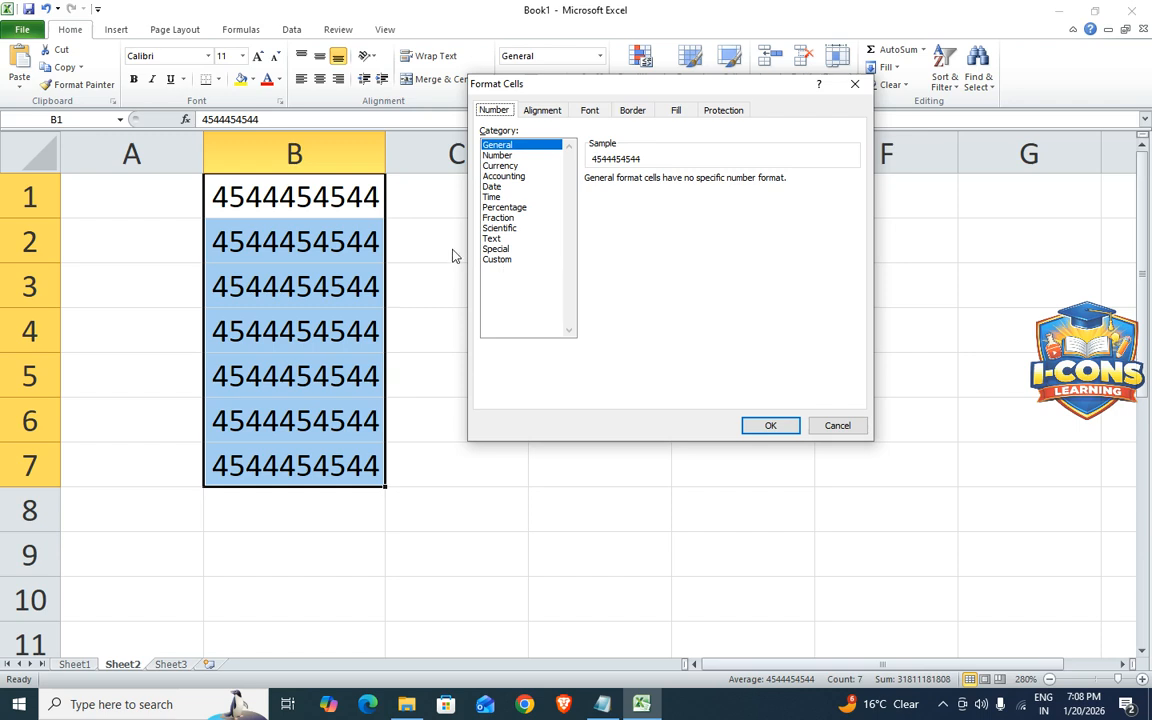
{"action": "left_click", "coordinate": [498, 260]}
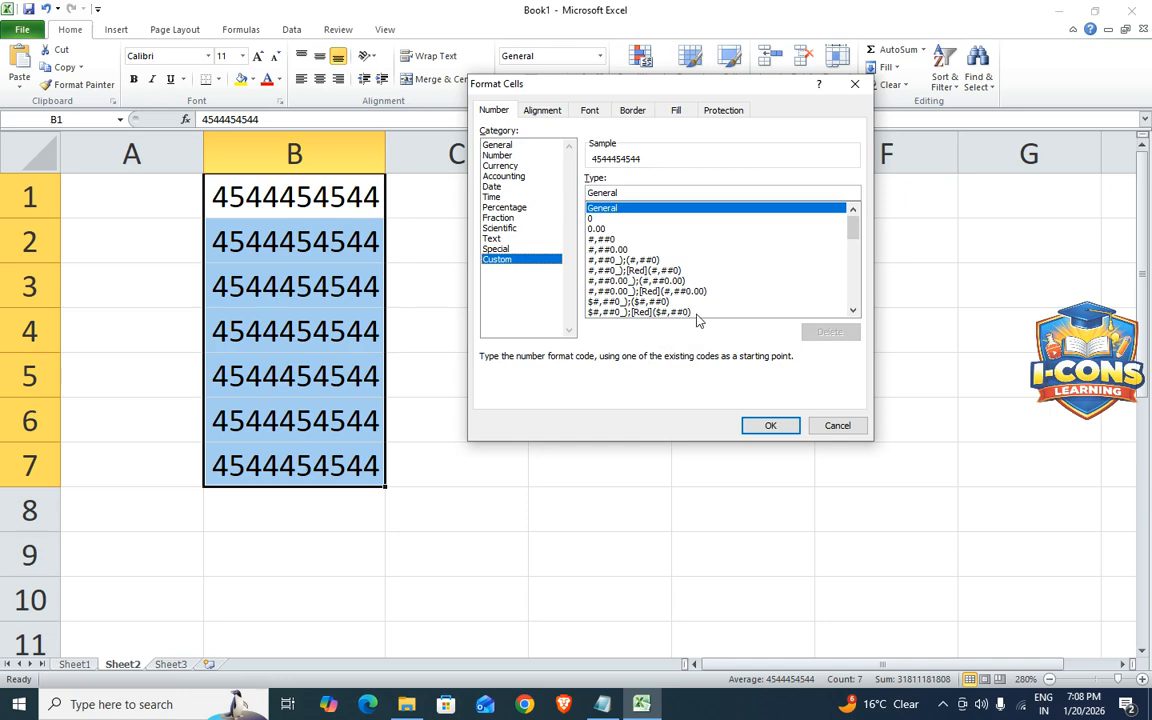
{"action": "mouse_move", "coordinate": [658, 92]}
{"action": "left_mouse_down"}
{"action": "mouse_move", "coordinate": [692, 92]}
{"action": "mouse_move", "coordinate": [661, 90]}
{"action": "left_mouse_up"}
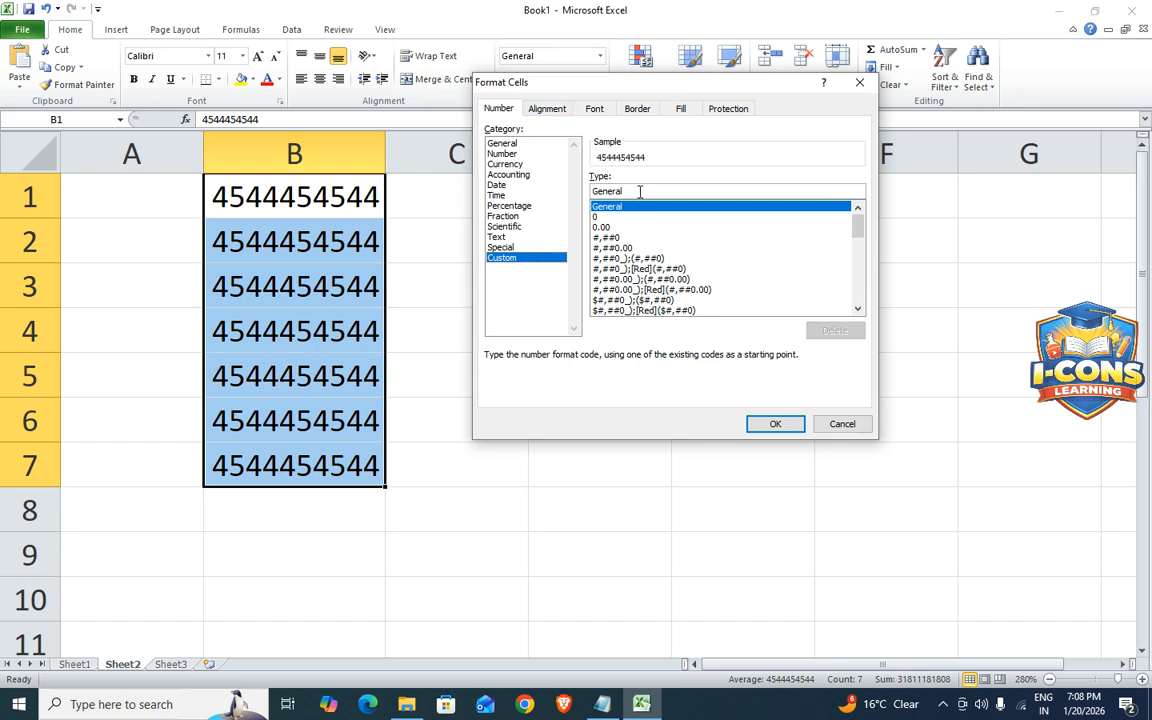
{"action": "left_click_drag", "start_coordinate": [637, 190], "coordinate": [573, 185]}
{"action": "type", "text": "000#000#0"}
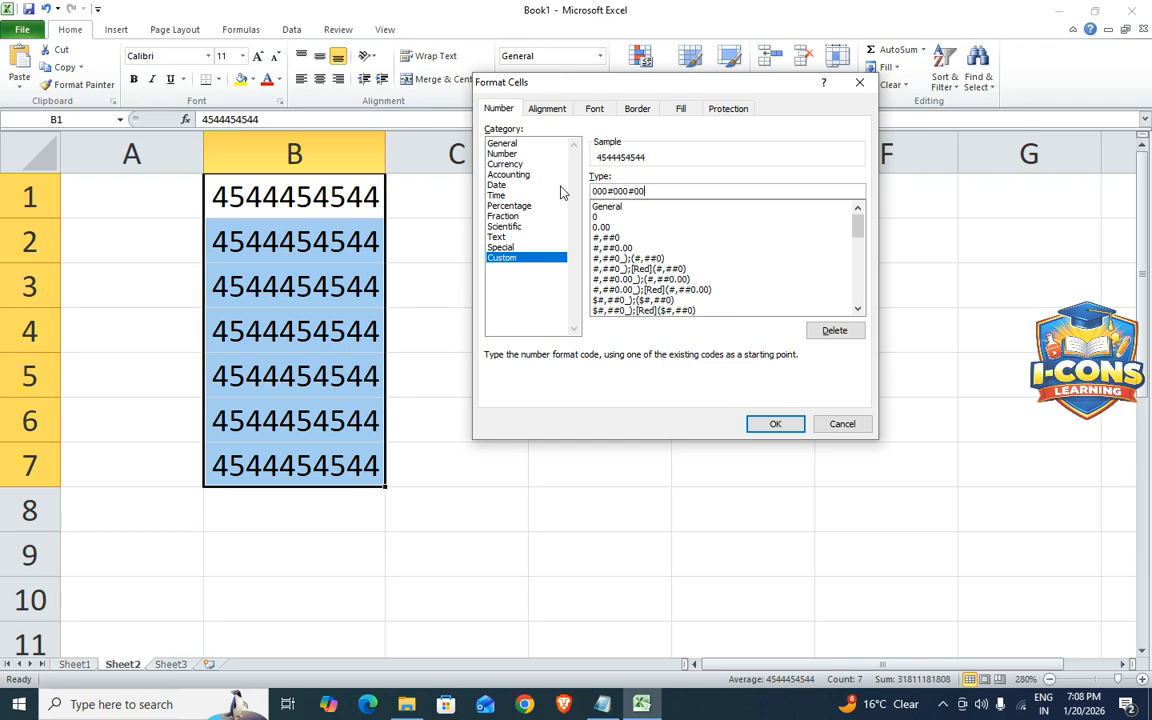
{"action": "type", "text": "0"}
{"action": "left_click", "coordinate": [764, 424]}
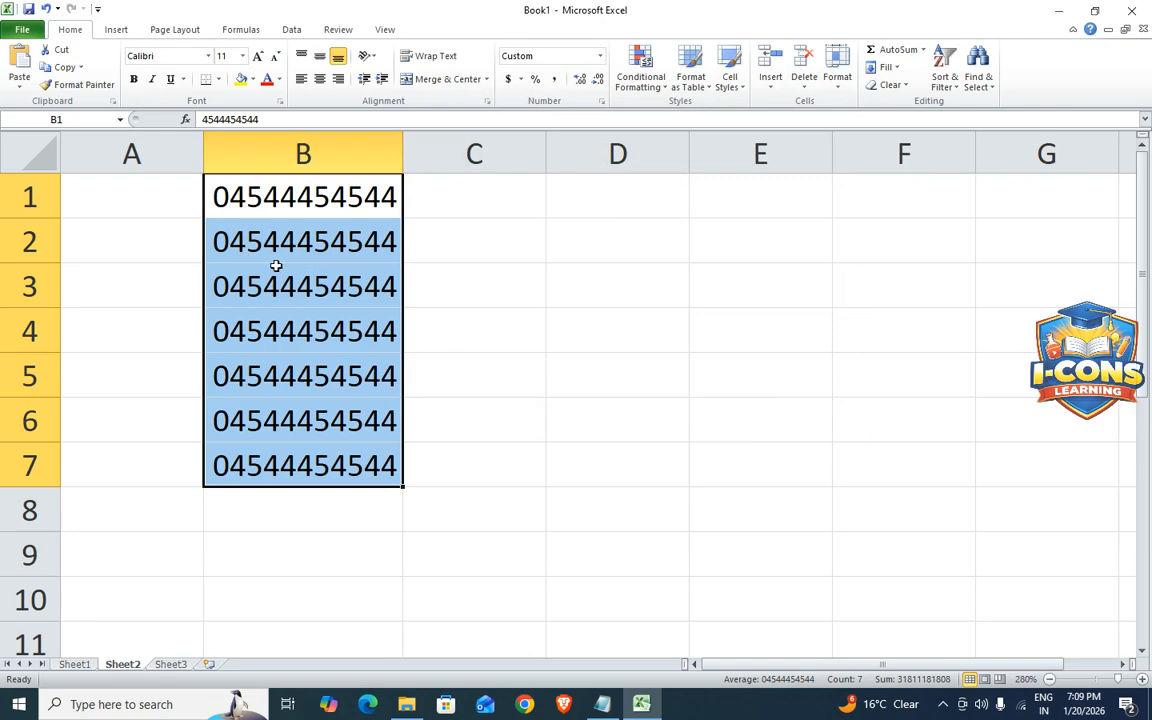
{"action": "left_click", "coordinate": [300, 288]}
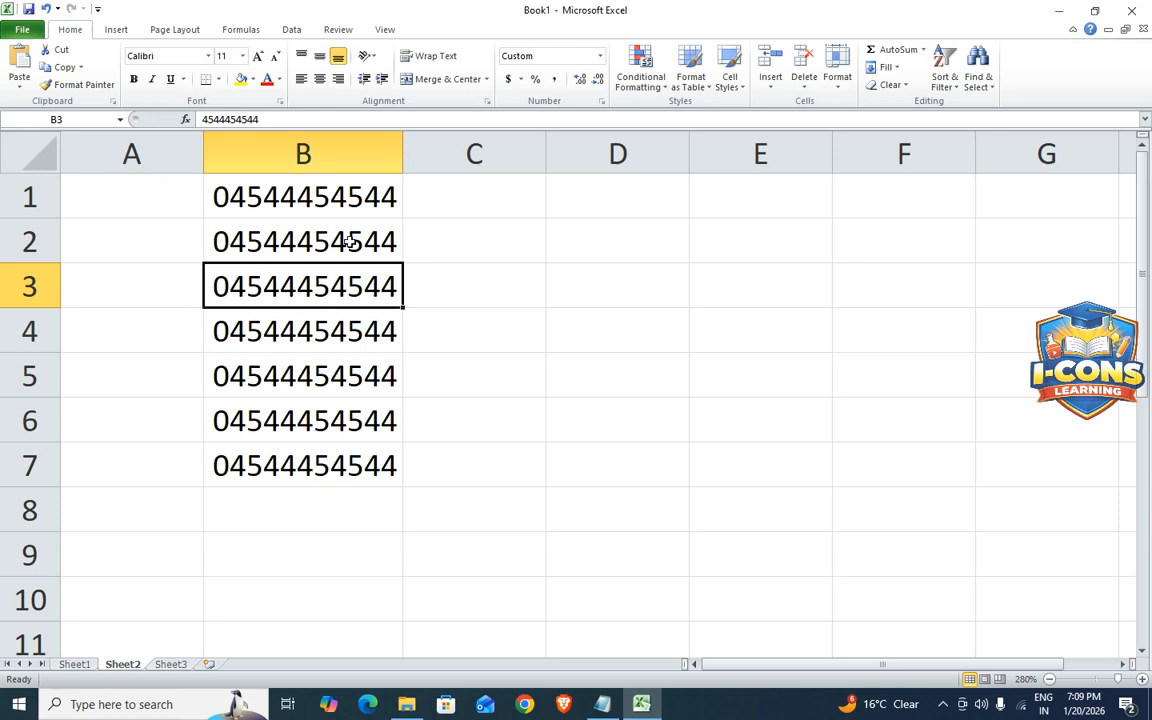
Change the custom number format of cells B1:B7 to 000-000-000, with hyphens as separators
{"action": "left_click_drag", "start_coordinate": [282, 190], "coordinate": [319, 442]}
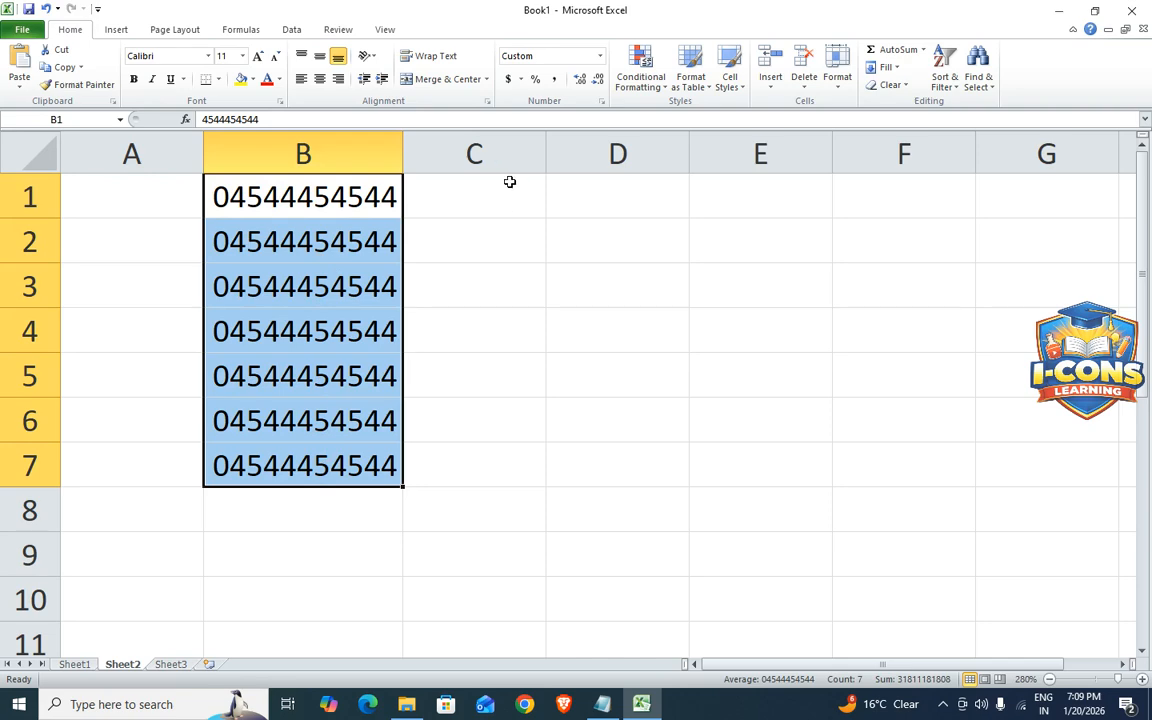
{"action": "key", "text": "ctrl+1"}
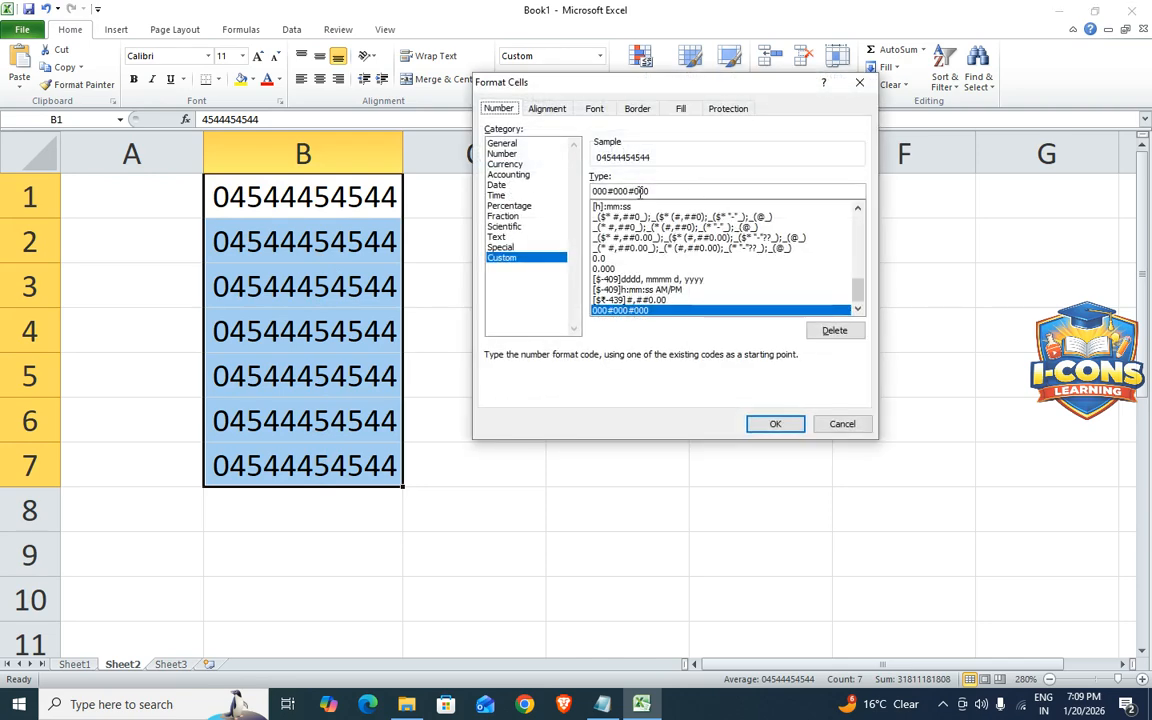
{"action": "left_click", "coordinate": [613, 191]}
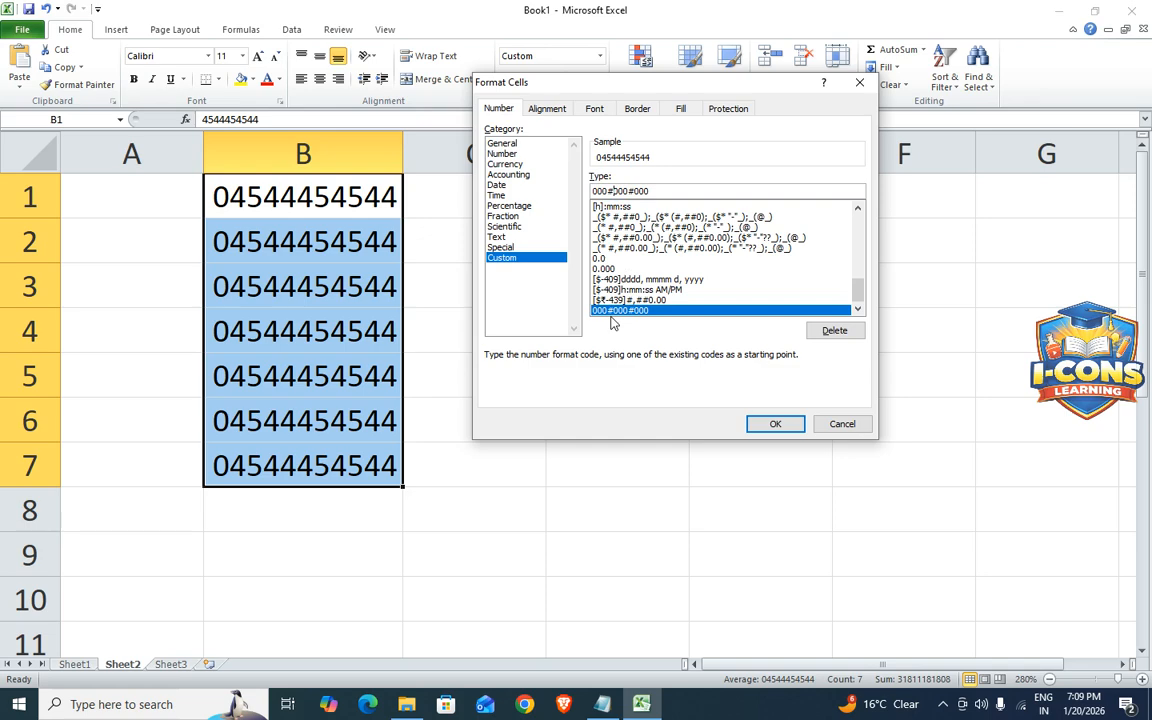
{"action": "key", "text": "BackSpace"}
{"action": "type", "text": "-"}
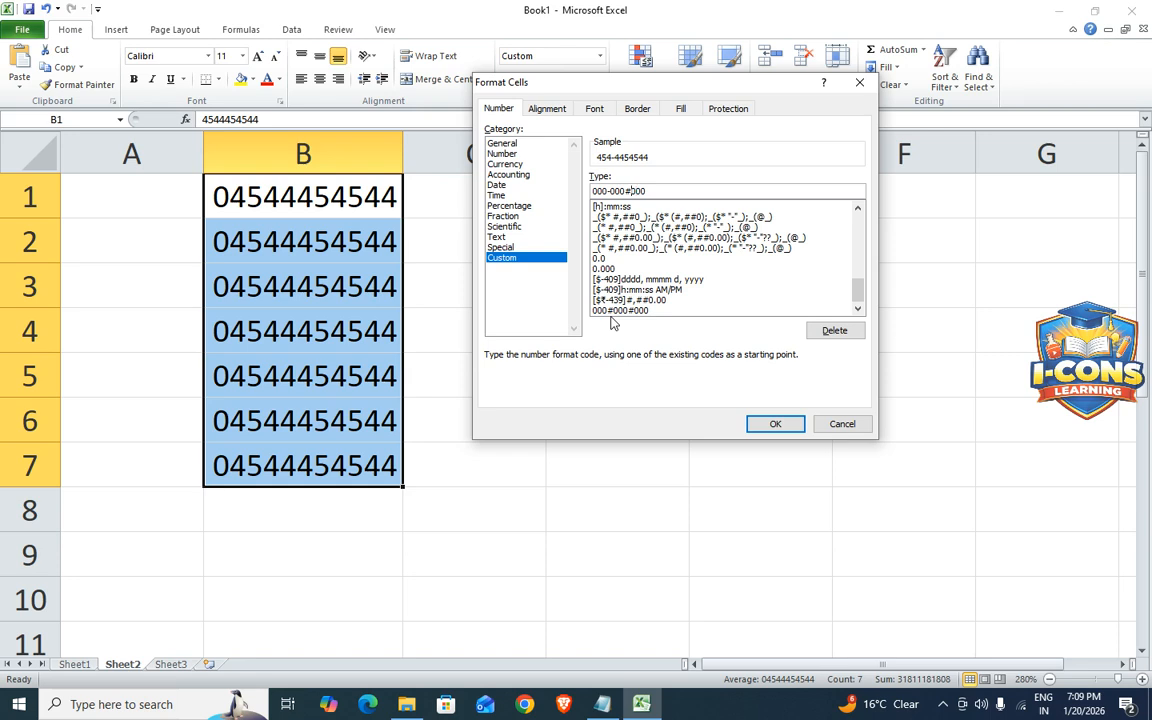
{"action": "key", "text": "BackSpace"}
{"action": "type", "text": "-"}
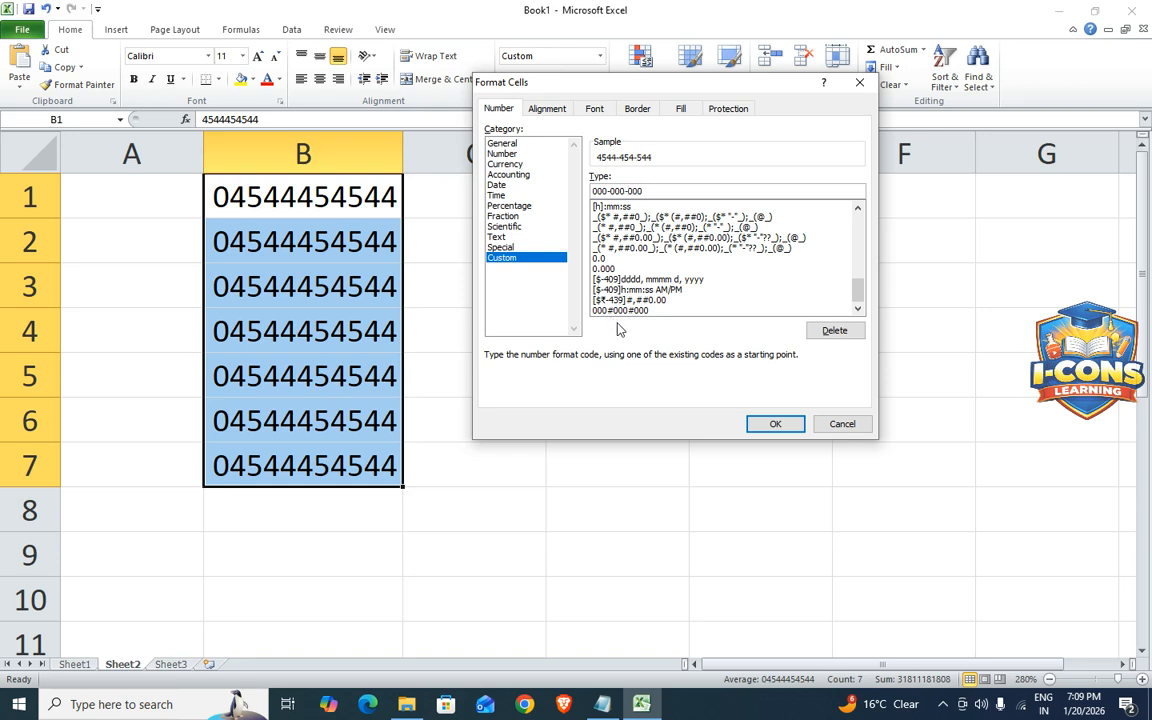
{"action": "left_click", "coordinate": [764, 424]}
{"action": "left_click", "coordinate": [240, 373]}
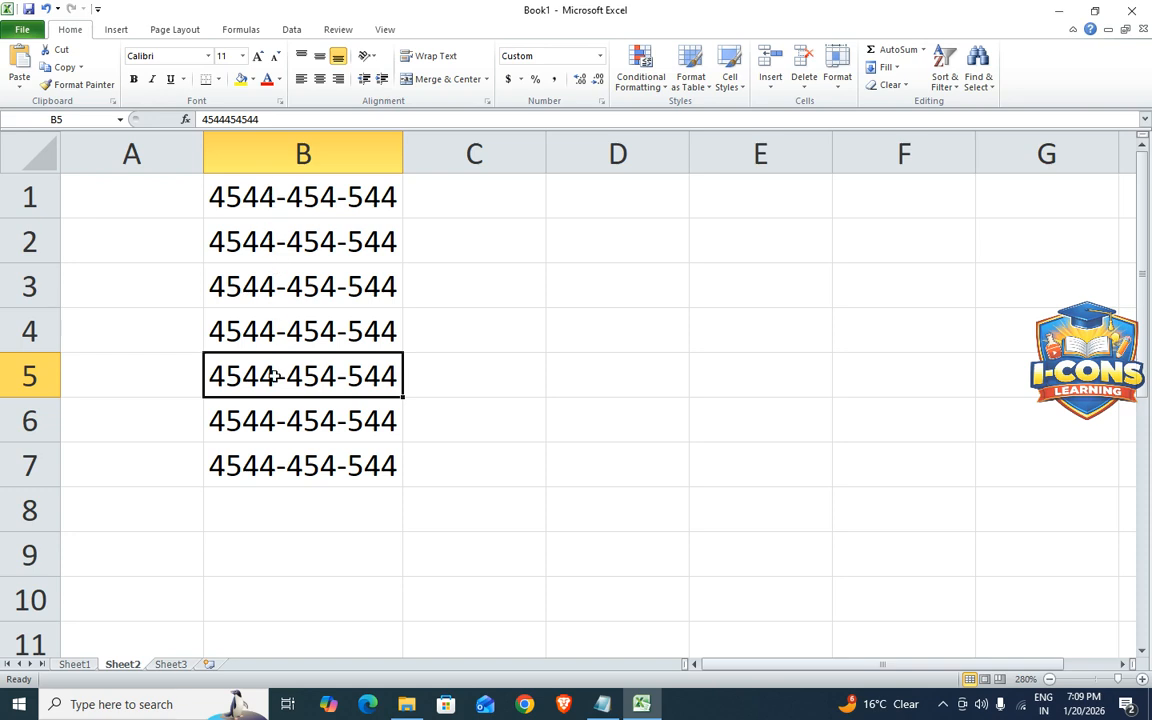
{"action": "left_click", "coordinate": [329, 487]}
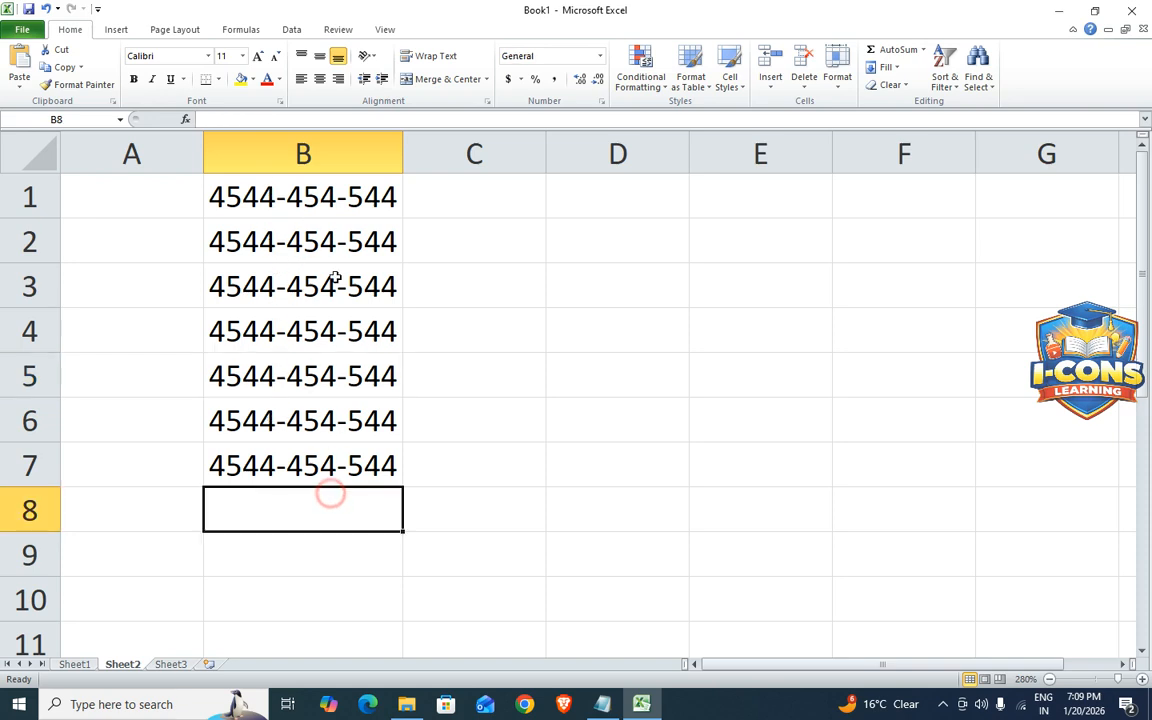
Clear the numbers from cells B1:B8 while keeping their custom format
{"action": "left_click", "coordinate": [331, 283]}
{"action": "left_click", "coordinate": [316, 195]}
{"action": "left_click_drag", "start_coordinate": [316, 195], "coordinate": [311, 488]}
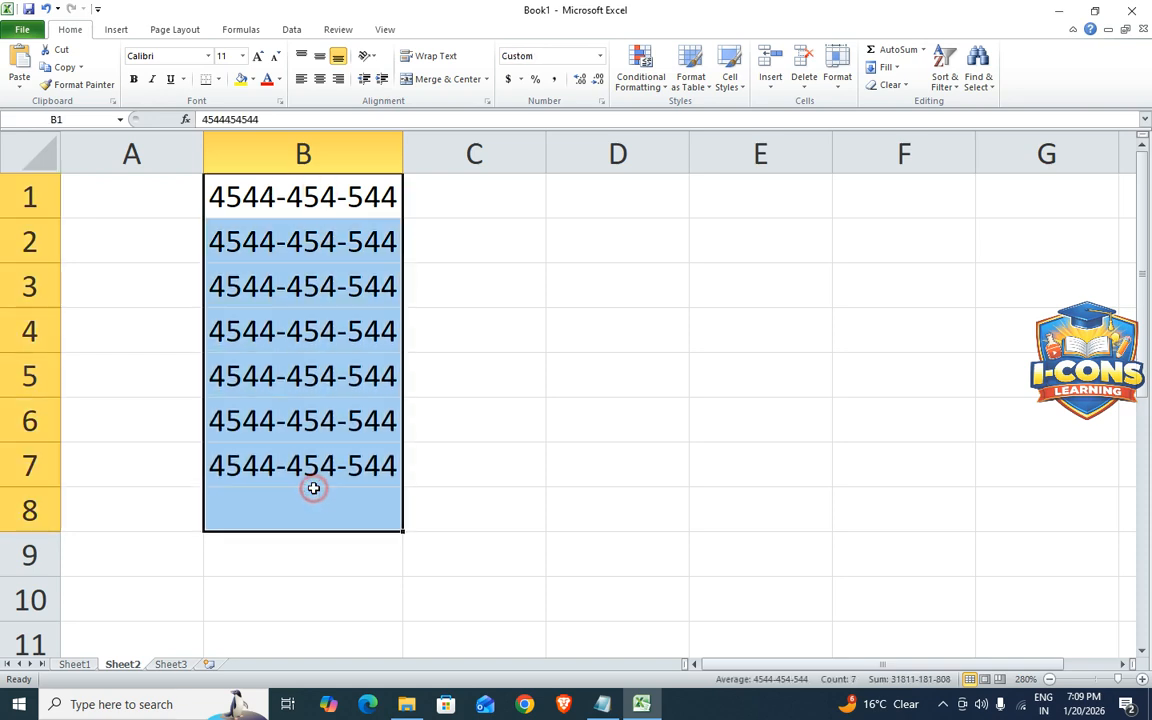
{"action": "key", "text": "Delete"}
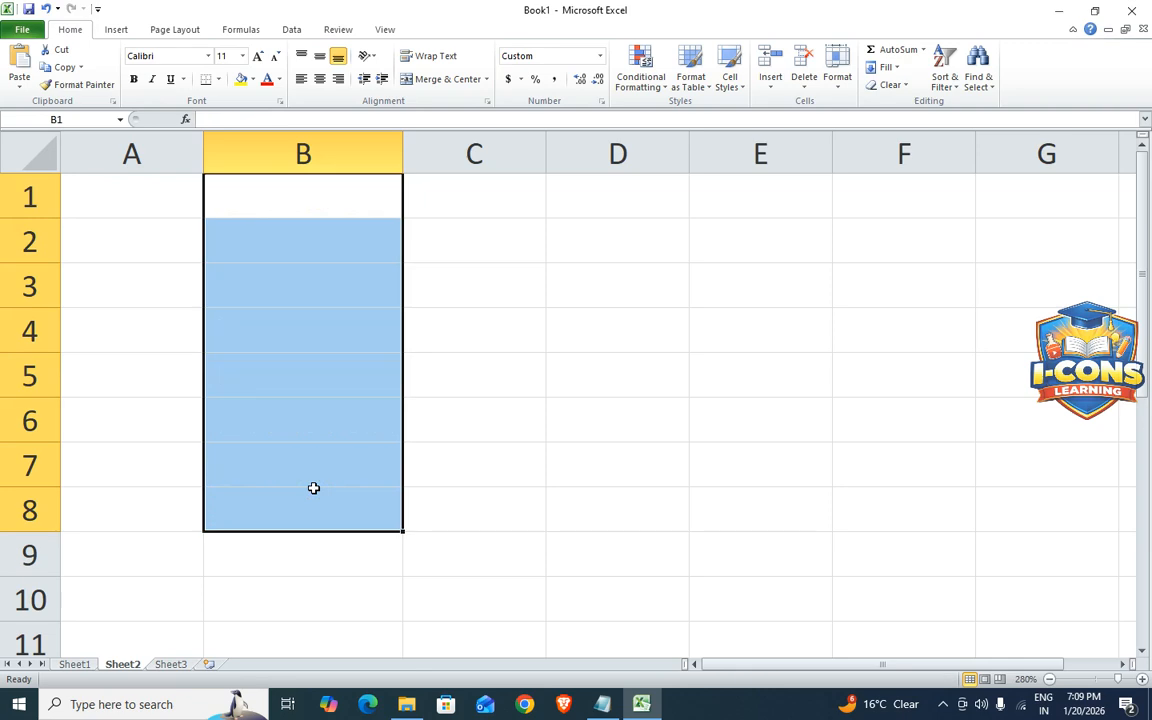
Enter 545454, 454545, 454545, 545454, 45454 and 4545 in cells B1 through B6
{"action": "left_click", "coordinate": [508, 410]}
{"action": "left_click", "coordinate": [298, 203]}
{"action": "type", "text": "545454"}
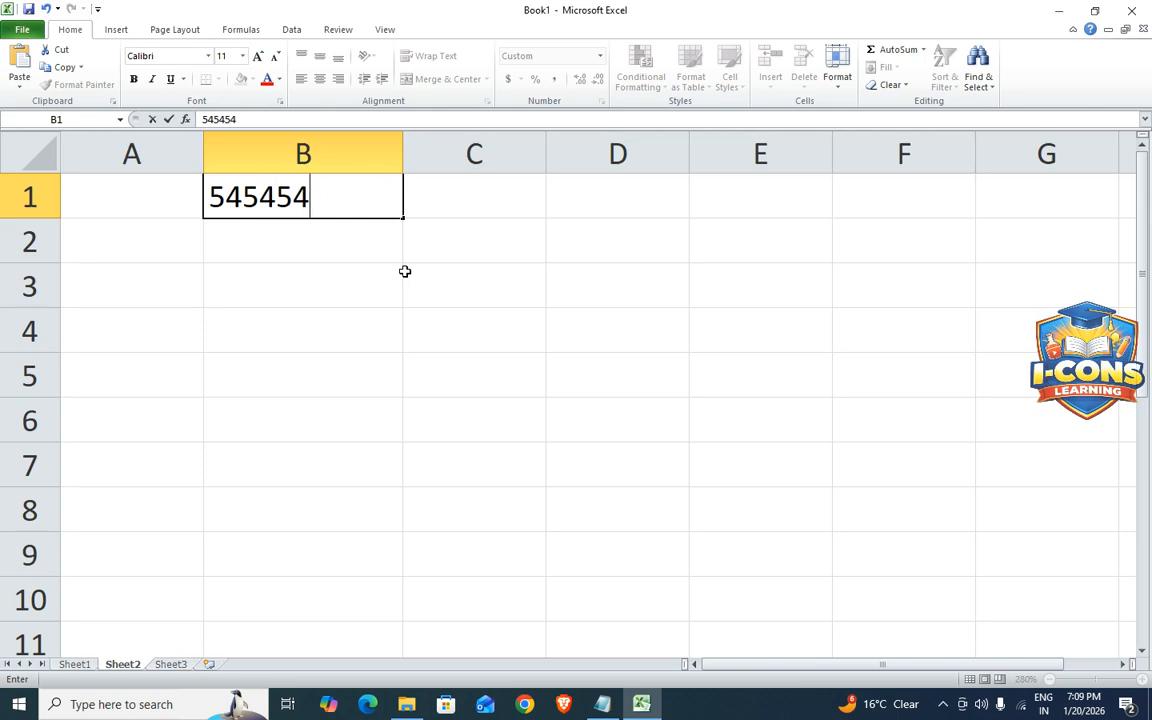
{"action": "key", "text": "Return"}
{"action": "type", "text": "454545"}
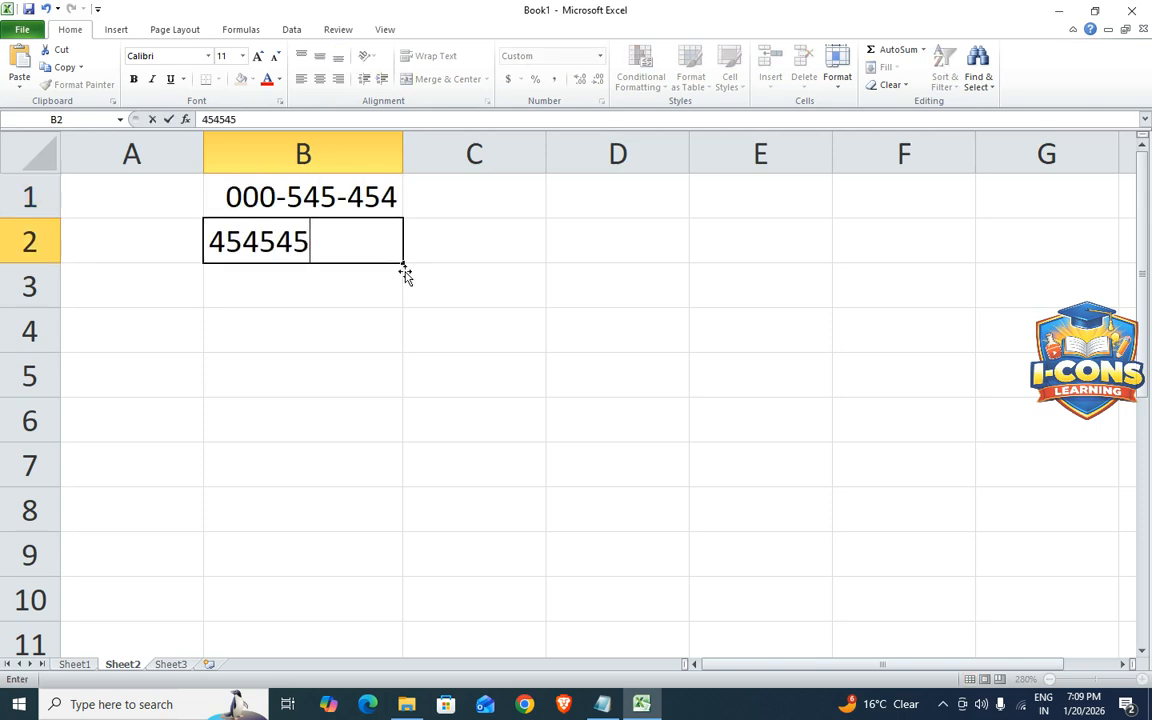
{"action": "key", "text": "Return"}
{"action": "type", "text": "454545"}
{"action": "key", "text": "Return"}
{"action": "type", "text": "545454"}
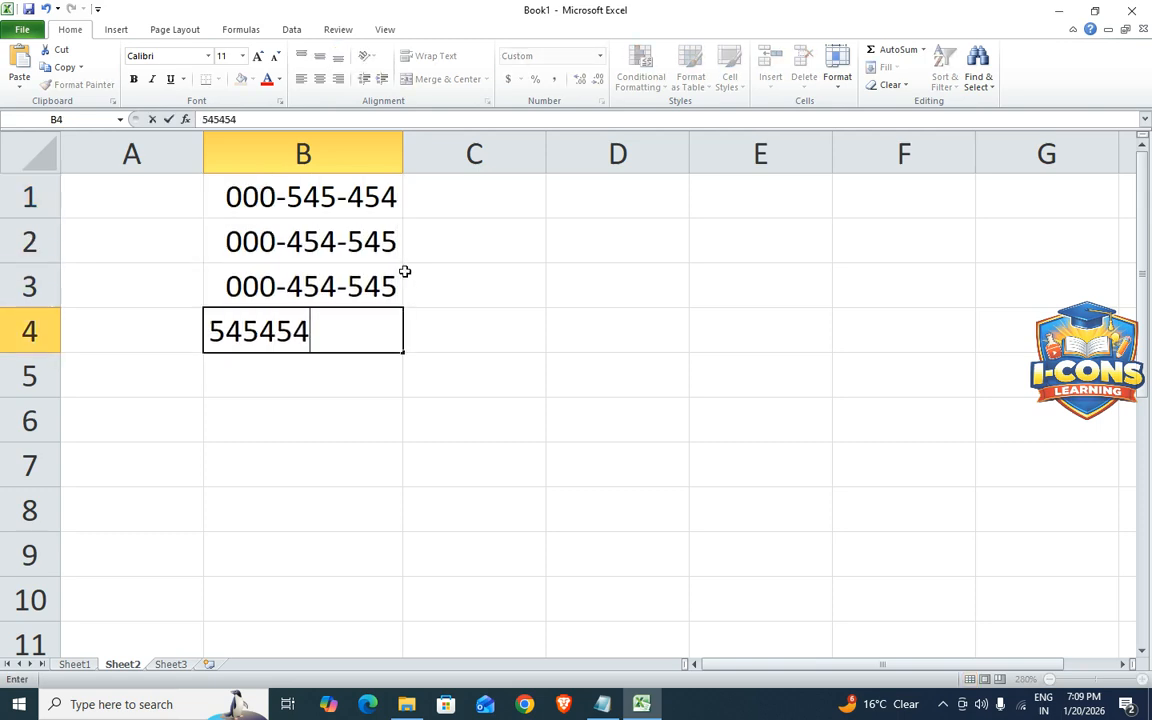
{"action": "key", "text": "Return"}
{"action": "type", "text": "45454"}
{"action": "key", "text": "Return"}
{"action": "type", "text": "4545"}
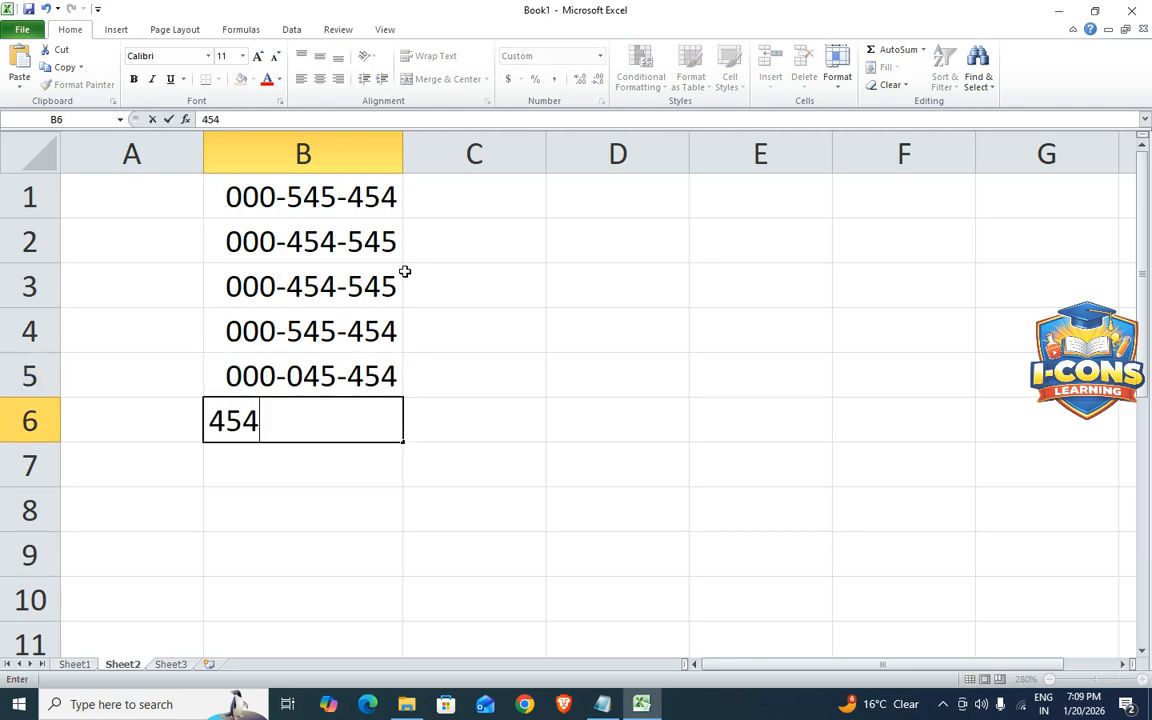
{"action": "key", "text": "Return"}
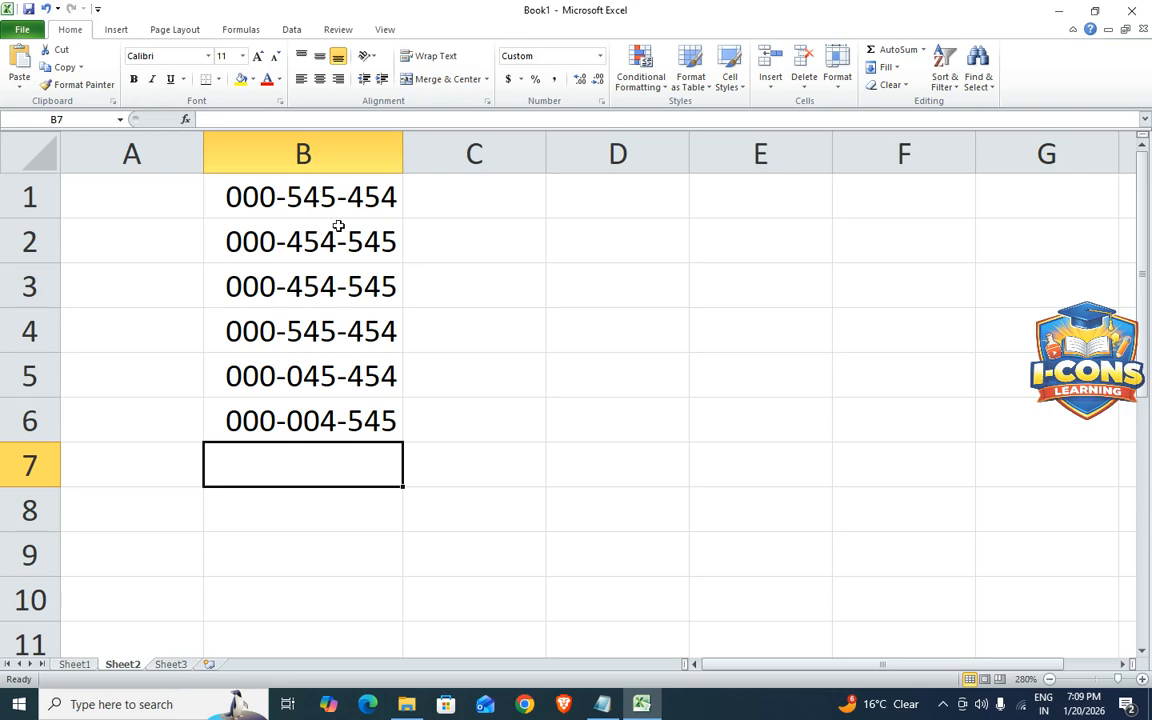
Clear the entries from cells B1:B8 and widen column C
{"action": "left_click", "coordinate": [435, 293]}
{"action": "left_click_drag", "start_coordinate": [337, 185], "coordinate": [343, 497]}
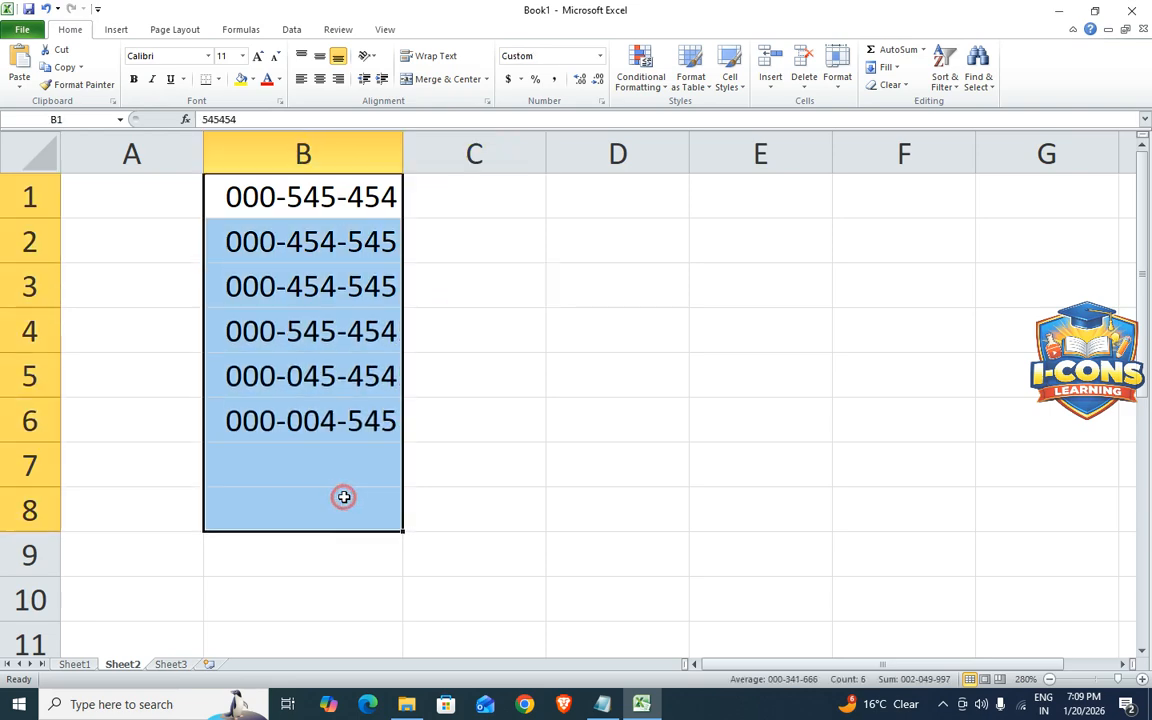
{"action": "key", "text": "Delete"}
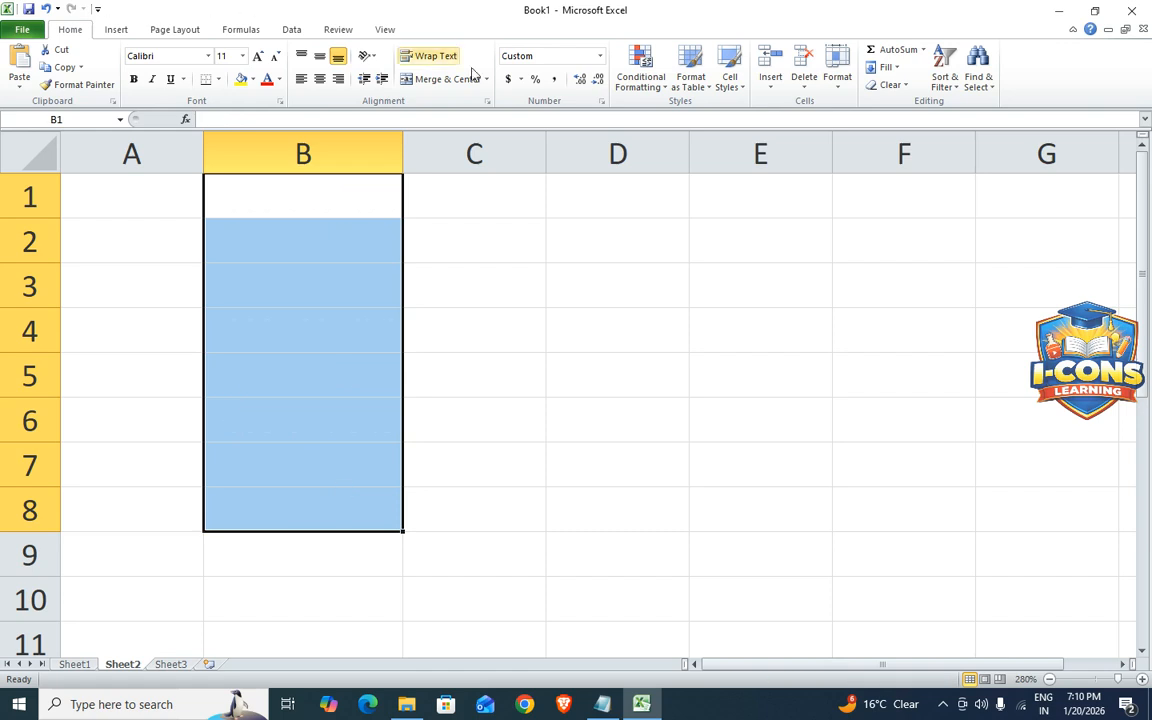
{"action": "left_click_drag", "start_coordinate": [549, 163], "coordinate": [615, 164]}
{"action": "left_click", "coordinate": [612, 331]}
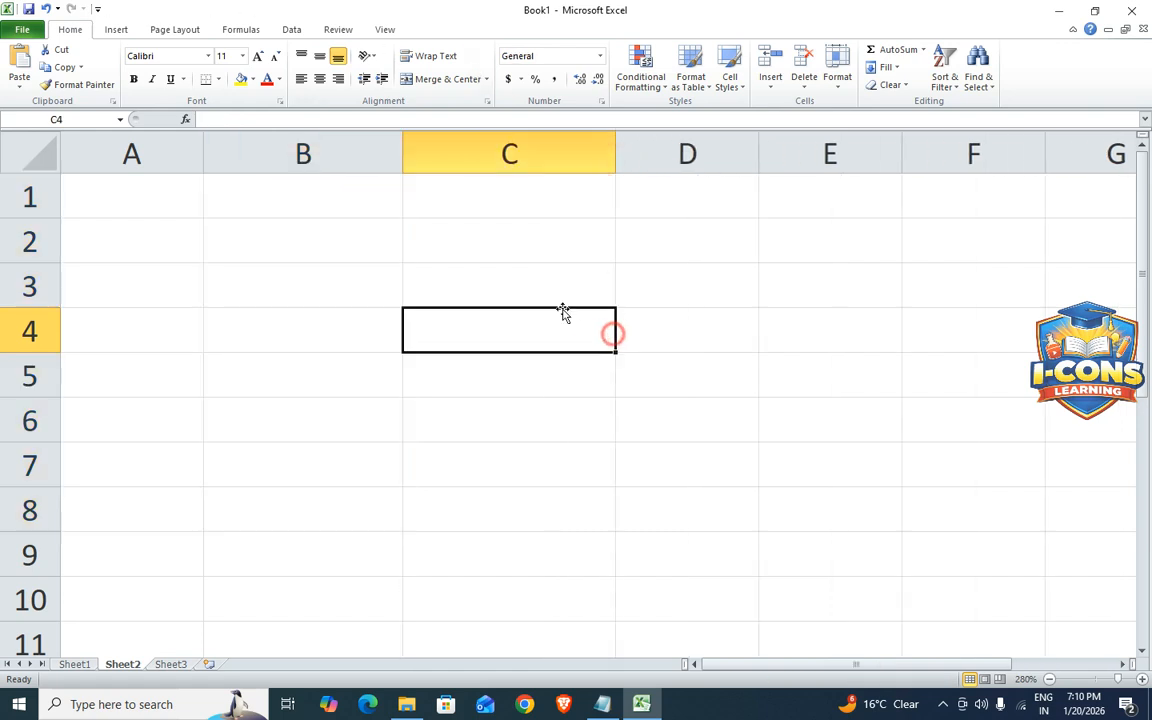
{"action": "left_click", "coordinate": [514, 203]}
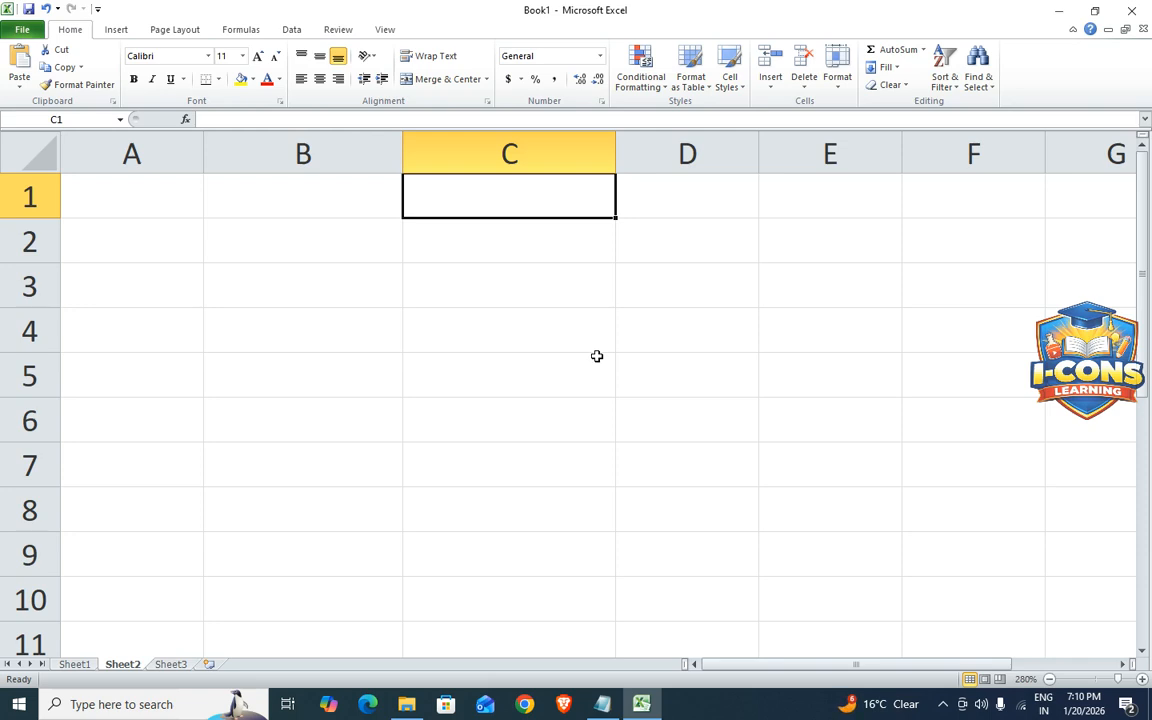
{"action": "left_click", "coordinate": [558, 329]}
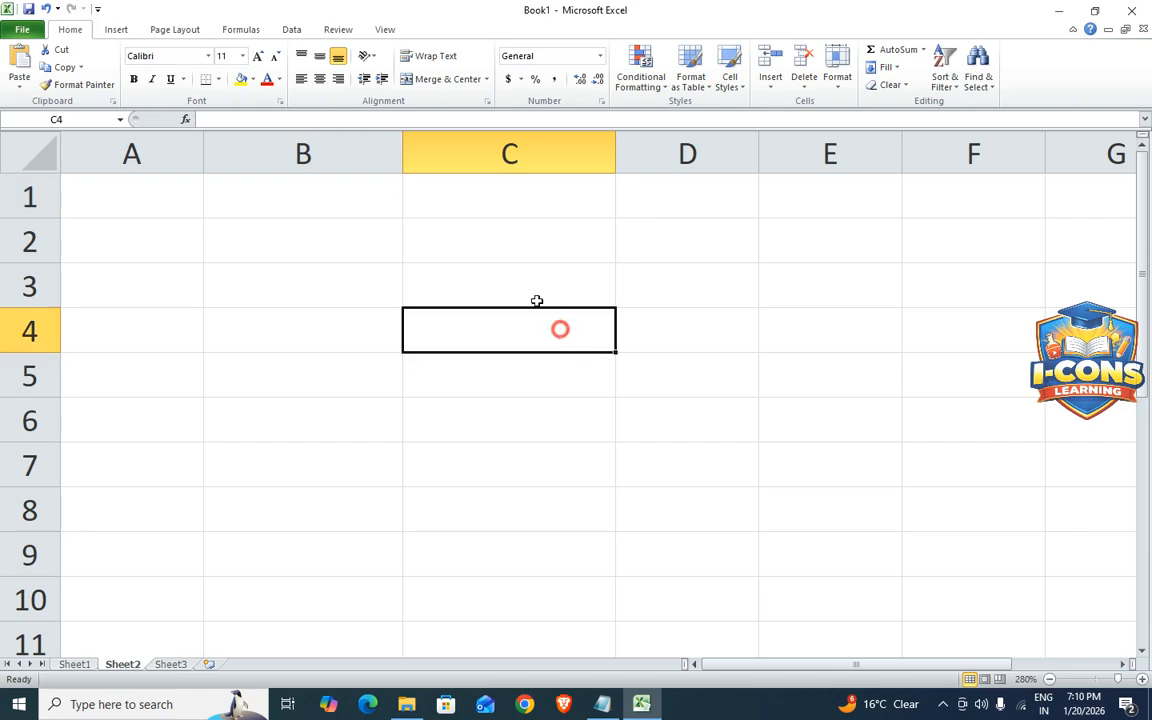
{"action": "left_click_drag", "start_coordinate": [489, 198], "coordinate": [499, 298]}
{"action": "left_click_drag", "start_coordinate": [495, 465], "coordinate": [489, 435]}
{"action": "left_click", "coordinate": [494, 205]}
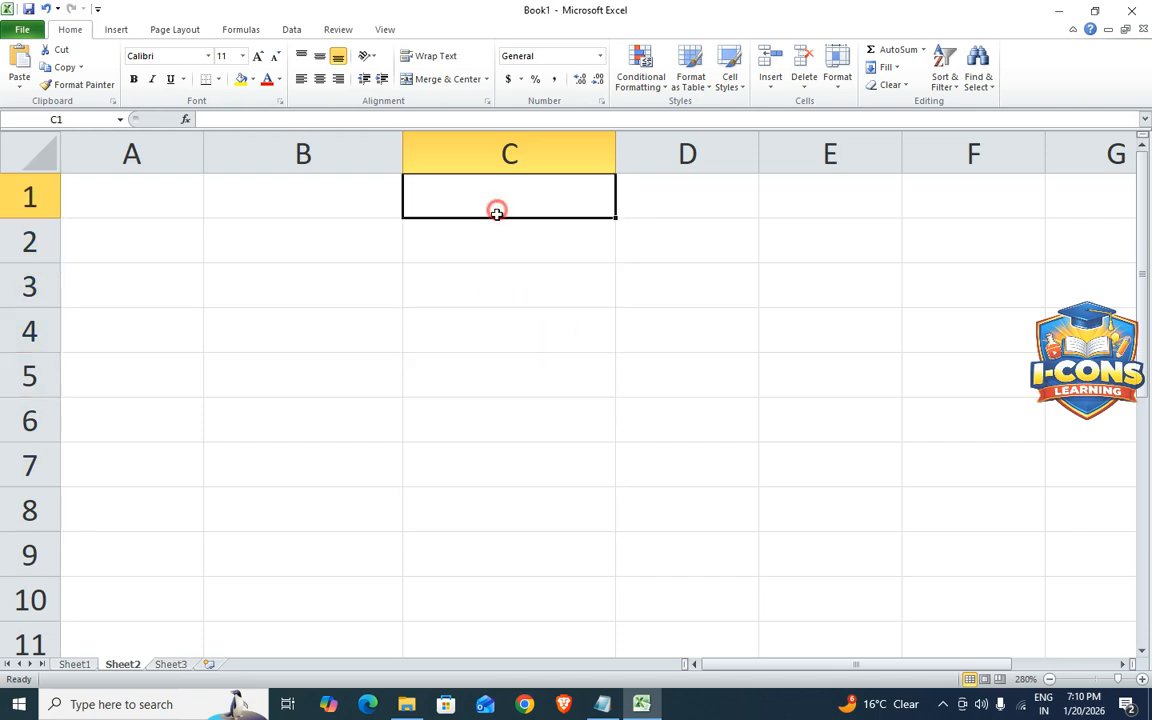
{"action": "left_click", "coordinate": [500, 240]}
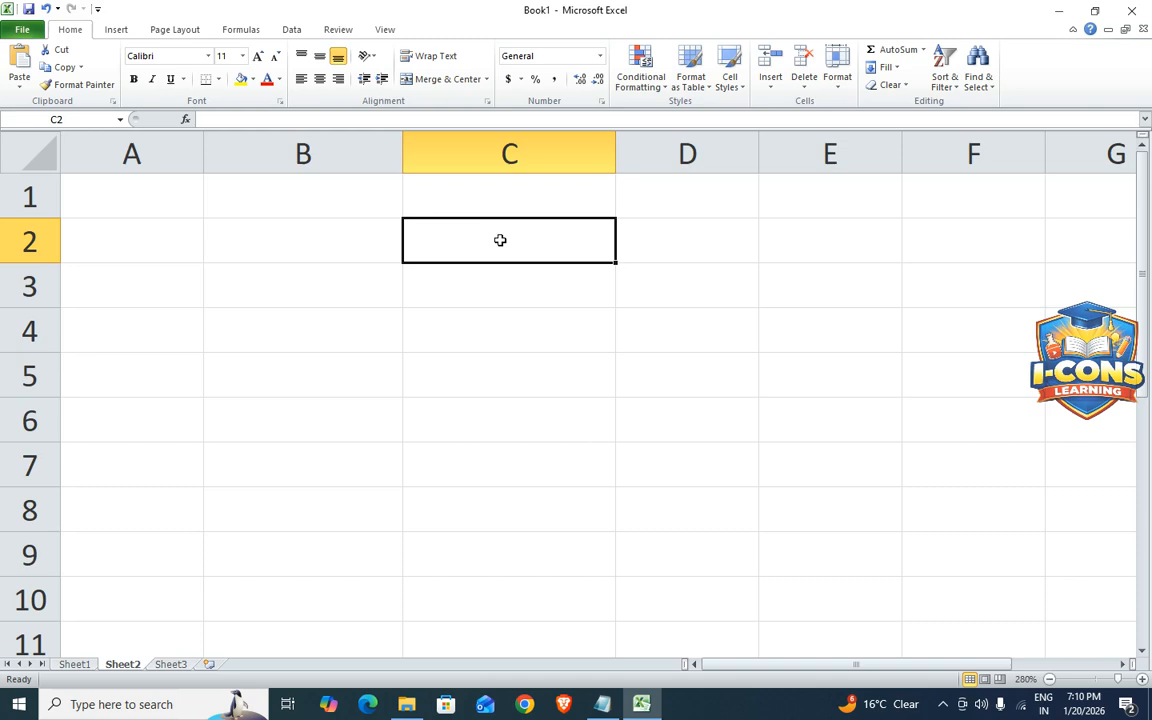
{"action": "left_click", "coordinate": [521, 360]}
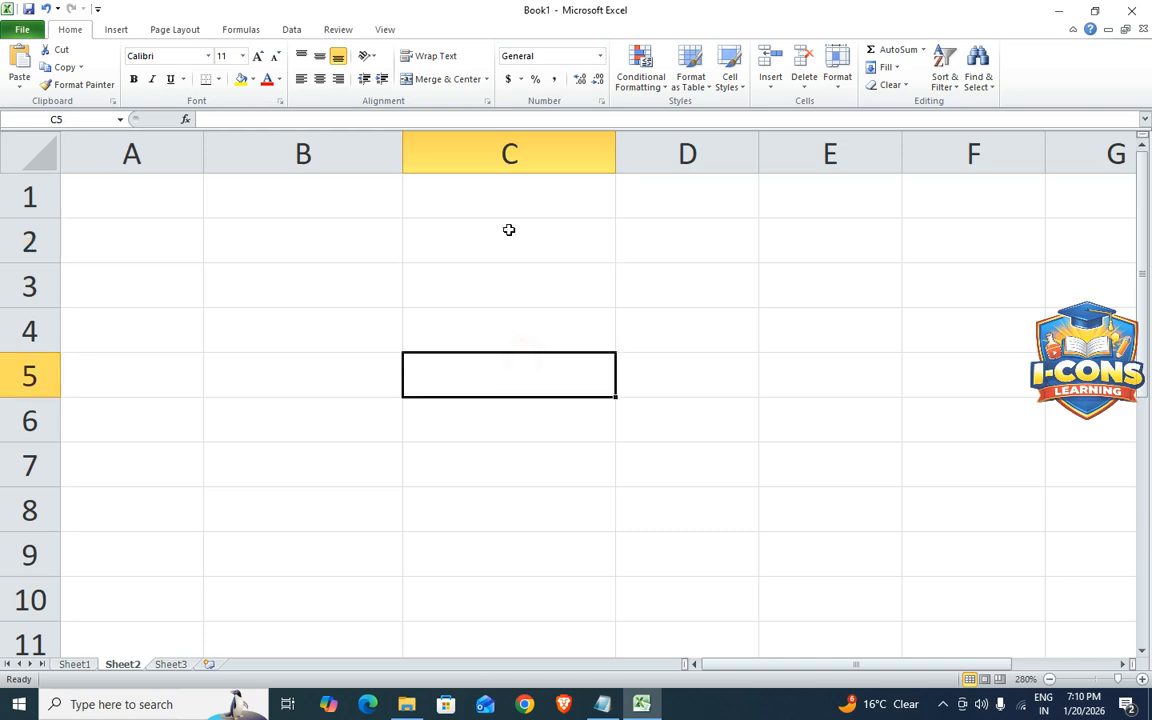
Enter the quantities 10 PCS, 20 PCS and 30 PCS as typed text in cells C2, C3 and C4
{"action": "left_click", "coordinate": [509, 230]}
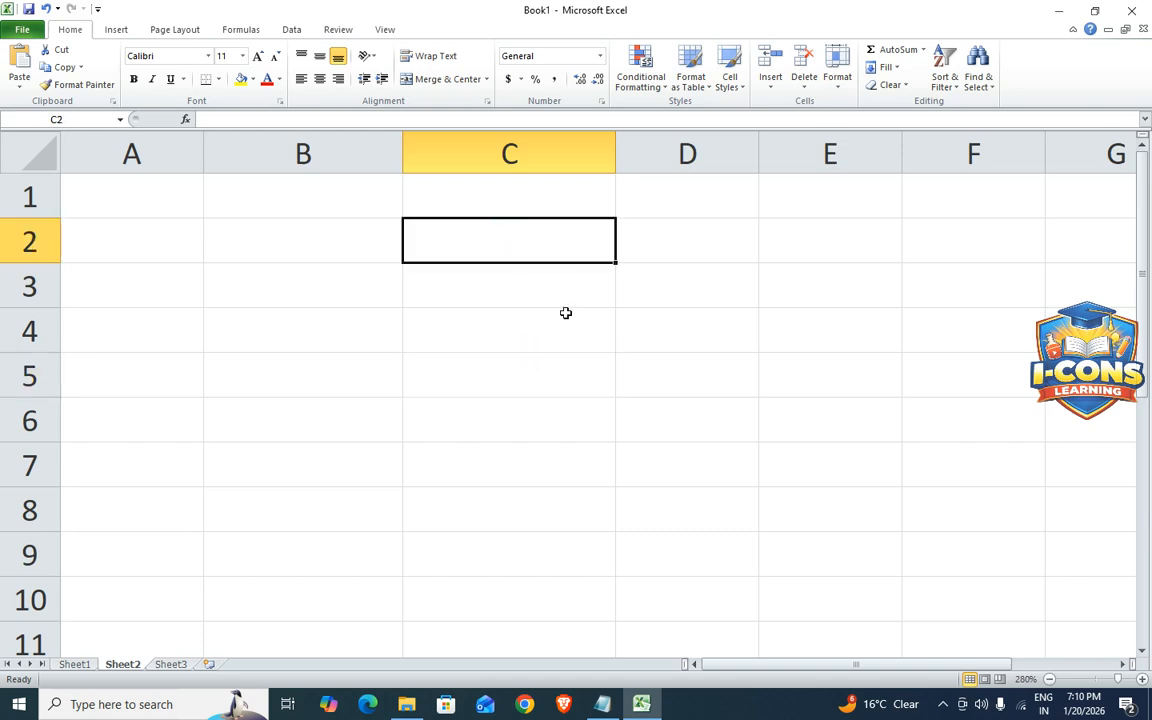
{"action": "type", "text": "10"}
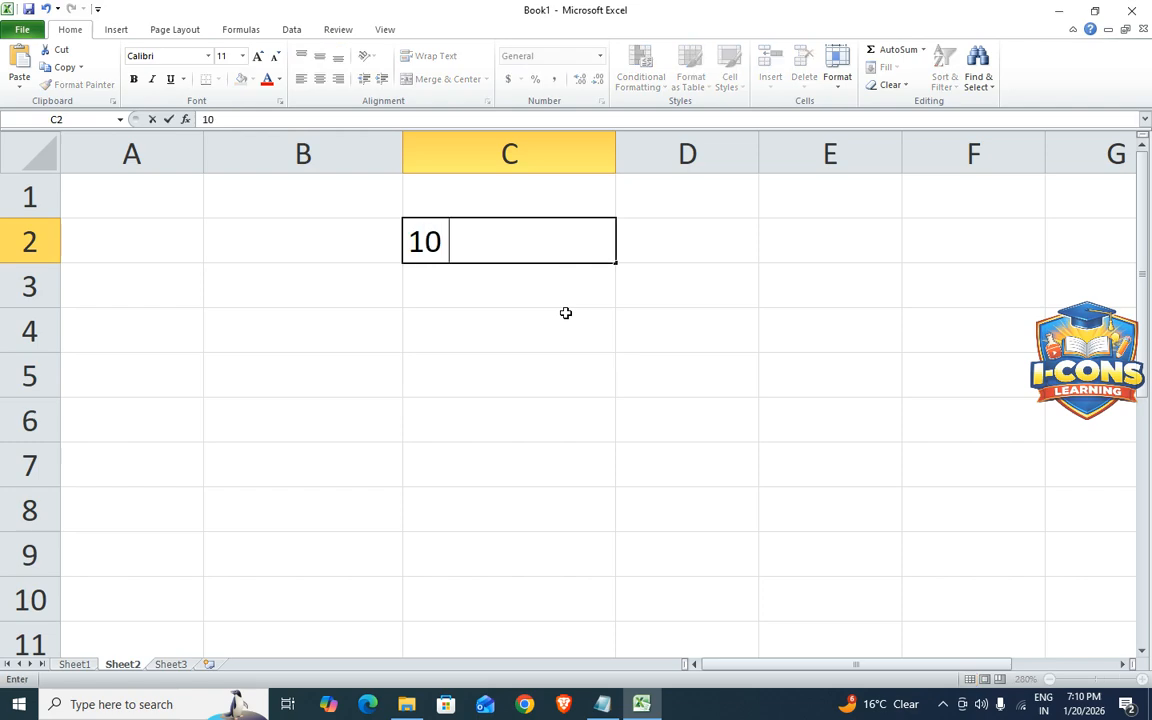
{"action": "type", "text": " PCS"}
{"action": "key", "text": "Return"}
{"action": "type", "text": "20"}
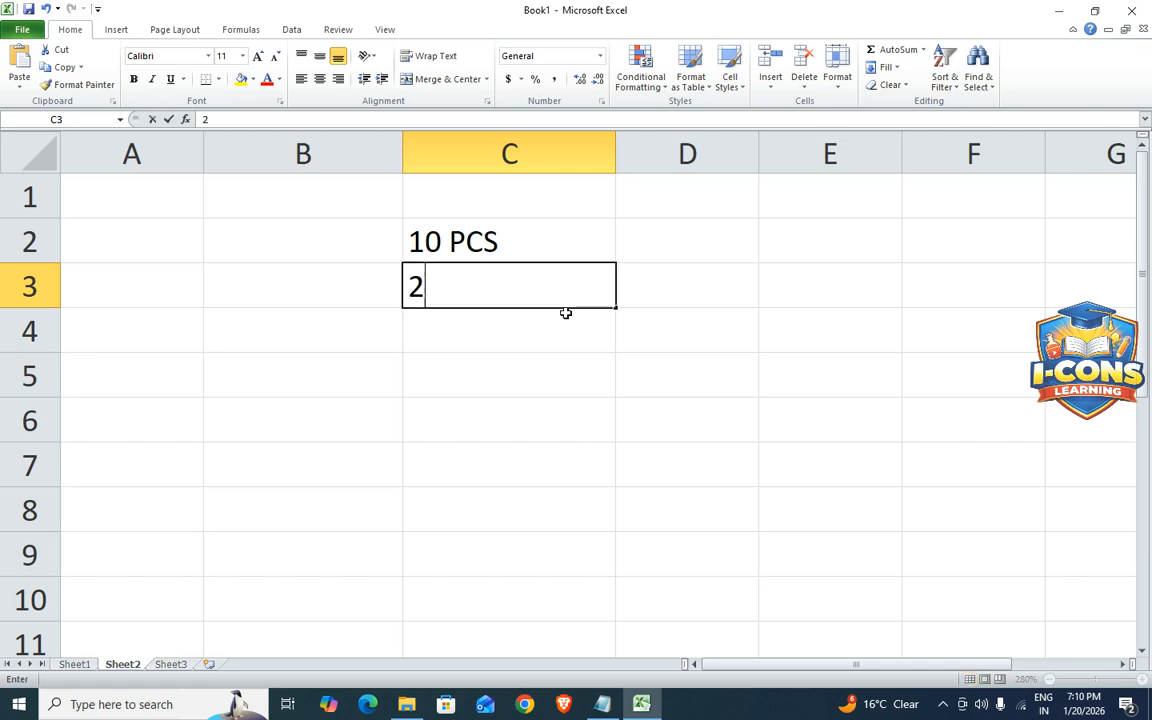
{"action": "key", "text": "Return"}
{"action": "key", "text": "Up"}
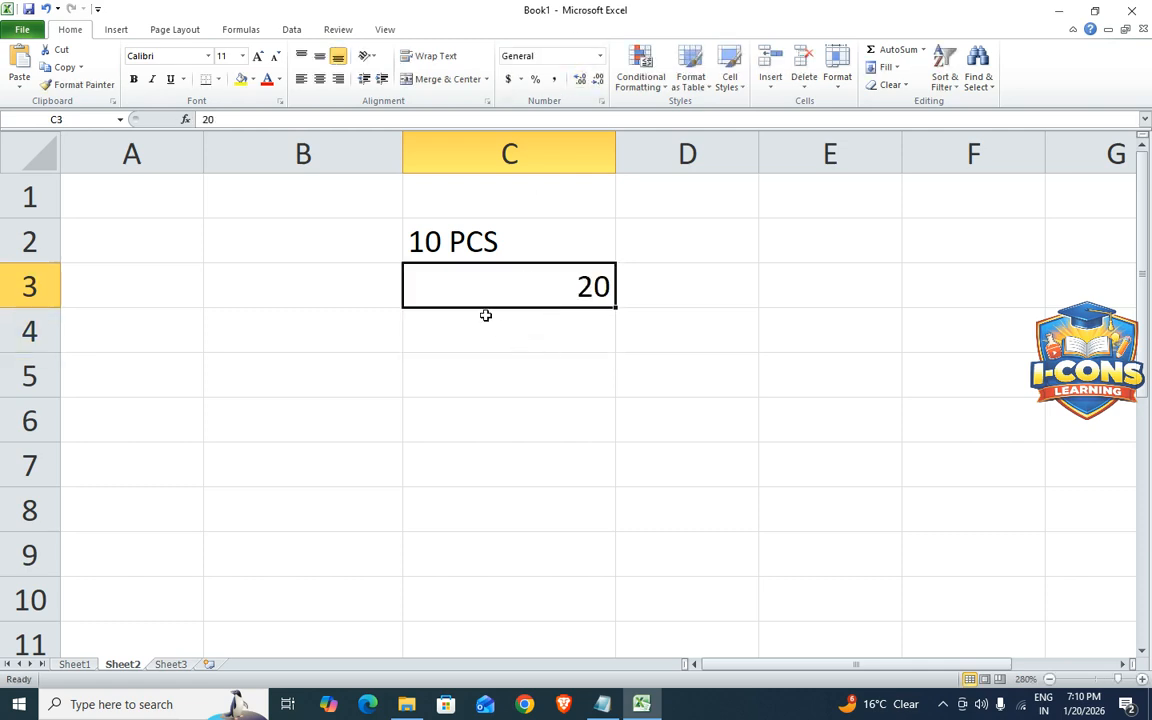
{"action": "key", "text": "F2"}
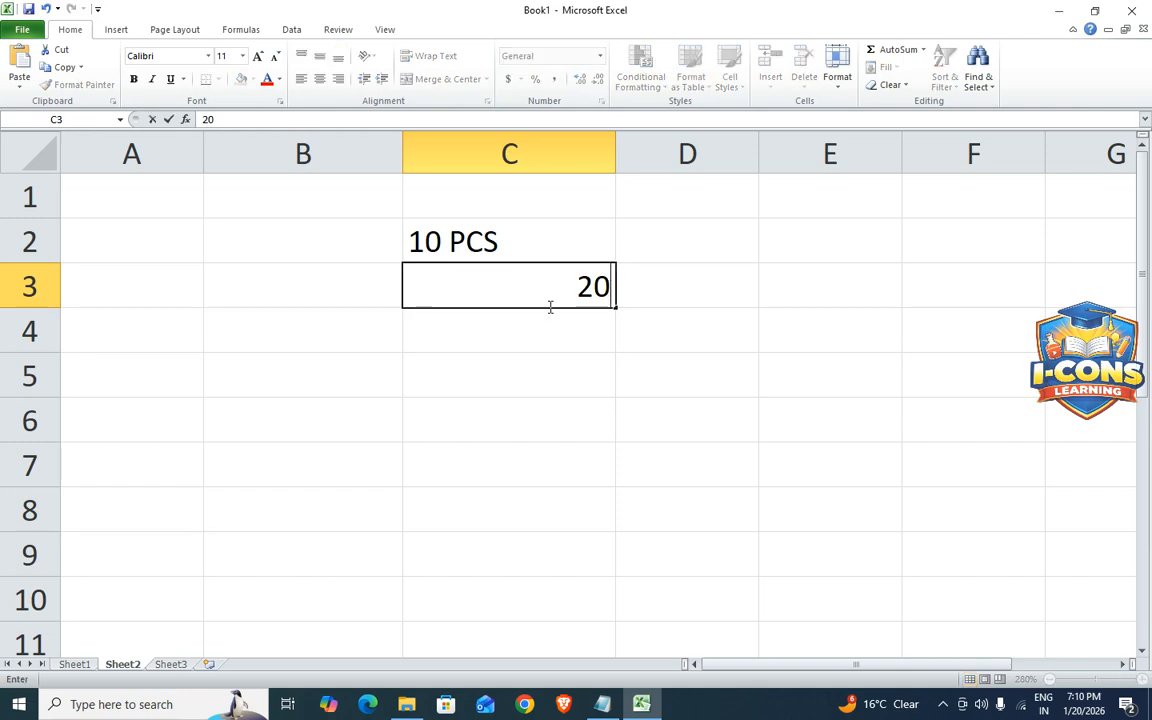
{"action": "type", "text": "PCS"}
{"action": "key", "text": "Return"}
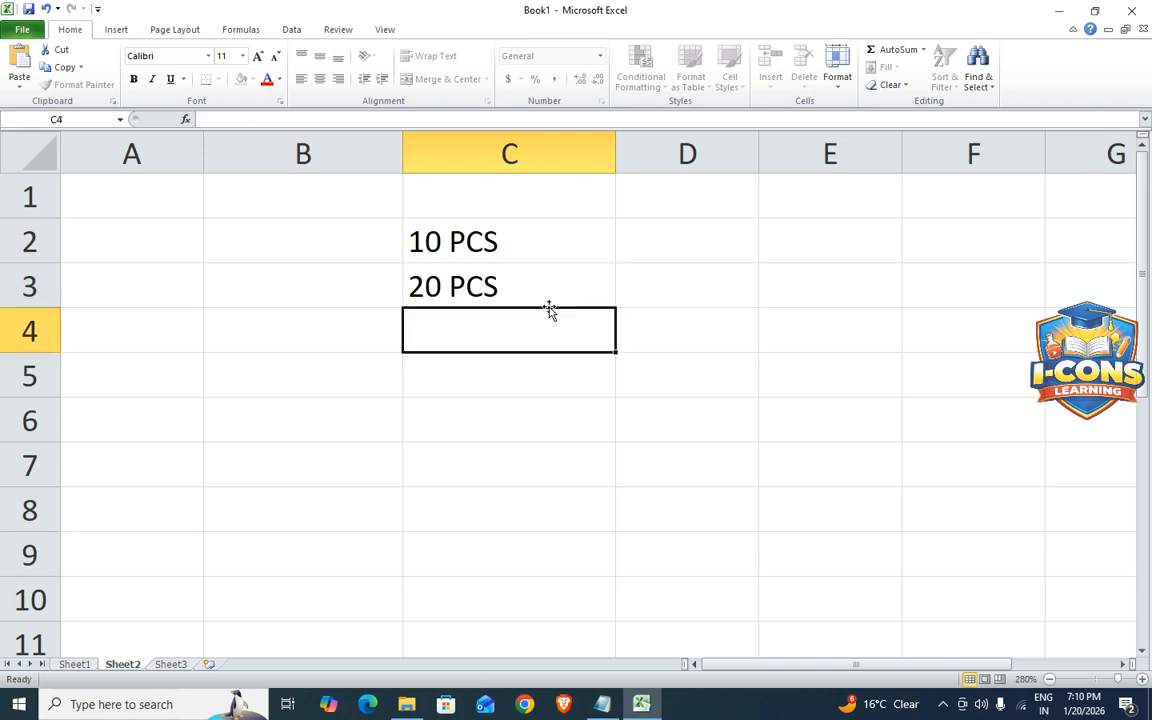
{"action": "type", "text": "30 PCS"}
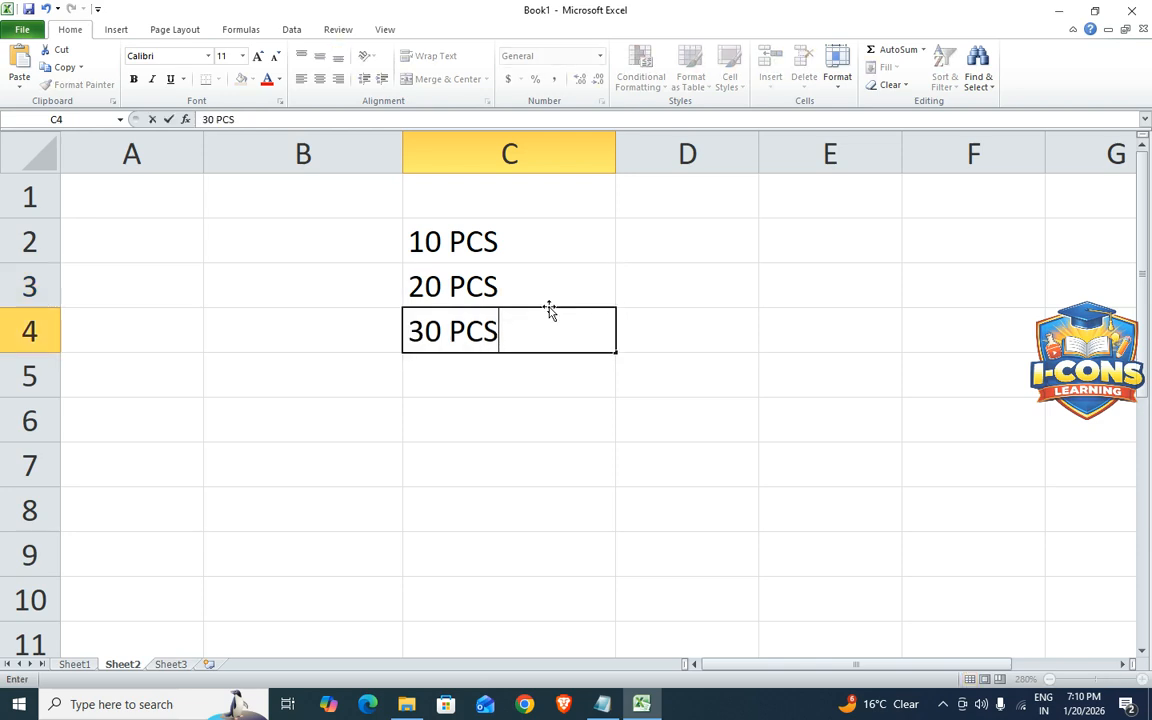
{"action": "key", "text": "Return"}
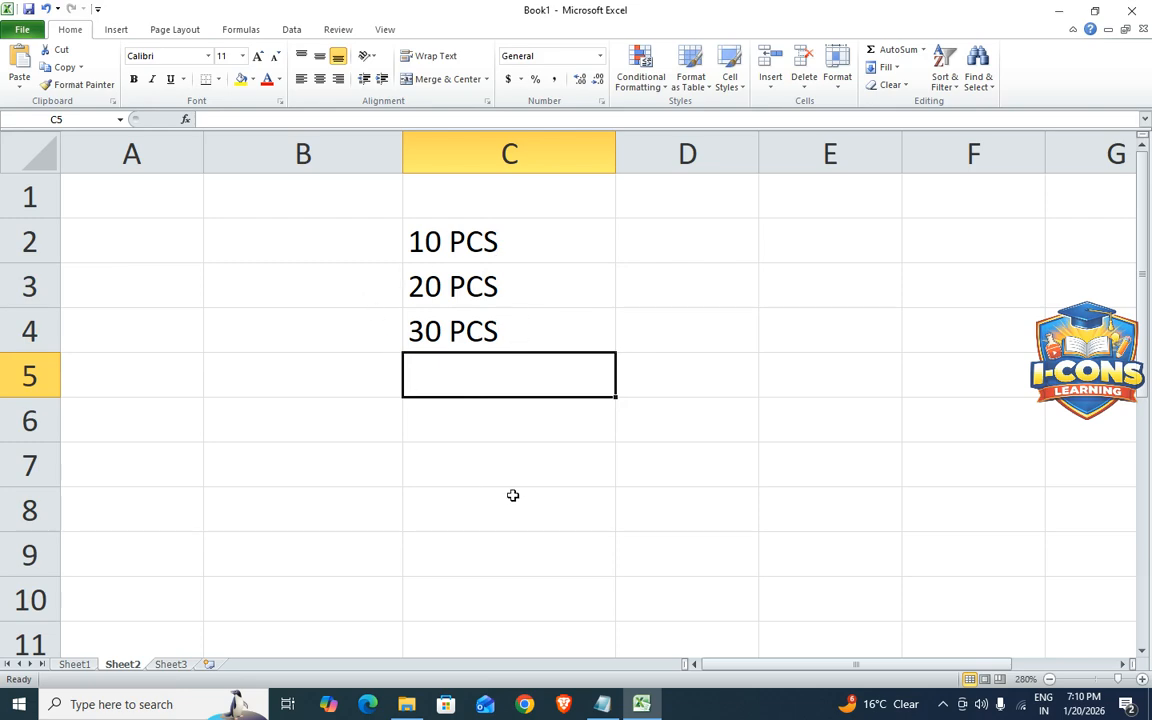
Try to total the PCS entries in cell C5 with the formula =SUM(C2:C4)
{"action": "key", "text": "alt"}
{"action": "key", "text": "alt+="}
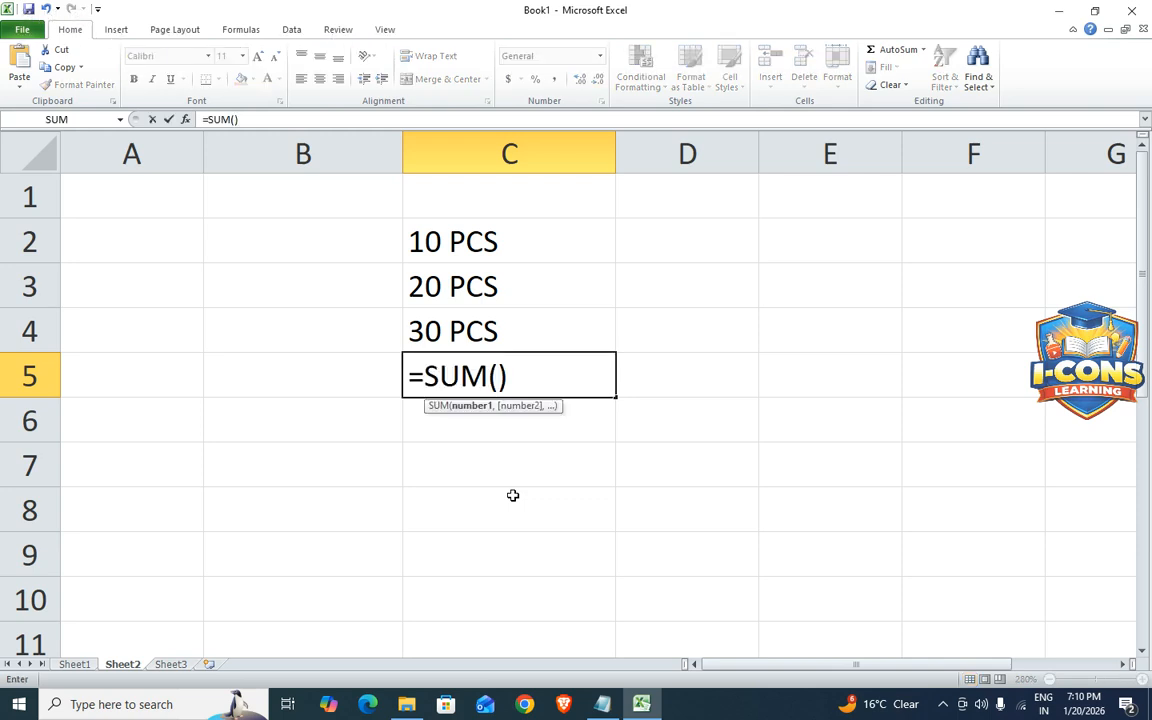
{"action": "key", "text": "Up"}
{"action": "key", "text": "Up"}
{"action": "key", "text": "shift+Up"}
{"action": "key", "text": "shift+Down"}
{"action": "key", "text": "Return"}
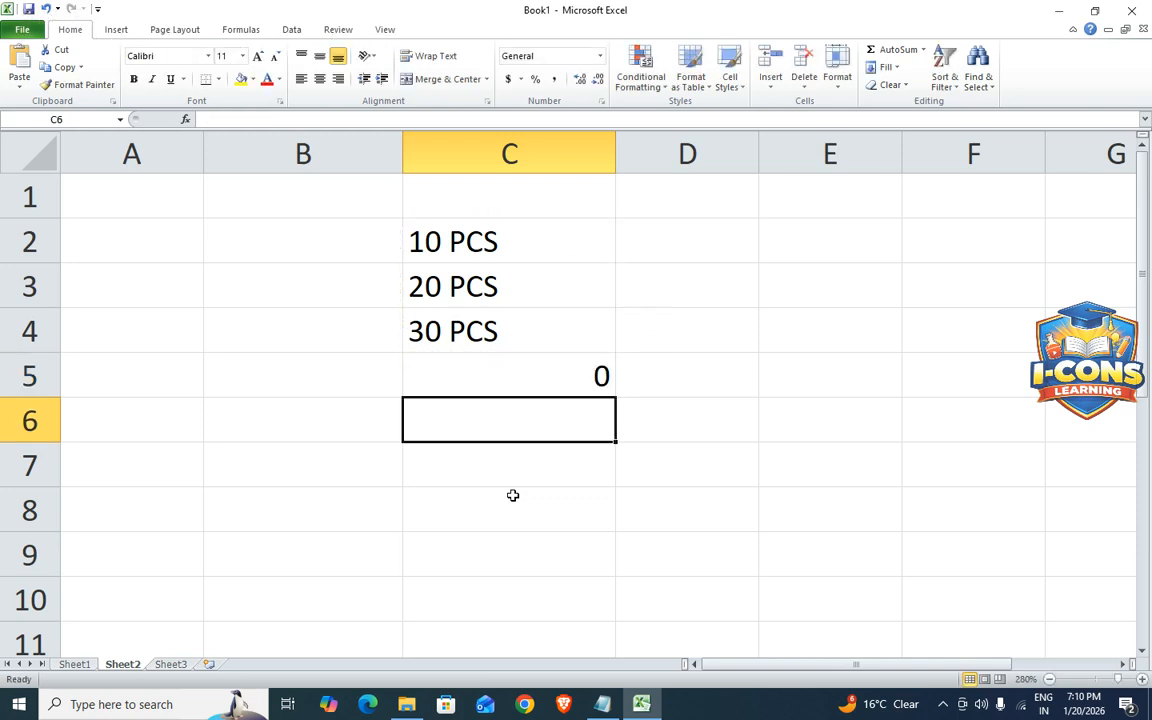
{"action": "key", "text": "Up"}
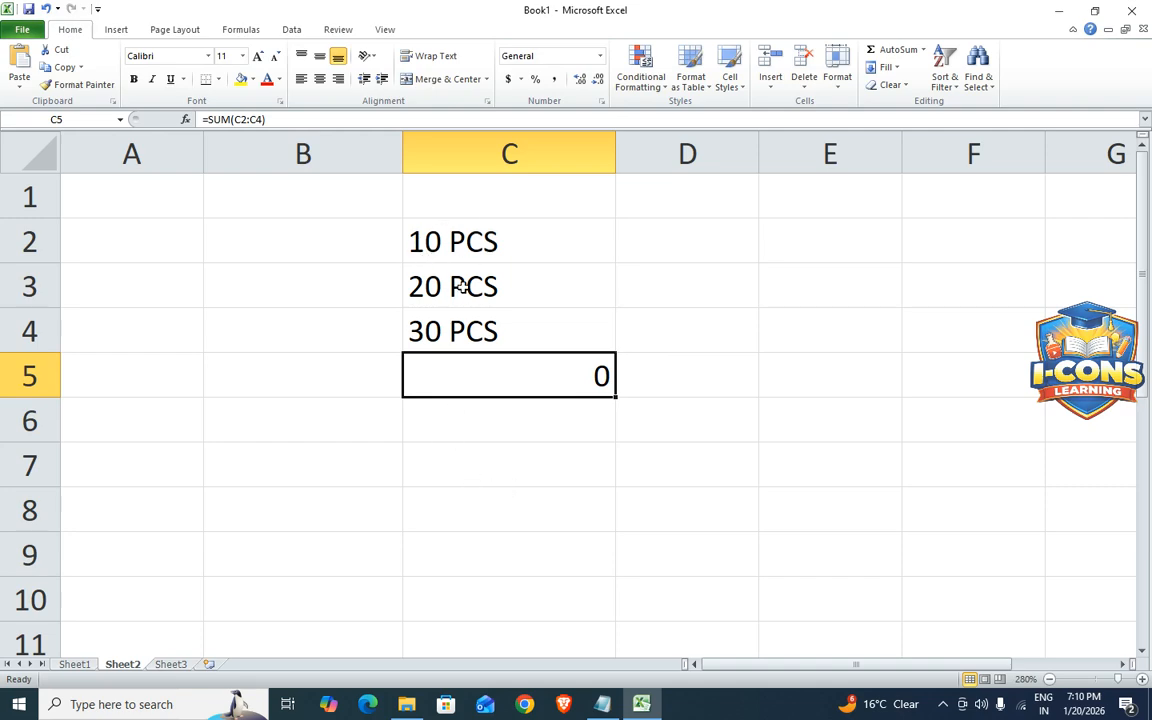
Clear the PCS entries and the SUM formula from cells C2:C5
{"action": "left_click", "coordinate": [512, 424]}
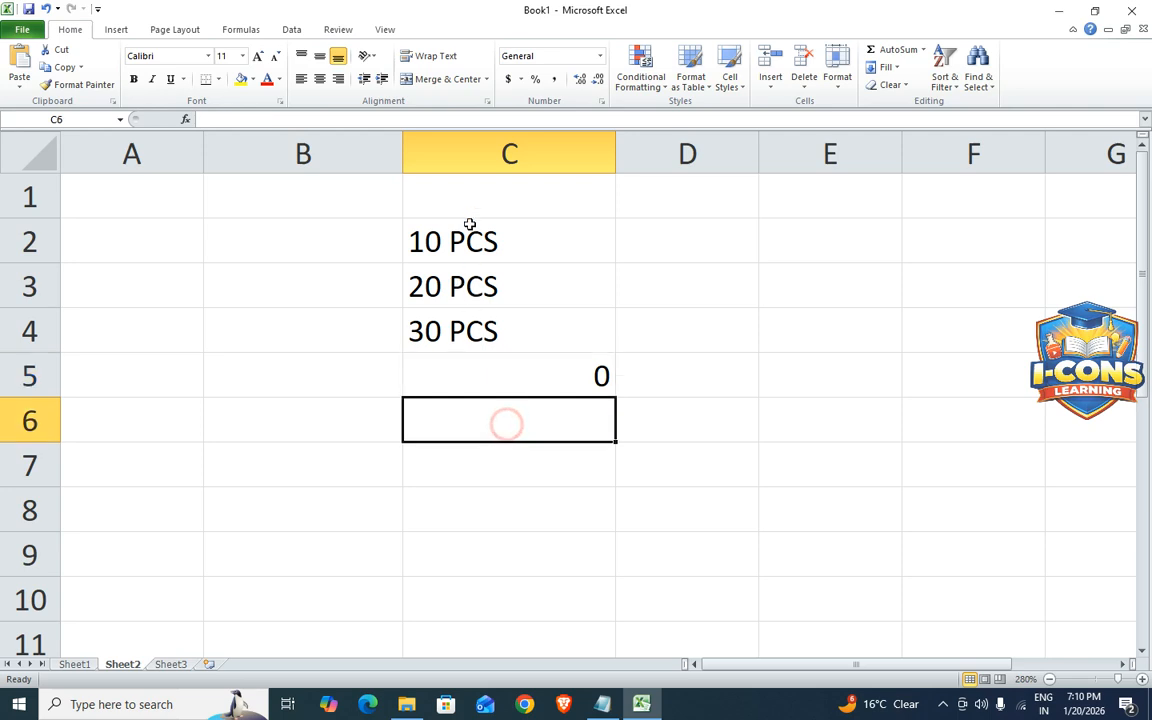
{"action": "left_click", "coordinate": [487, 262]}
{"action": "left_click_drag", "start_coordinate": [487, 268], "coordinate": [548, 381]}
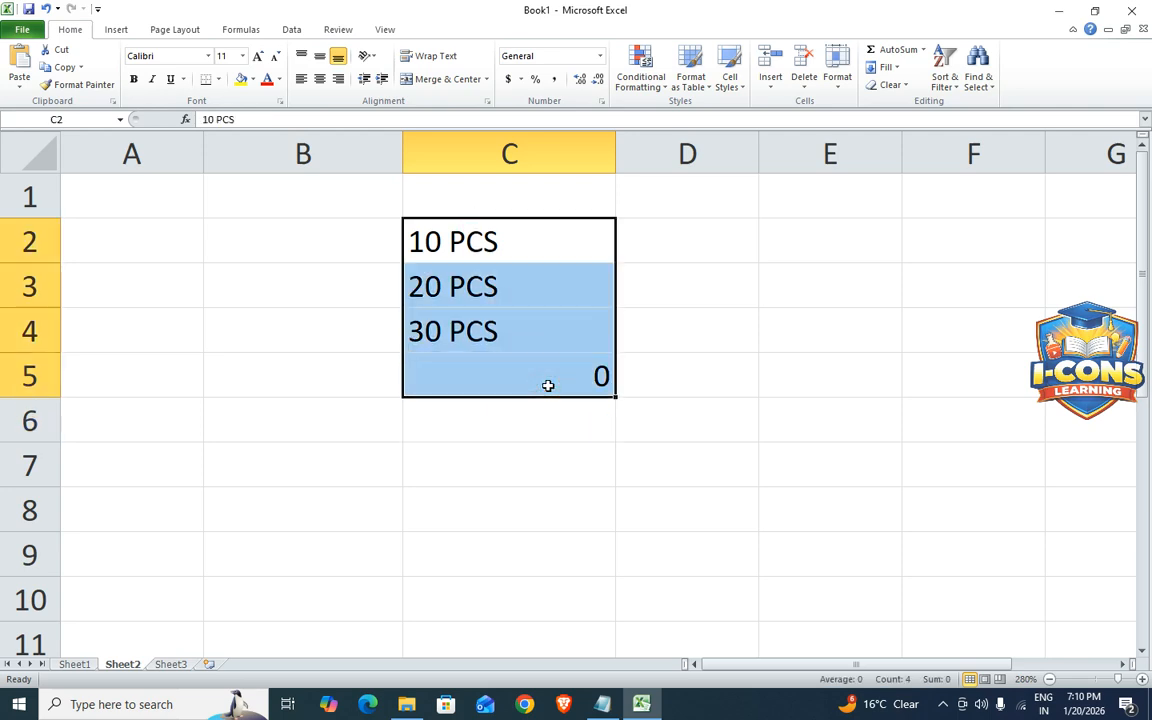
{"action": "key", "text": "Delete"}
{"action": "left_click", "coordinate": [537, 483]}
Apply the custom number format # "KG" to cells C2:C7
{"action": "left_click_drag", "start_coordinate": [494, 244], "coordinate": [496, 480]}
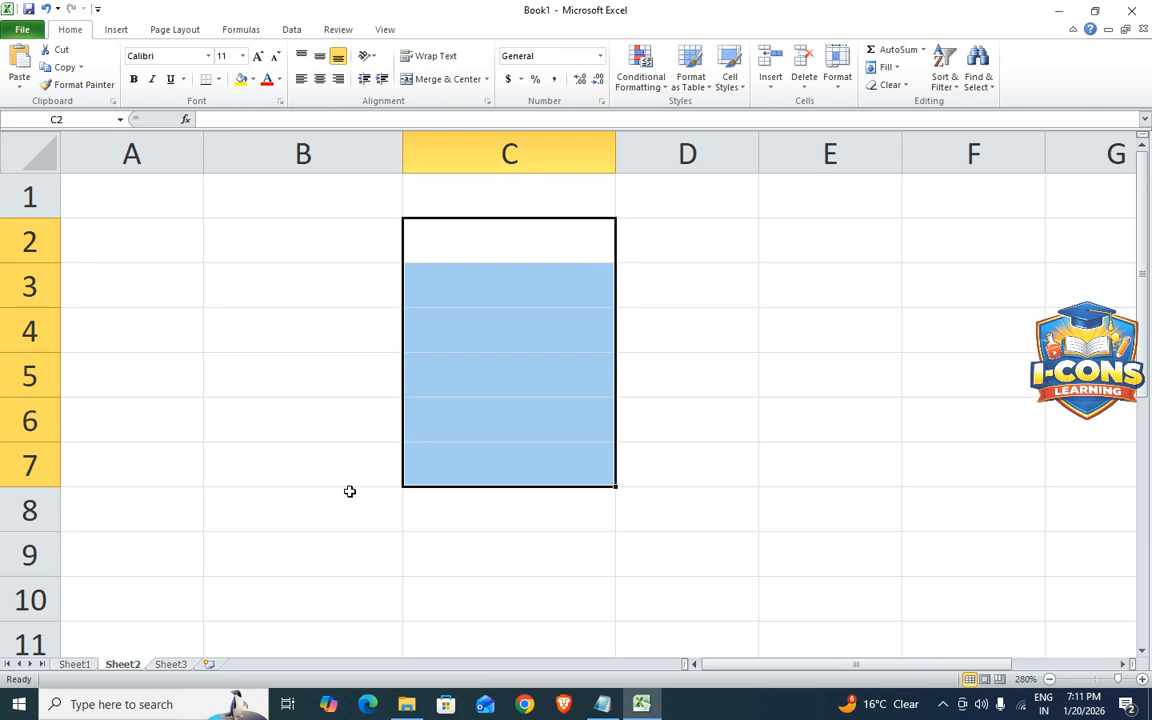
{"action": "key", "text": "ctrl+1"}
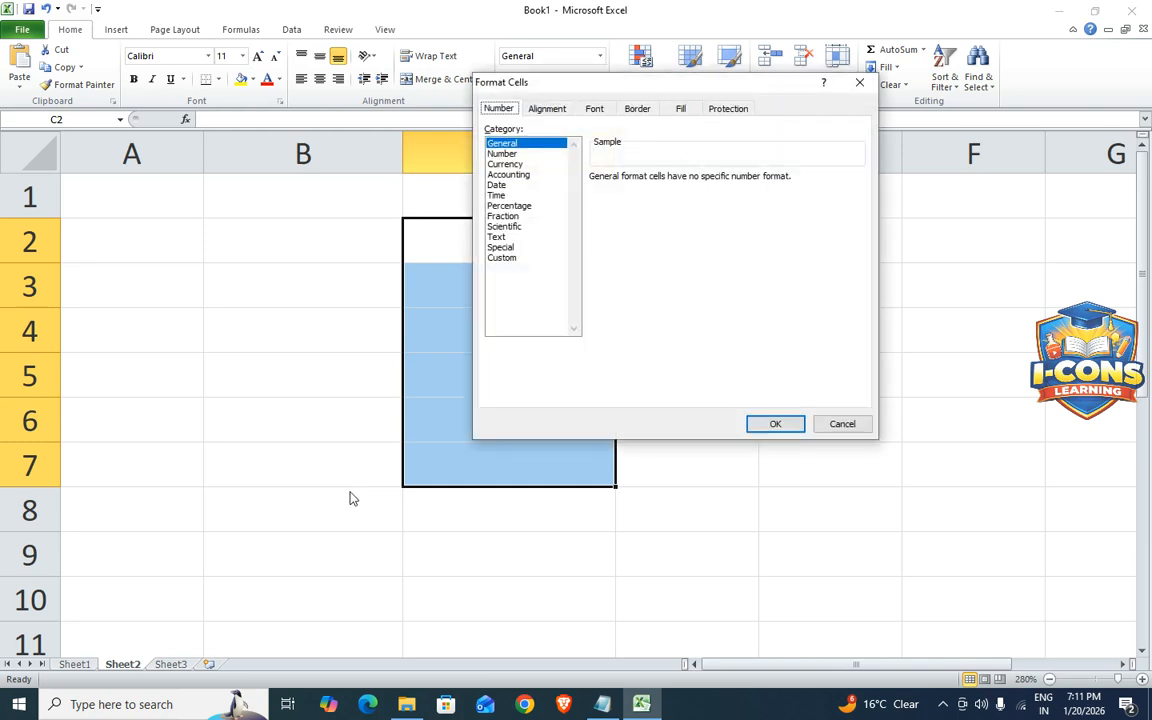
{"action": "left_click", "coordinate": [508, 258]}
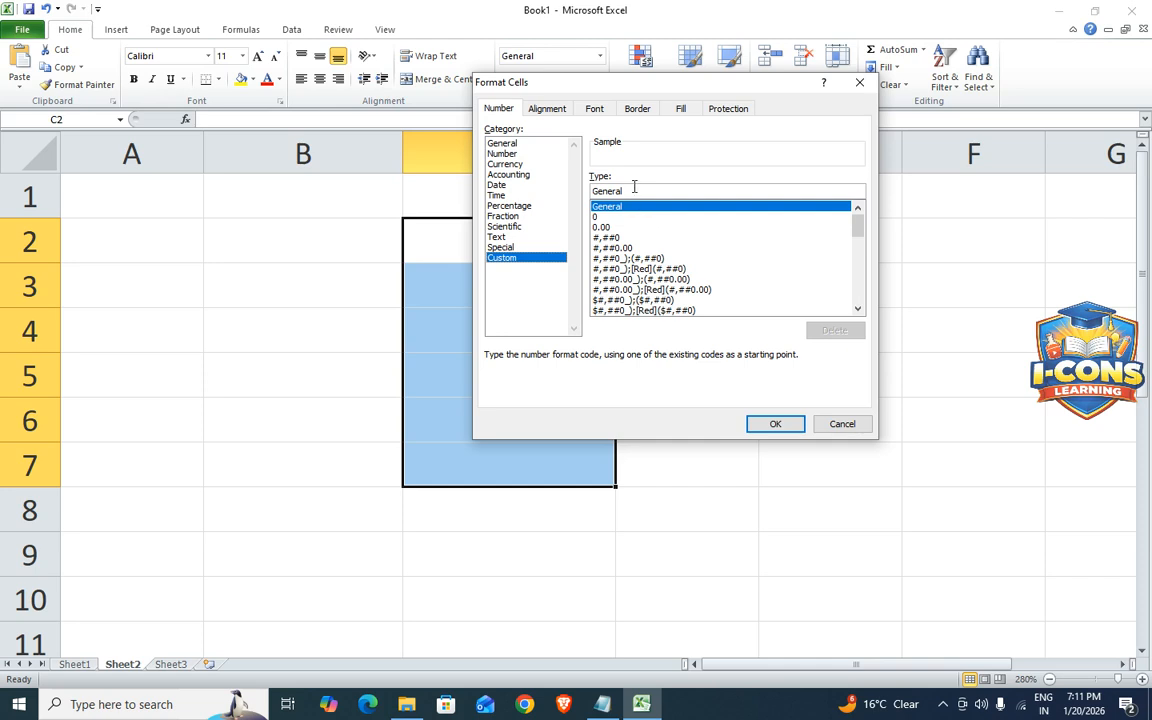
{"action": "double_click", "coordinate": [605, 190]}
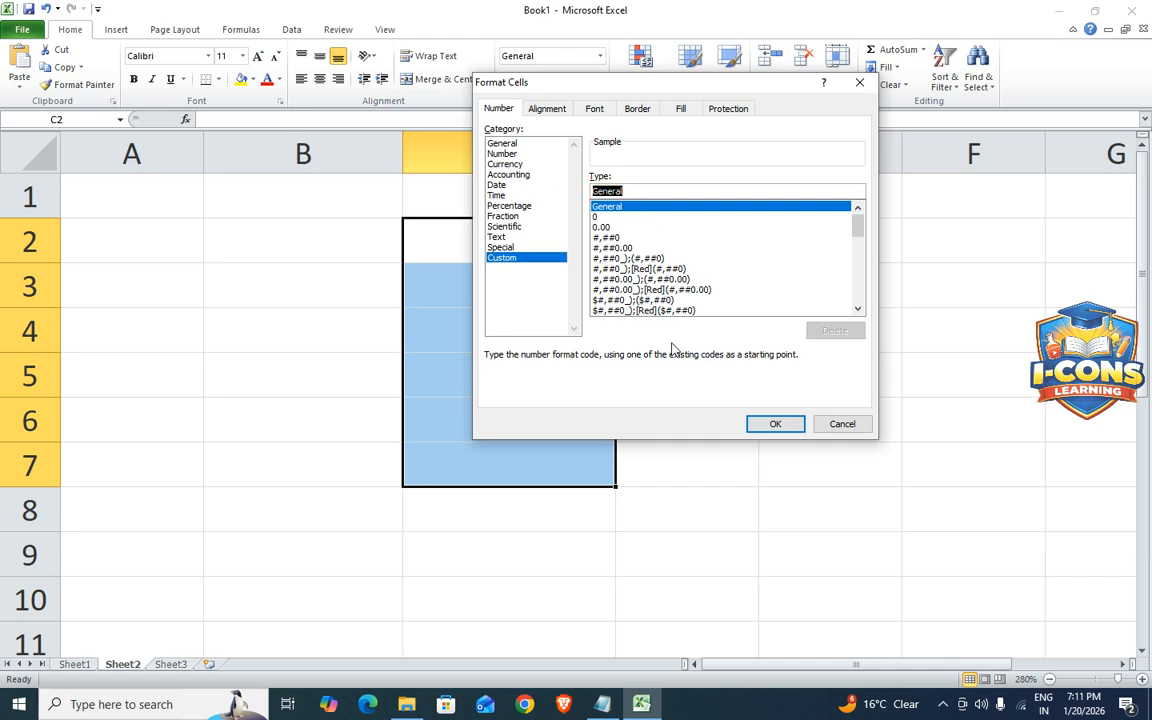
{"action": "type", "text": "0"}
{"action": "key", "text": "BackSpace"}
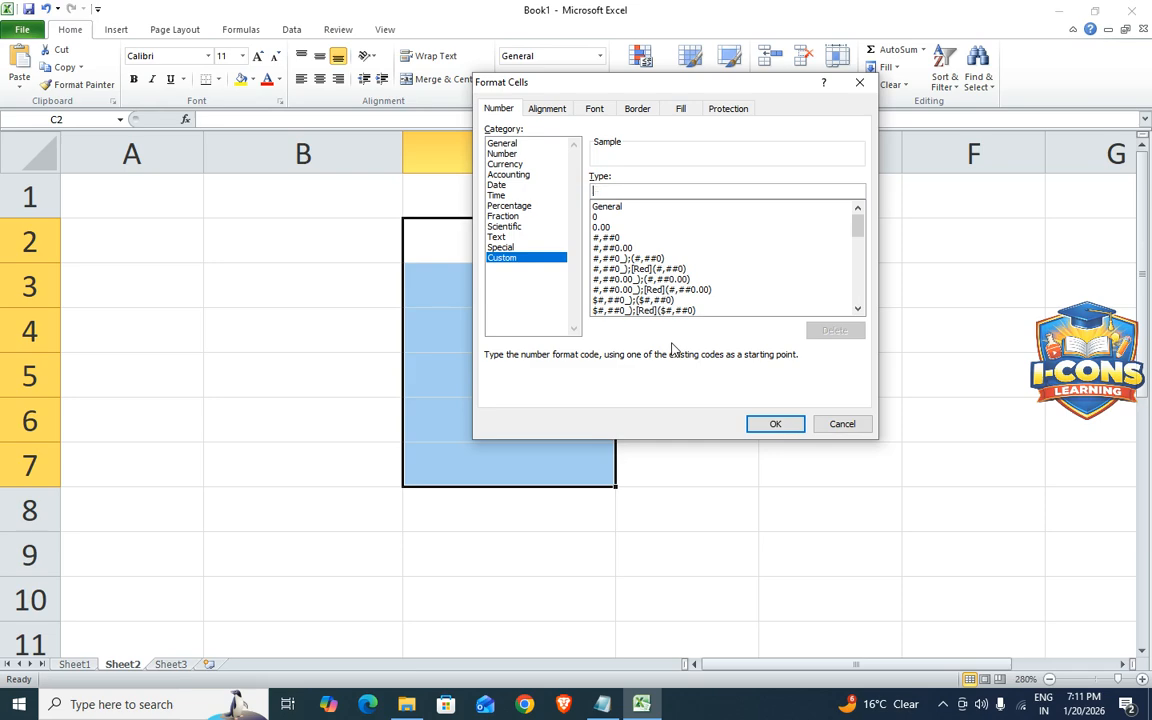
{"action": "type", "text": "#"}
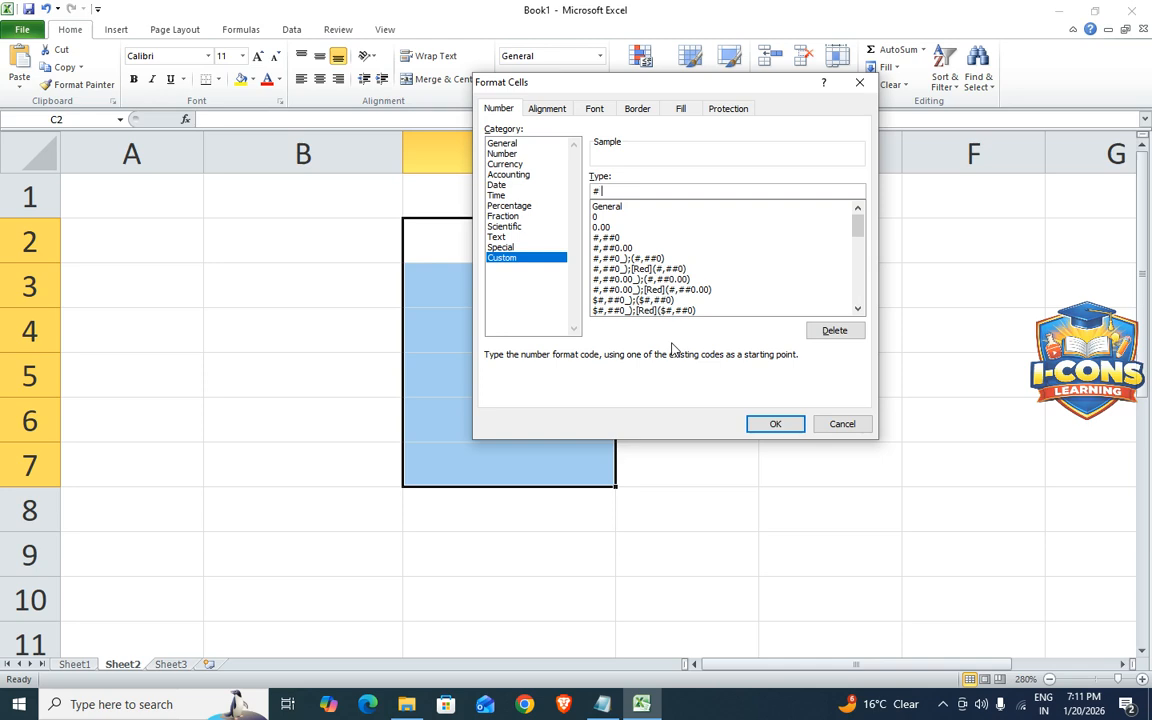
{"action": "type", "text": " \"KG\""}
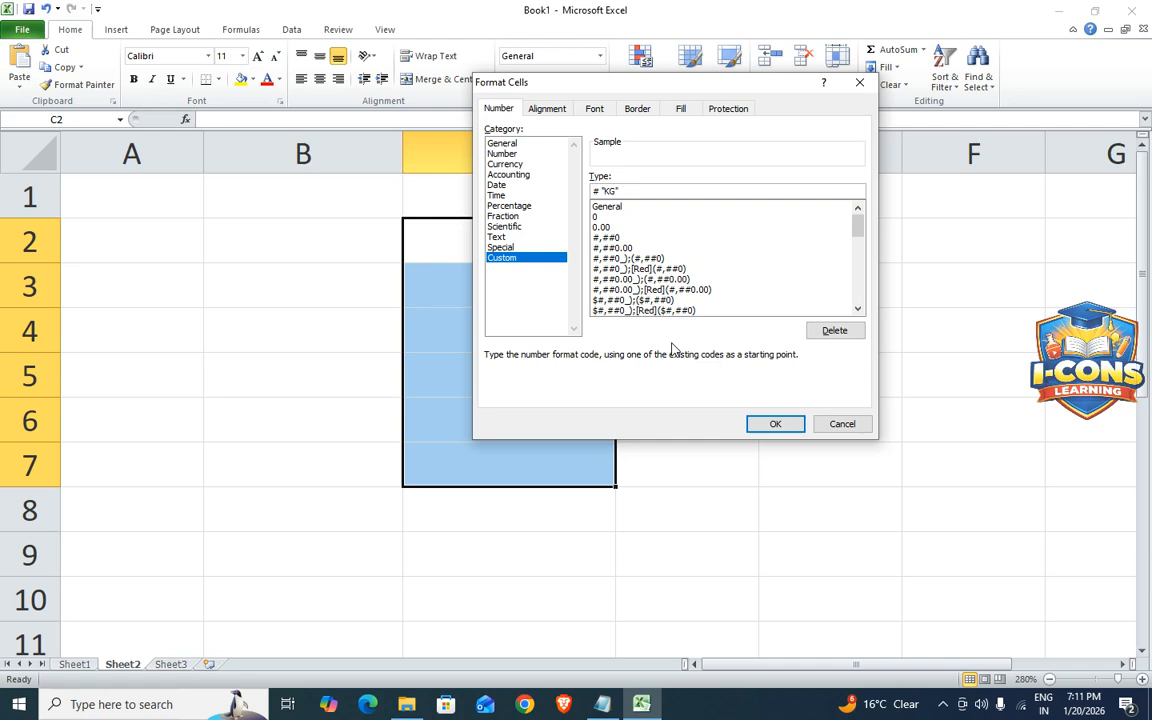
{"action": "left_click", "coordinate": [763, 421]}
Enter the quantities 5, 6, 150 and 65 as plain numbers in cells C2 to C5
{"action": "left_click", "coordinate": [499, 250]}
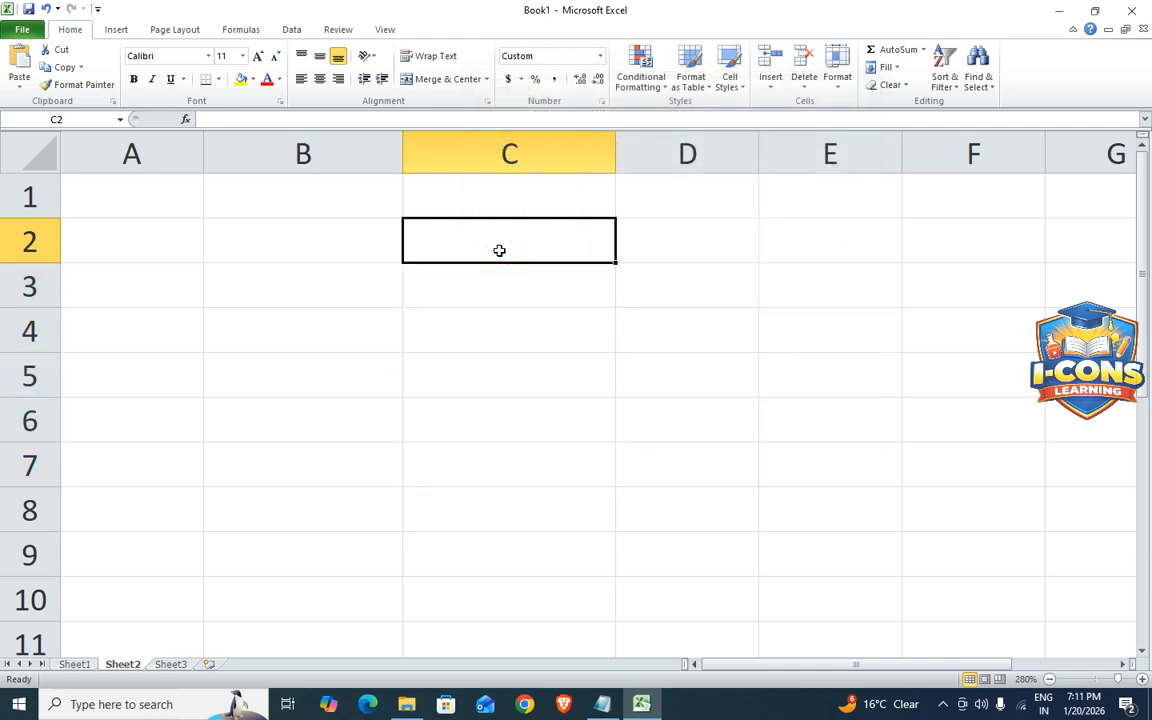
{"action": "type", "text": "5"}
{"action": "key", "text": "Return"}
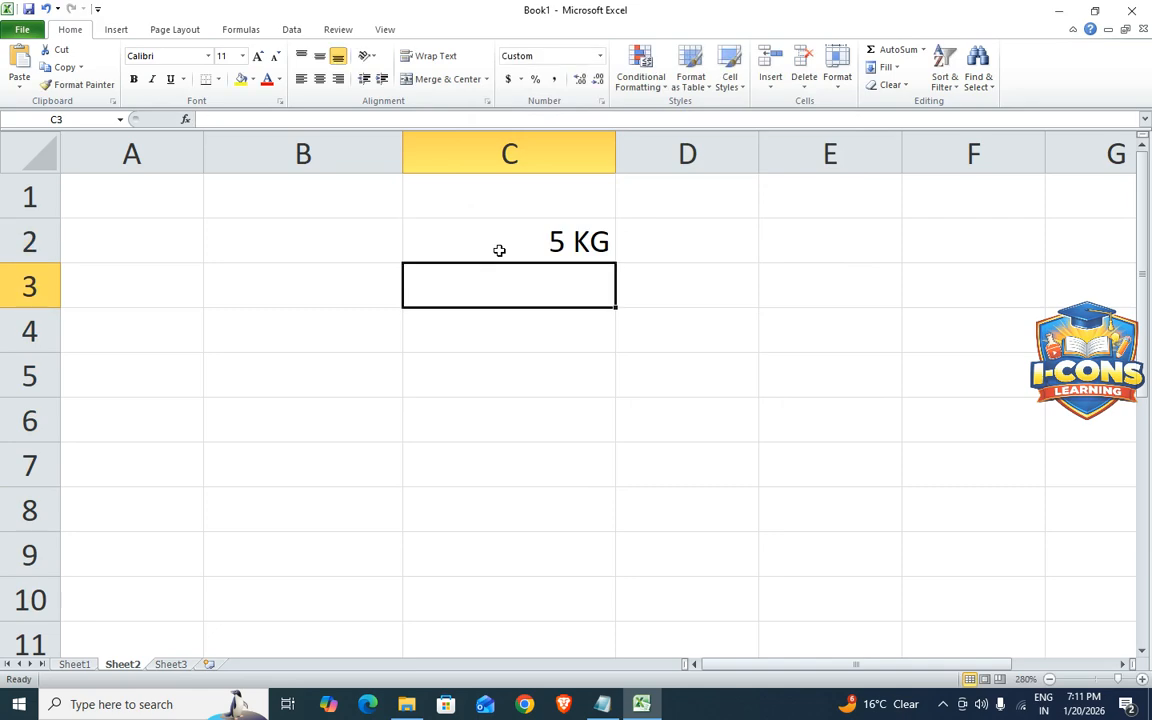
{"action": "type", "text": "6"}
{"action": "key", "text": "Return"}
{"action": "type", "text": "150"}
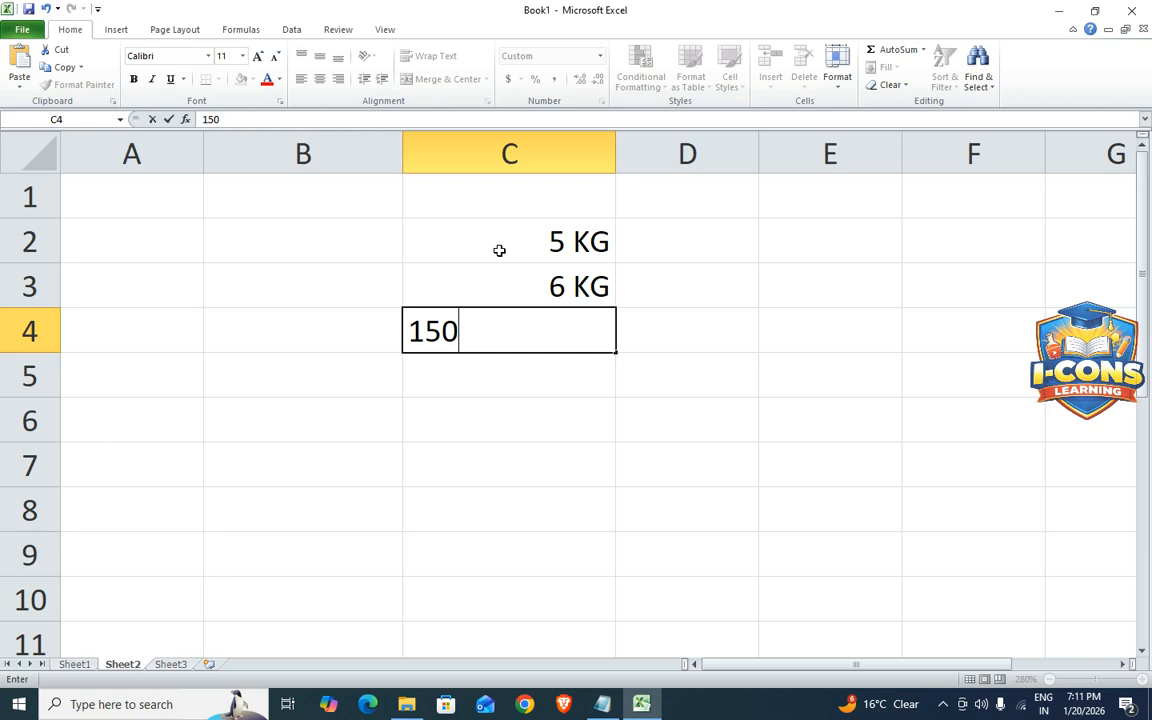
{"action": "key", "text": "Return"}
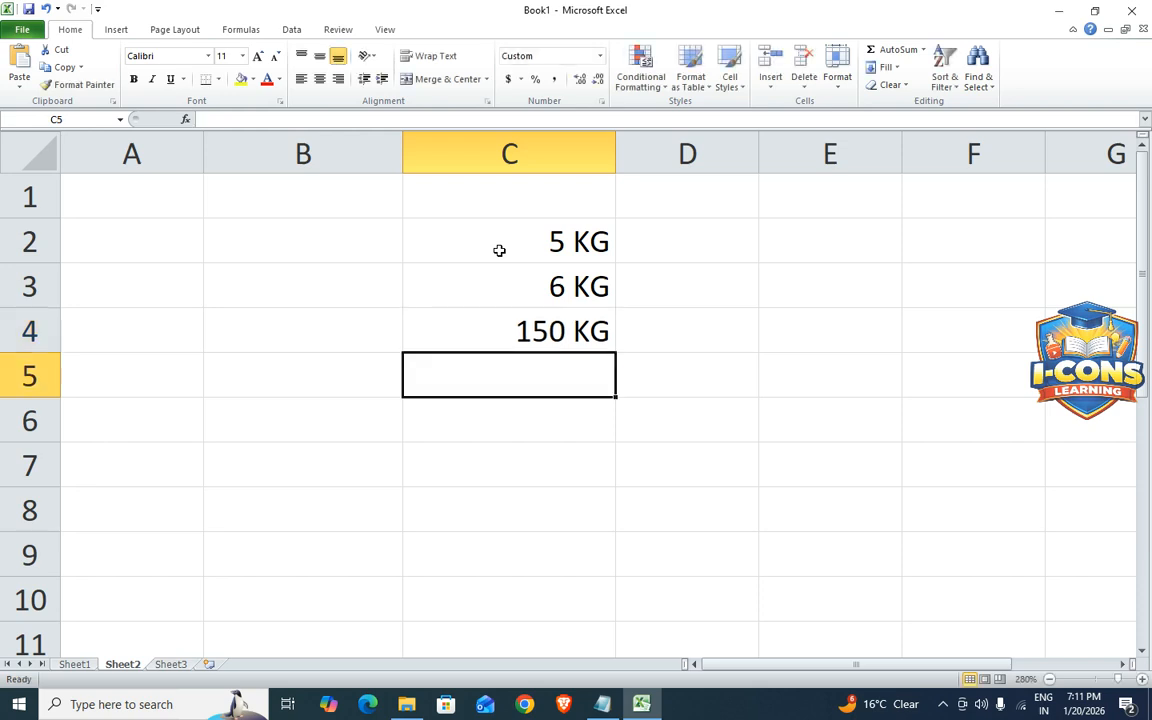
{"action": "type", "text": "65"}
{"action": "key", "text": "Return"}
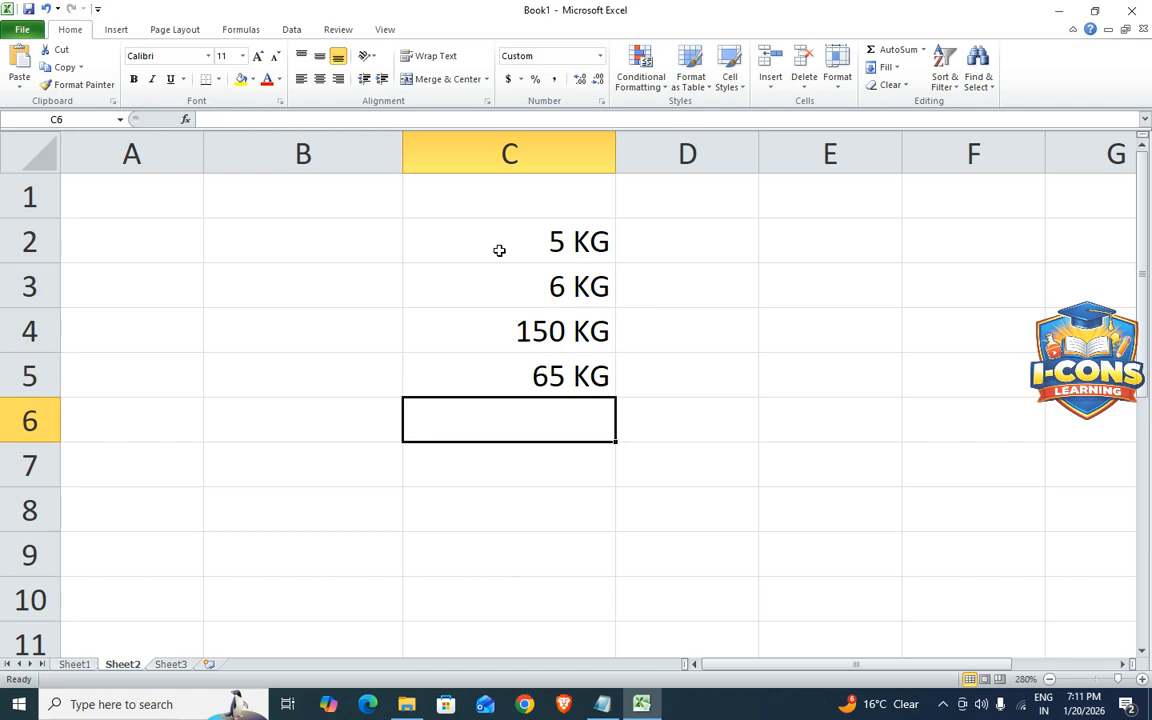
Total the KG quantities in cell C6 with the formula =SUM(C2:C5)
{"action": "key", "text": "alt+equal"}
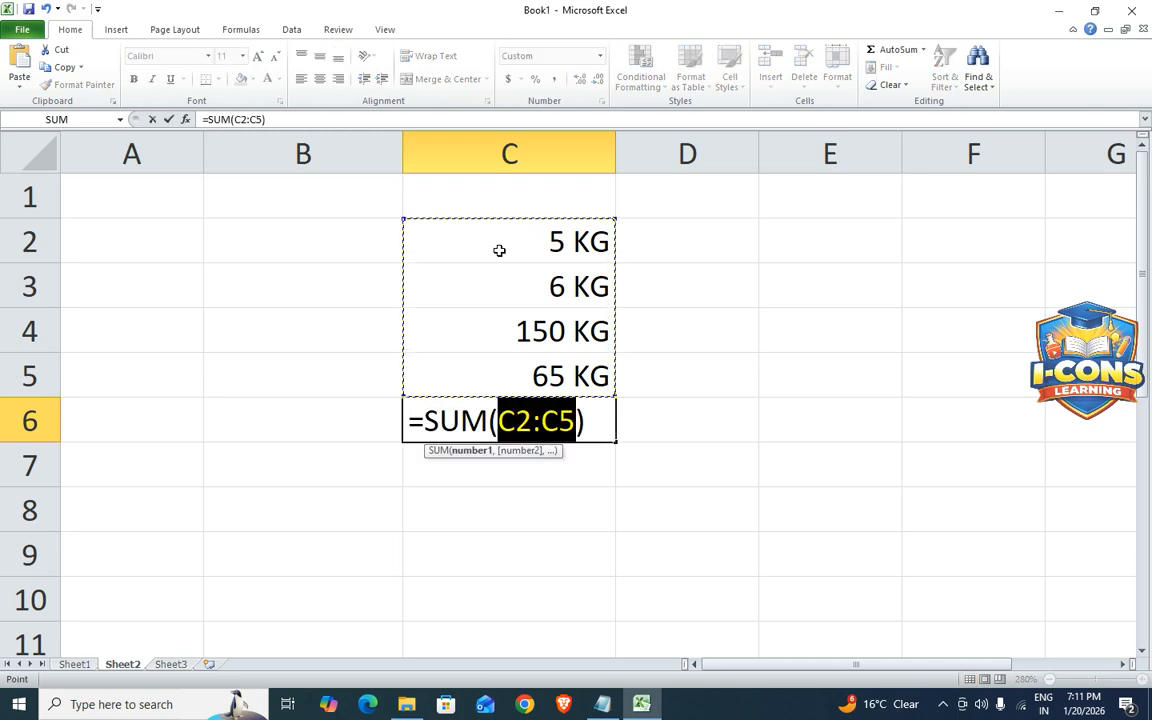
{"action": "key", "text": "Return"}
{"action": "key", "text": "Up"}
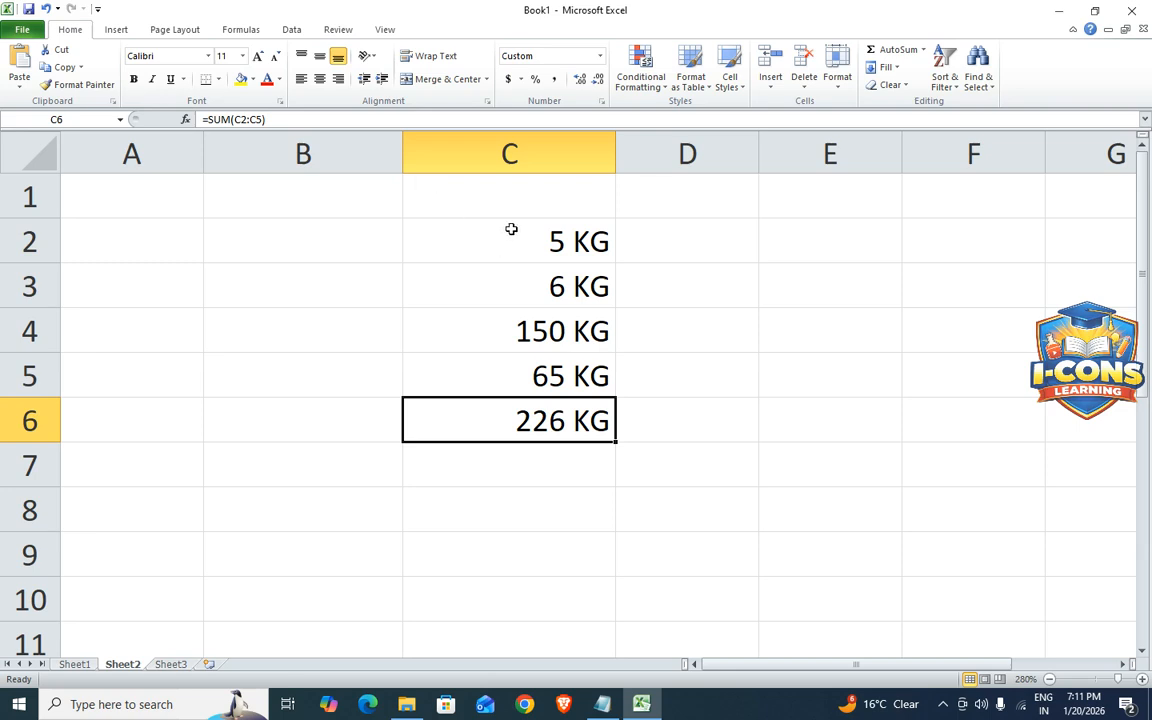
Clear the KG quantities and total from cells C2:C7 and change their custom number format to # "PCS"
{"action": "left_click_drag", "start_coordinate": [512, 229], "coordinate": [539, 446]}
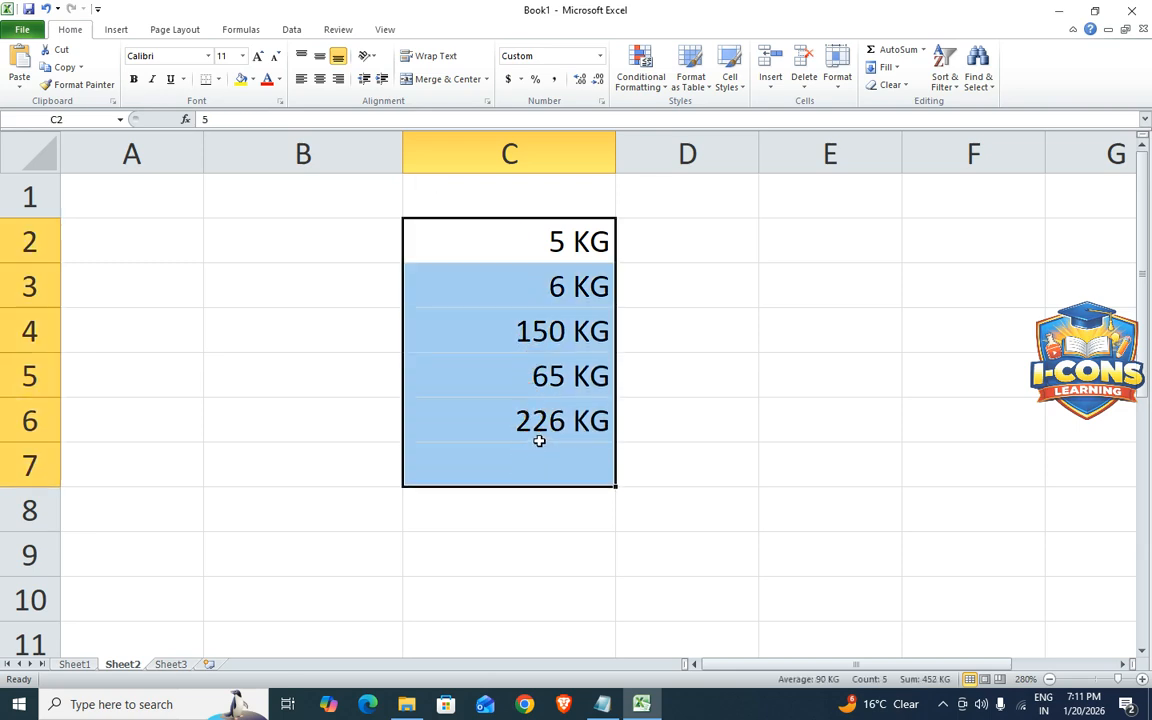
{"action": "key", "text": "Delete"}
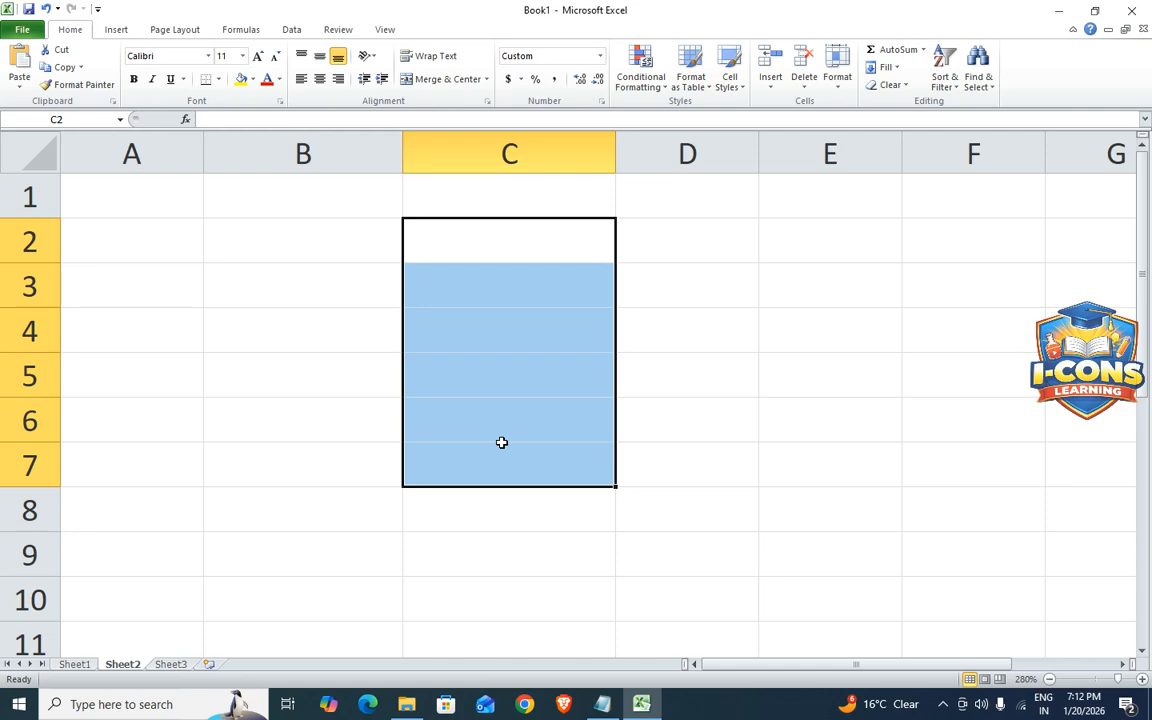
{"action": "key", "text": "ctrl+1"}
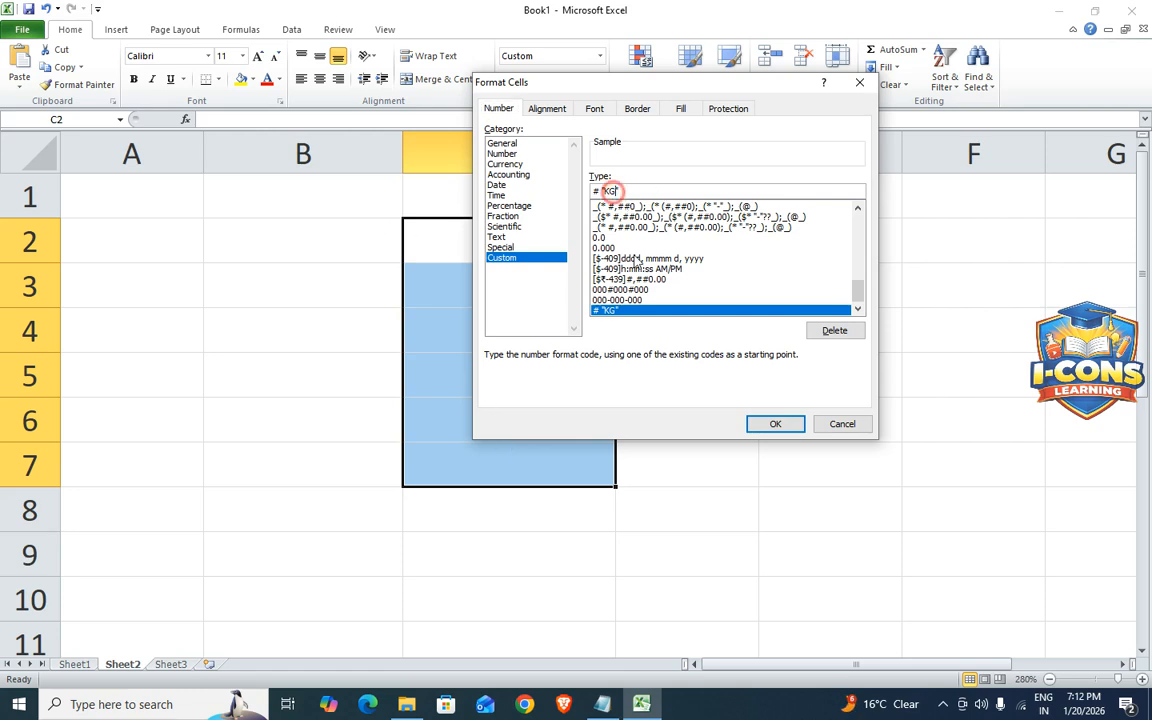
{"action": "key", "text": "BackSpace"}
{"action": "key", "text": "BackSpace"}
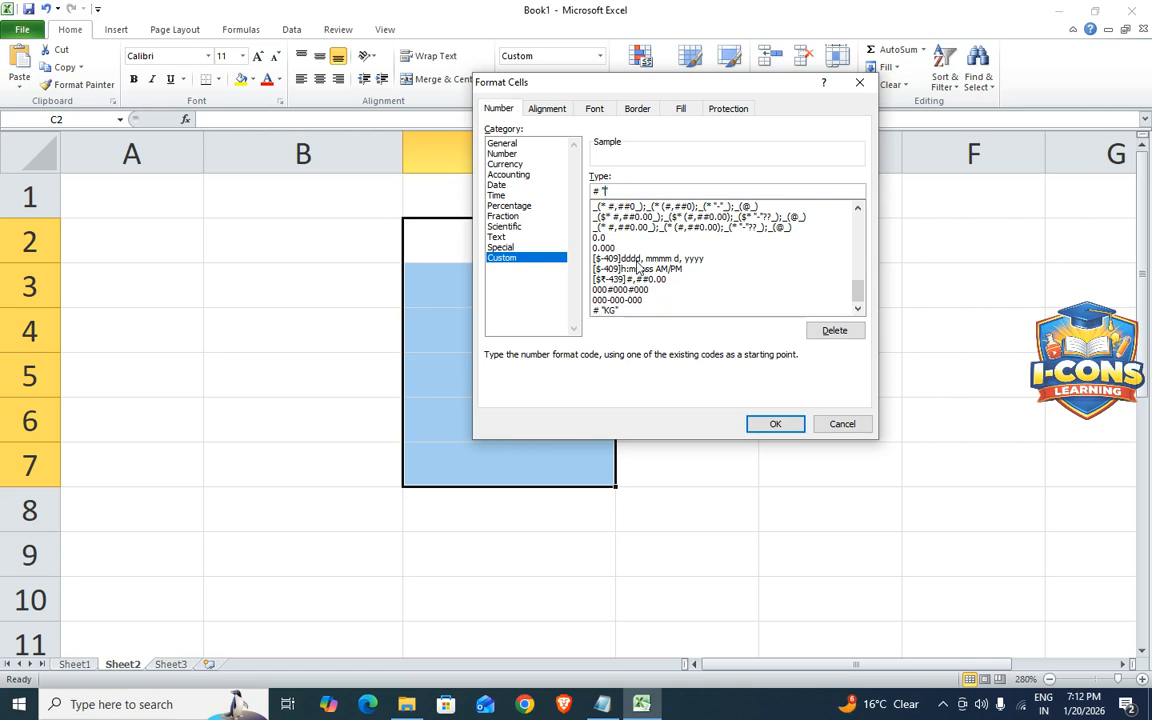
{"action": "type", "text": "PCS"}
{"action": "left_click", "coordinate": [775, 424]}
Enter the quantities 10, 20, 45 and 54 as plain numbers in cells C2 to C5
{"action": "left_click", "coordinate": [509, 259]}
{"action": "type", "text": "10"}
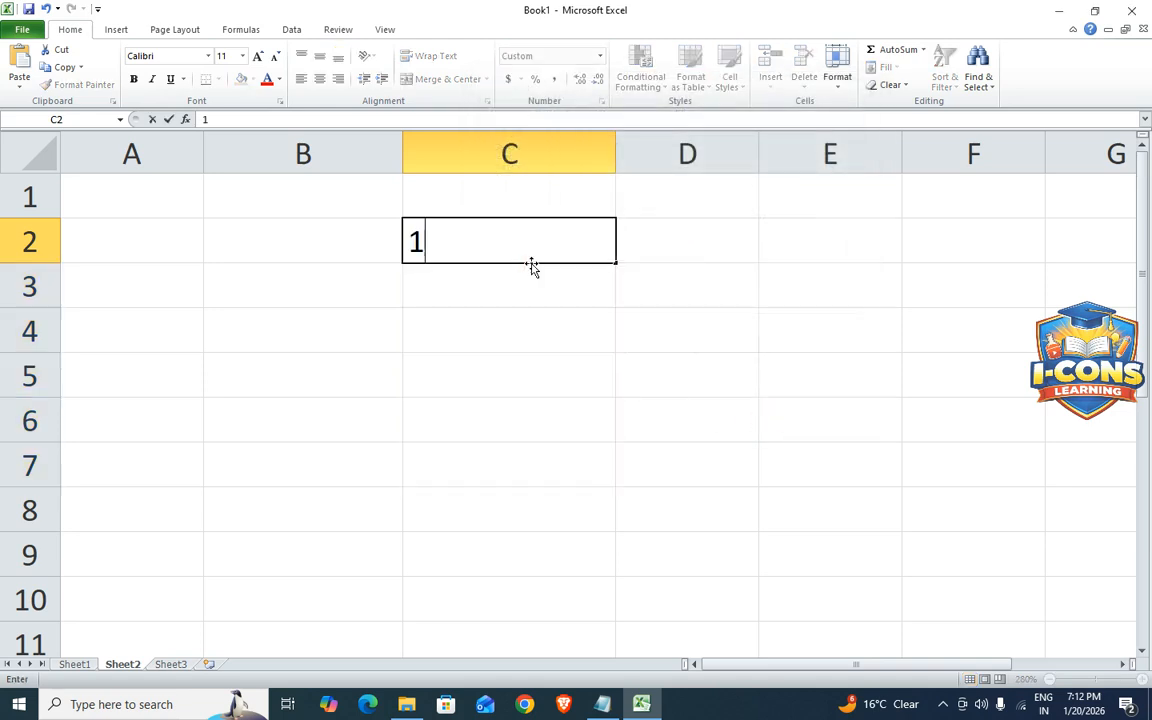
{"action": "key", "text": "Return"}
{"action": "type", "text": "20"}
{"action": "key", "text": "Return"}
{"action": "type", "text": "45"}
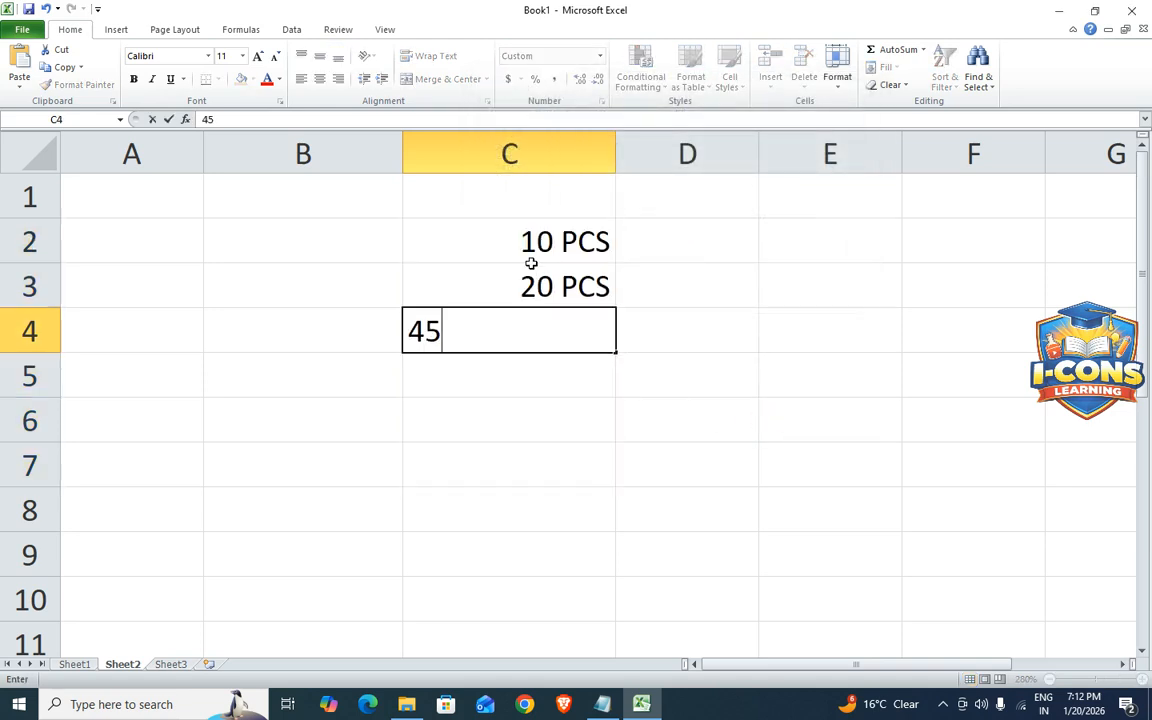
{"action": "key", "text": "Return"}
{"action": "type", "text": "54"}
{"action": "key", "text": "Return"}
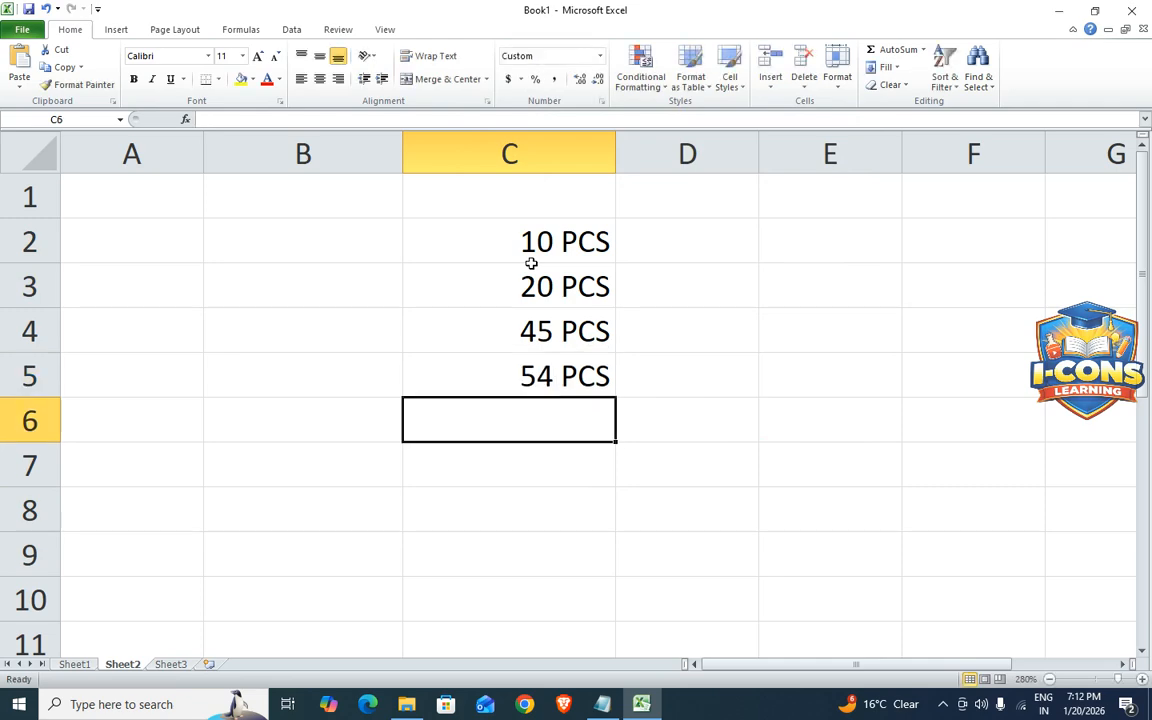
Total the PCS quantities in cell C6 with the formula =SUM(C2:C5)
{"action": "key", "text": "alt+equal"}
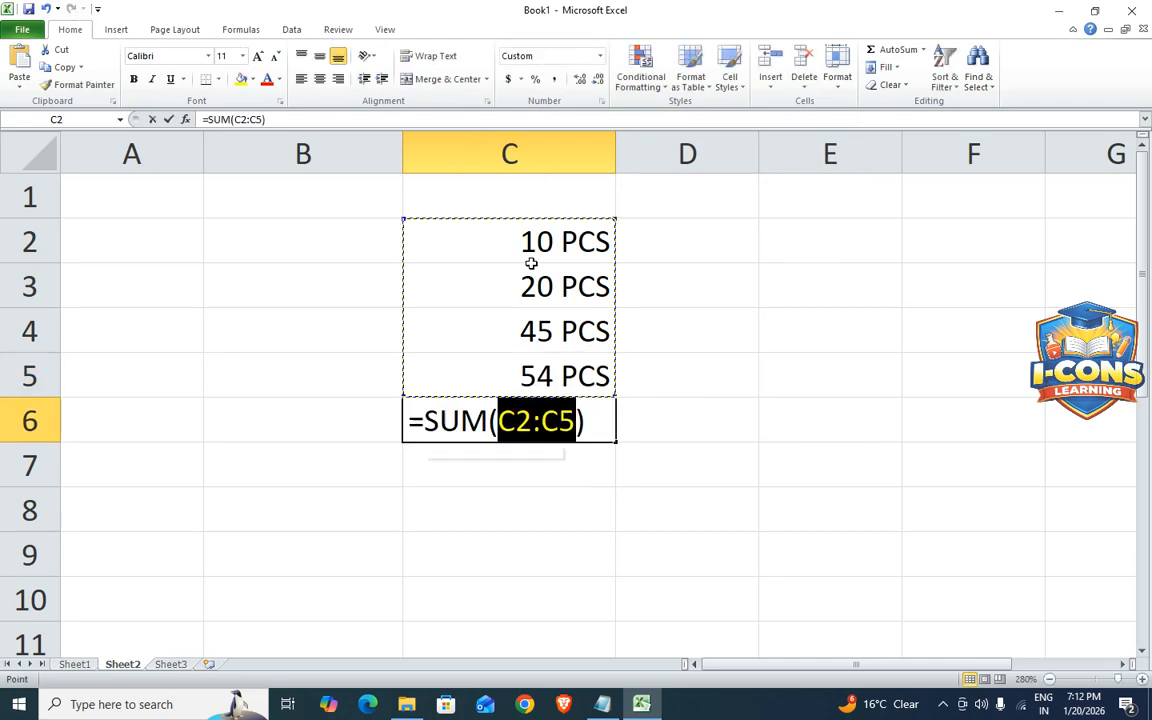
{"action": "key", "text": "Return"}
{"action": "key", "text": "Up"}
{"action": "key", "text": "Up"}
{"action": "key", "text": "Up"}
{"action": "key", "text": "Up"}
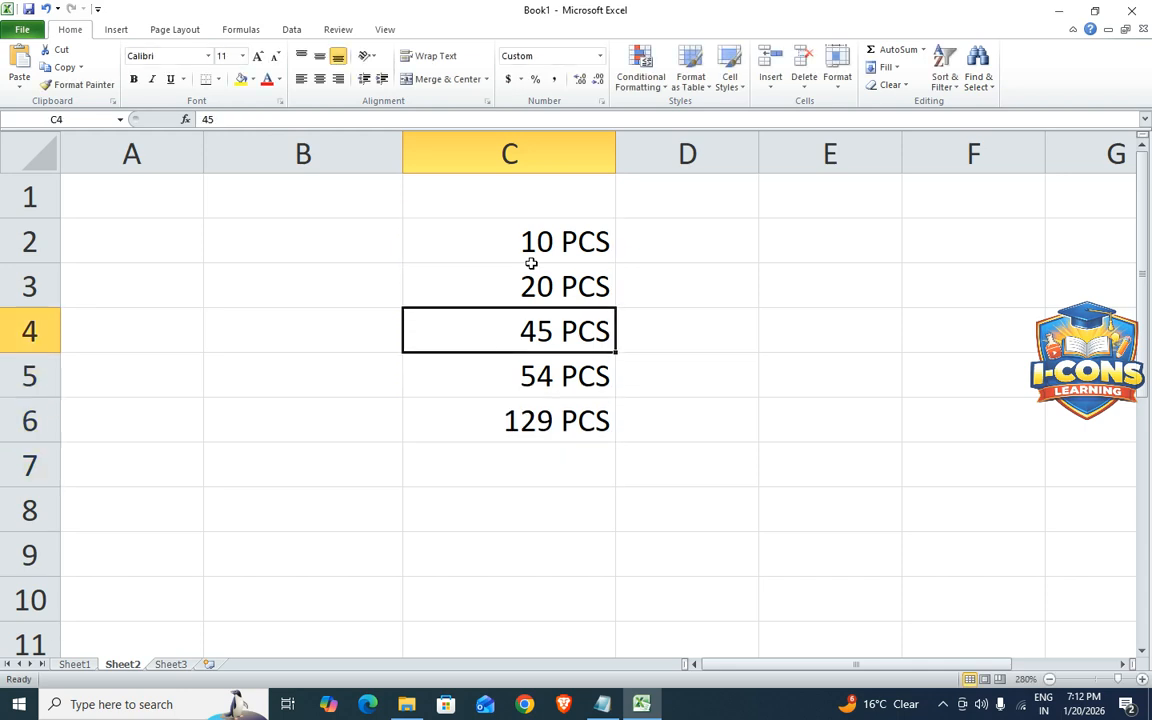
Examine the PCS-formatted quantities and their total in cells C2:C6
{"action": "left_click_drag", "start_coordinate": [545, 242], "coordinate": [545, 419]}
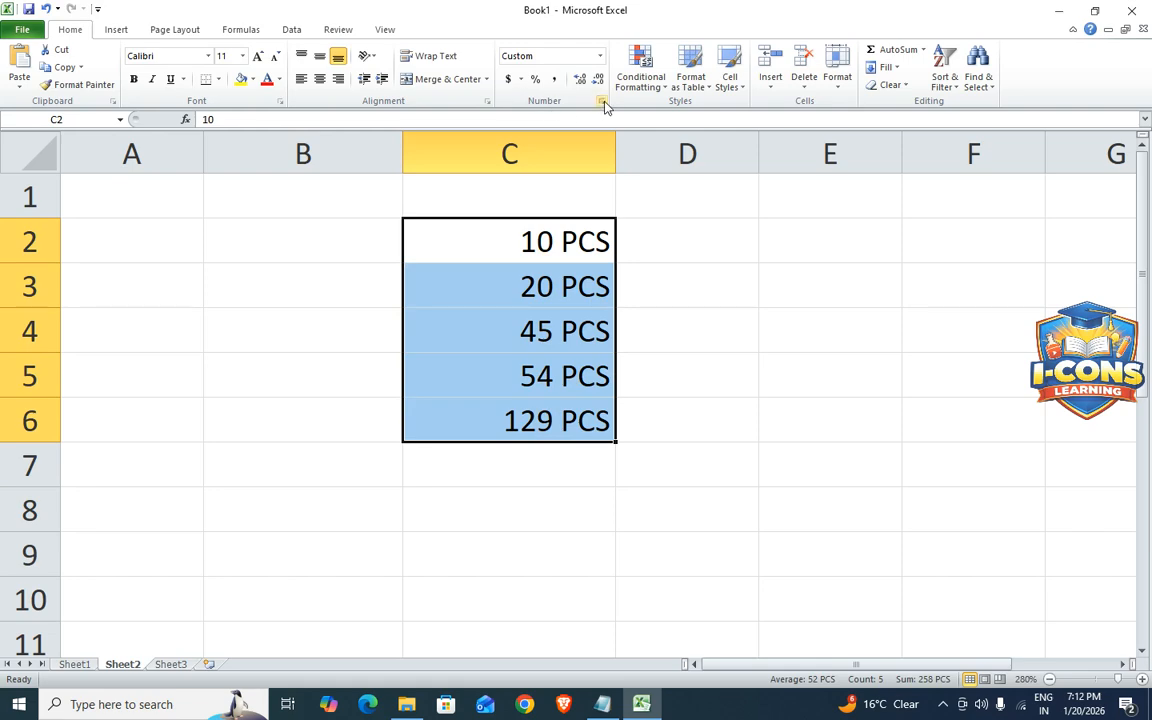
{"action": "left_click", "coordinate": [545, 329]}
{"action": "left_click_drag", "start_coordinate": [435, 242], "coordinate": [535, 429]}
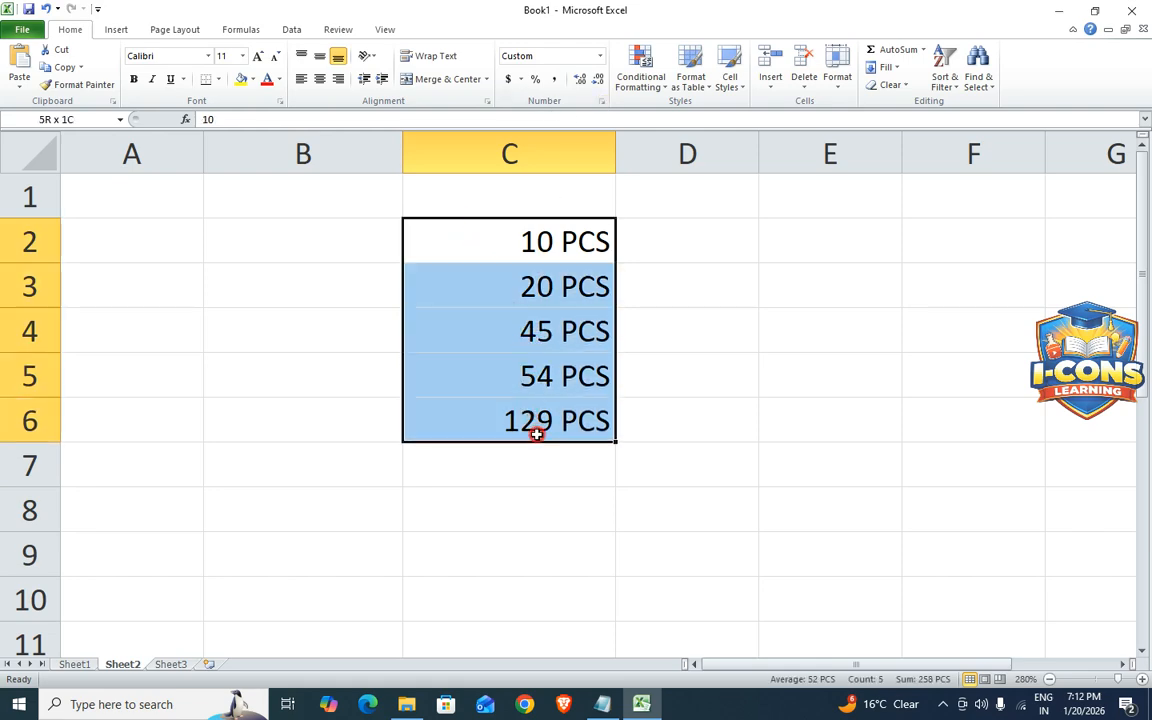
{"action": "left_click", "coordinate": [645, 372]}
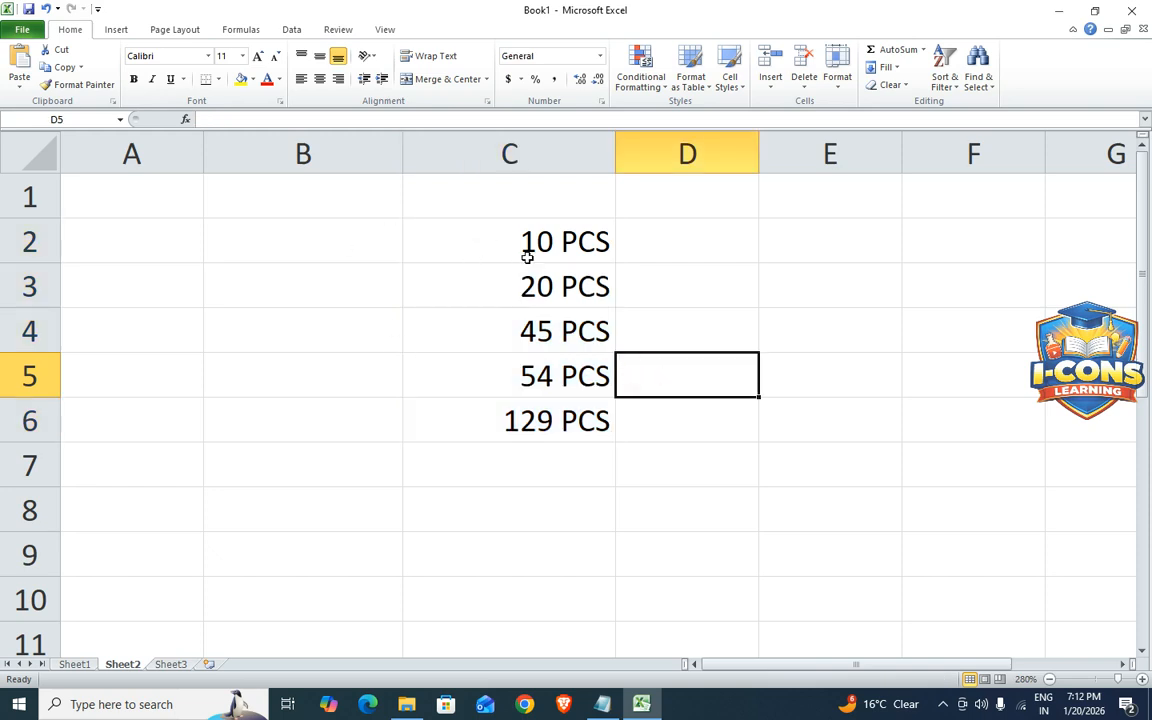
{"action": "left_click_drag", "start_coordinate": [527, 249], "coordinate": [568, 438]}
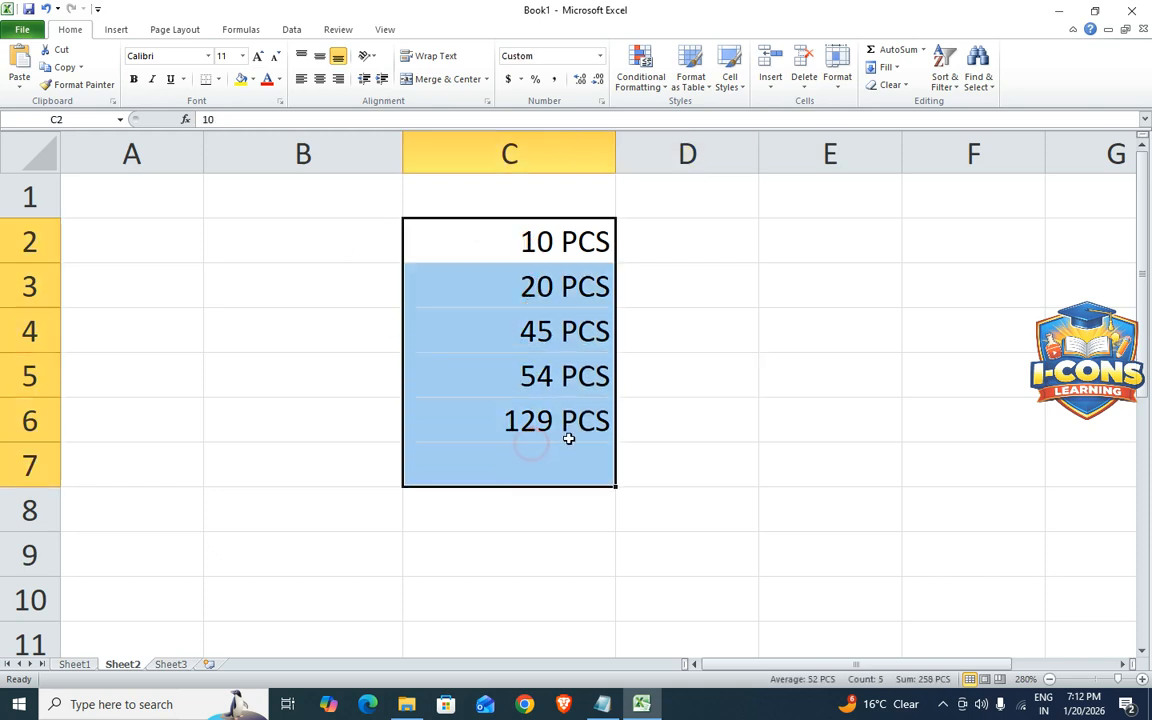
{"action": "left_click", "coordinate": [710, 375]}
{"action": "left_click", "coordinate": [523, 385]}
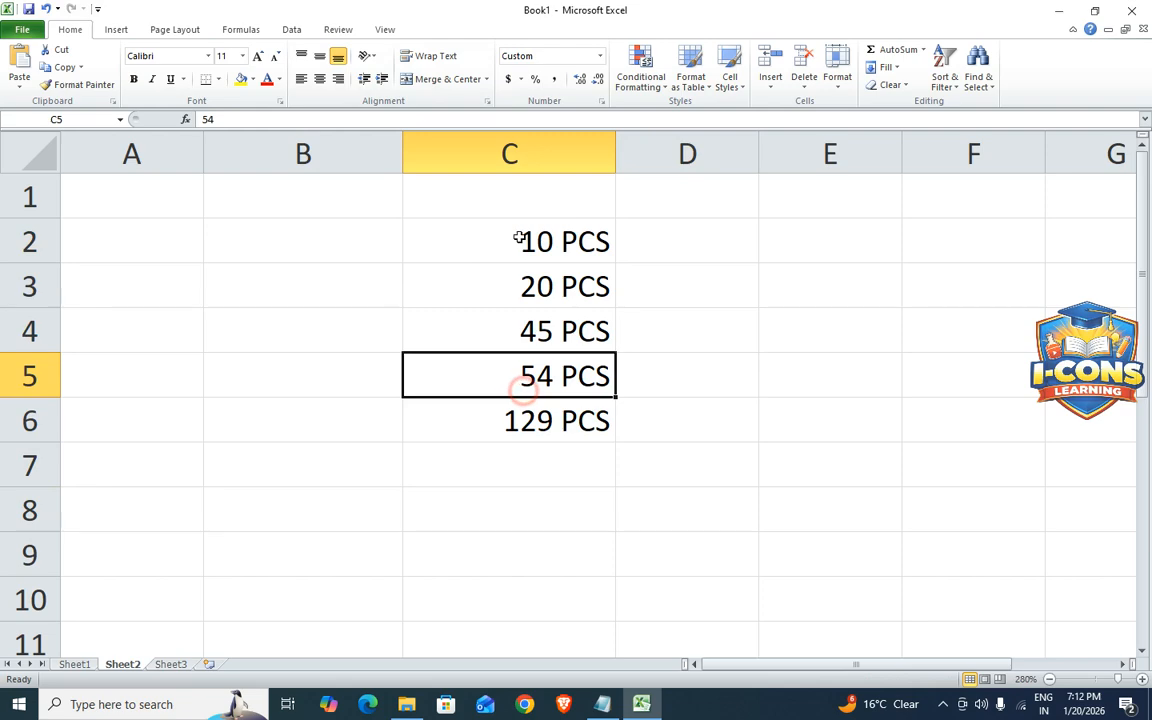
{"action": "left_click", "coordinate": [519, 237]}
{"action": "left_click", "coordinate": [652, 386]}
Enter 0005 as a number in cell D2 and '0005 as text with its leading zeros in cell D3
{"action": "left_click", "coordinate": [686, 240]}
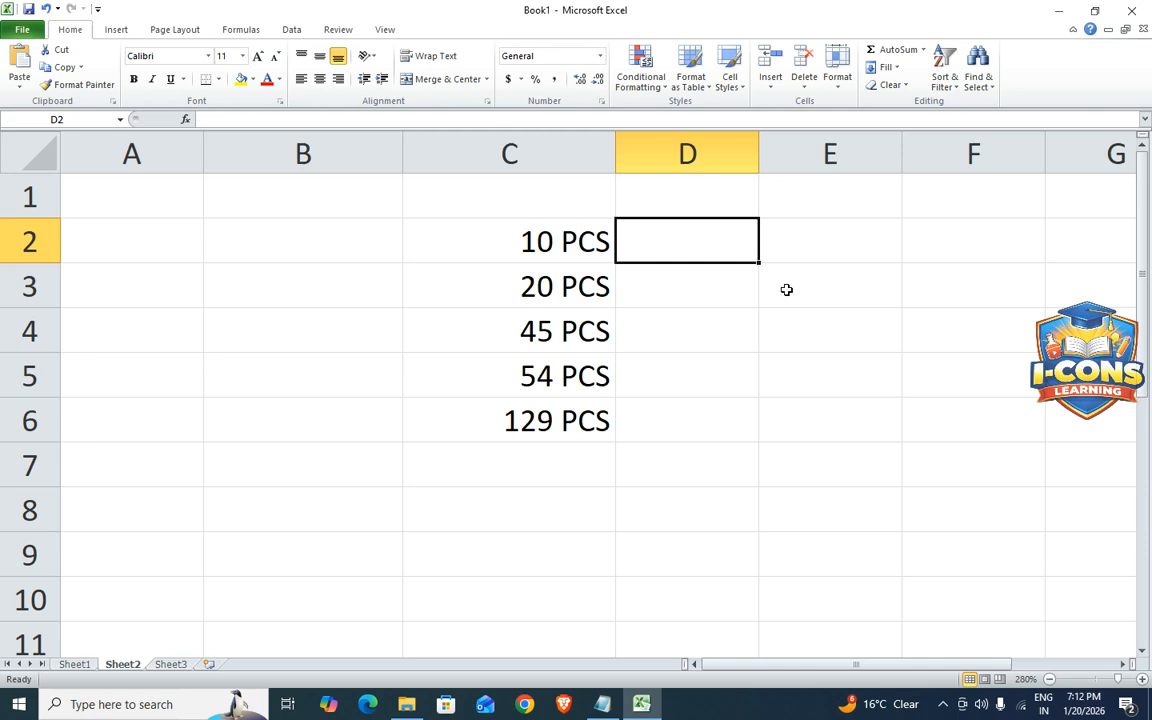
{"action": "type", "text": "0005"}
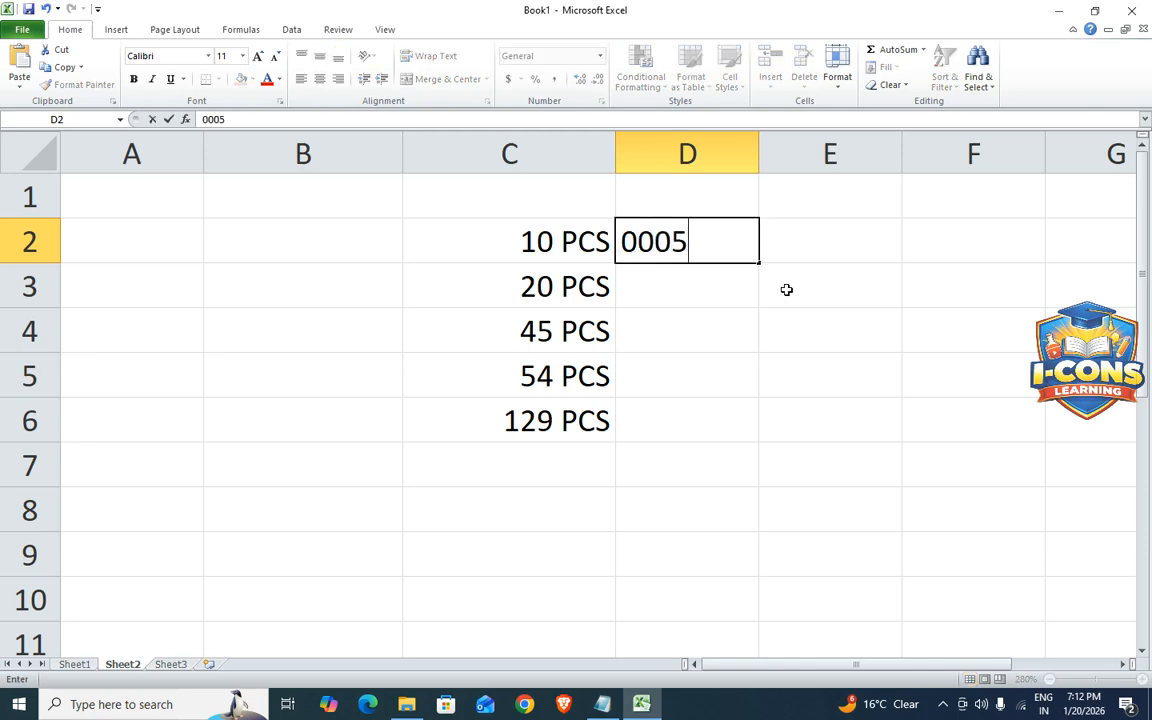
{"action": "key", "text": "Return"}
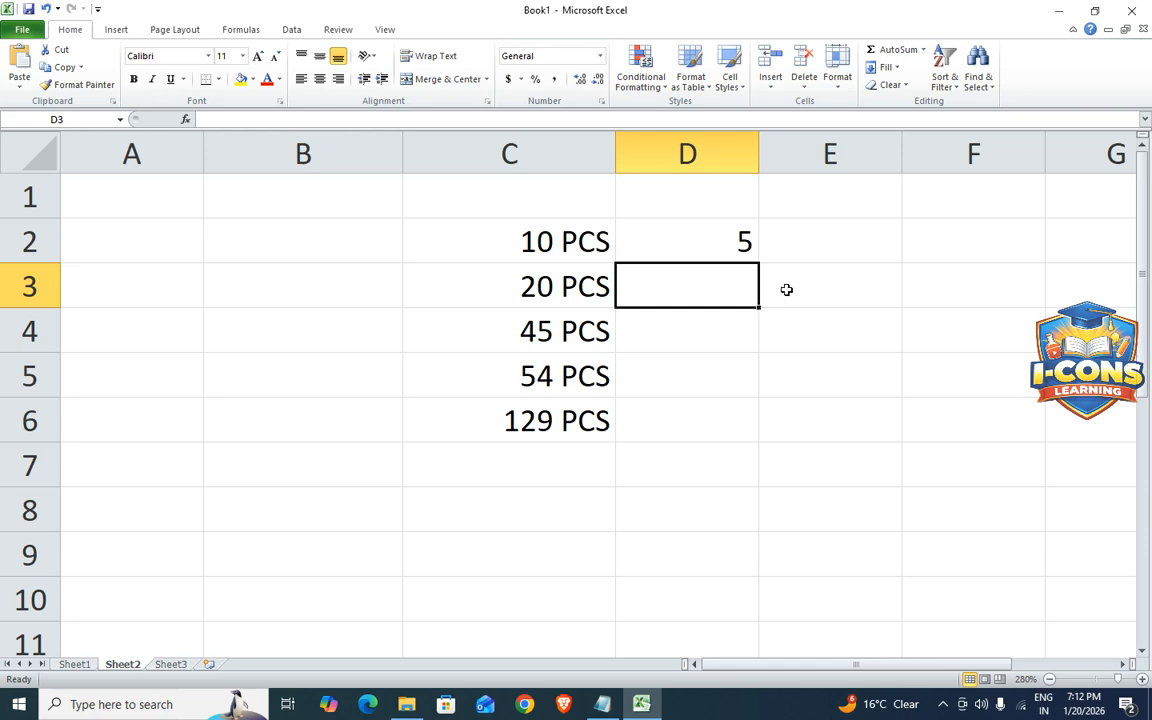
{"action": "type", "text": "'"}
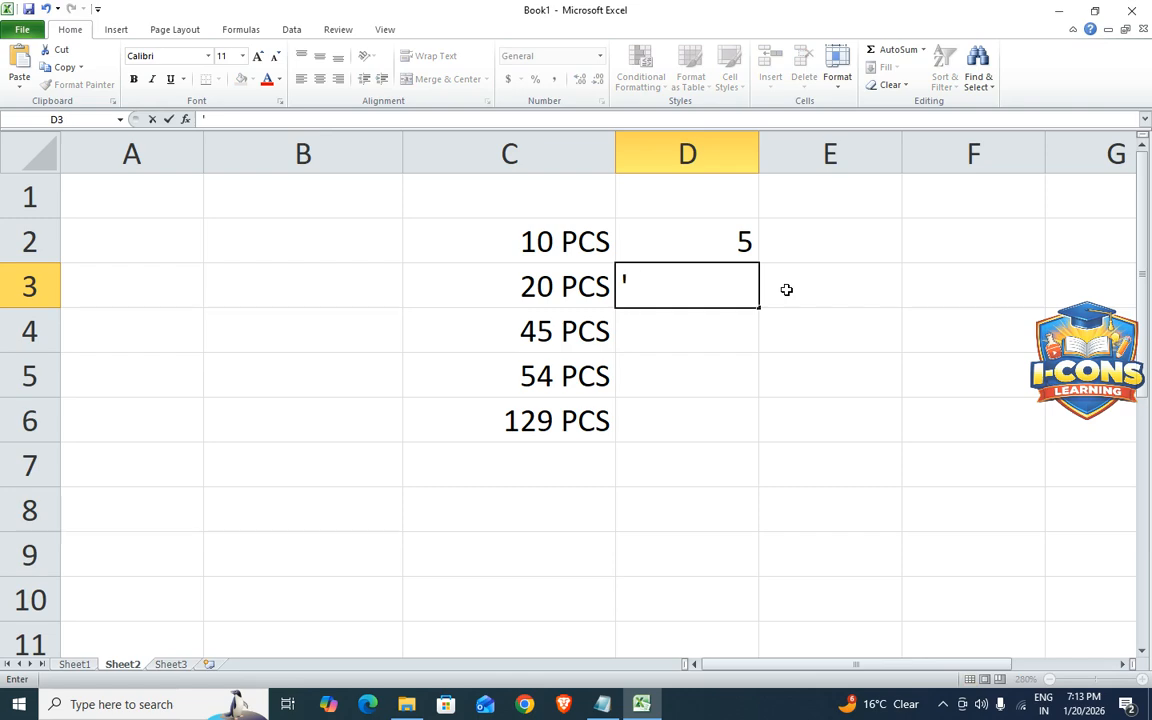
{"action": "type", "text": "0005"}
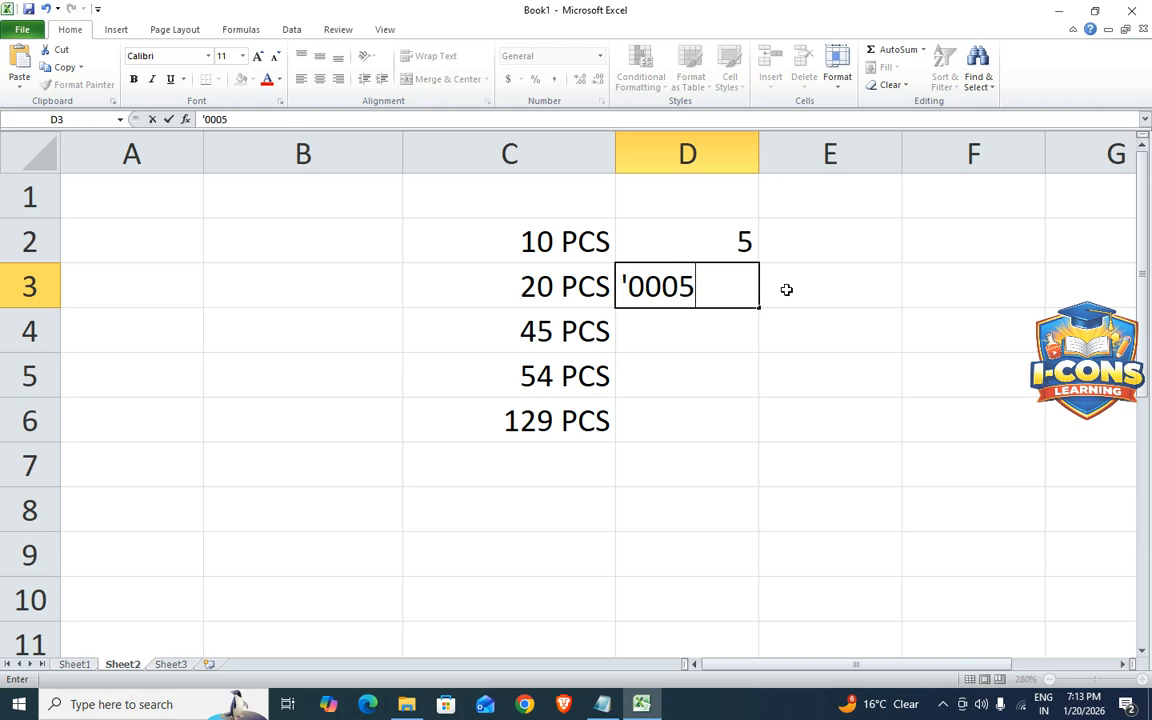
{"action": "key", "text": "Return"}
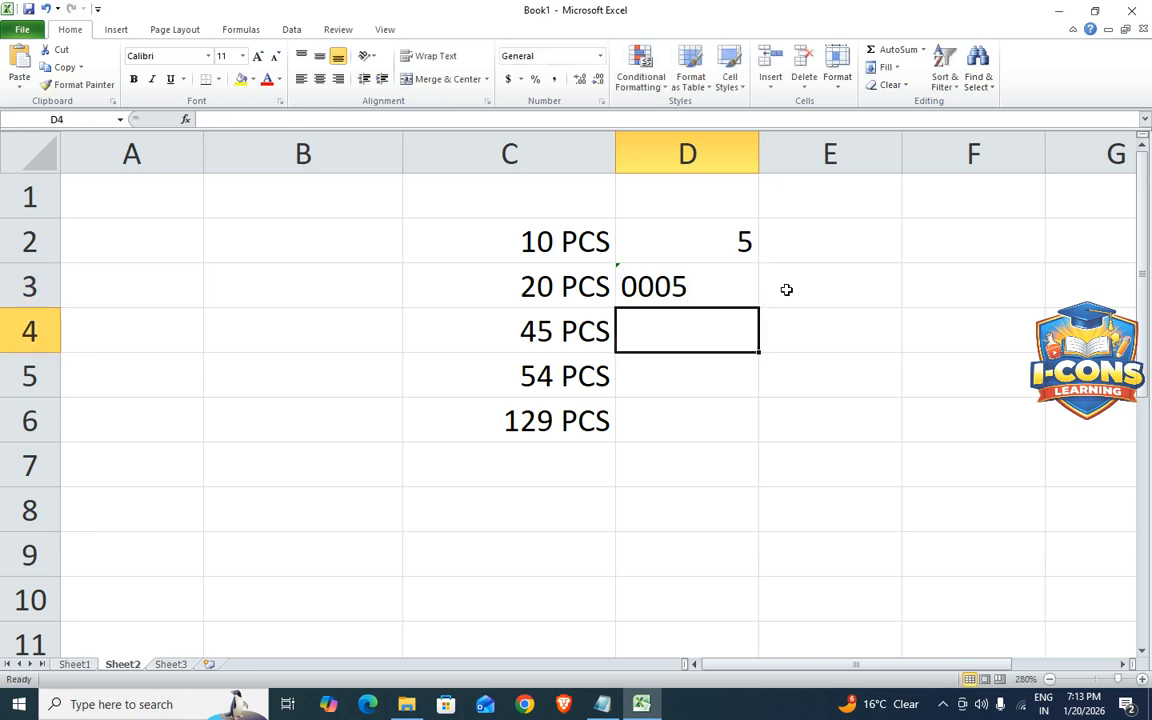
{"action": "left_click", "coordinate": [675, 287]}
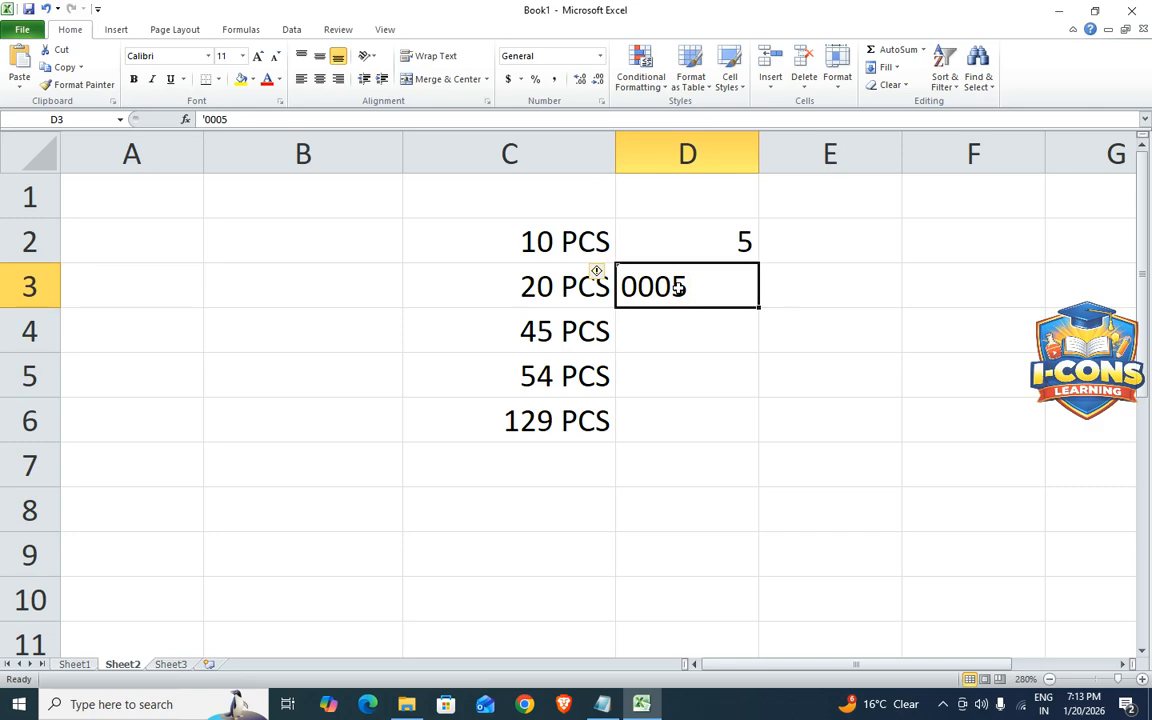
Preview Sheet2's printout to check how the number and text entries in column D print, and return to the worksheet
{"action": "left_click_drag", "start_coordinate": [675, 420], "coordinate": [661, 375]}
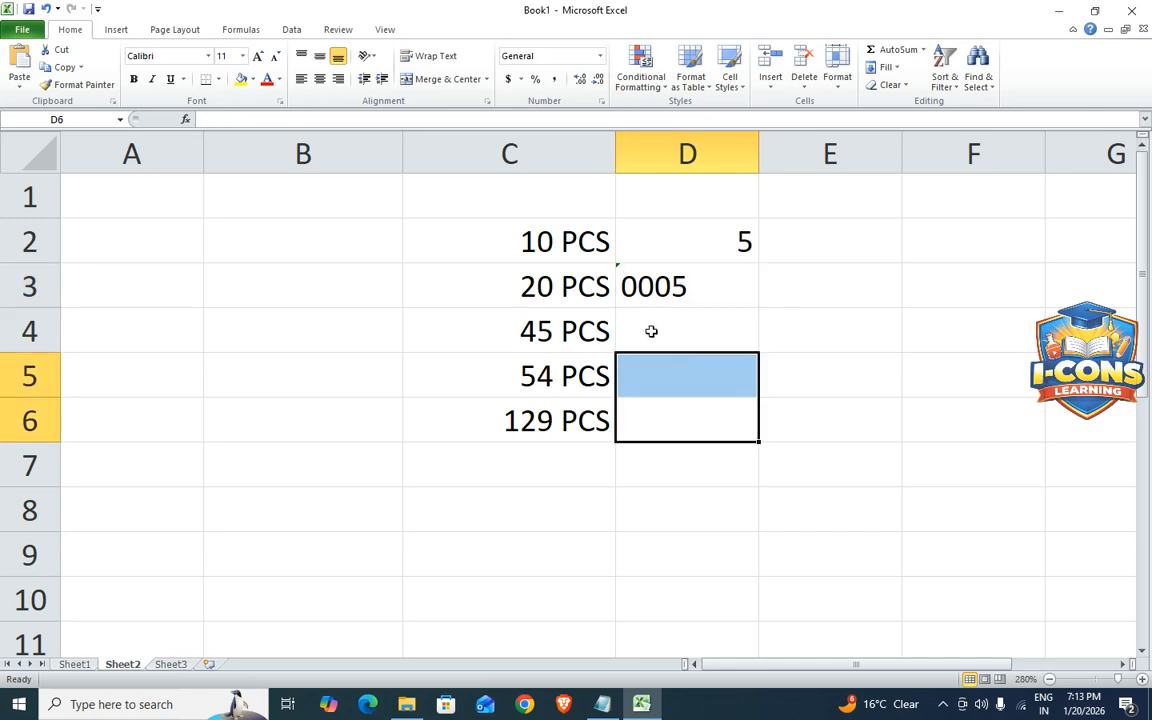
{"action": "left_click", "coordinate": [651, 331]}
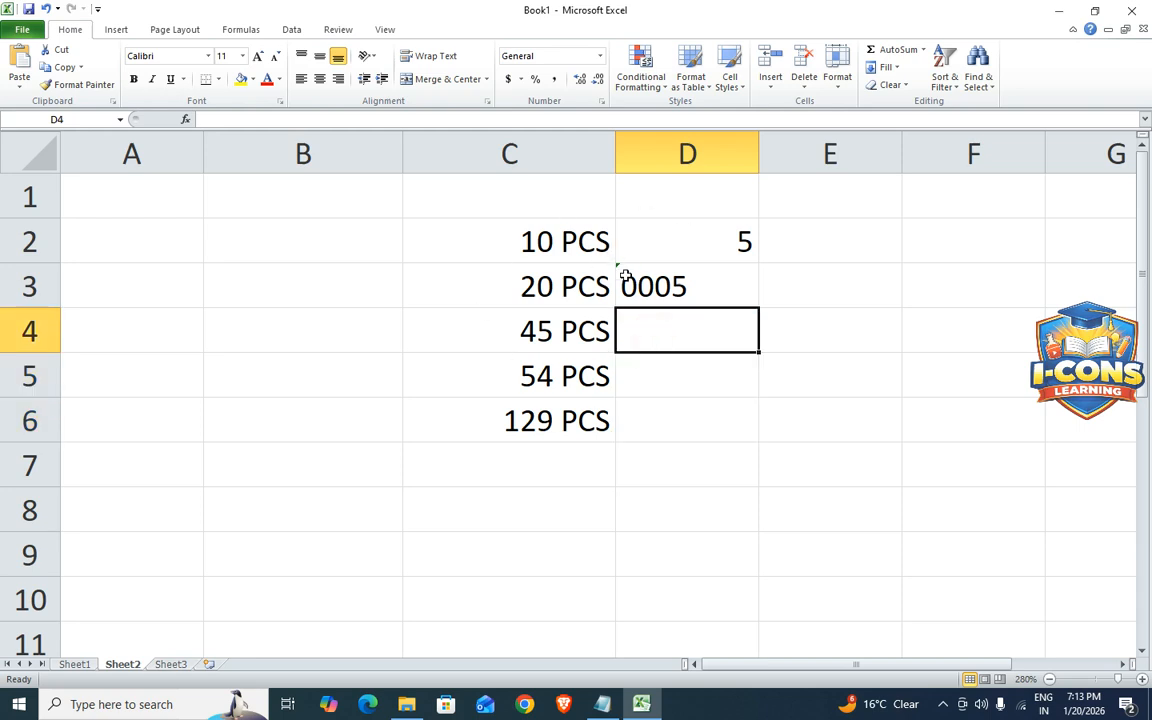
{"action": "left_click", "coordinate": [666, 380]}
{"action": "left_click", "coordinate": [666, 332]}
{"action": "key", "text": "ctrl+p"}
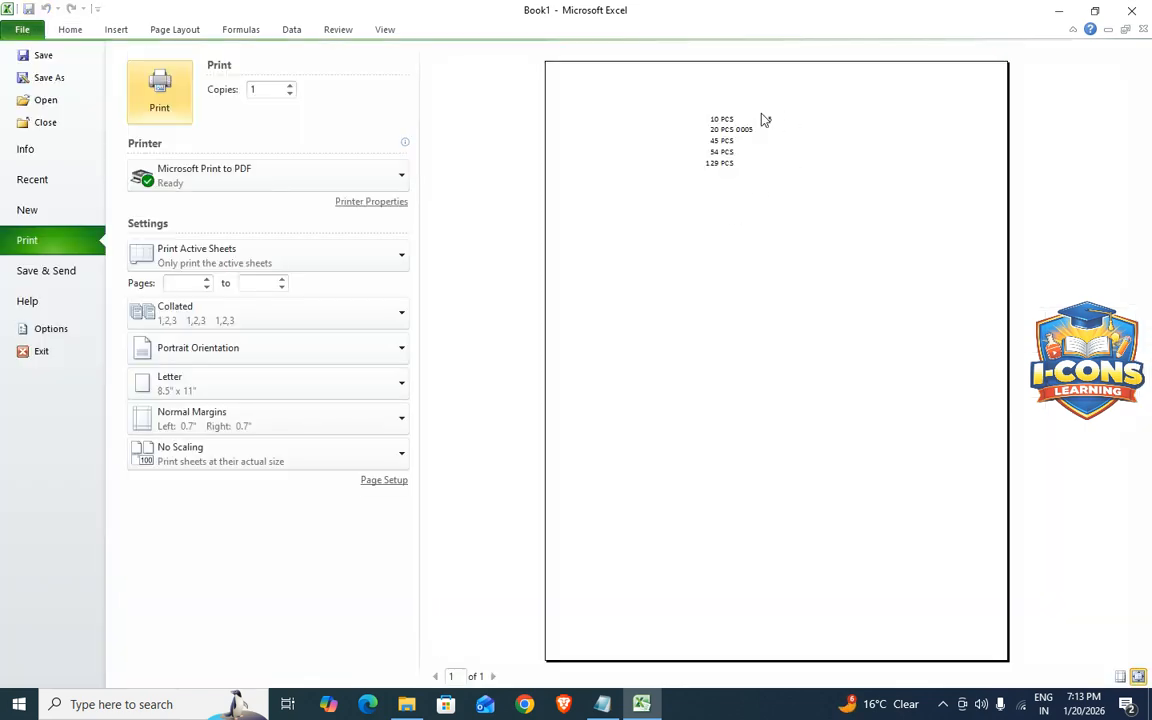
{"action": "left_click", "coordinate": [752, 172]}
{"action": "left_click", "coordinate": [748, 254]}
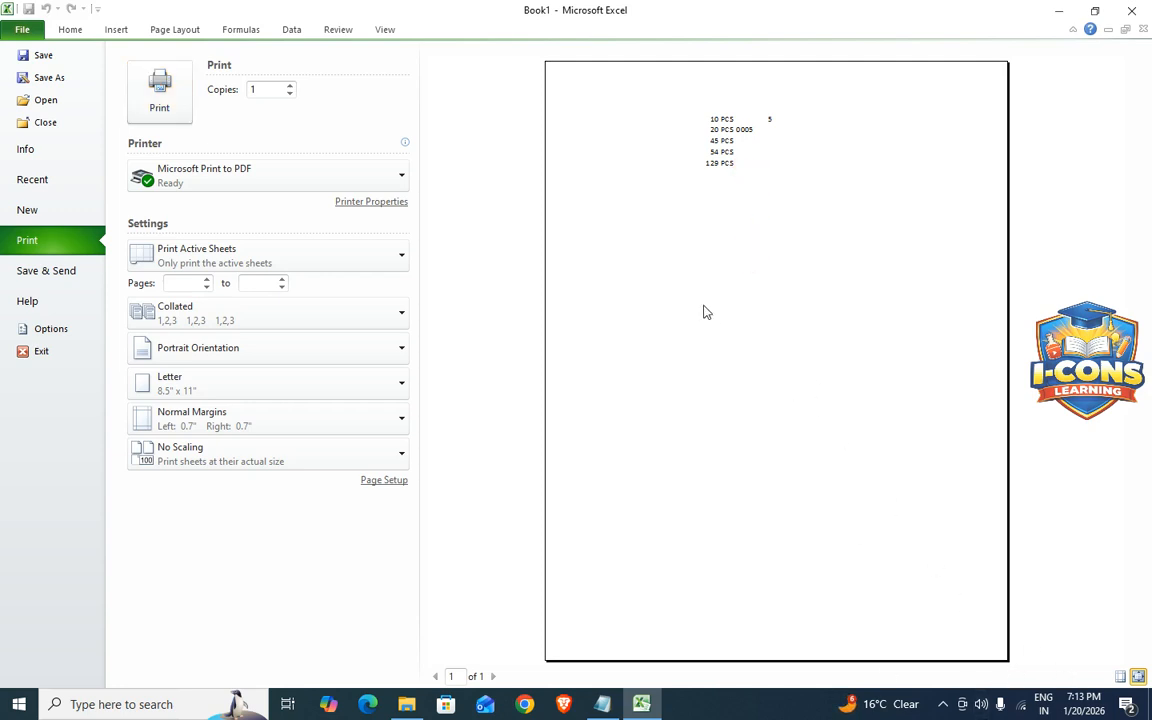
{"action": "key", "text": "Escape"}
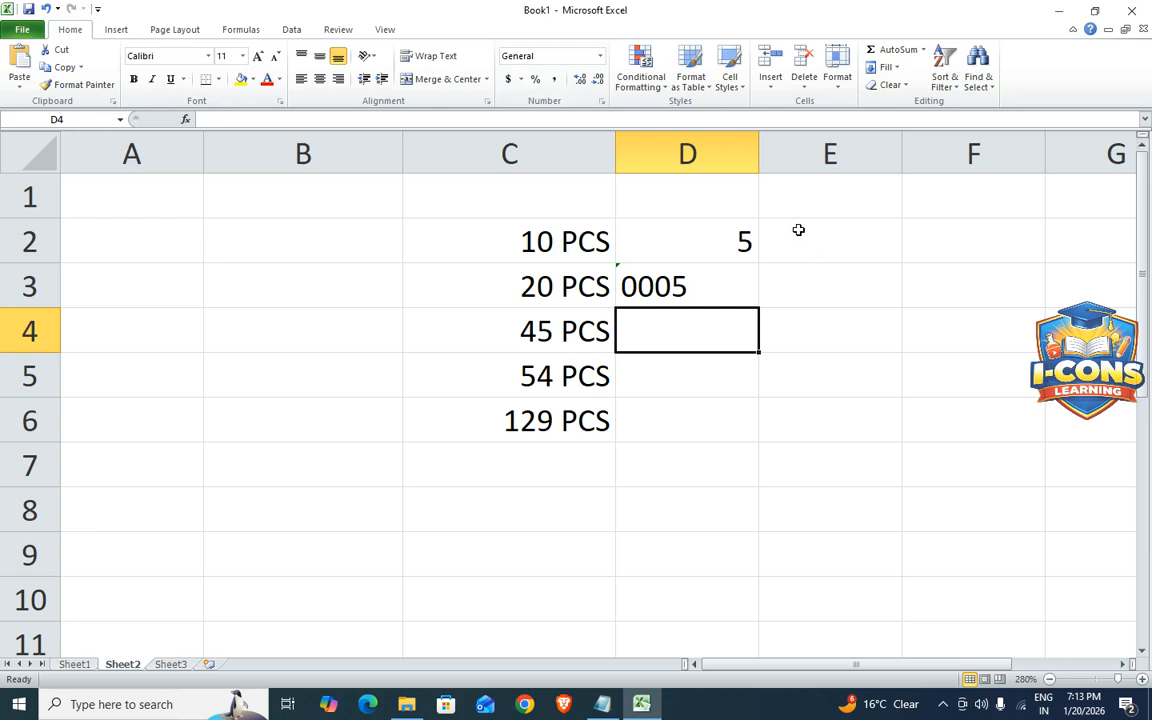
Format the empty cells E1:E7 as Text
{"action": "left_click_drag", "start_coordinate": [294, 190], "coordinate": [309, 481]}
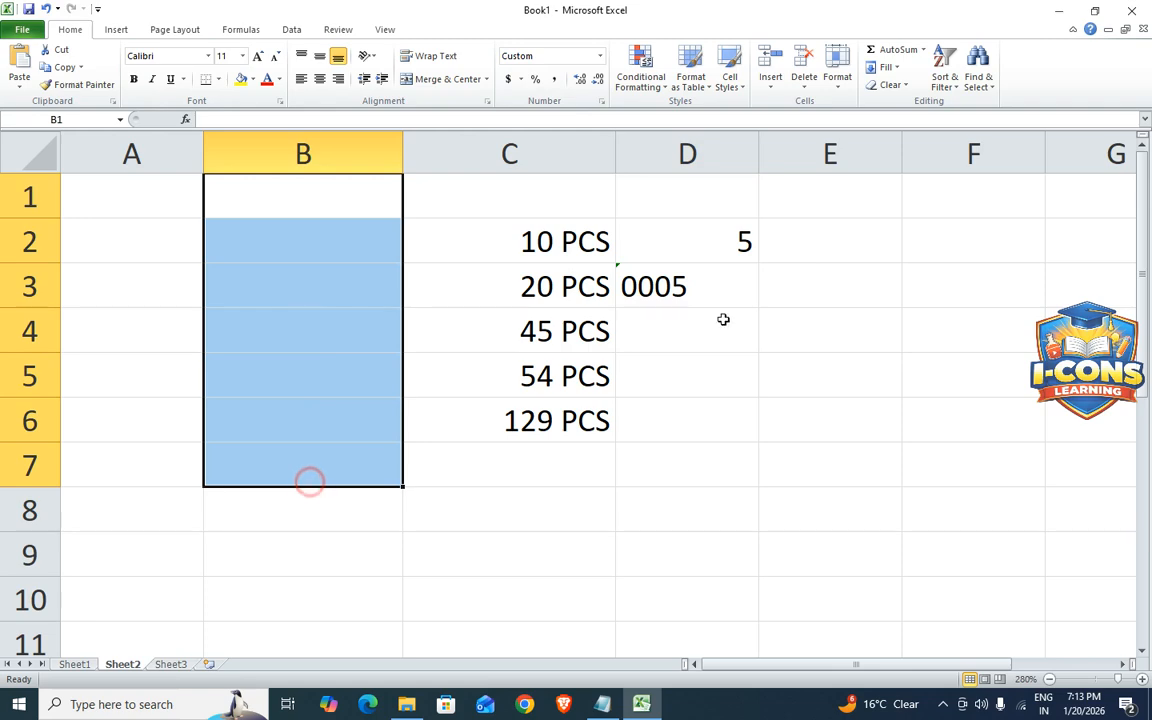
{"action": "left_click_drag", "start_coordinate": [847, 182], "coordinate": [838, 466]}
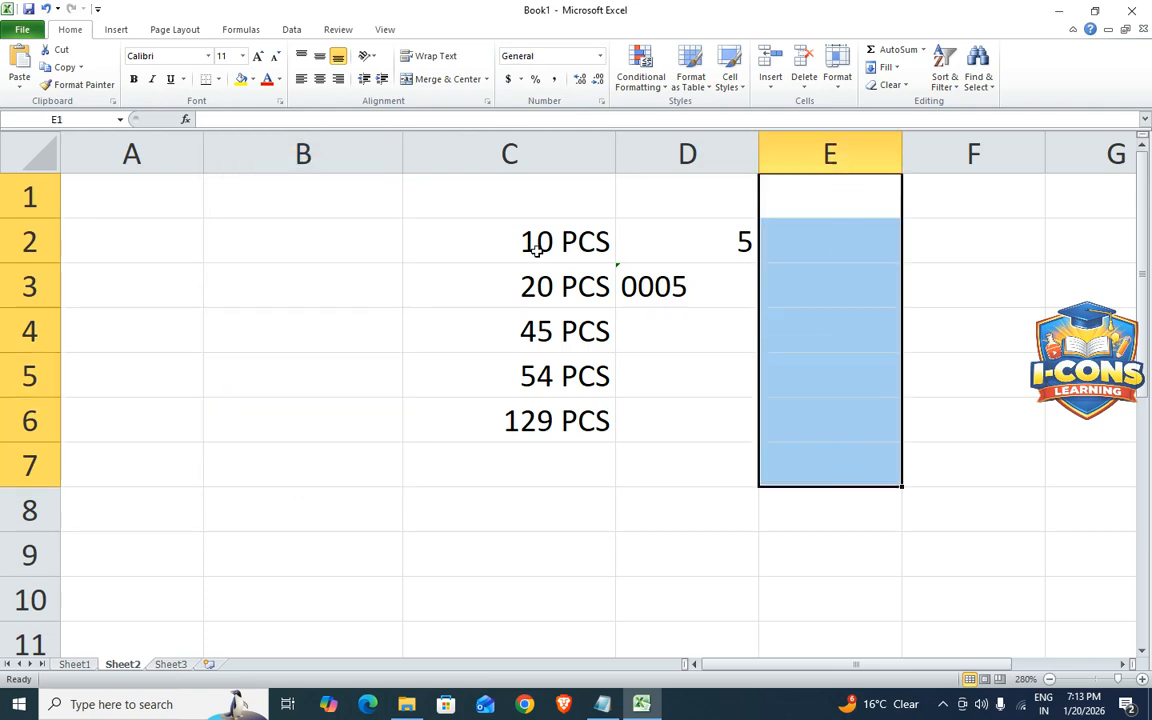
{"action": "left_click", "coordinate": [600, 56]}
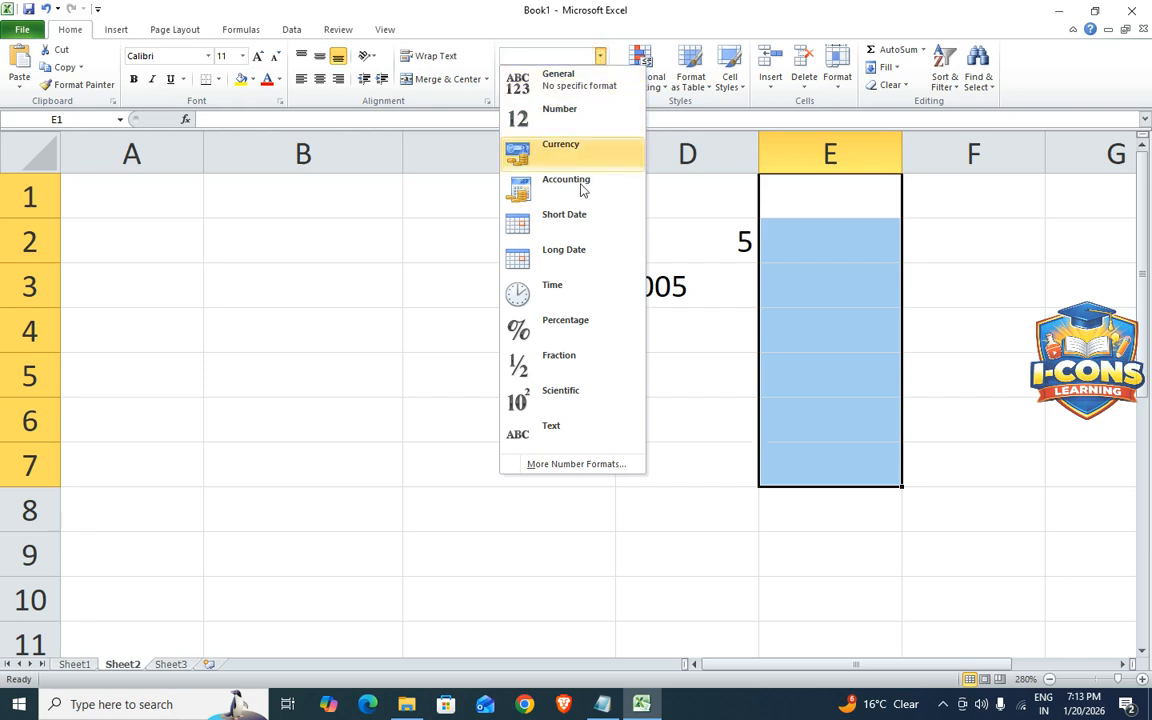
{"action": "left_click", "coordinate": [556, 432]}
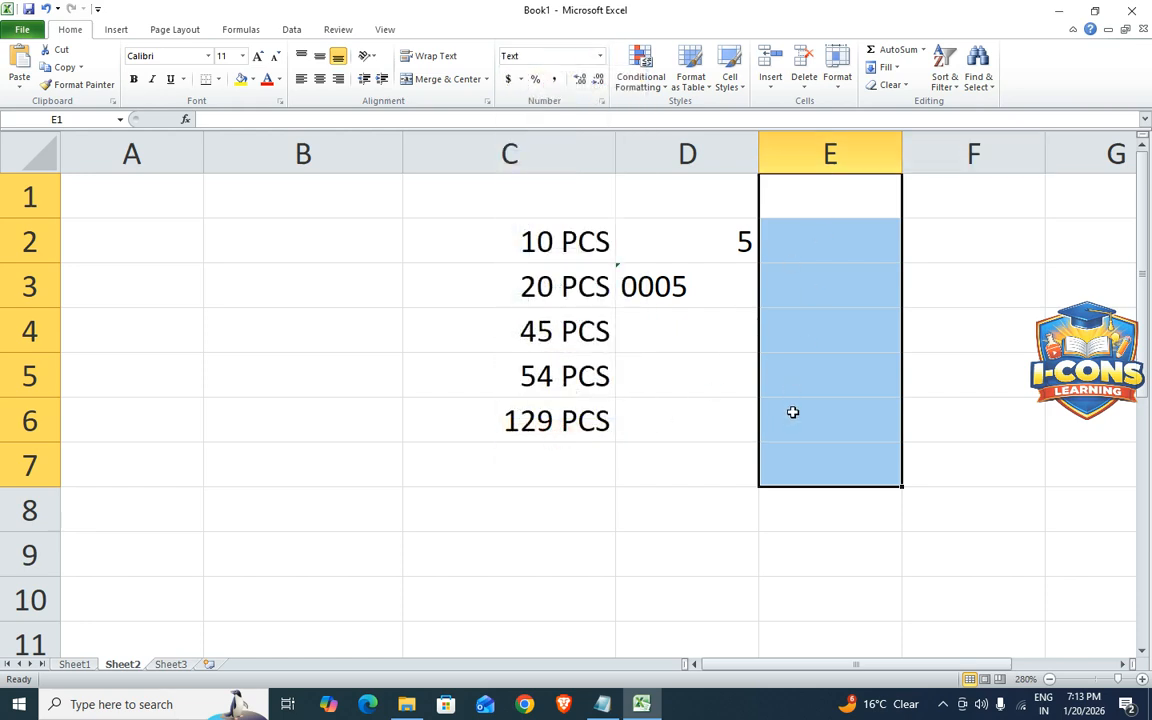
{"action": "left_click", "coordinate": [930, 373]}
Enter 00001 without an apostrophe in the Text-formatted cell E1
{"action": "left_click", "coordinate": [854, 198]}
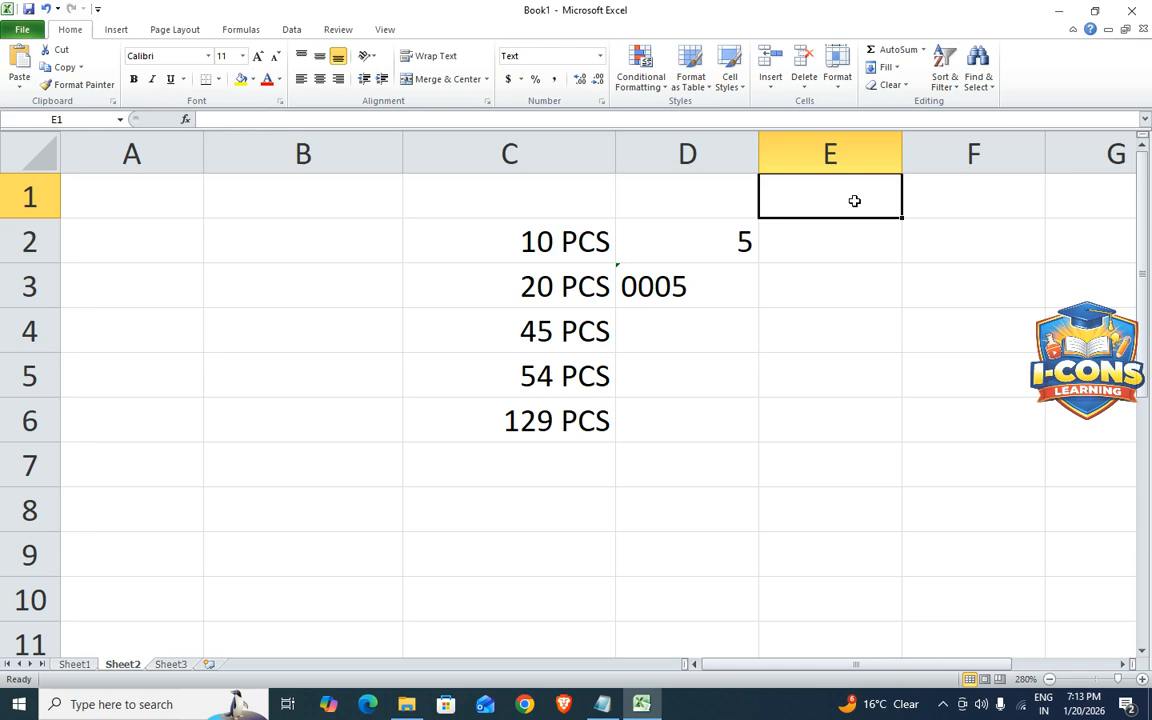
{"action": "type", "text": "00001"}
{"action": "key", "text": "Return"}
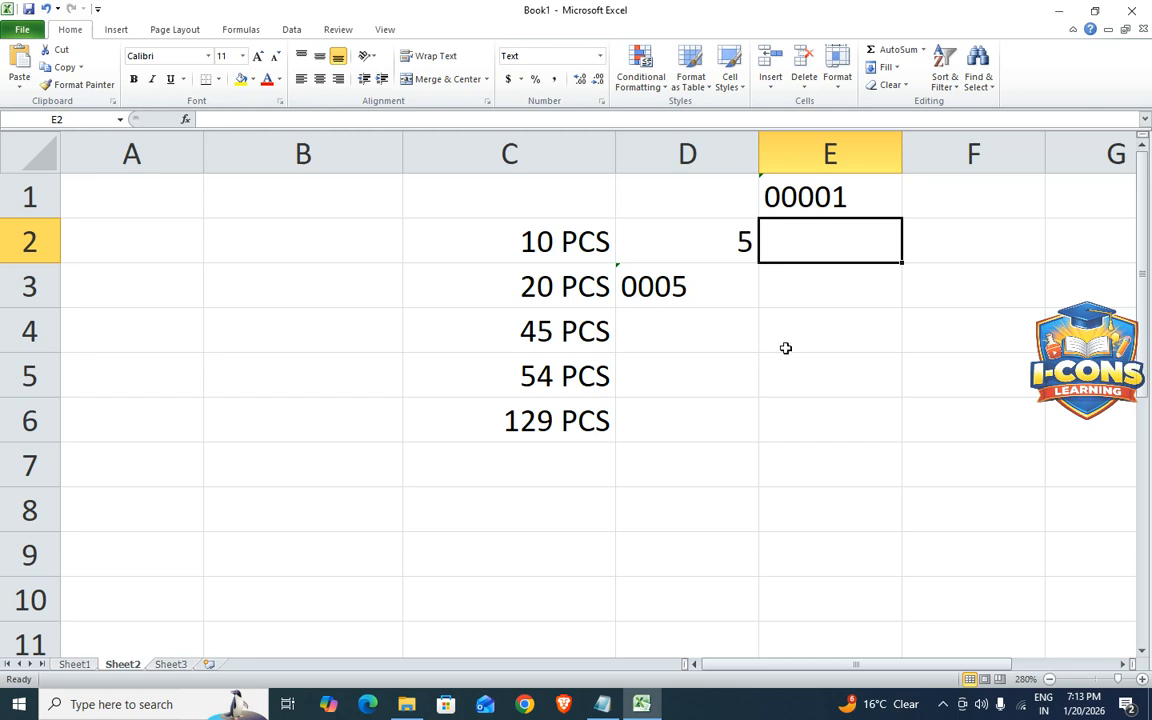
{"action": "left_click", "coordinate": [804, 453]}
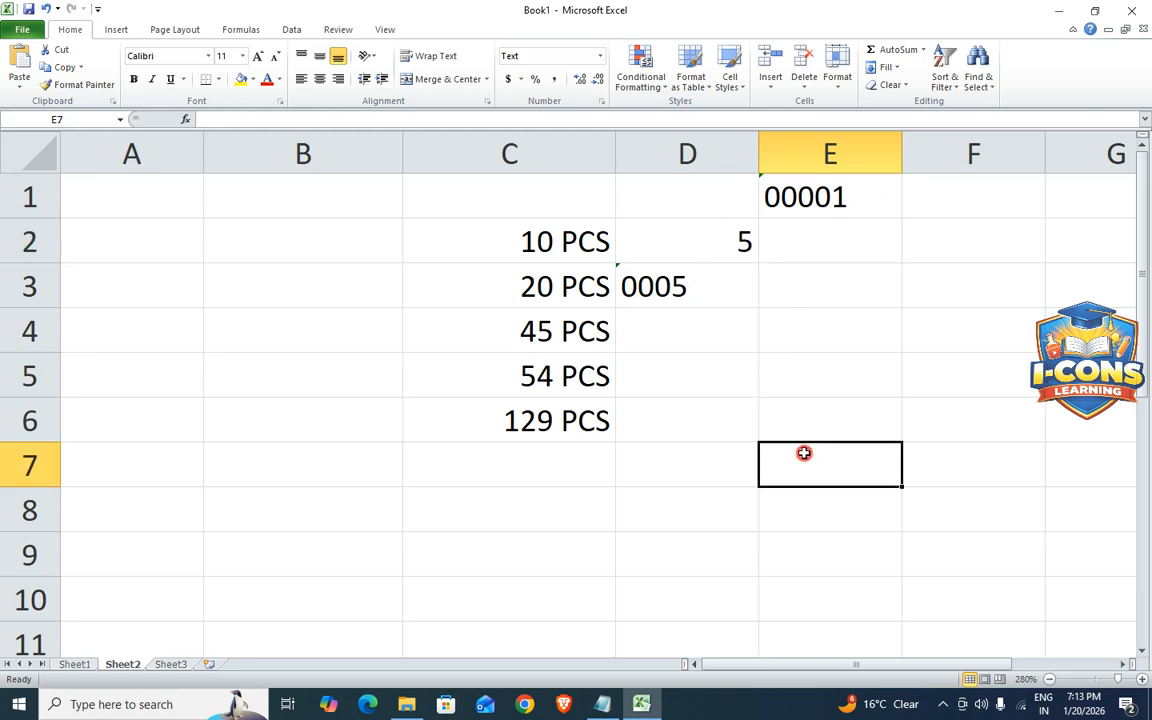
Enter '0000 in the General-formatted cell C1 so it is stored as text with its zeros
{"action": "left_click", "coordinate": [440, 196]}
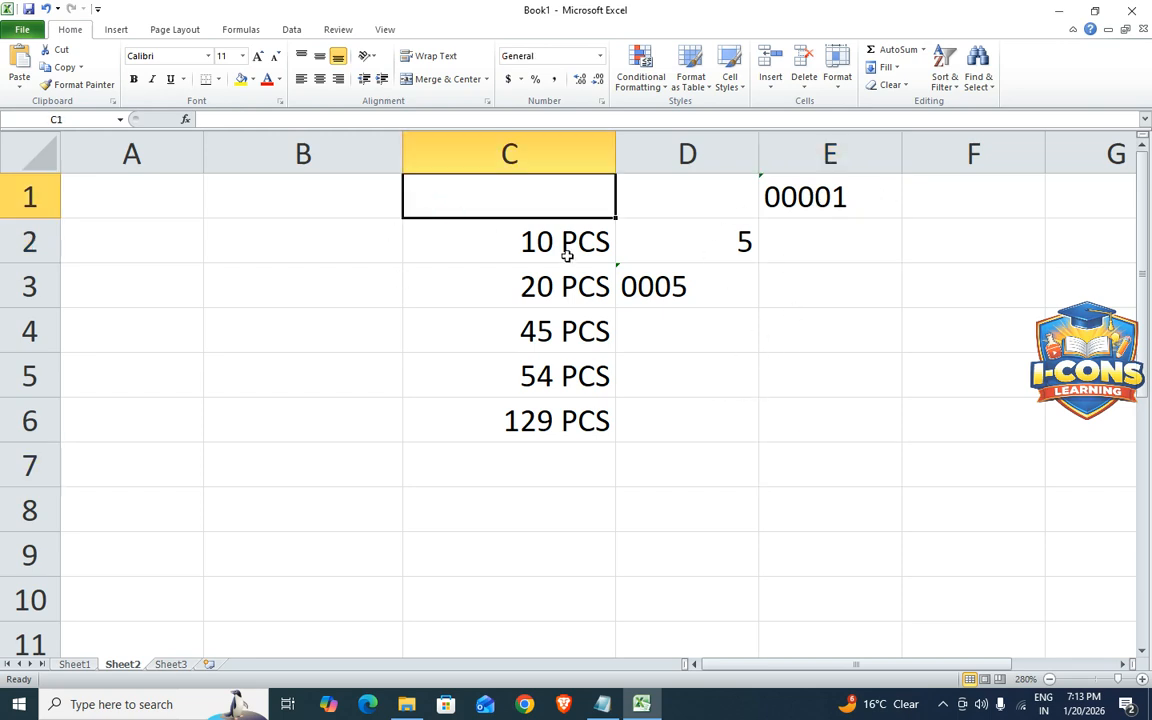
{"action": "type", "text": "'0000"}
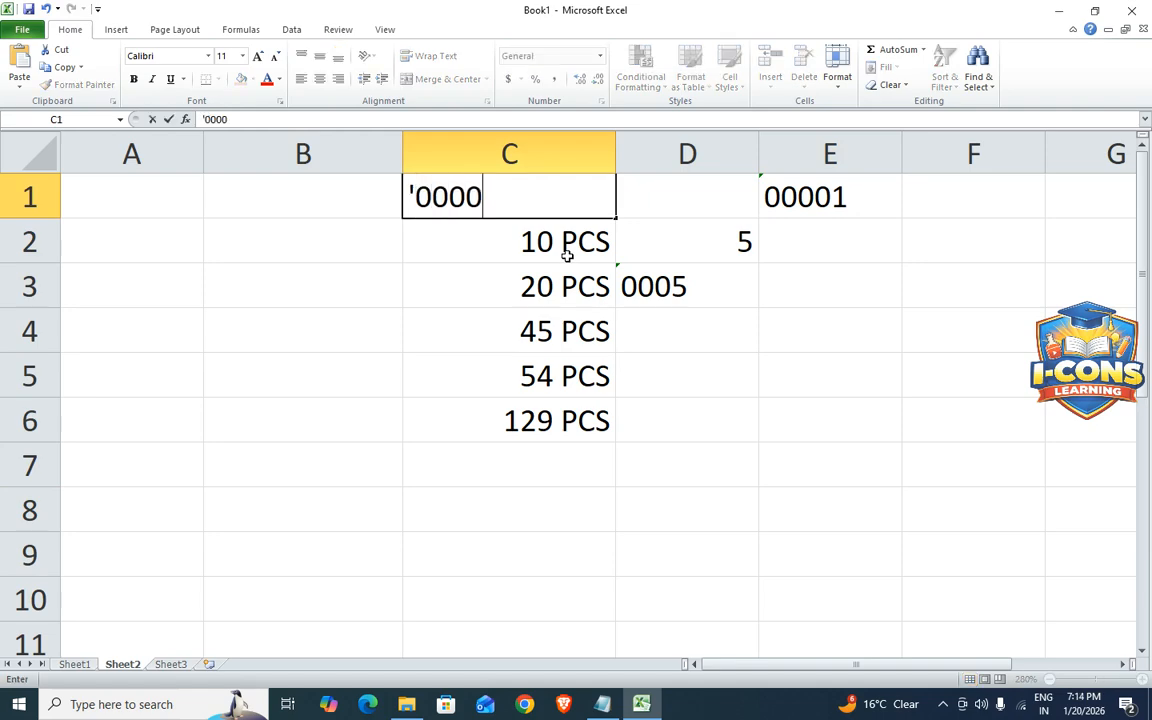
{"action": "key", "text": "Return"}
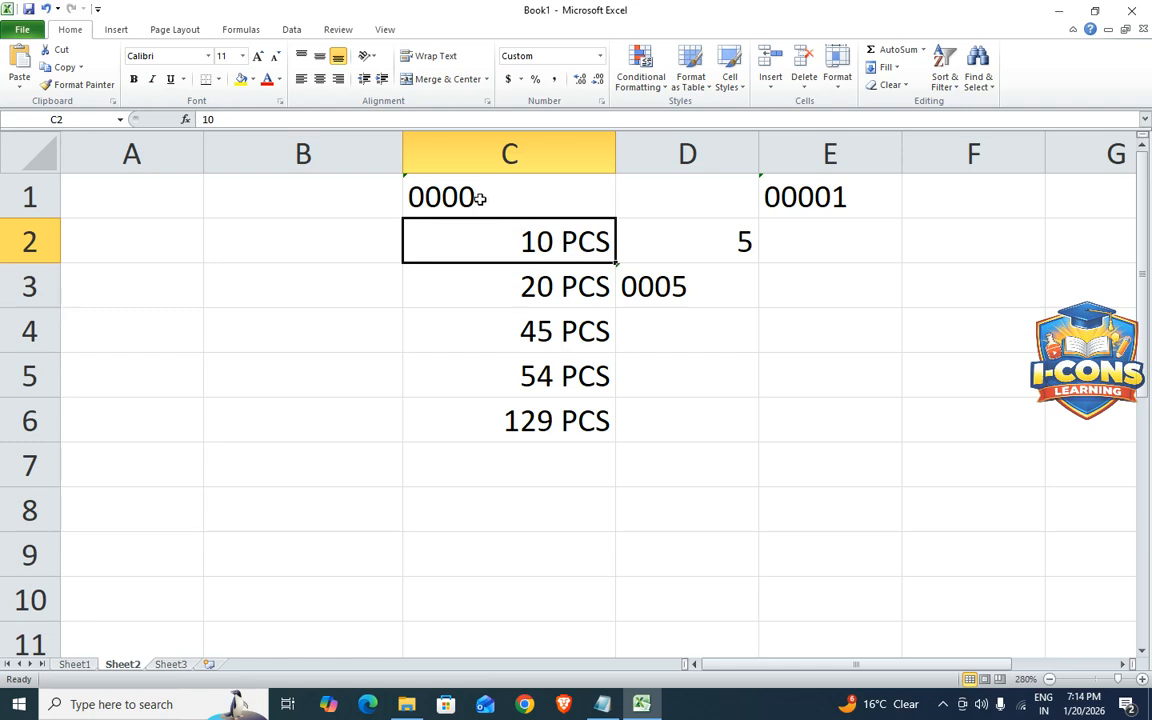
Clear the contents of cells C1 to E7 on Sheet2
{"action": "left_click_drag", "start_coordinate": [480, 199], "coordinate": [828, 478]}
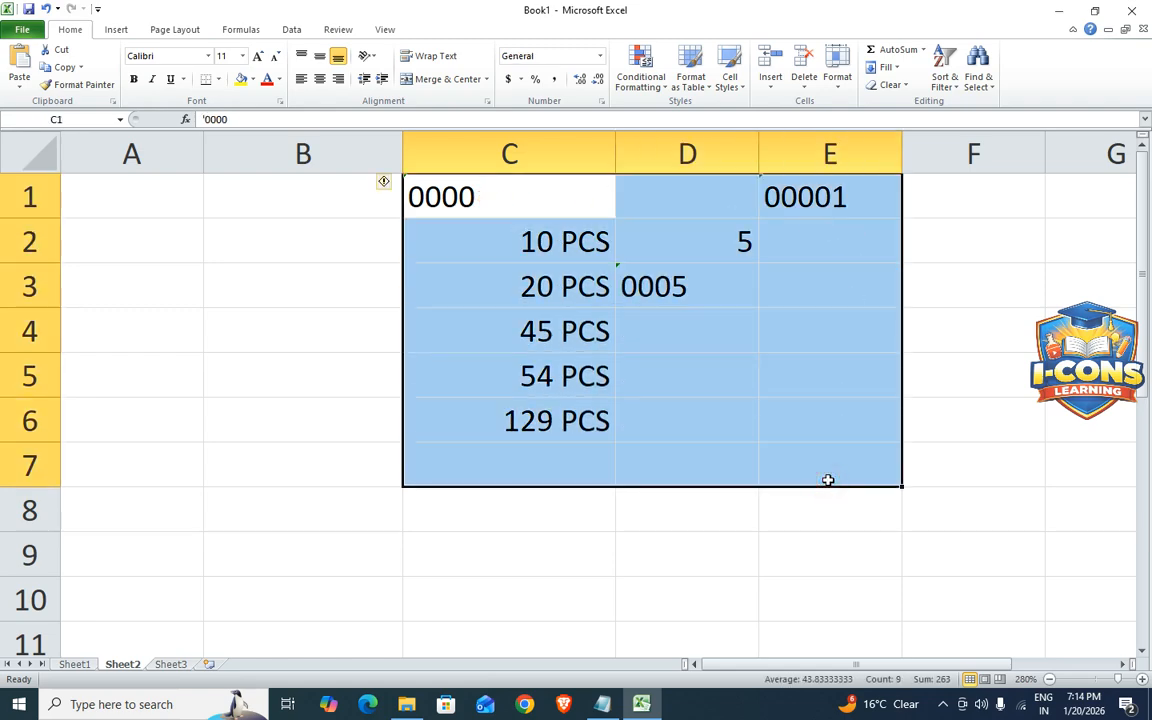
{"action": "key", "text": "Delete"}
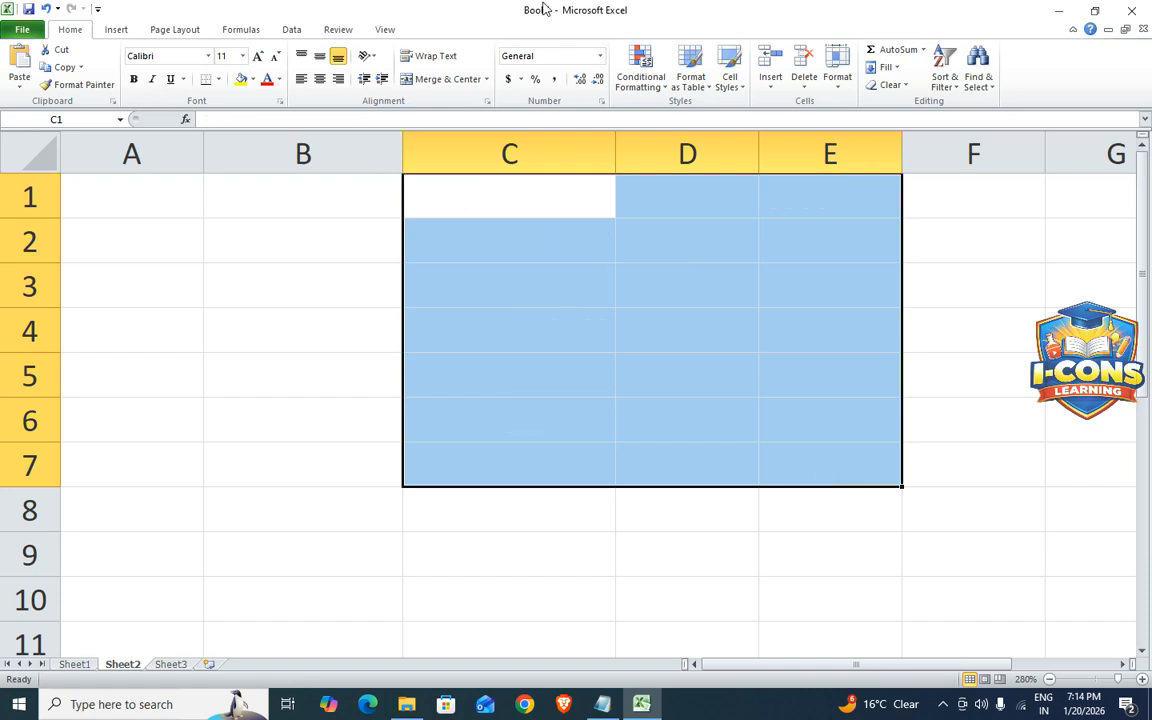
{"action": "left_click", "coordinate": [383, 288]}
{"action": "left_click", "coordinate": [493, 369]}
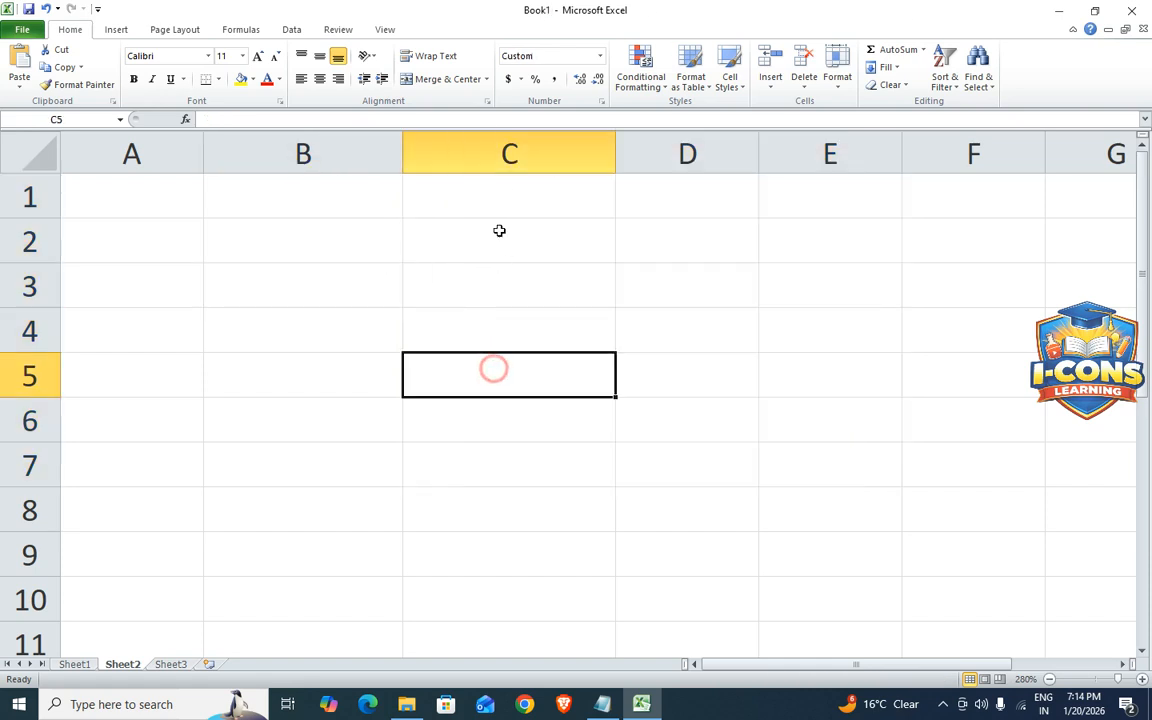
{"action": "left_click", "coordinate": [467, 190]}
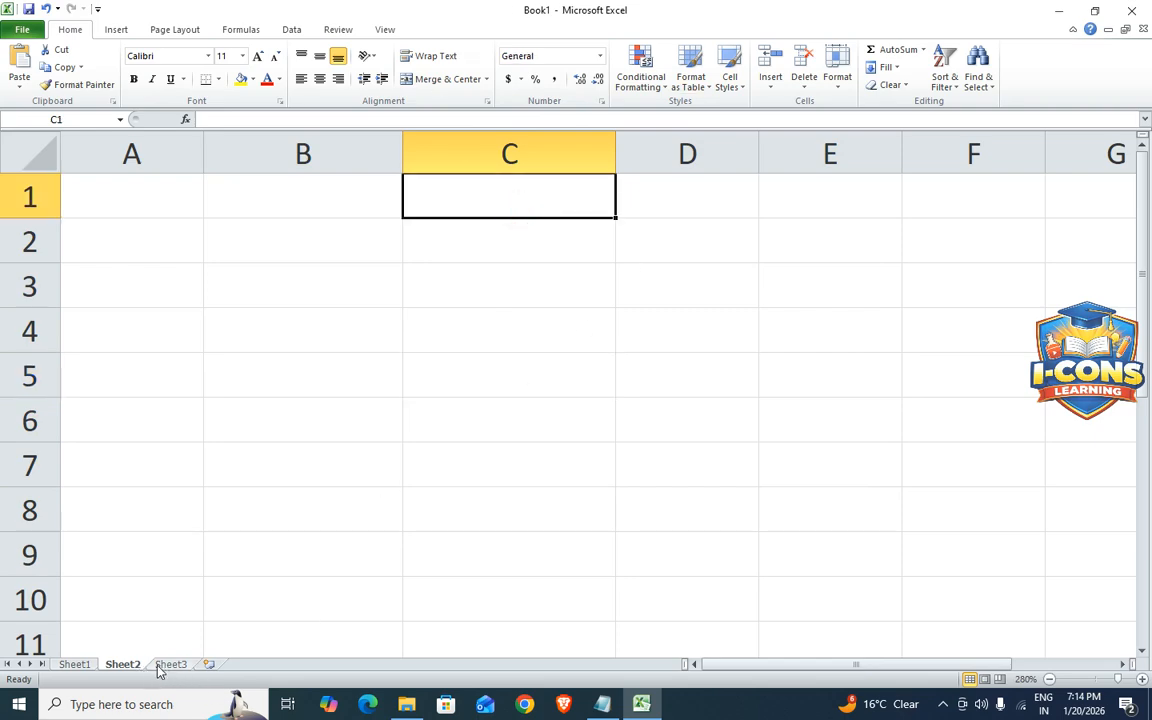
On Sheet3, enter 45 in cells C1 to C4 and 4 in cell C5
{"action": "left_click", "coordinate": [76, 665]}
{"action": "left_click", "coordinate": [120, 665]}
{"action": "left_click", "coordinate": [166, 665]}
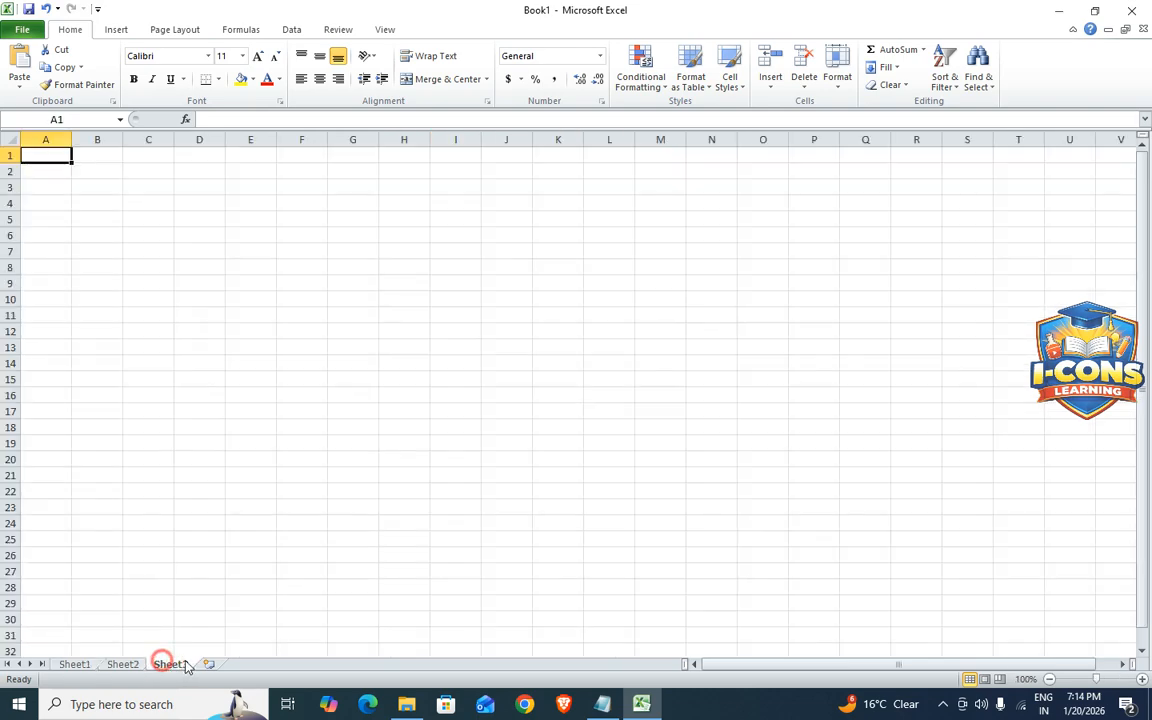
{"action": "scroll", "coordinate": [482, 483], "scroll_direction": "up", "scroll_amount": 10, "text": "ctrl"}
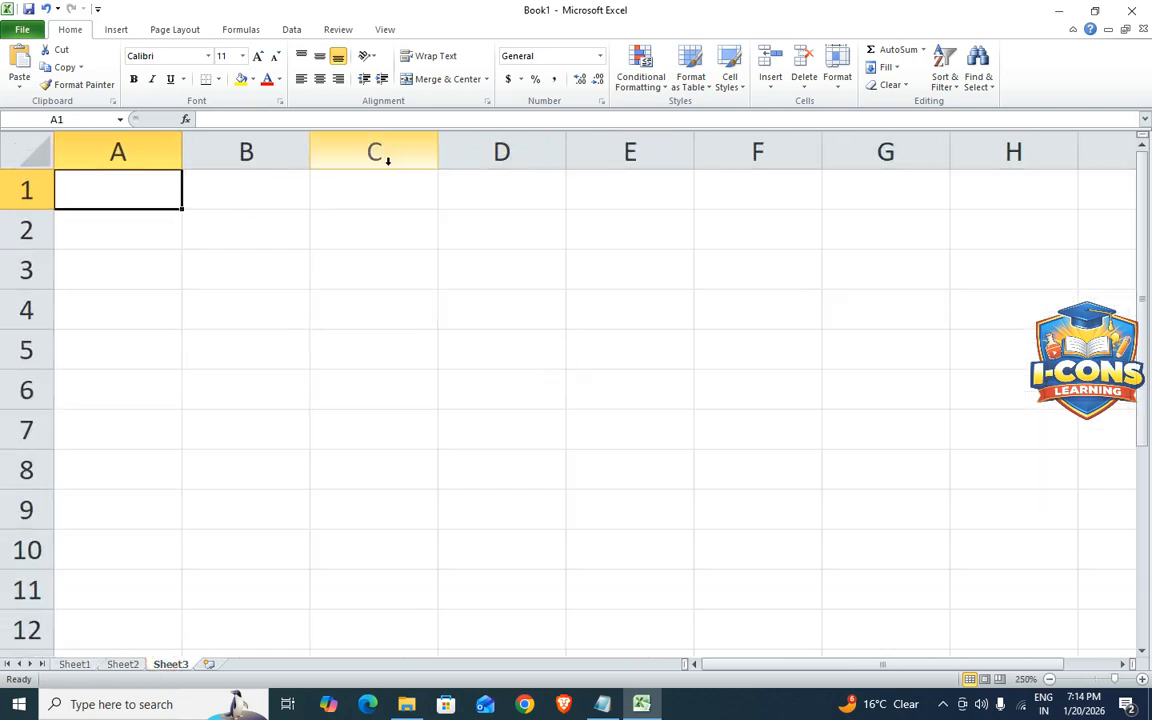
{"action": "left_click", "coordinate": [376, 201]}
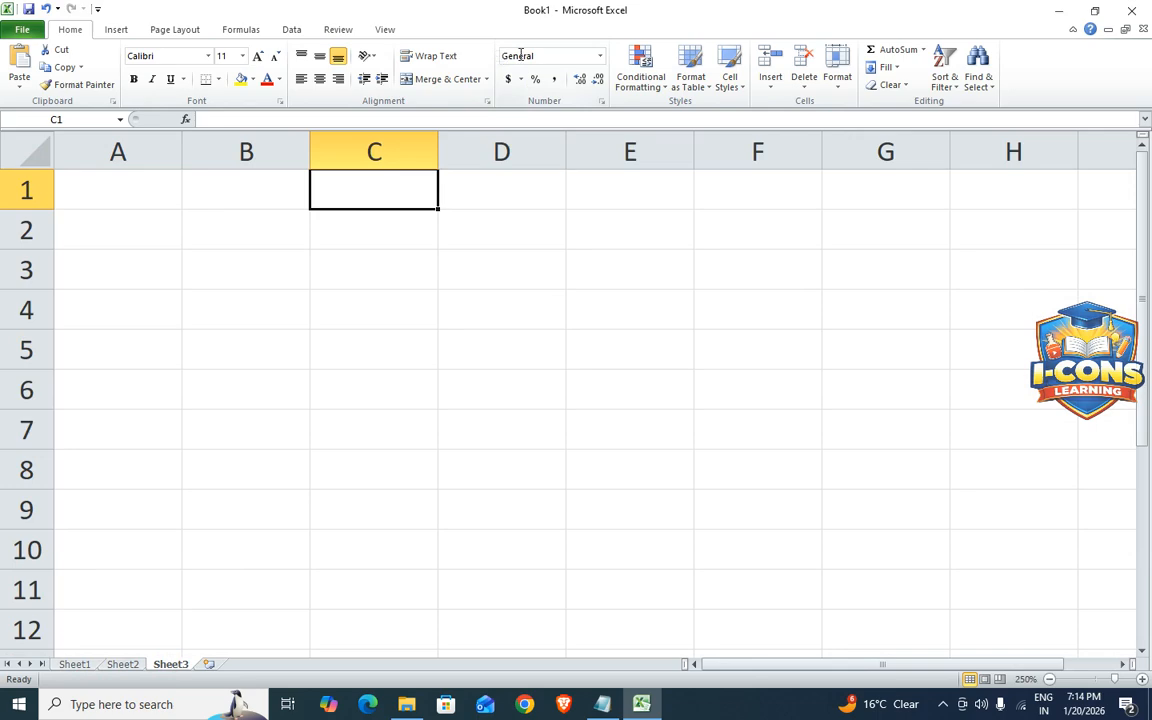
{"action": "left_click", "coordinate": [436, 246]}
{"action": "left_click", "coordinate": [391, 180]}
{"action": "type", "text": "45"}
{"action": "key", "text": "Return"}
{"action": "type", "text": "45 45 45 45"}
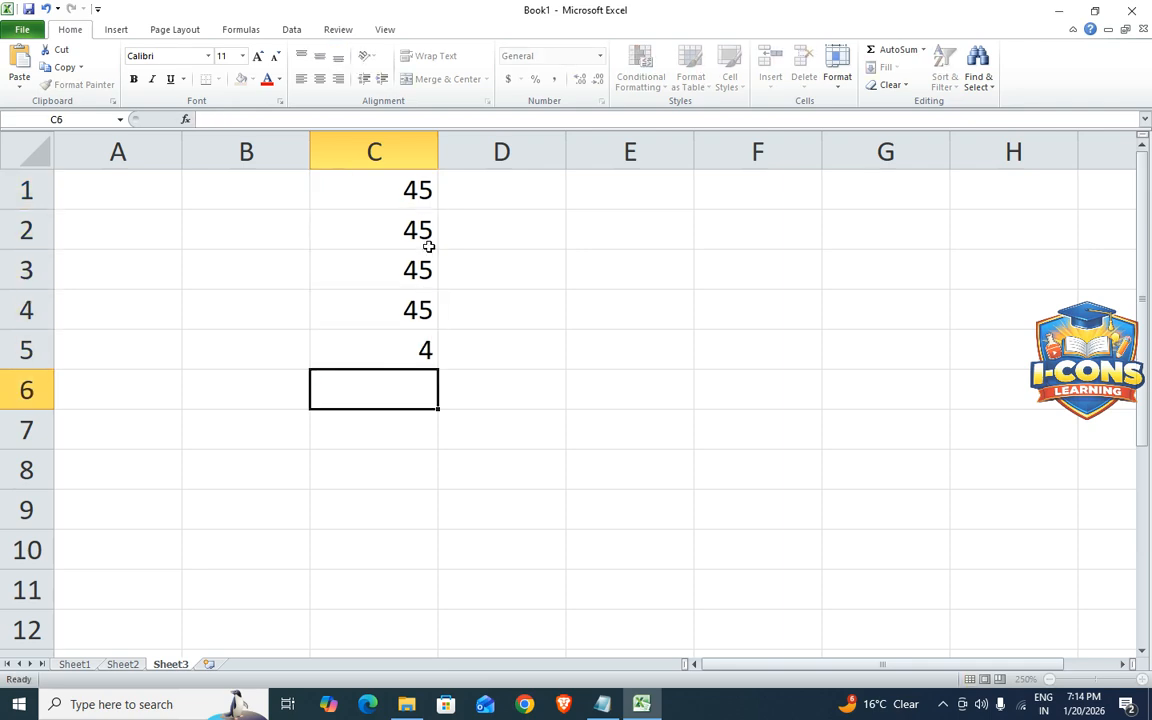
{"action": "left_click", "coordinate": [525, 458]}
Enter 45 in cells D1 to D3, 4 in D4 and 5 in D5
{"action": "left_click", "coordinate": [522, 198]}
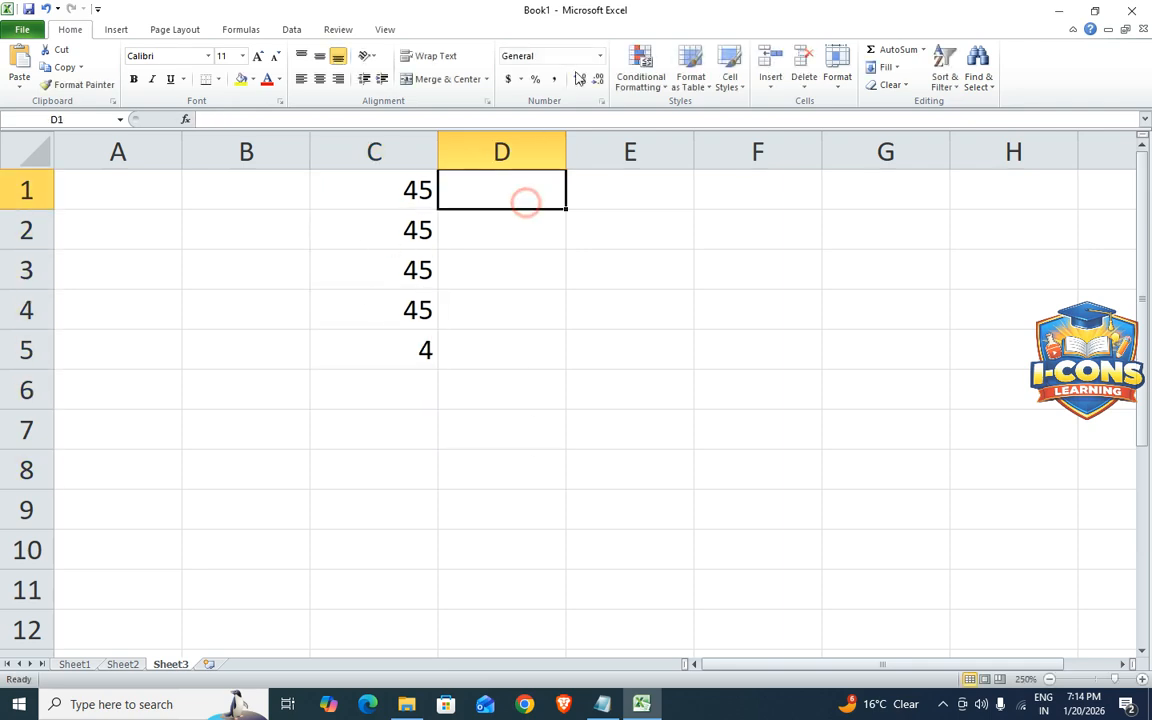
{"action": "left_click", "coordinate": [598, 55]}
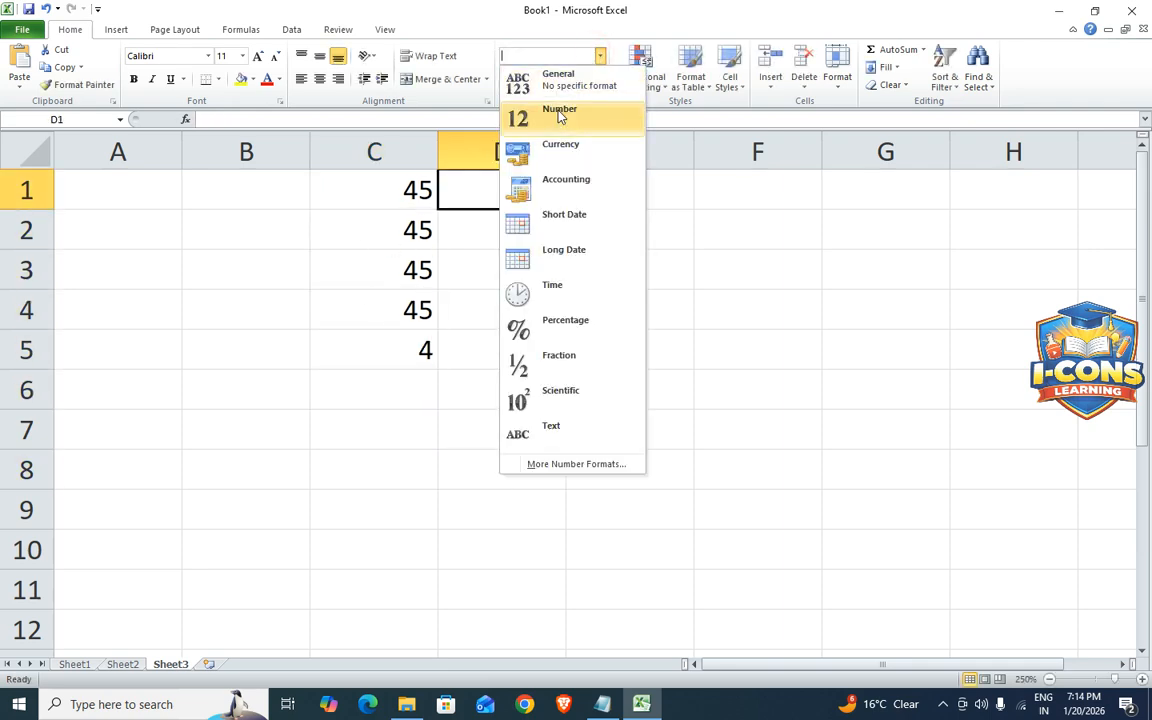
{"action": "left_click", "coordinate": [442, 249]}
{"action": "left_click", "coordinate": [473, 195]}
{"action": "type", "text": "45"}
{"action": "key", "text": "Return"}
{"action": "type", "text": "45"}
{"action": "key", "text": "Return"}
{"action": "type", "text": "45"}
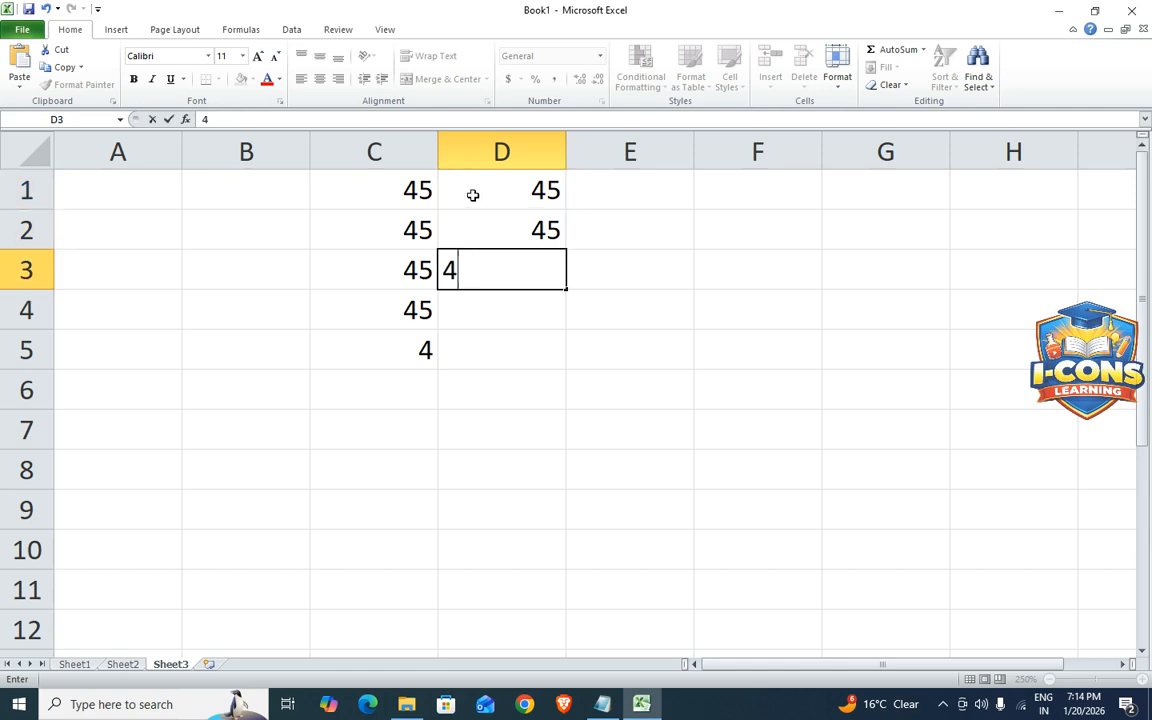
{"action": "key", "text": "Return"}
{"action": "type", "text": "4 5"}
{"action": "left_click", "coordinate": [630, 301]}
Apply the Number format to cells D1 to D5
{"action": "left_click_drag", "start_coordinate": [500, 190], "coordinate": [537, 340]}
{"action": "left_click", "coordinate": [599, 56]}
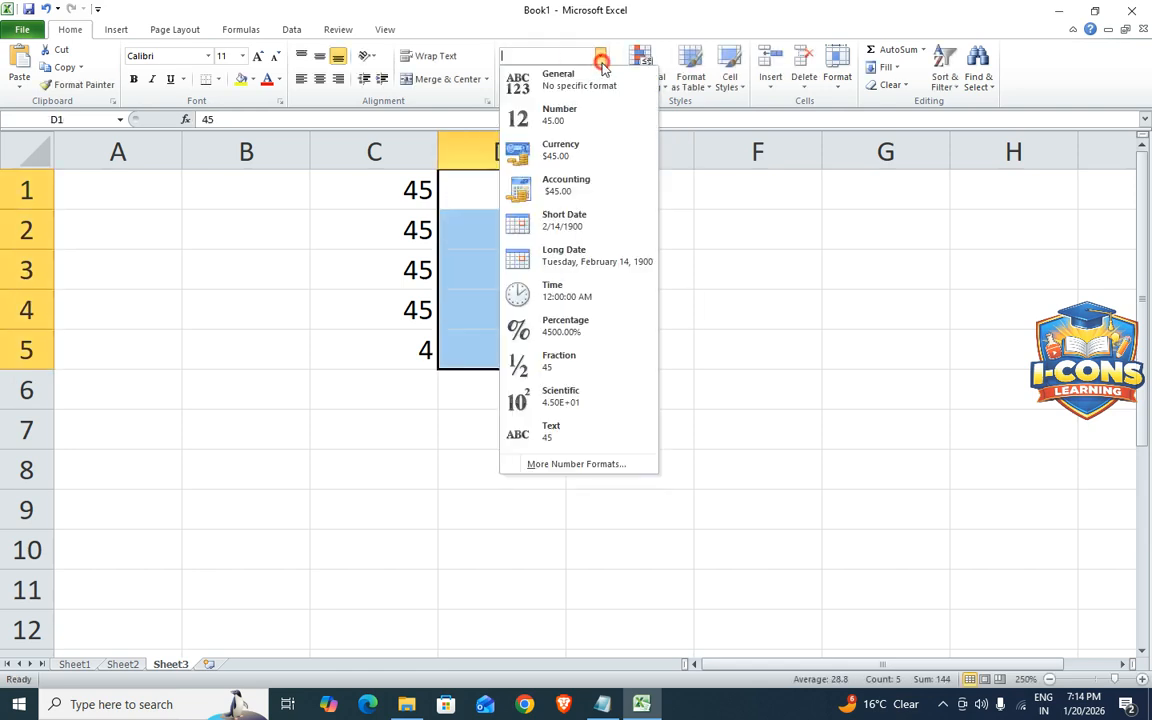
{"action": "left_click", "coordinate": [583, 118]}
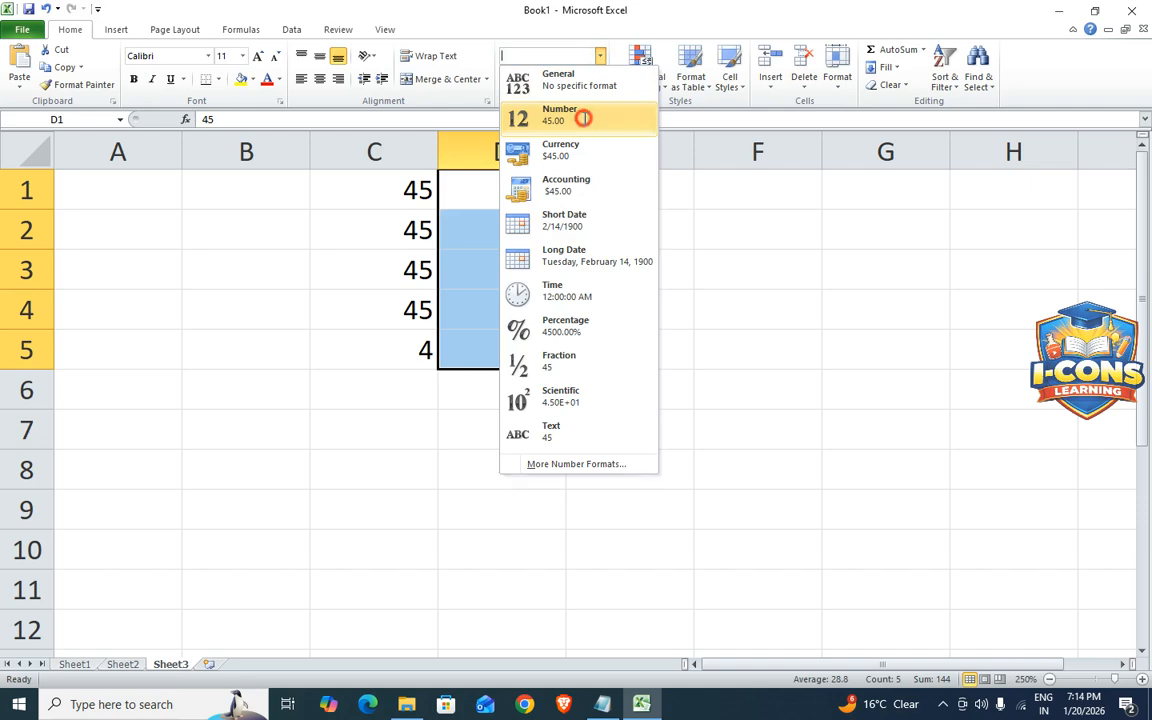
{"action": "left_click", "coordinate": [385, 195]}
{"action": "left_click", "coordinate": [488, 195]}
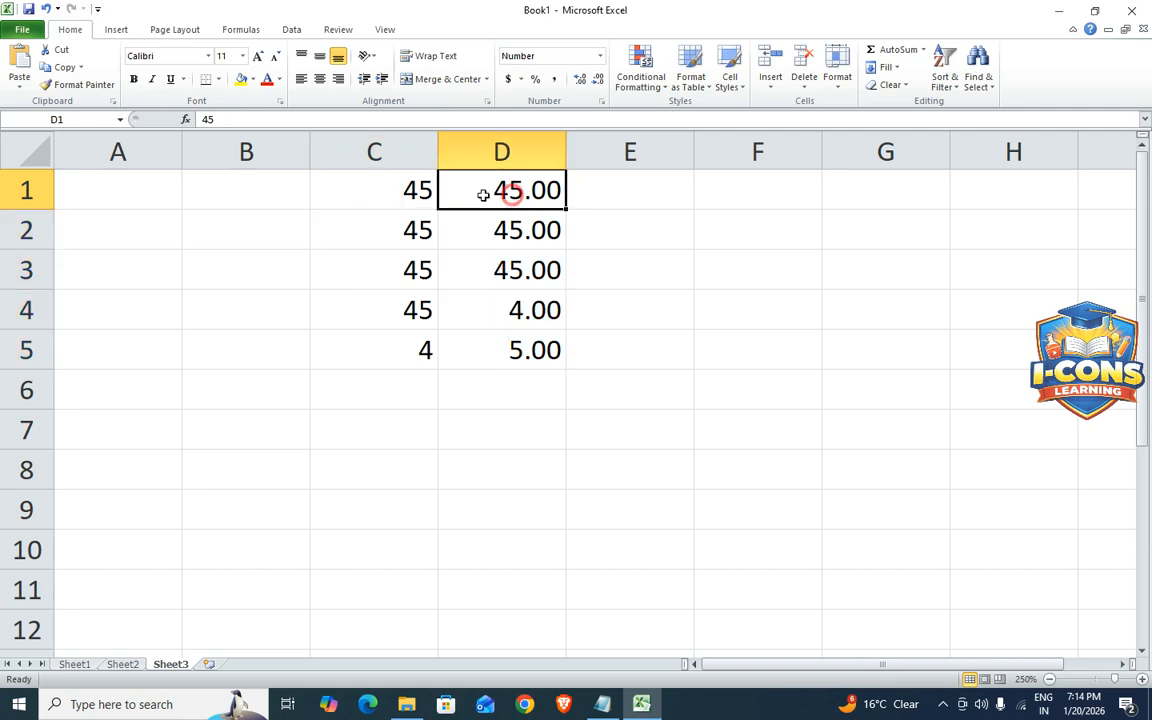
Apply the Currency format to cell D1 only
{"action": "left_click", "coordinate": [600, 57]}
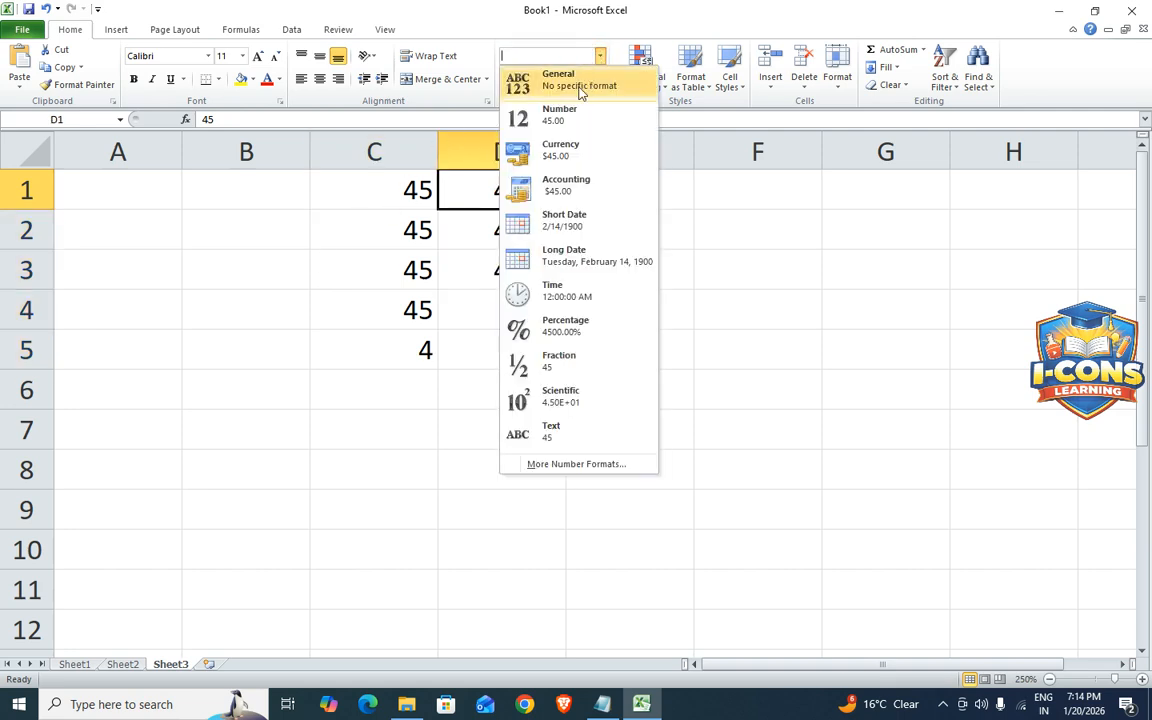
{"action": "left_click", "coordinate": [559, 160]}
{"action": "left_click", "coordinate": [512, 340]}
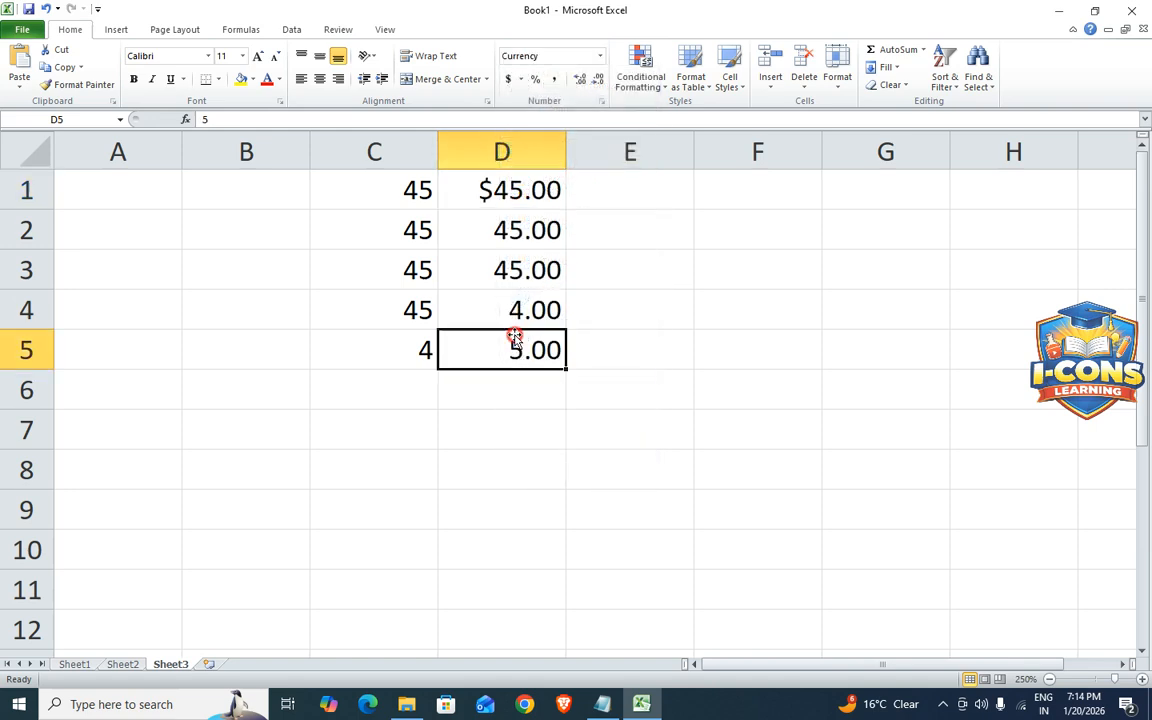
Format cells C1 to C6 as Currency, and switch them to the Accounting format
{"action": "left_click_drag", "start_coordinate": [424, 189], "coordinate": [414, 378]}
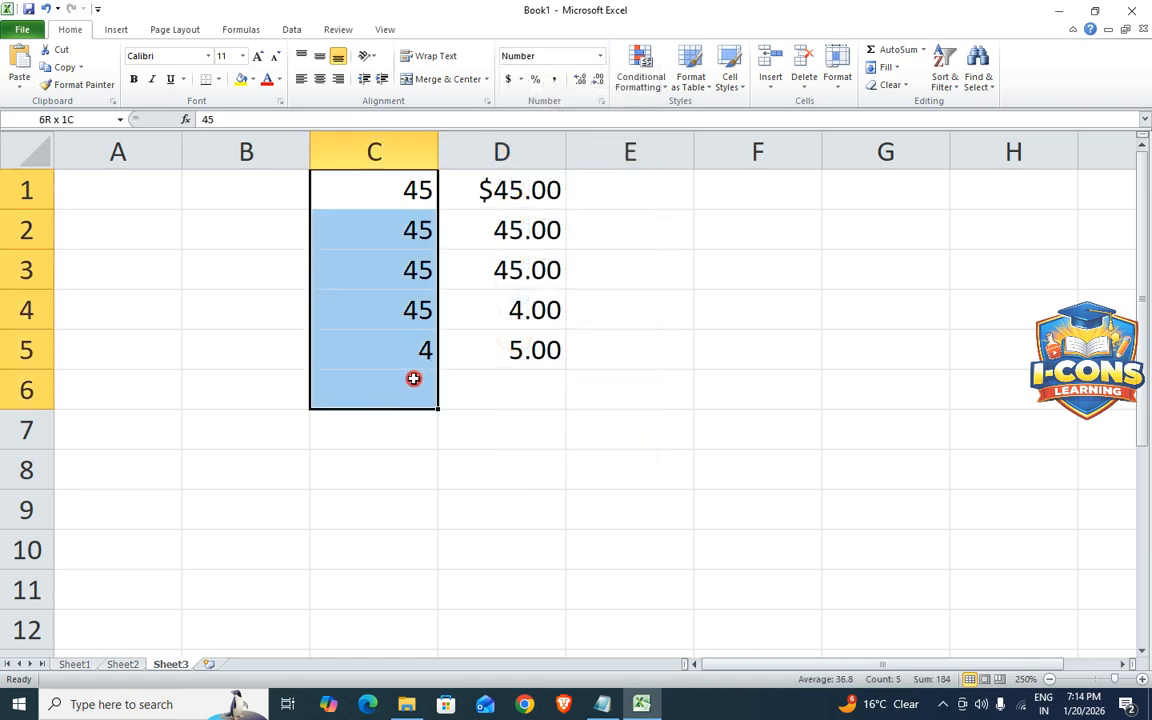
{"action": "left_click", "coordinate": [600, 56]}
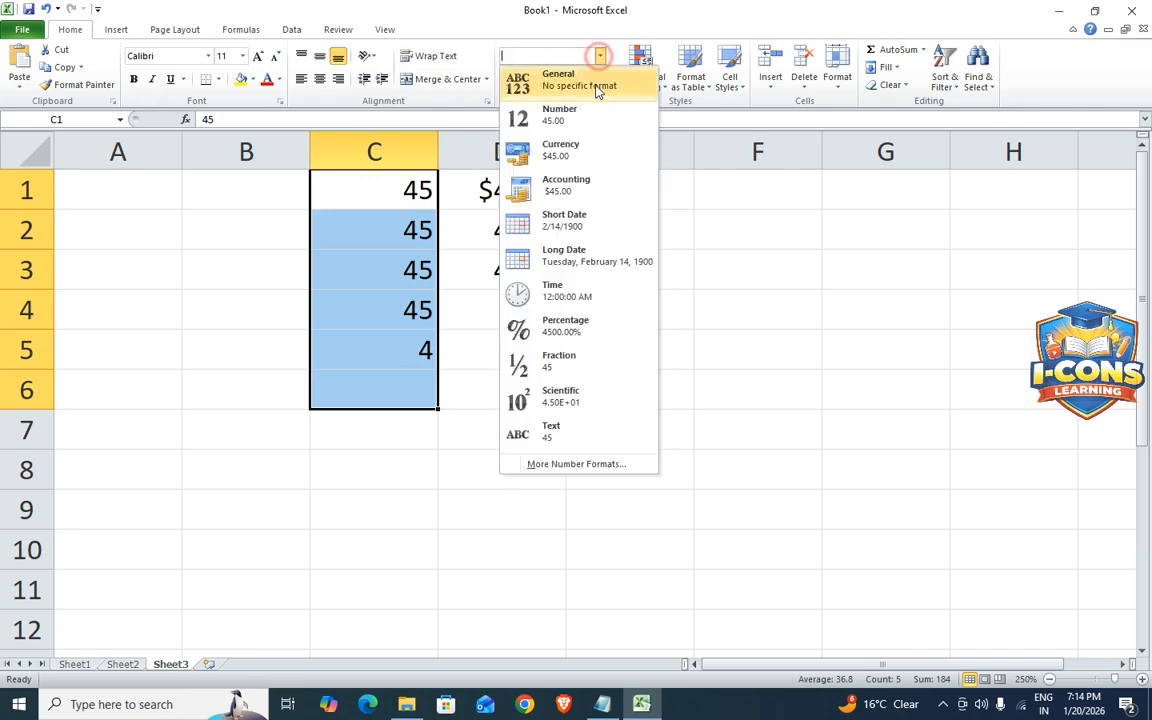
{"action": "left_click", "coordinate": [565, 157]}
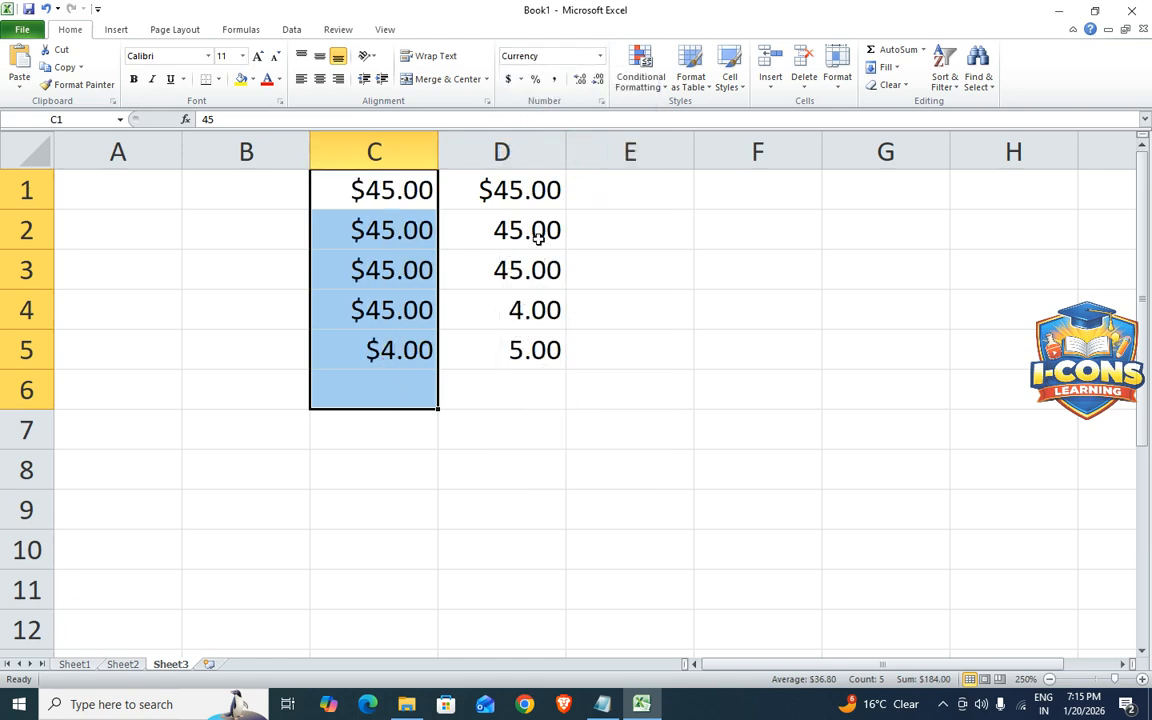
{"action": "left_click", "coordinate": [600, 56]}
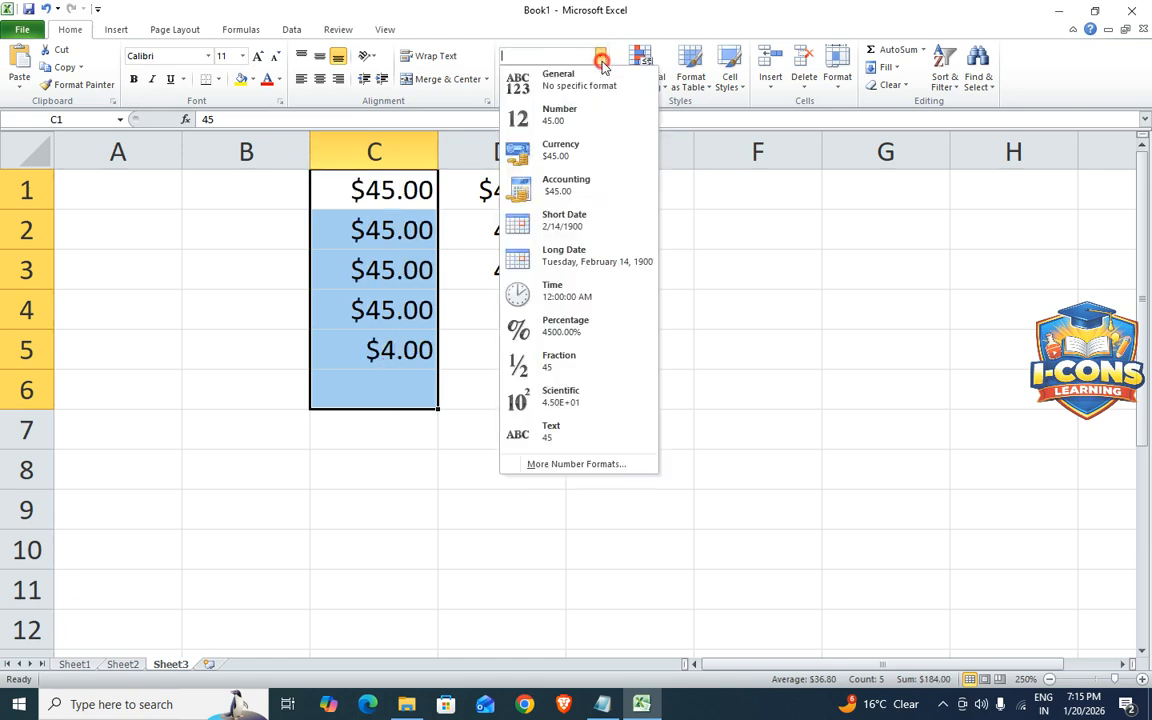
{"action": "left_click", "coordinate": [575, 195]}
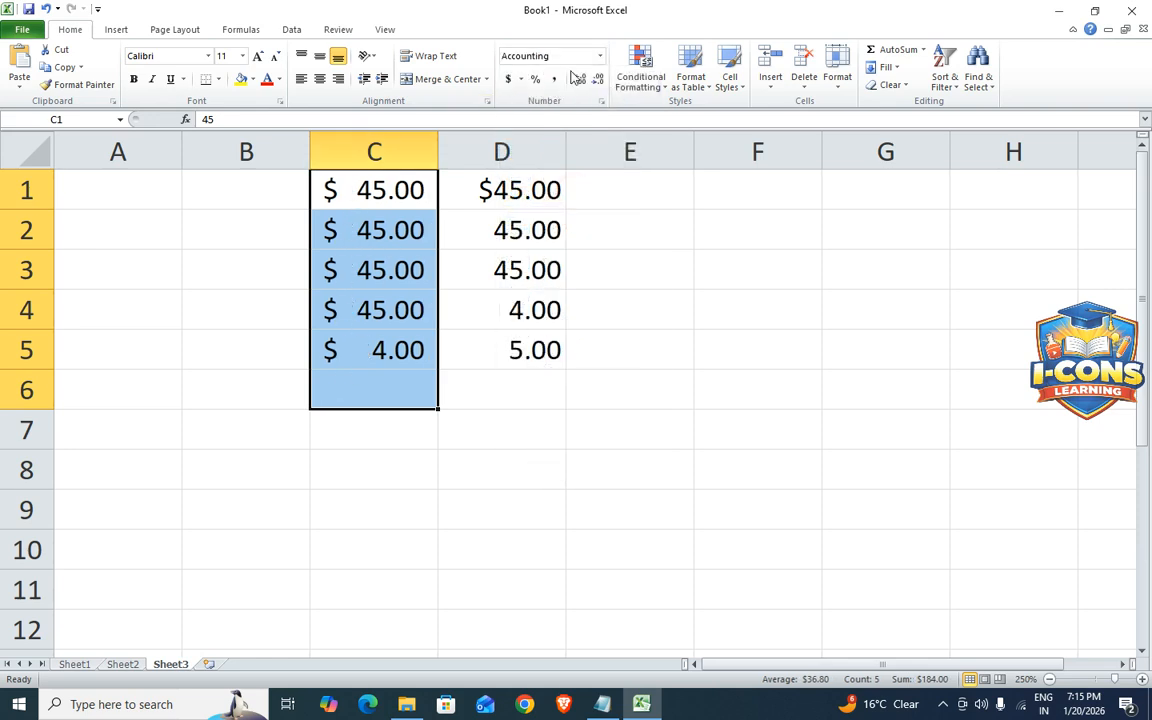
Compare the two money formats by switching cells C1 to C6 to Currency and back to Accounting
{"action": "left_click", "coordinate": [600, 58]}
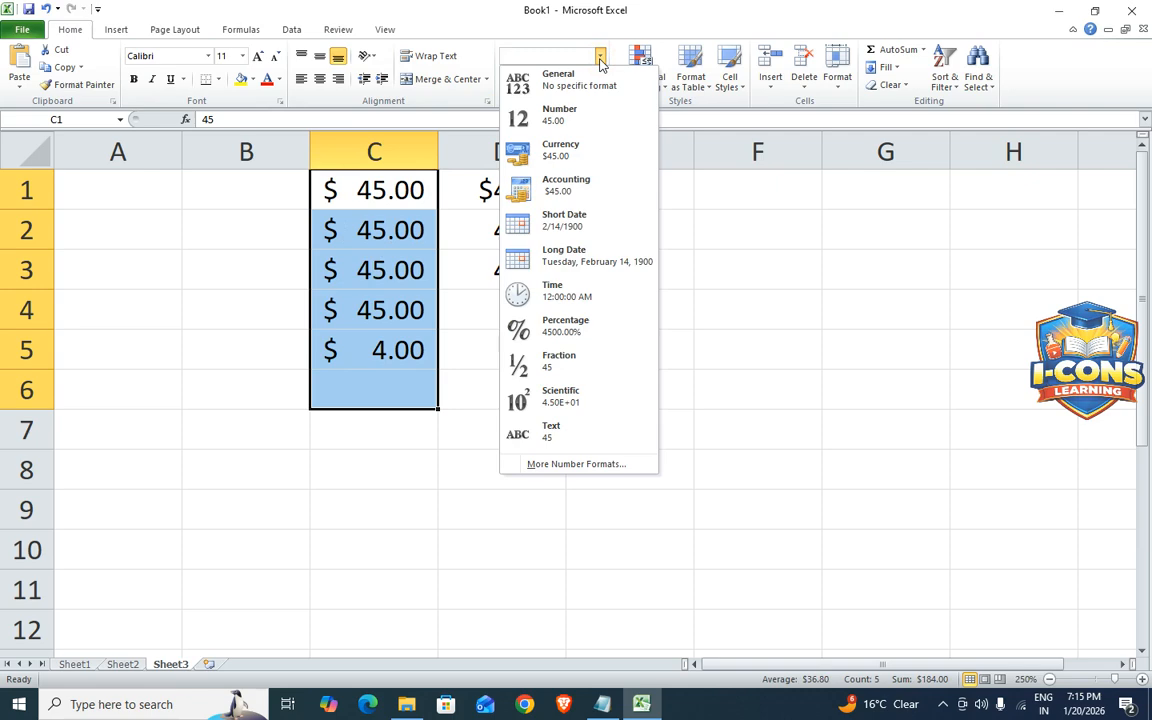
{"action": "left_click", "coordinate": [563, 153]}
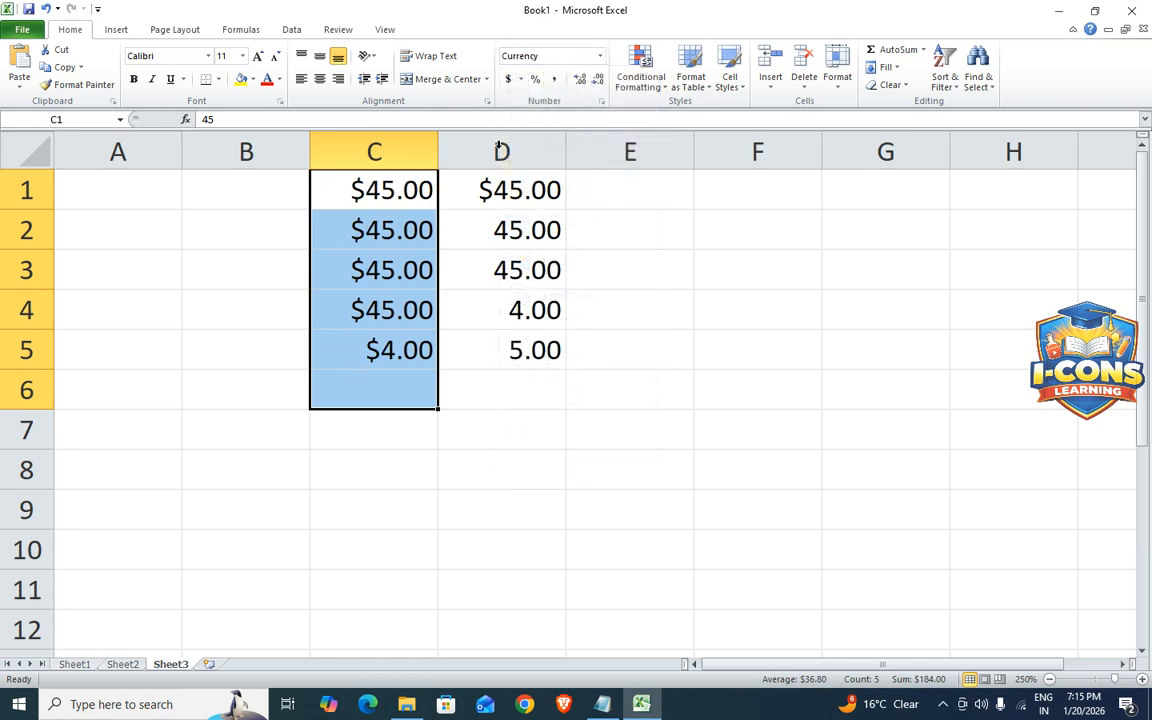
{"action": "left_click", "coordinate": [600, 56]}
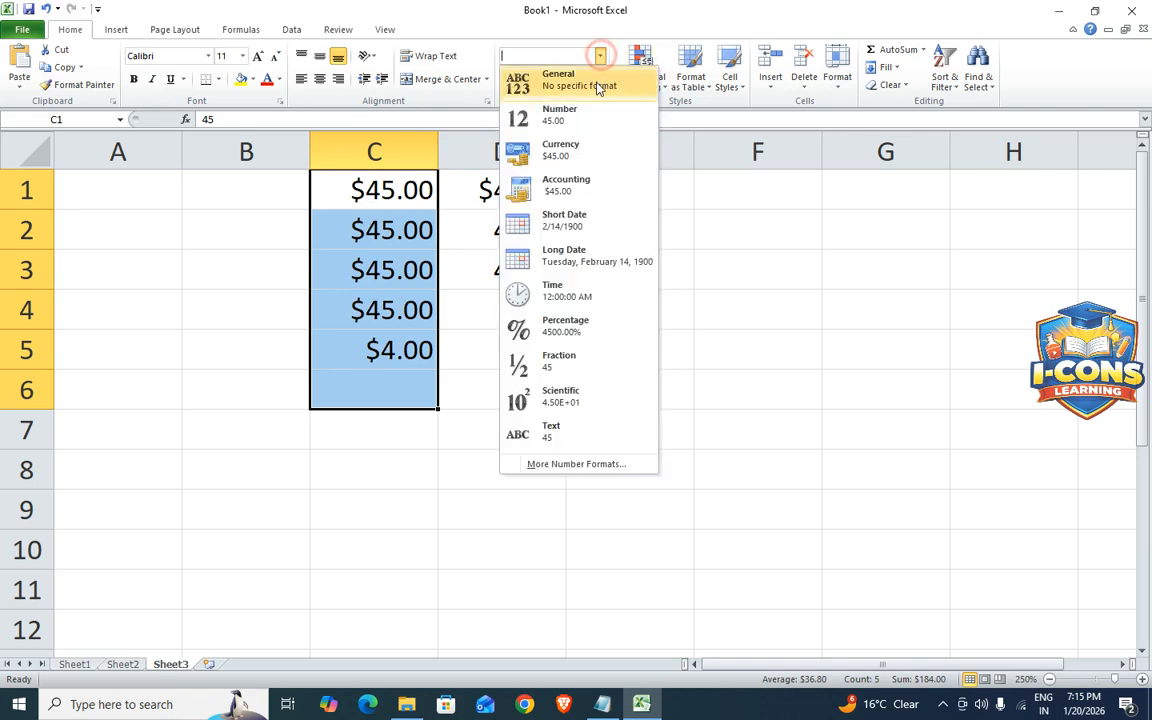
{"action": "left_click", "coordinate": [566, 187]}
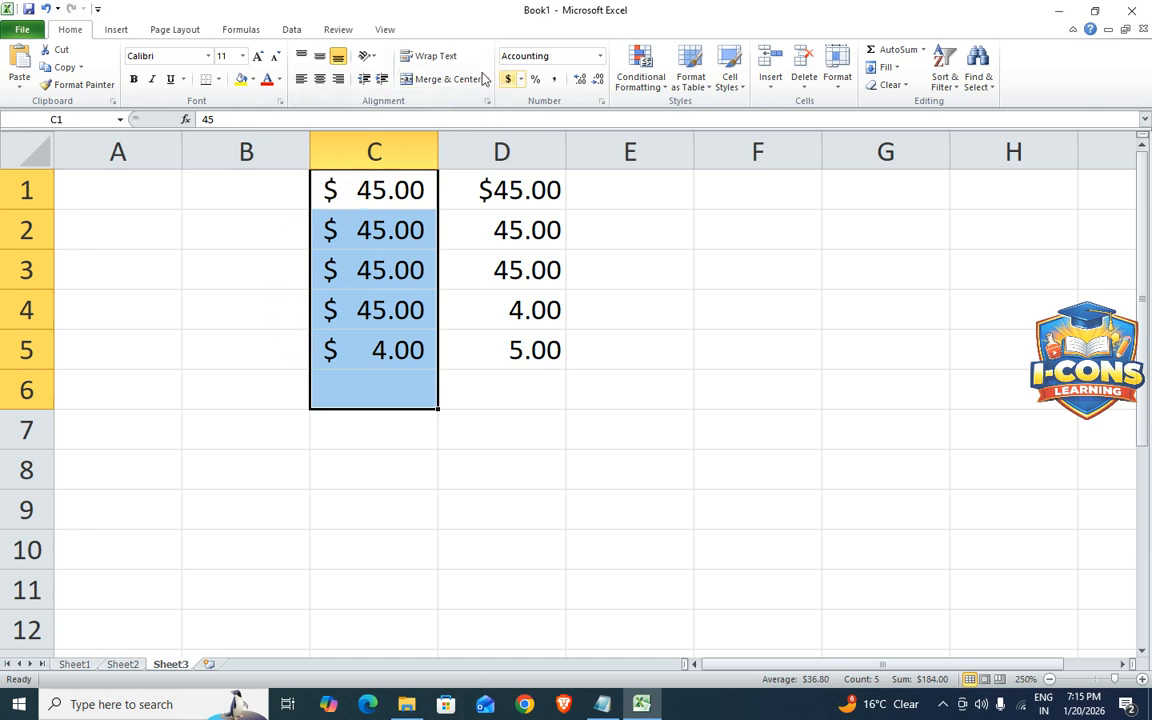
{"action": "left_click", "coordinate": [600, 56]}
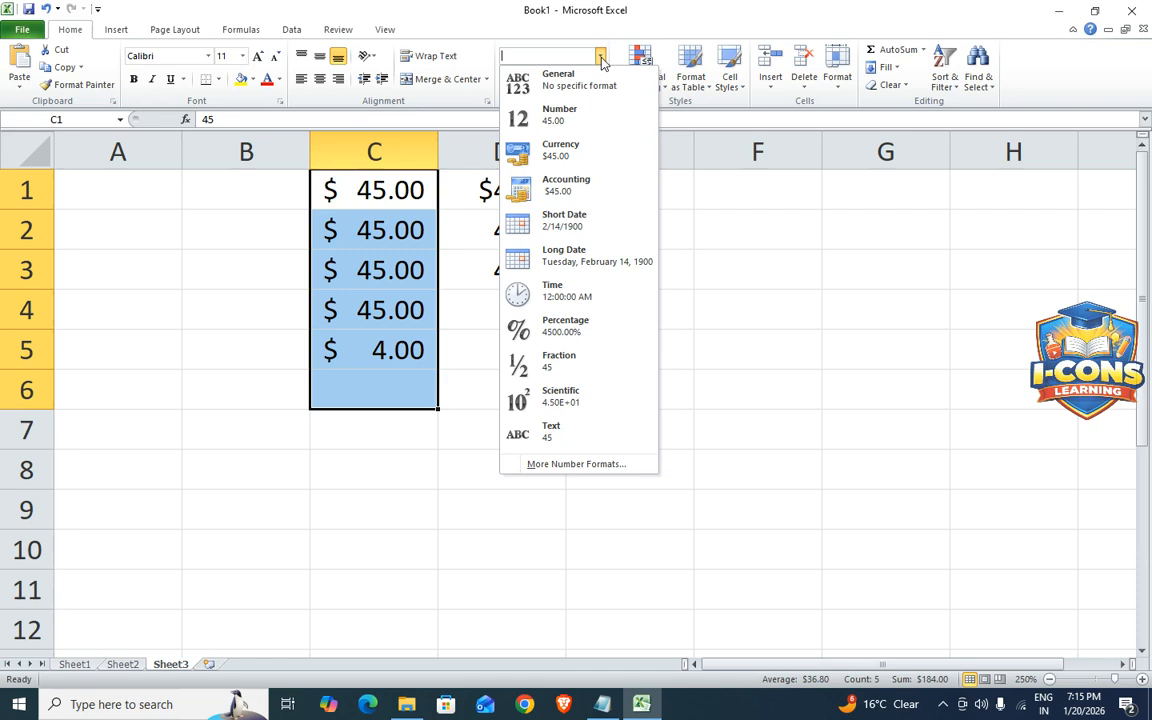
{"action": "left_click", "coordinate": [723, 476]}
Enter the date 01-20-2026 in cell E3 and select that cell to check its format
{"action": "left_click", "coordinate": [678, 276]}
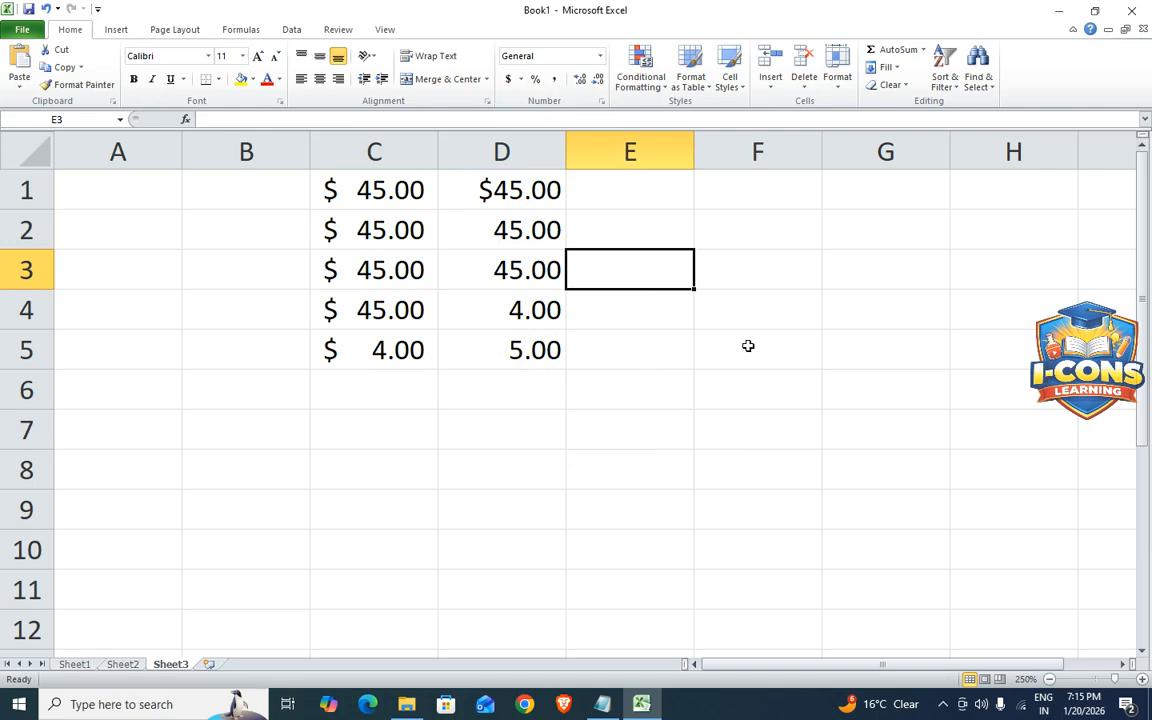
{"action": "type", "text": "01"}
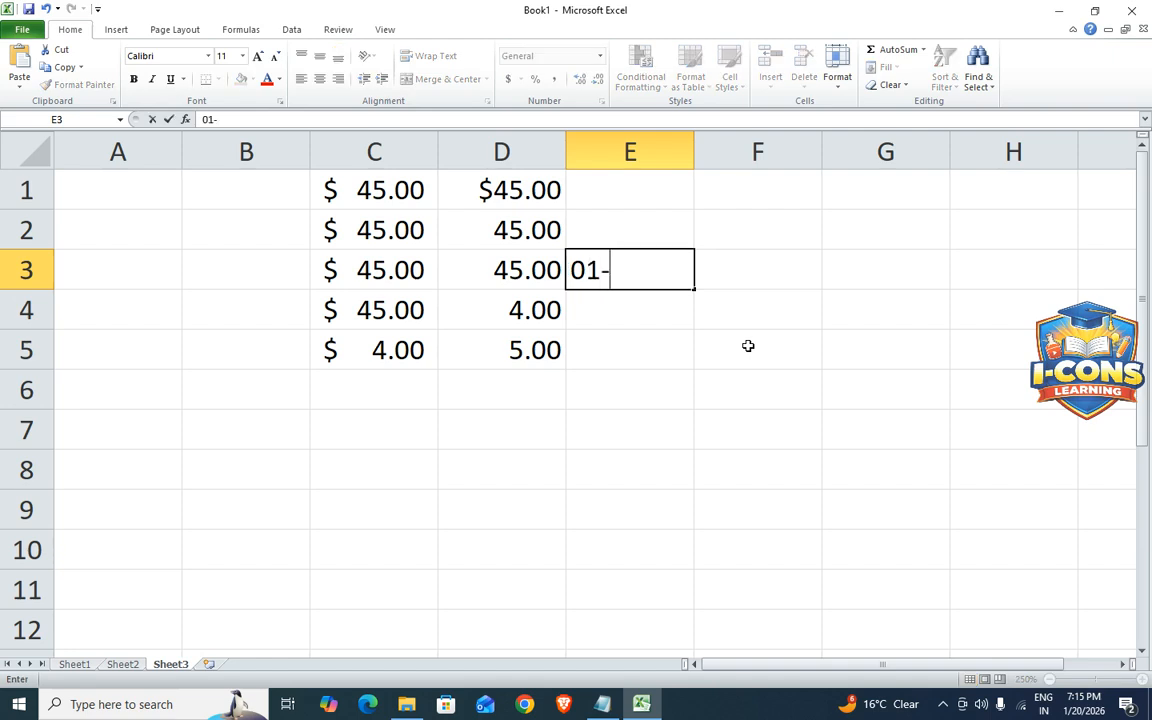
{"action": "type", "text": "-20-"}
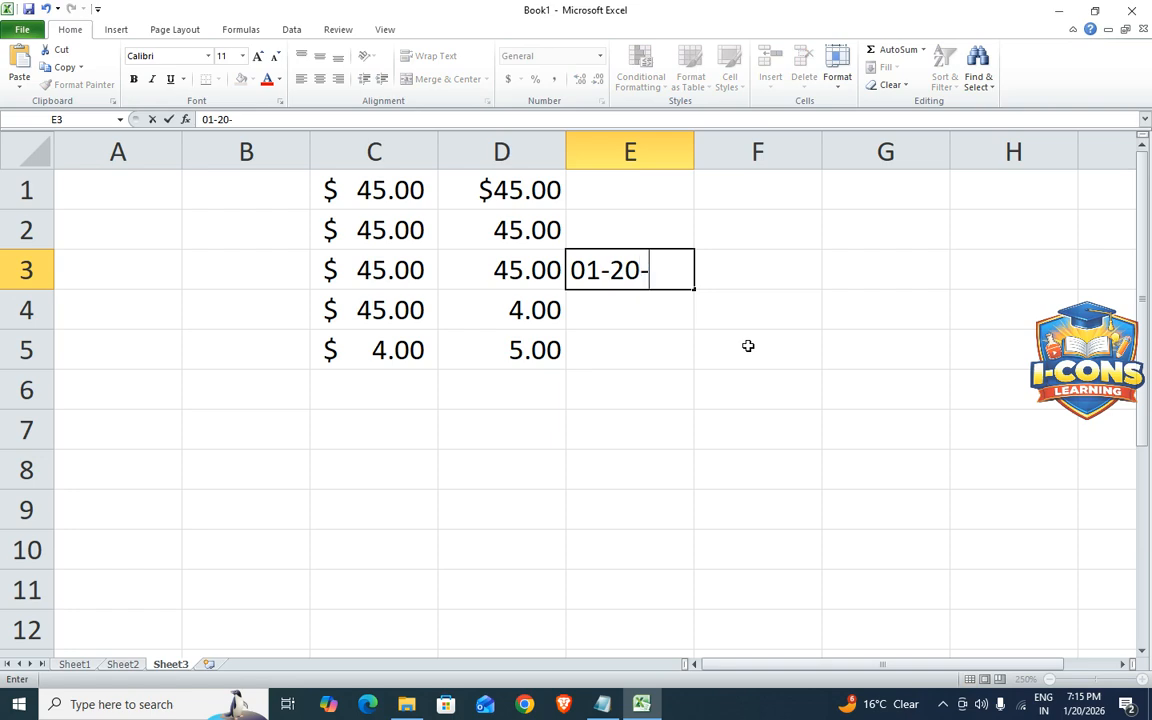
{"action": "type", "text": "2026"}
{"action": "key", "text": "Return"}
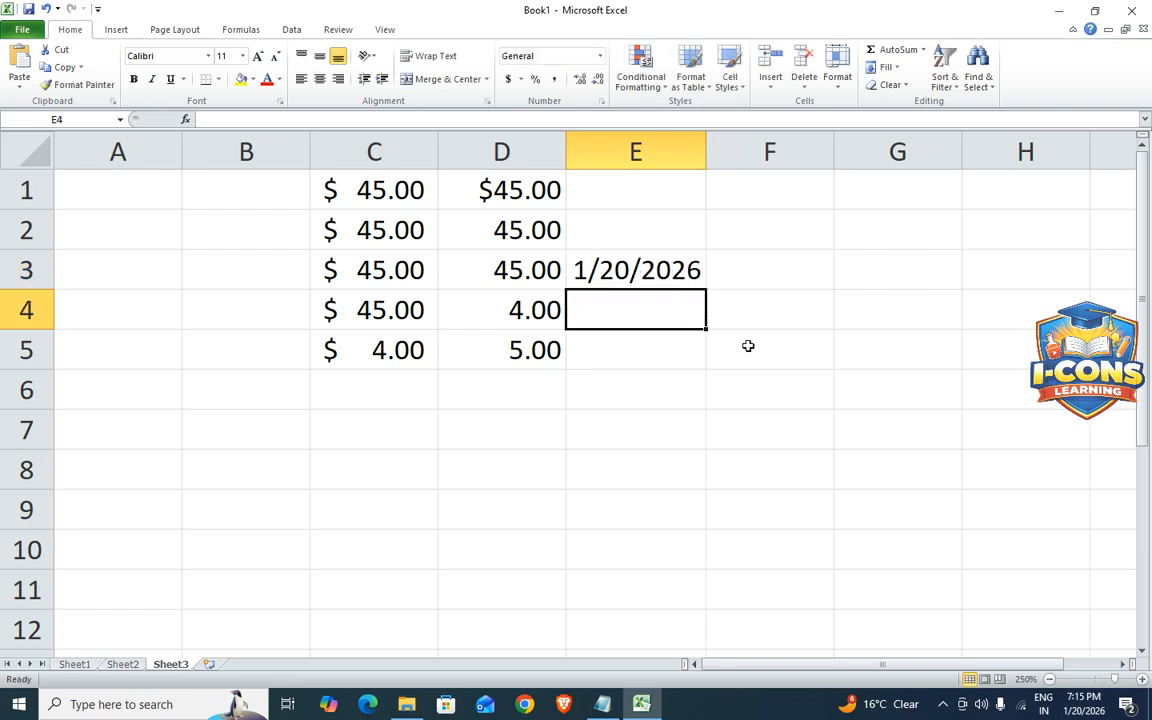
{"action": "left_click", "coordinate": [656, 357]}
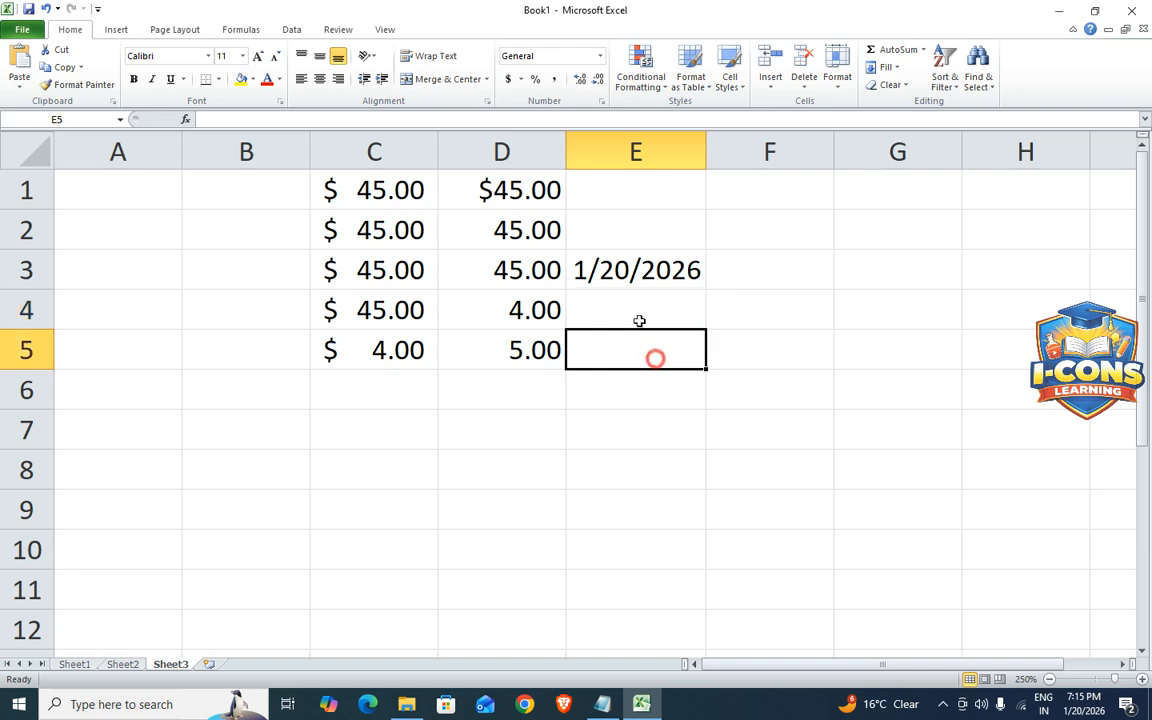
{"action": "left_click", "coordinate": [639, 404]}
{"action": "left_click", "coordinate": [643, 274]}
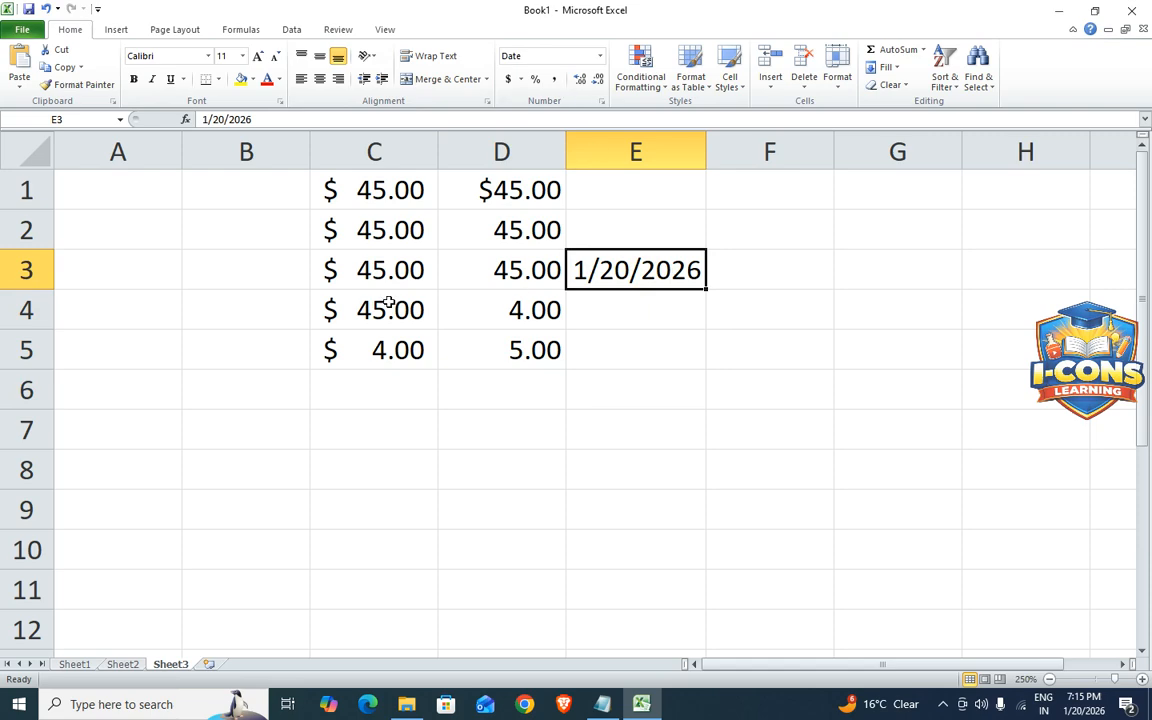
Enter 20 in cell E7 and apply the Short Date format to that cell
{"action": "left_click", "coordinate": [586, 429]}
{"action": "type", "text": "20"}
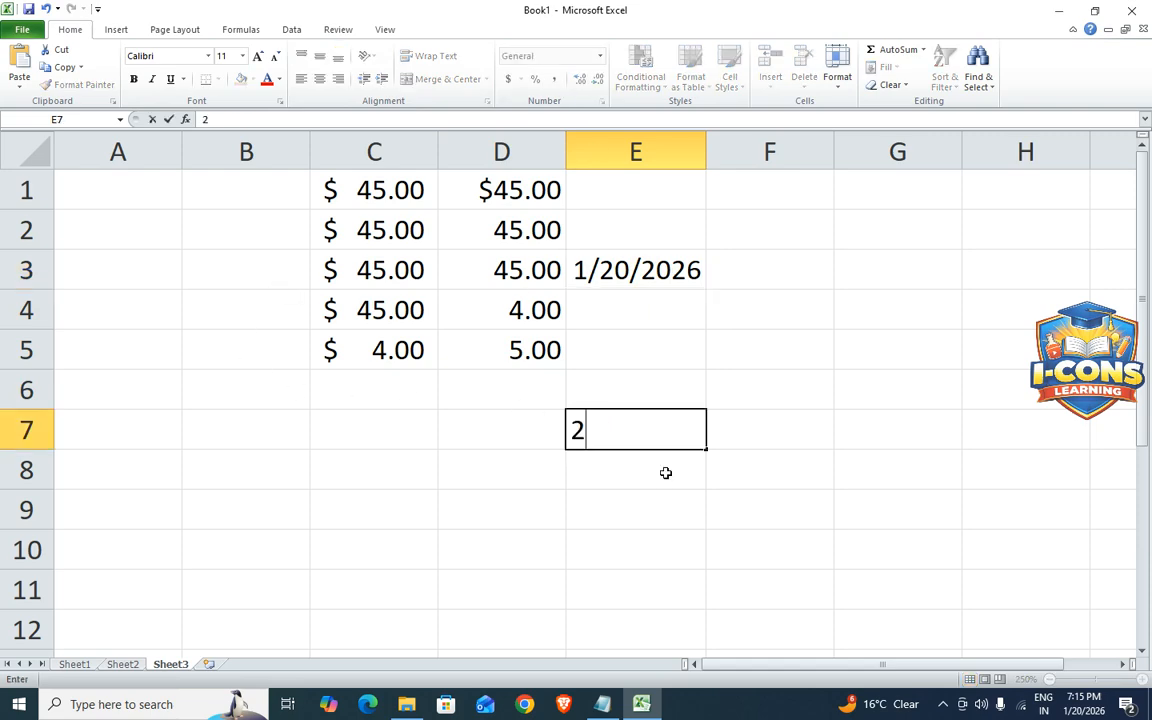
{"action": "key", "text": "Return"}
{"action": "left_click", "coordinate": [631, 412]}
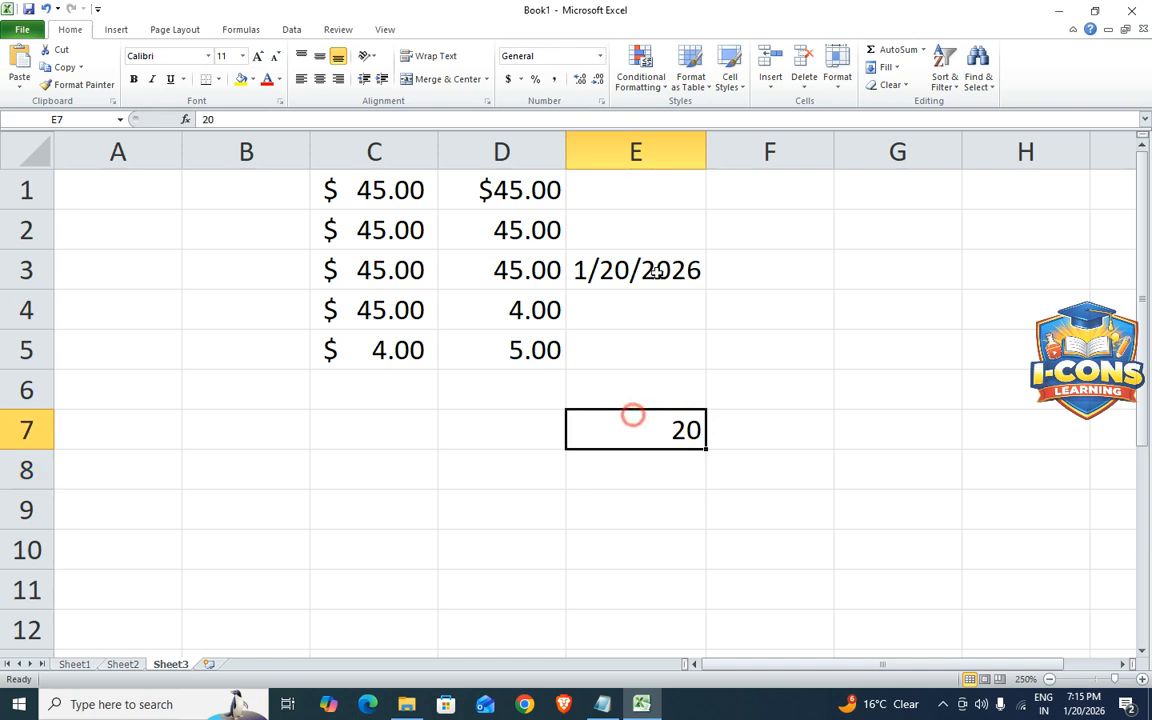
{"action": "left_click", "coordinate": [598, 59]}
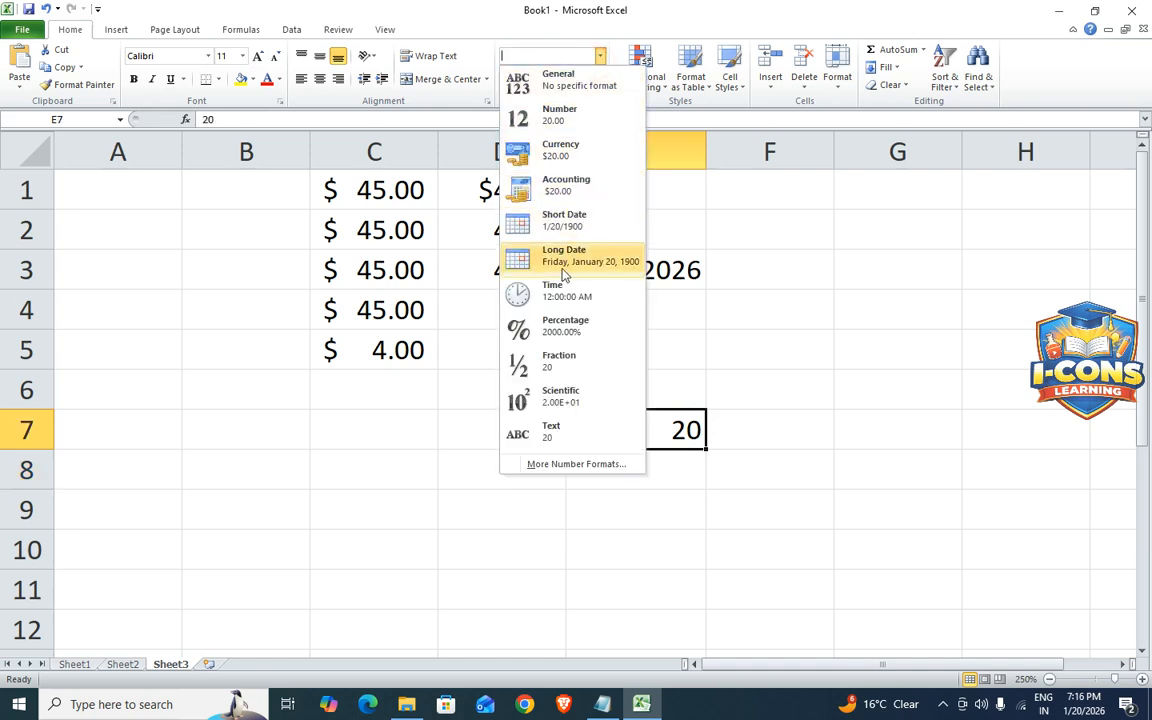
{"action": "left_click", "coordinate": [565, 220]}
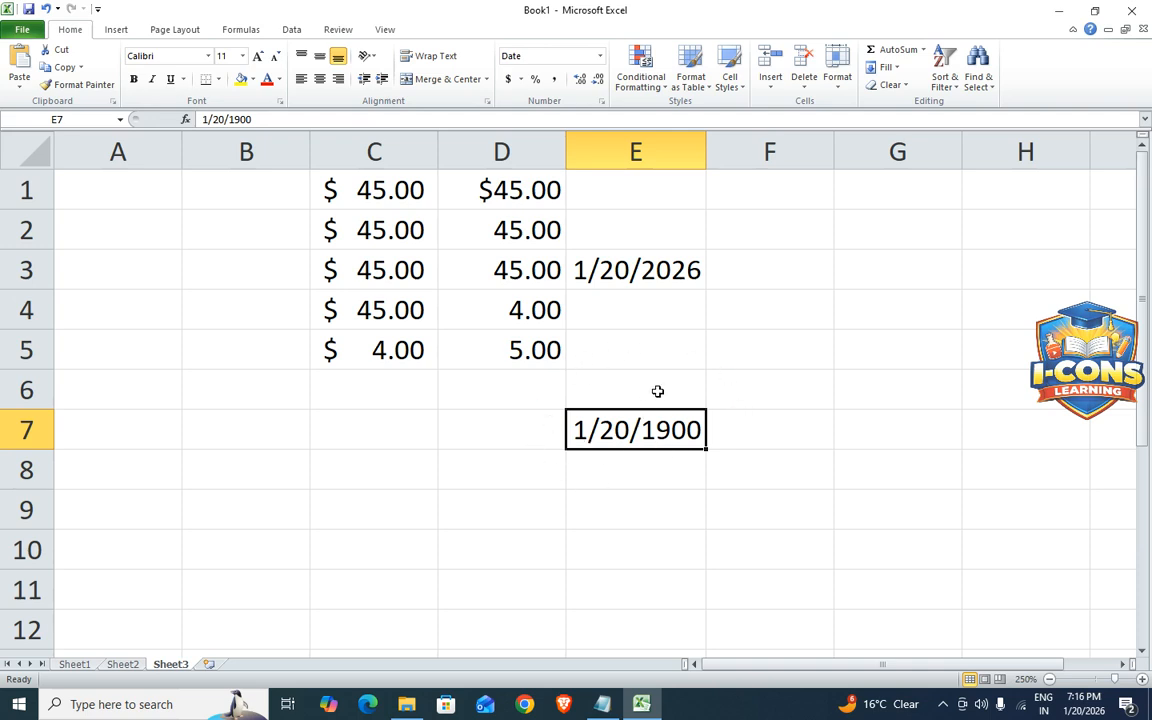
{"action": "left_click", "coordinate": [635, 362]}
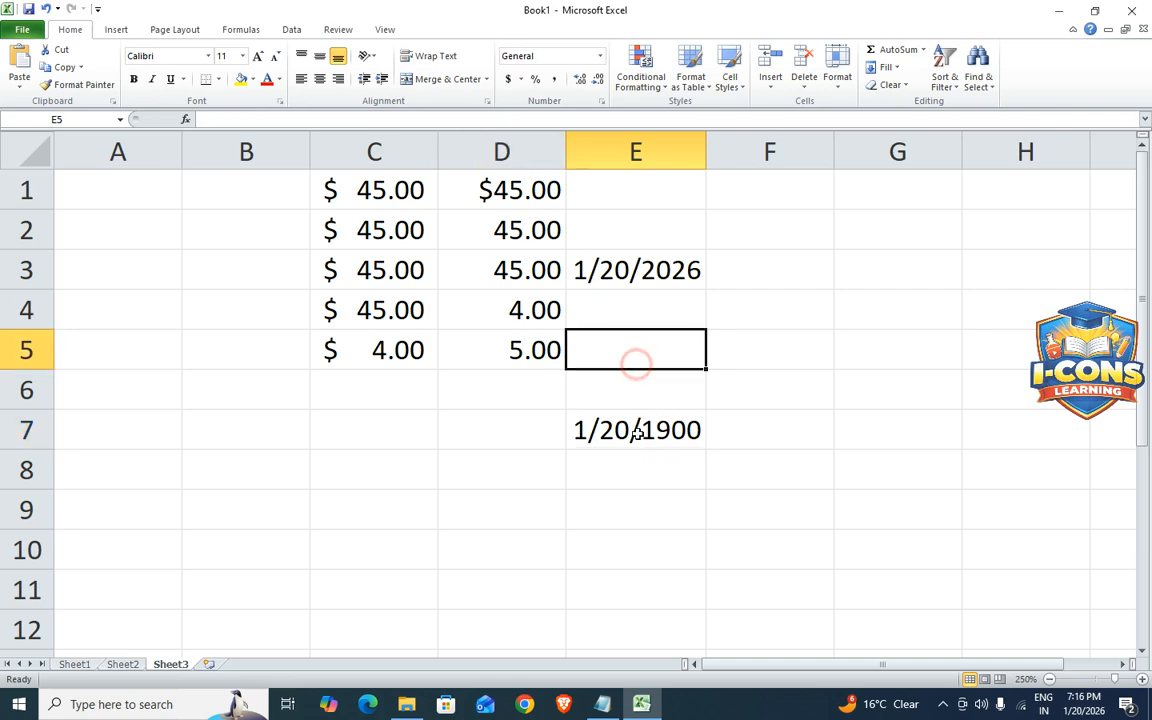
Clear cell E7 and enter 6 in it, keeping its date format
{"action": "left_click", "coordinate": [636, 432]}
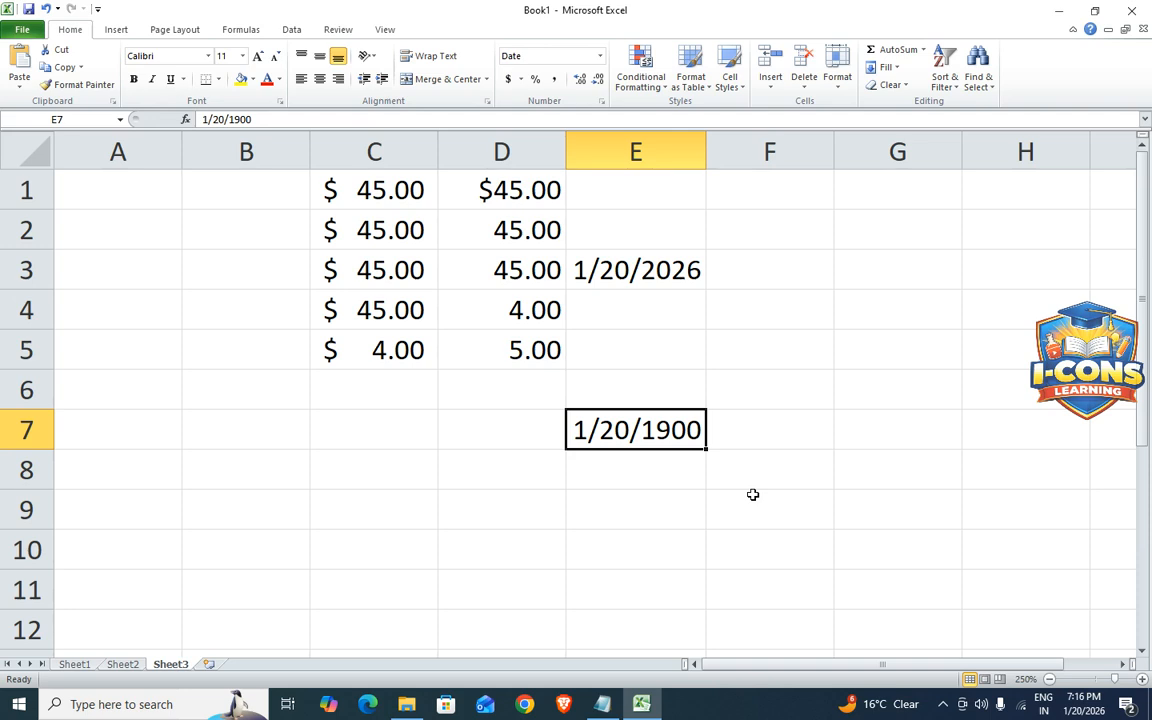
{"action": "key", "text": "Delete"}
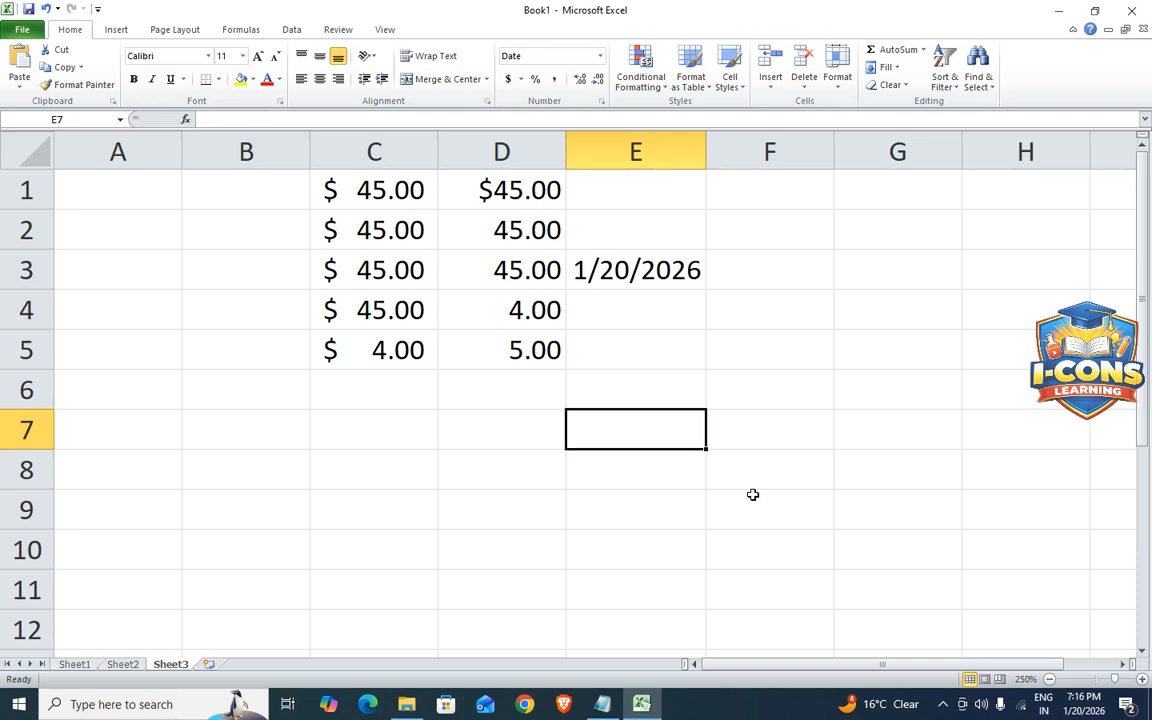
{"action": "key", "text": "Down"}
{"action": "key", "text": "Up"}
{"action": "type", "text": "6"}
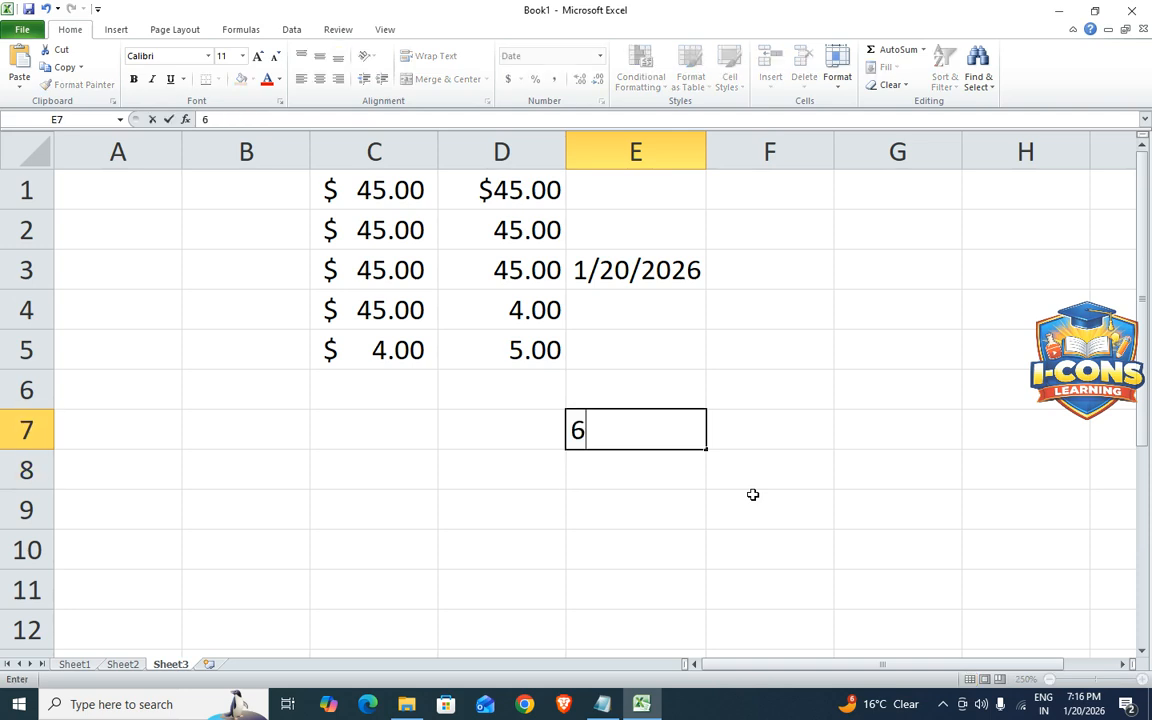
{"action": "key", "text": "Return"}
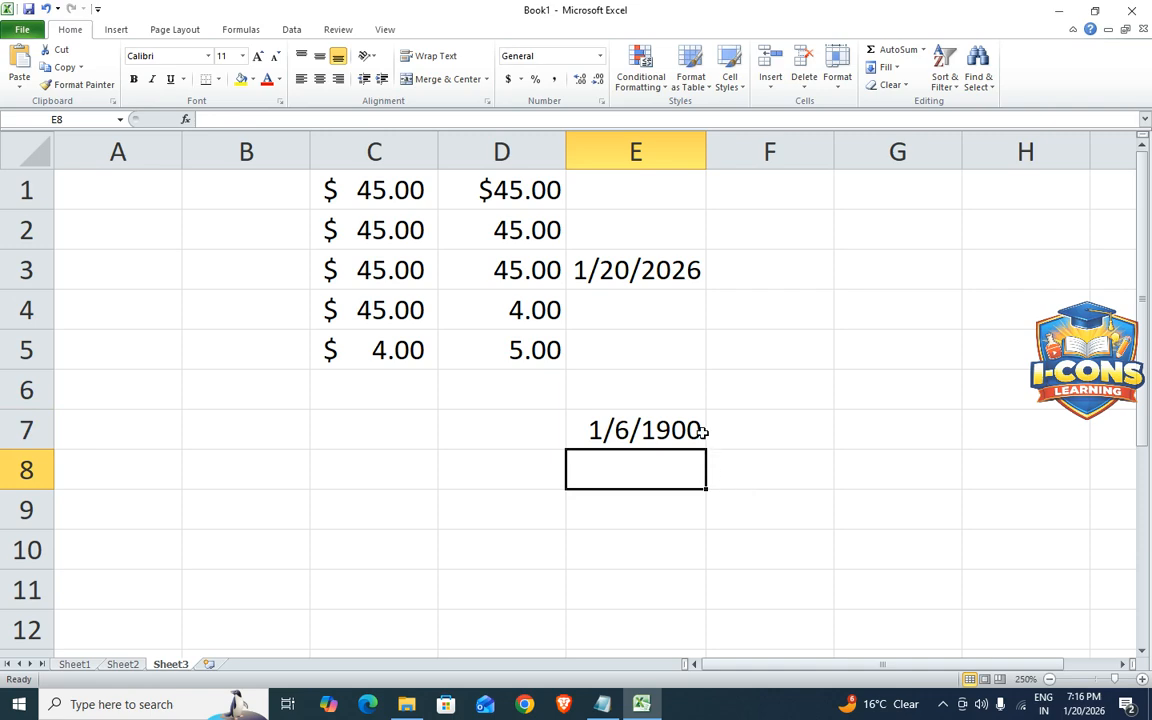
Set cell E7 back to the General format
{"action": "left_click", "coordinate": [597, 428]}
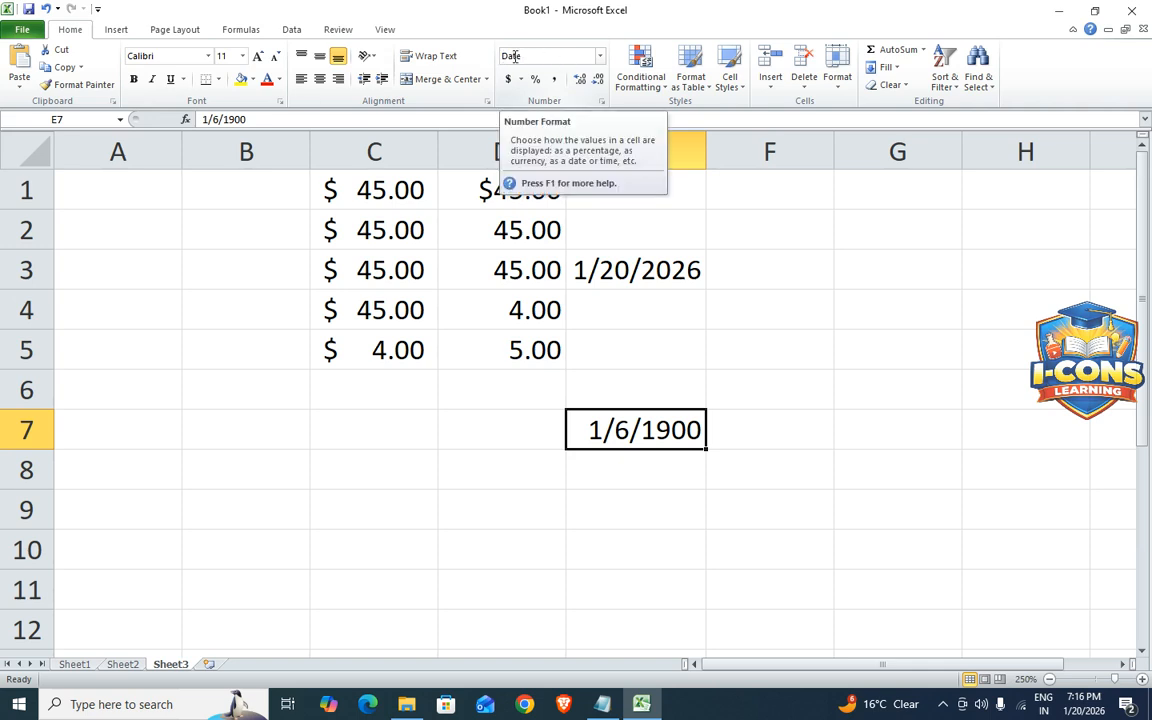
{"action": "left_click", "coordinate": [604, 57]}
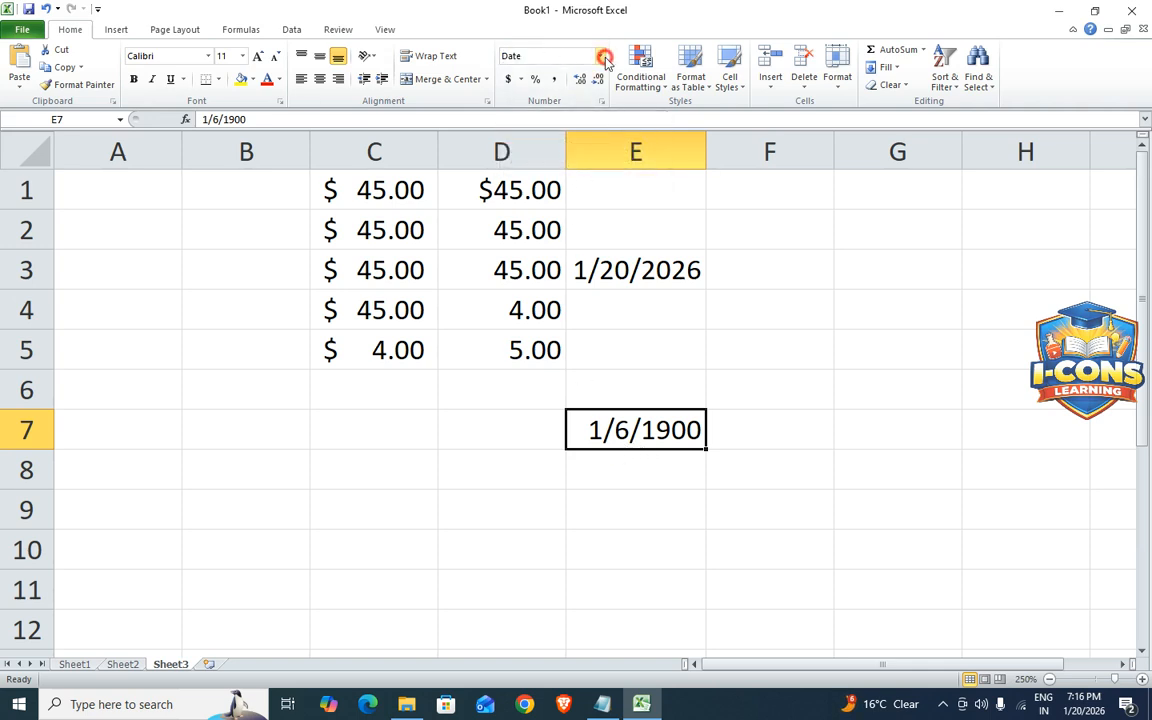
{"action": "left_click", "coordinate": [583, 88]}
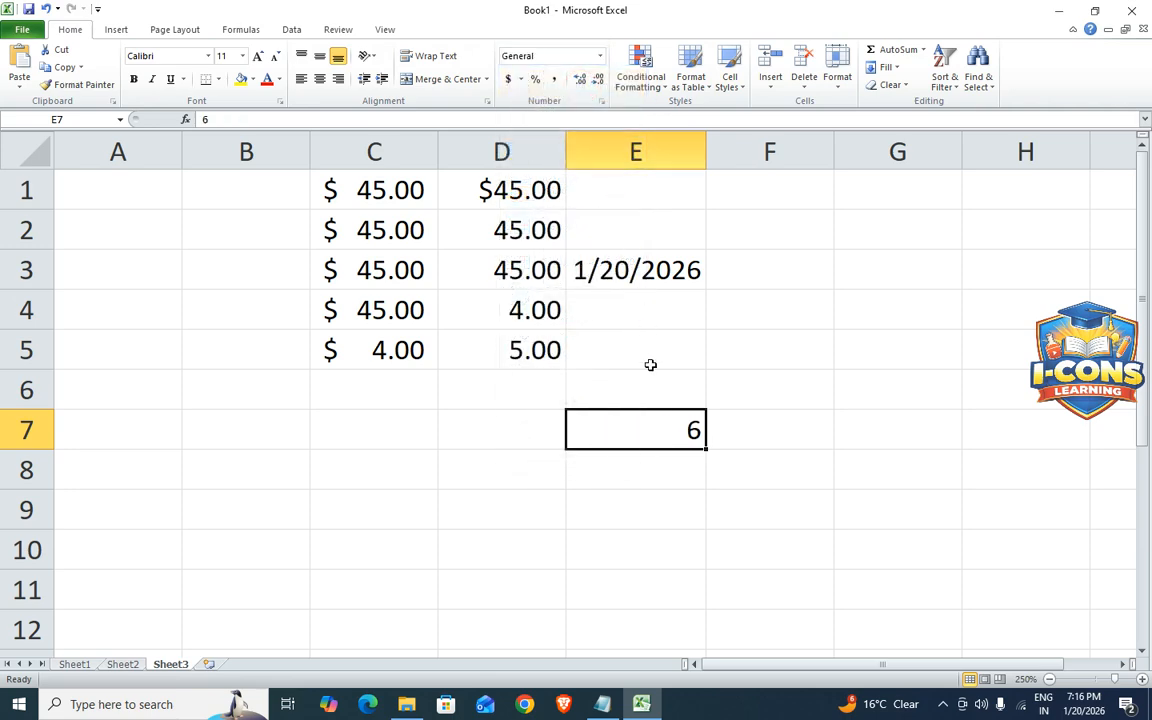
{"action": "left_click", "coordinate": [658, 515]}
{"action": "left_click", "coordinate": [638, 437]}
Apply the Long Date format to the date in cell E3
{"action": "left_click", "coordinate": [607, 272]}
{"action": "left_click", "coordinate": [616, 303]}
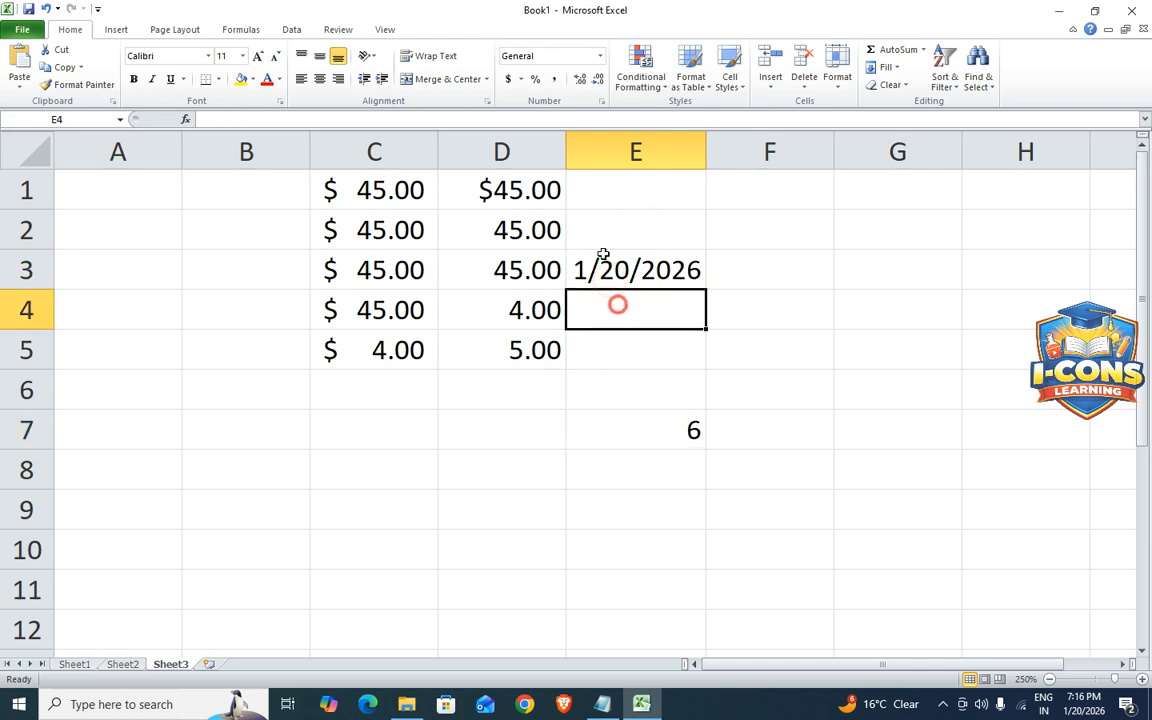
{"action": "left_click", "coordinate": [601, 56]}
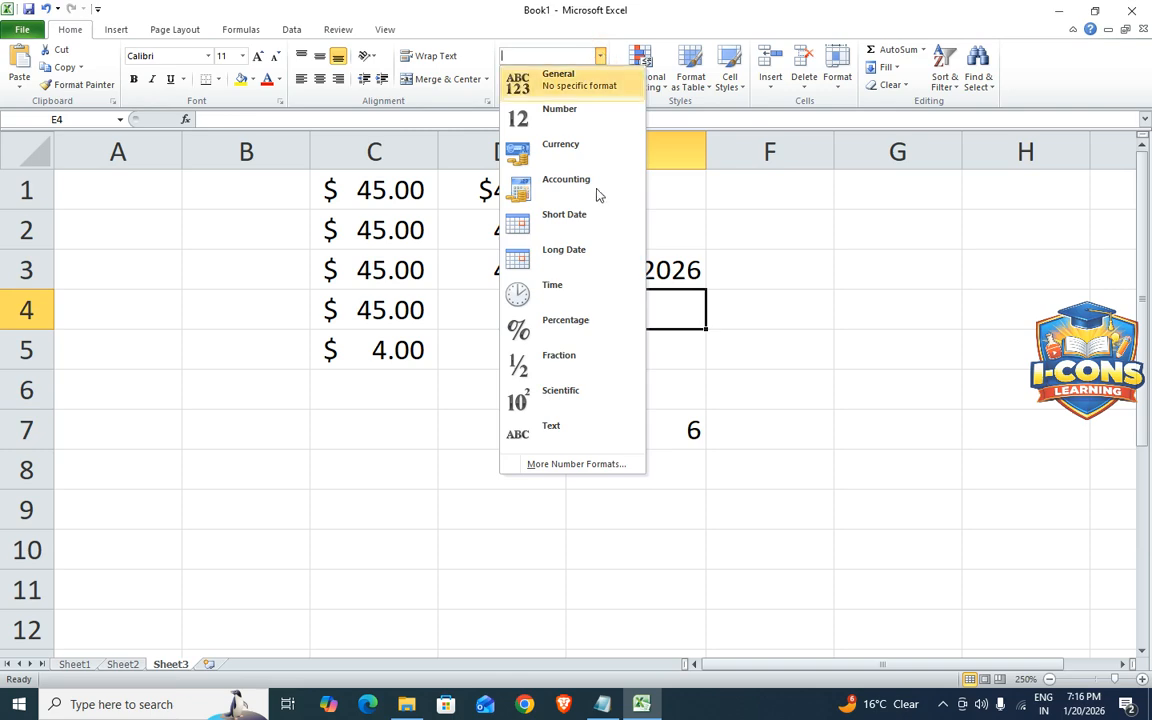
{"action": "left_click", "coordinate": [669, 392]}
{"action": "left_click", "coordinate": [585, 268]}
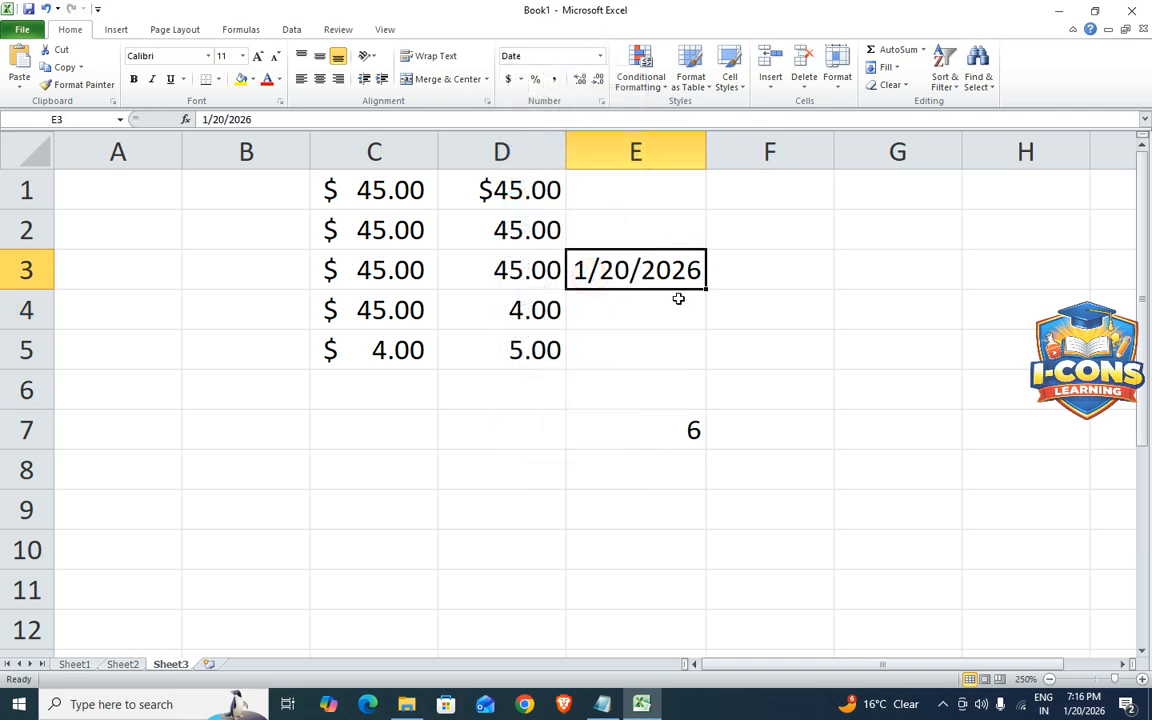
{"action": "left_click", "coordinate": [599, 56]}
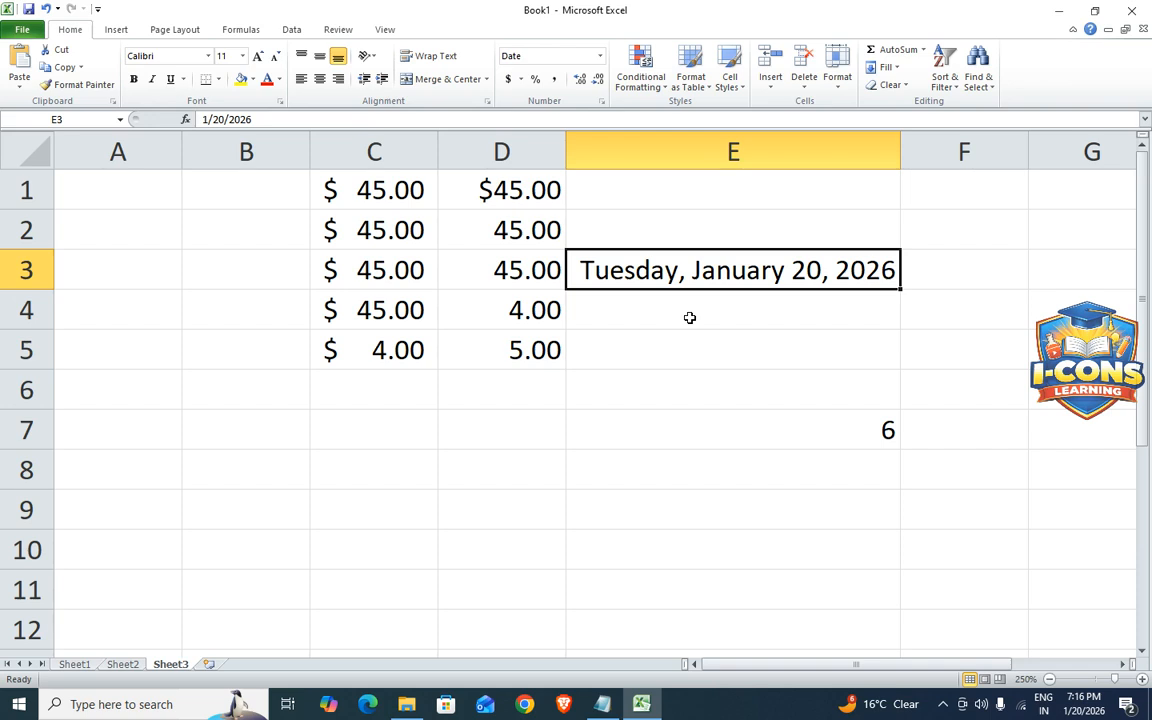
{"action": "left_click", "coordinate": [600, 58]}
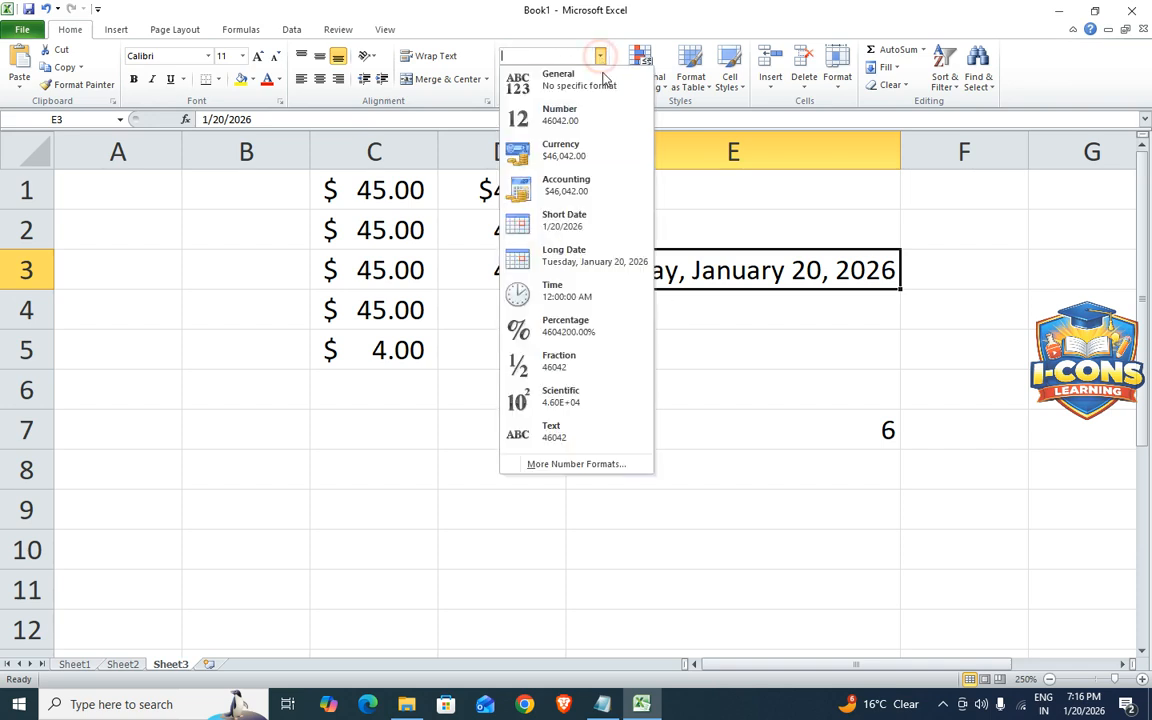
{"action": "left_click", "coordinate": [620, 481]}
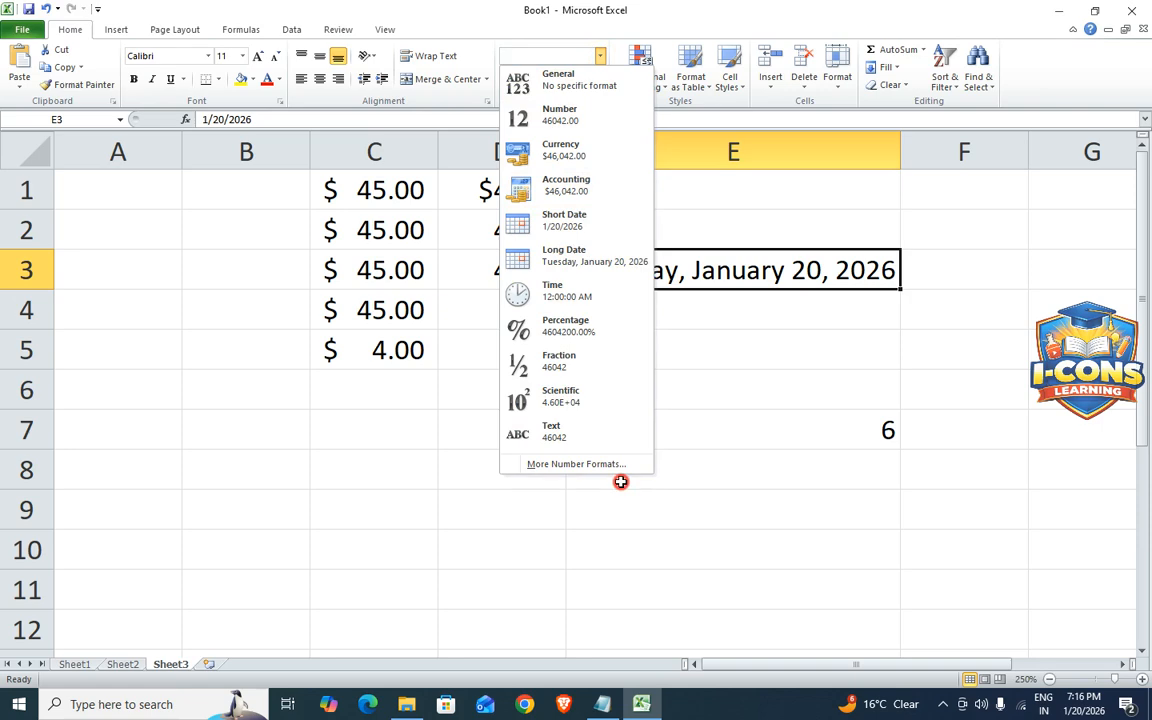
Enter 4 in each of the cells B2, B3 and B4
{"action": "left_click", "coordinate": [244, 217]}
{"action": "type", "text": "4"}
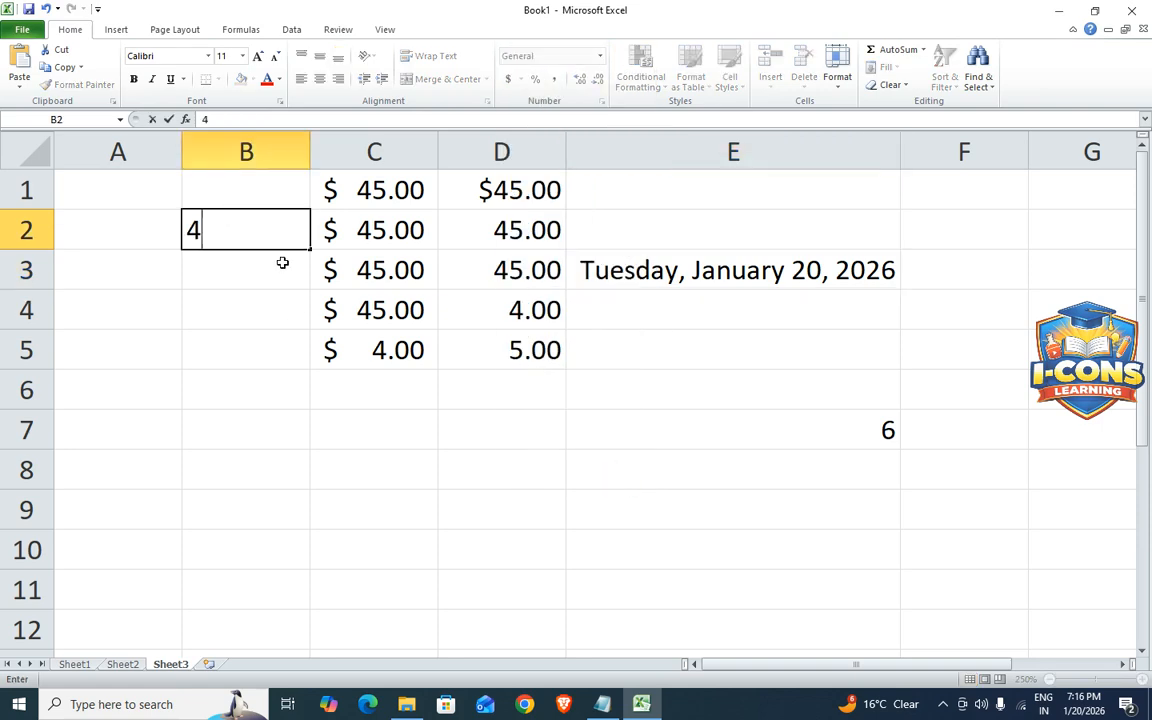
{"action": "key", "text": "Return"}
{"action": "type", "text": "4"}
{"action": "key", "text": "Return"}
{"action": "type", "text": "4"}
{"action": "key", "text": "Return"}
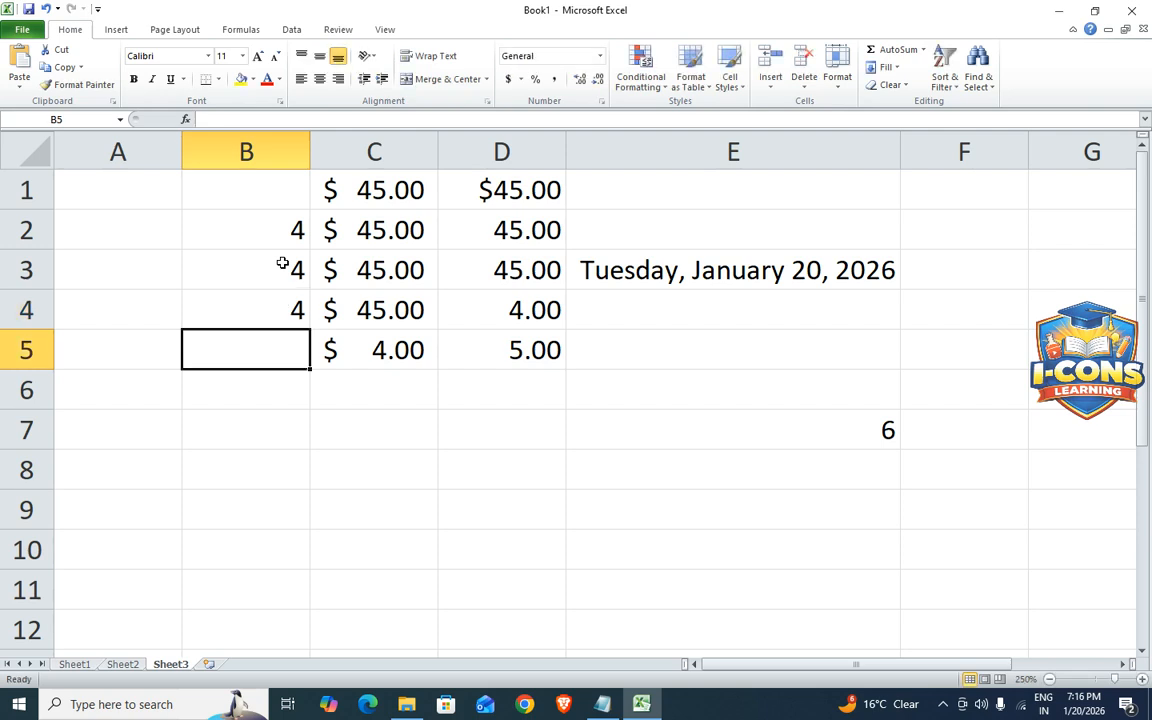
Apply the Time format to cells B2 to B4
{"action": "left_click_drag", "start_coordinate": [271, 229], "coordinate": [275, 306]}
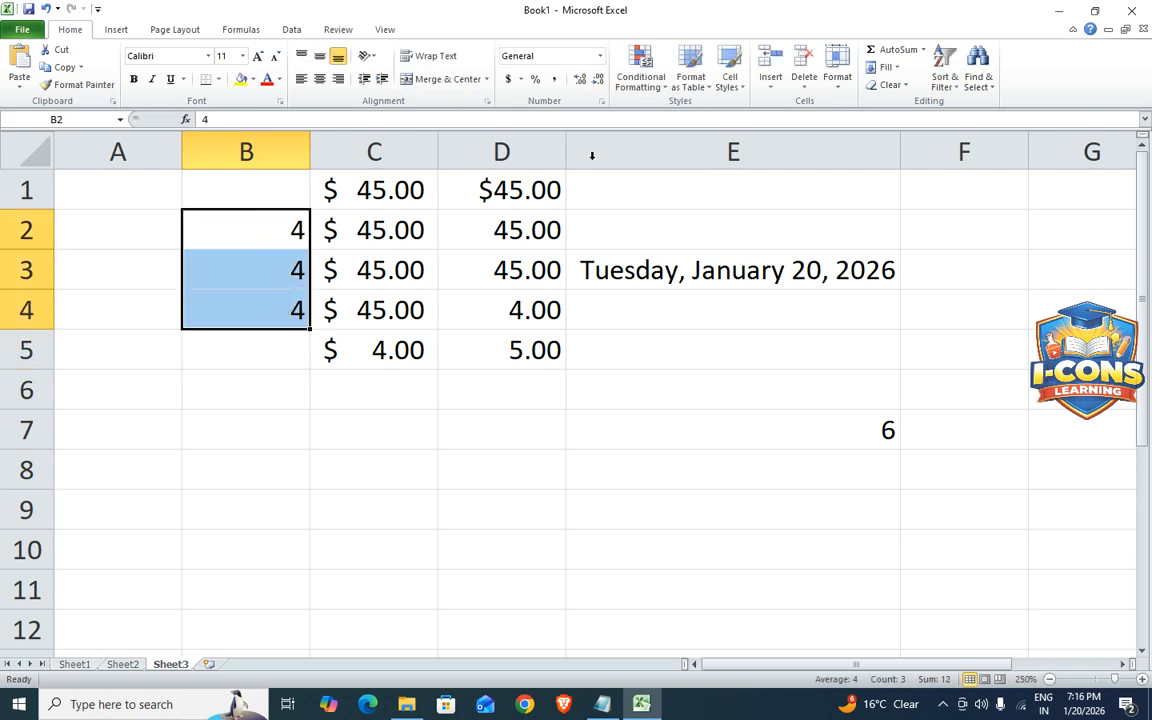
{"action": "left_click", "coordinate": [600, 55]}
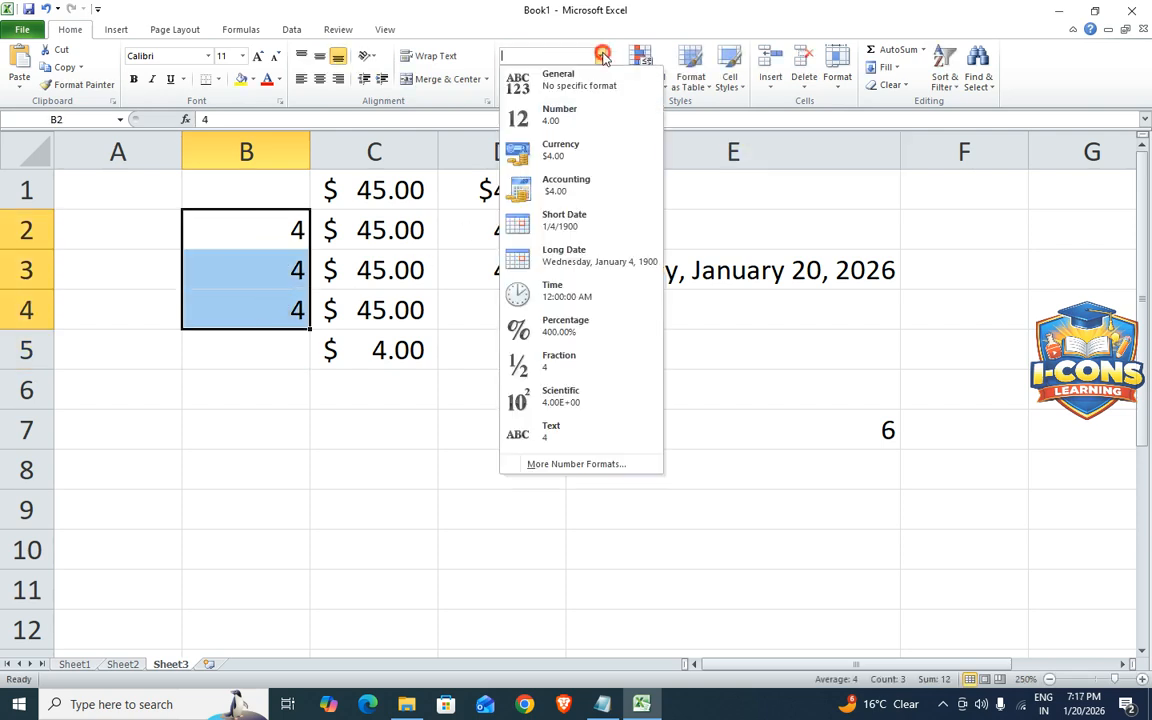
{"action": "left_click", "coordinate": [563, 297]}
{"action": "left_click", "coordinate": [242, 393]}
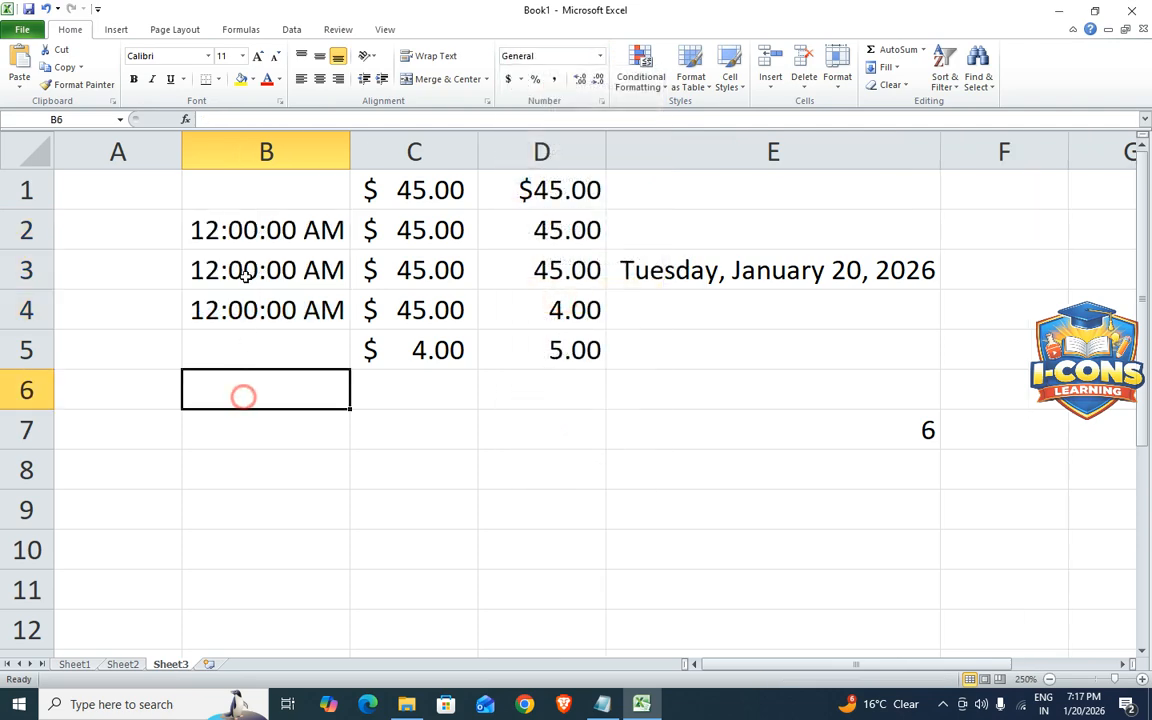
Clear cells B2 to B4, and enter 6 in B2 and 5 in B3
{"action": "left_click", "coordinate": [258, 236]}
{"action": "left_click", "coordinate": [254, 300], "text": "shift"}
{"action": "key", "text": "Delete"}
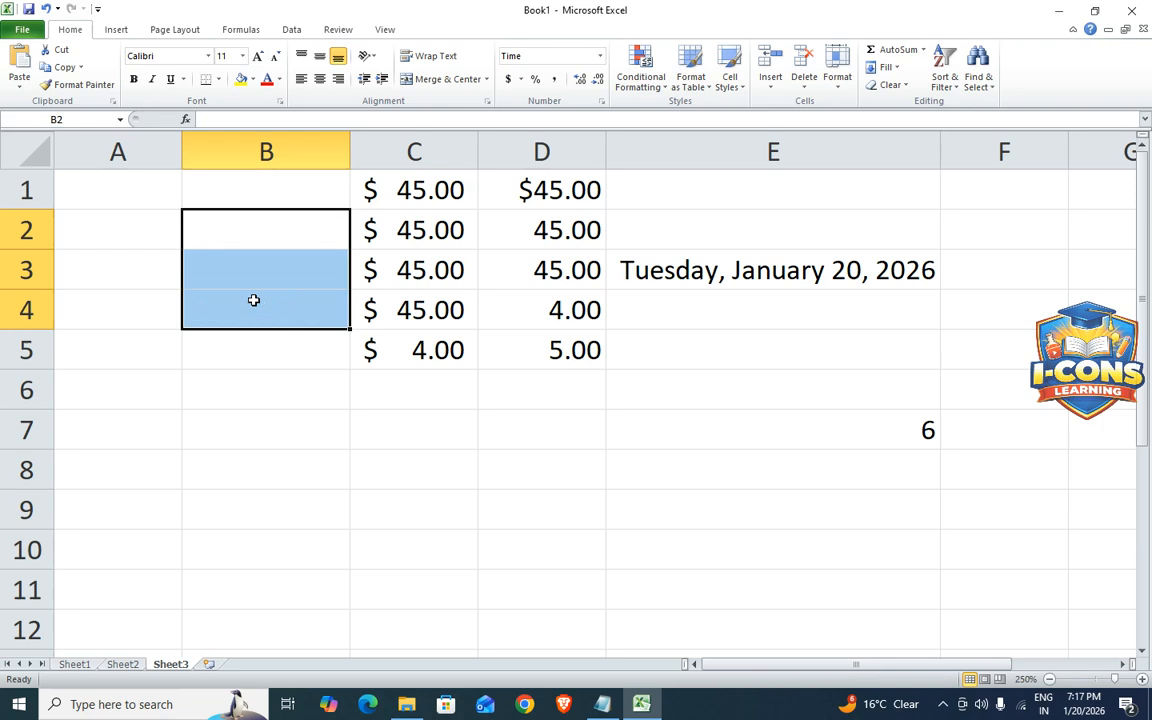
{"action": "key", "text": "Down"}
{"action": "key", "text": "Up"}
{"action": "type", "text": "6"}
{"action": "key", "text": "Return"}
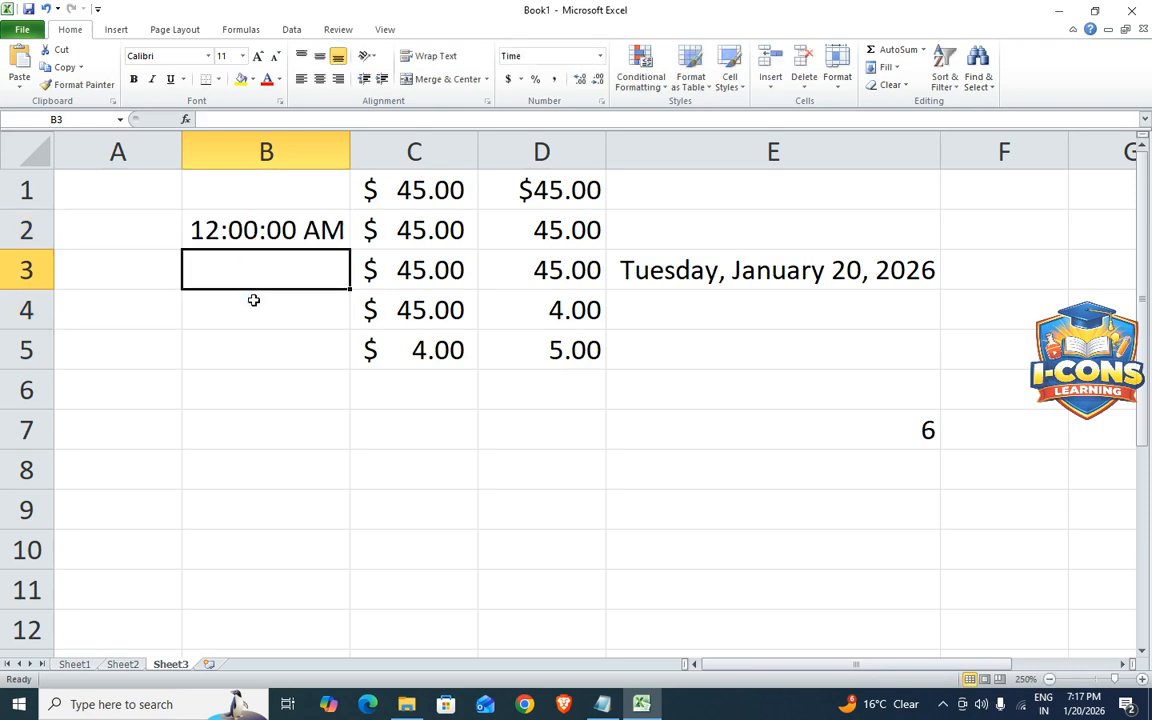
{"action": "key", "text": "Up"}
{"action": "key", "text": "Down"}
{"action": "type", "text": "5"}
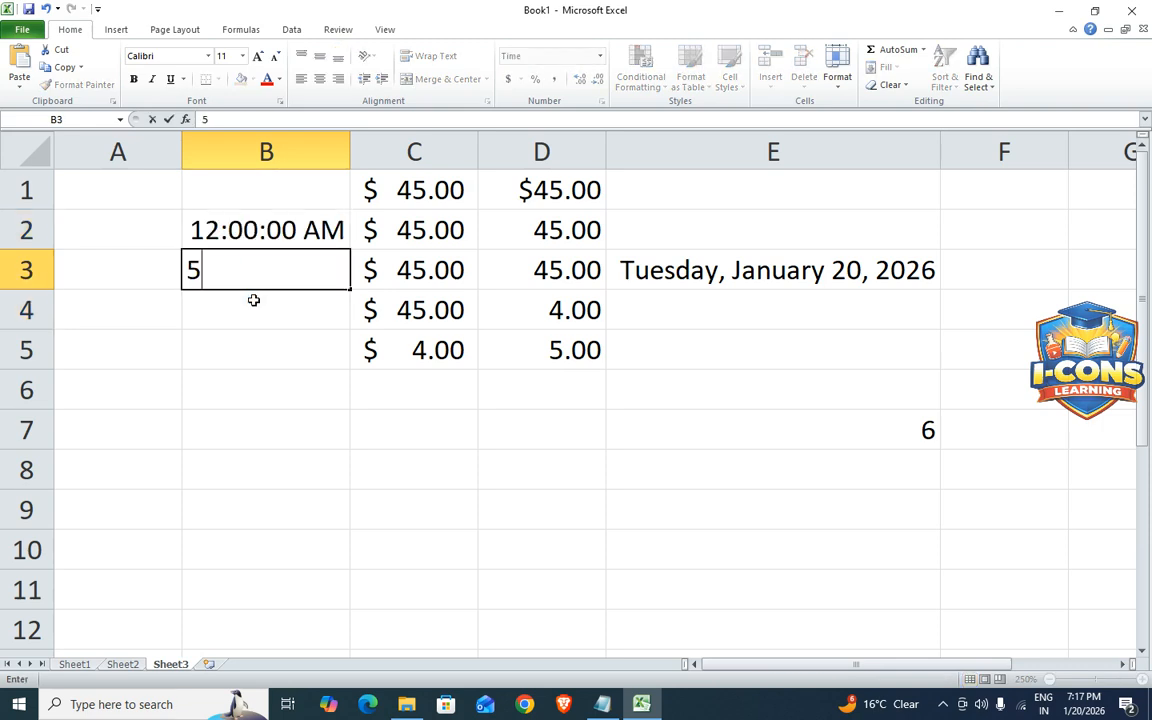
{"action": "key", "text": "Return"}
Set cells B2 to B6 back to the General format
{"action": "left_click_drag", "start_coordinate": [287, 224], "coordinate": [283, 383]}
{"action": "left_click", "coordinate": [600, 56]}
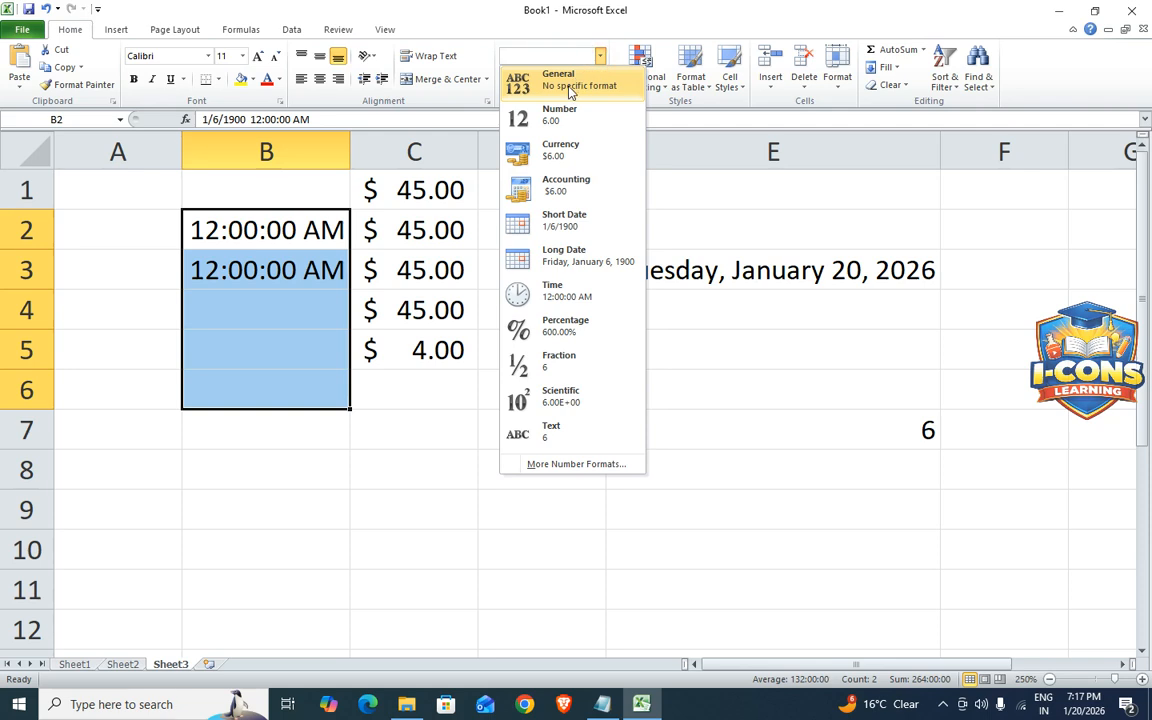
{"action": "left_click", "coordinate": [570, 80]}
{"action": "left_click", "coordinate": [358, 464]}
{"action": "left_click_drag", "start_coordinate": [302, 232], "coordinate": [302, 330]}
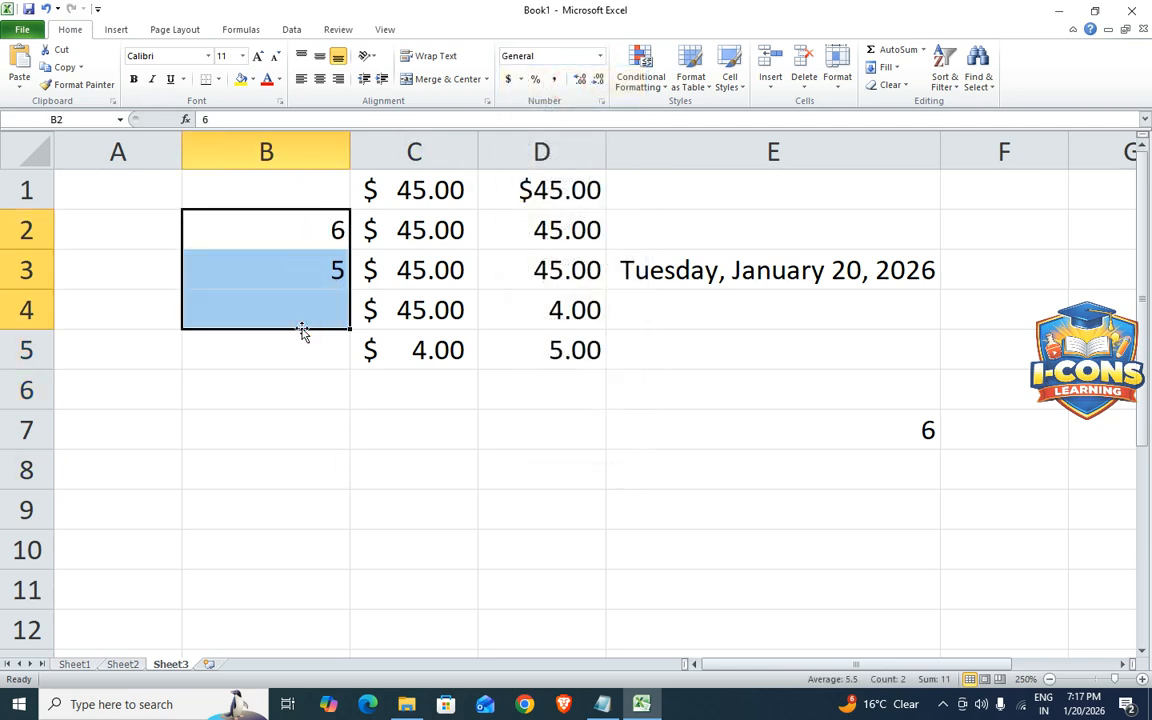
{"action": "left_click", "coordinate": [601, 57]}
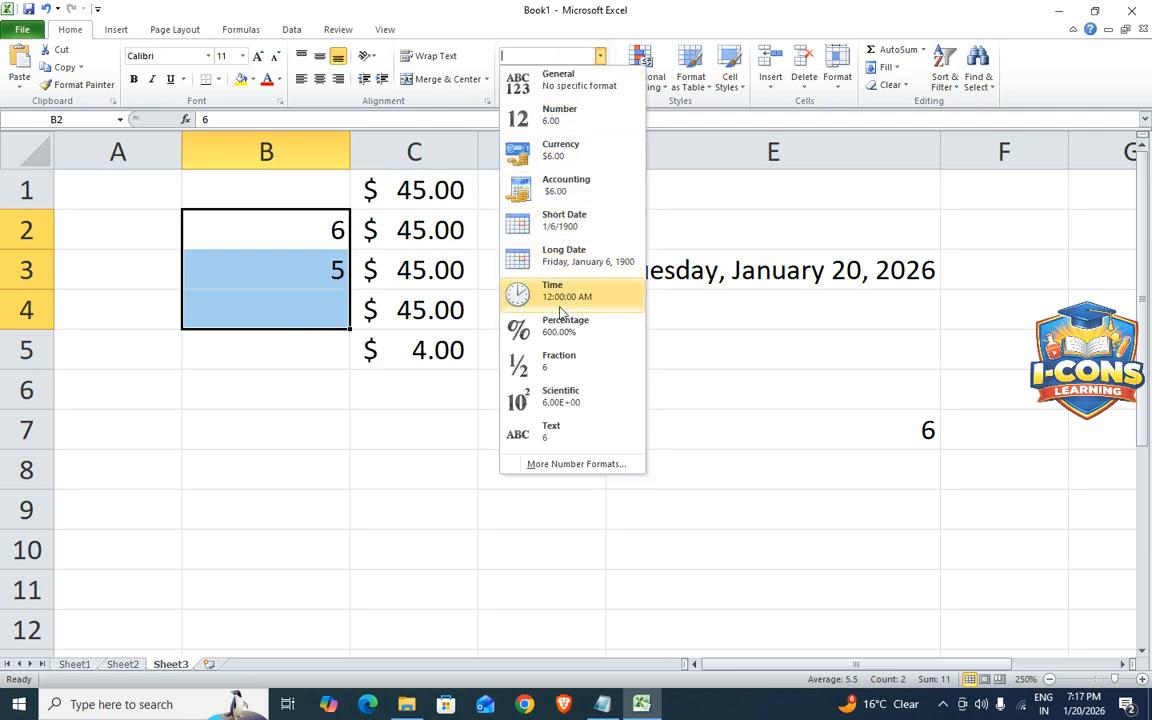
{"action": "left_click", "coordinate": [296, 485]}
{"action": "left_click", "coordinate": [393, 430]}
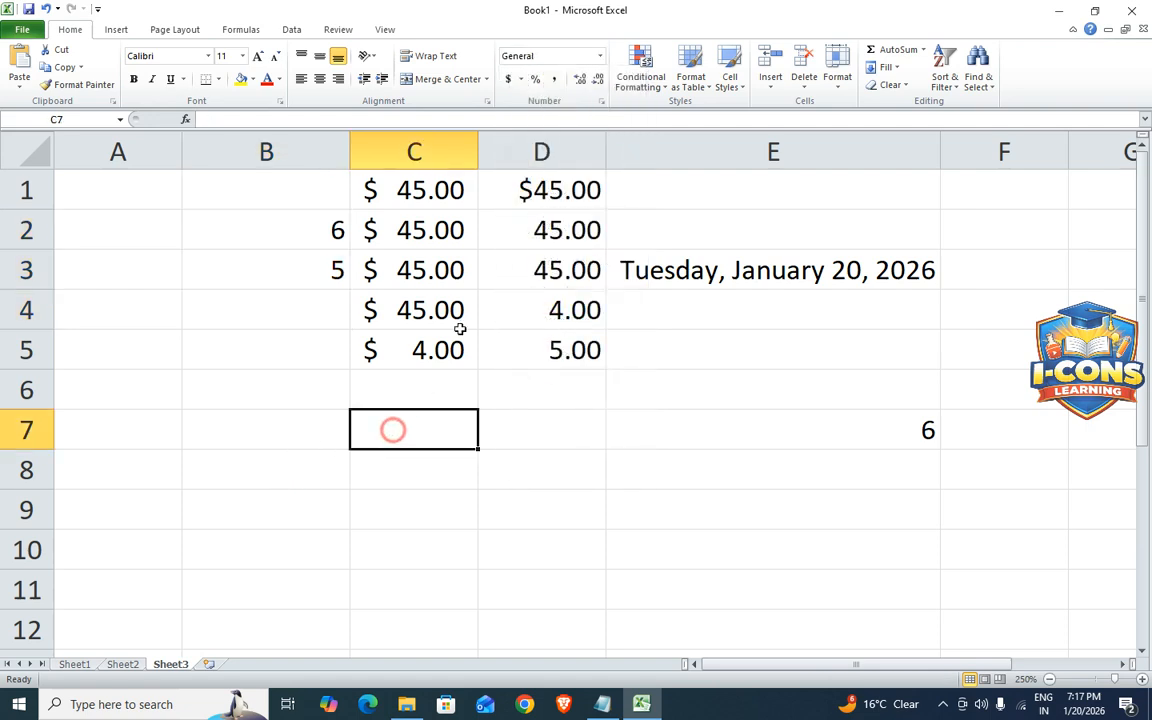
{"action": "left_click", "coordinate": [280, 440]}
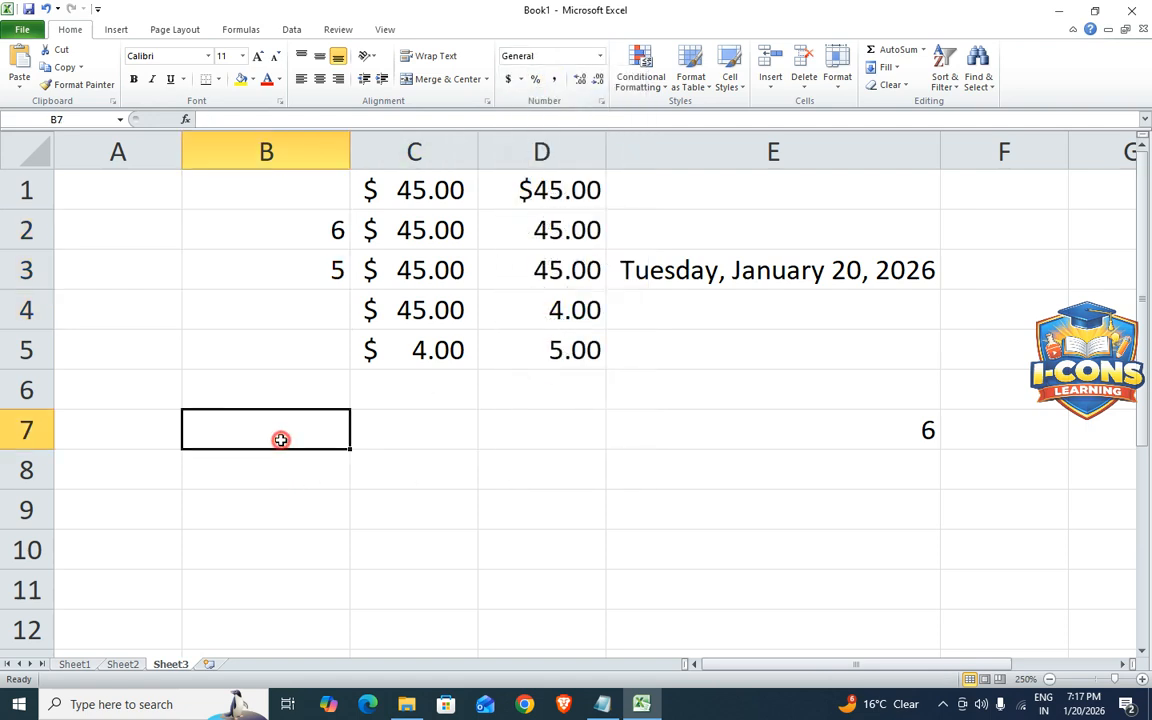
Apply the Percentage format to cells B2 and B3
{"action": "left_click_drag", "start_coordinate": [329, 225], "coordinate": [323, 269]}
{"action": "left_click", "coordinate": [600, 56]}
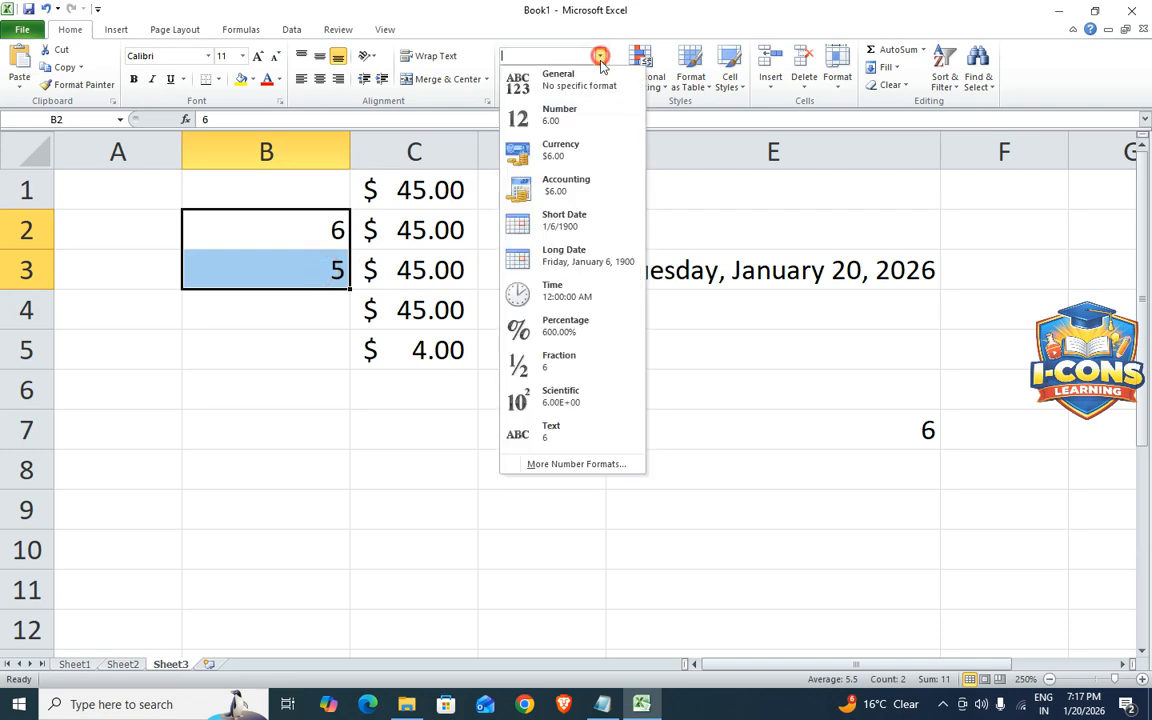
{"action": "left_click", "coordinate": [565, 338]}
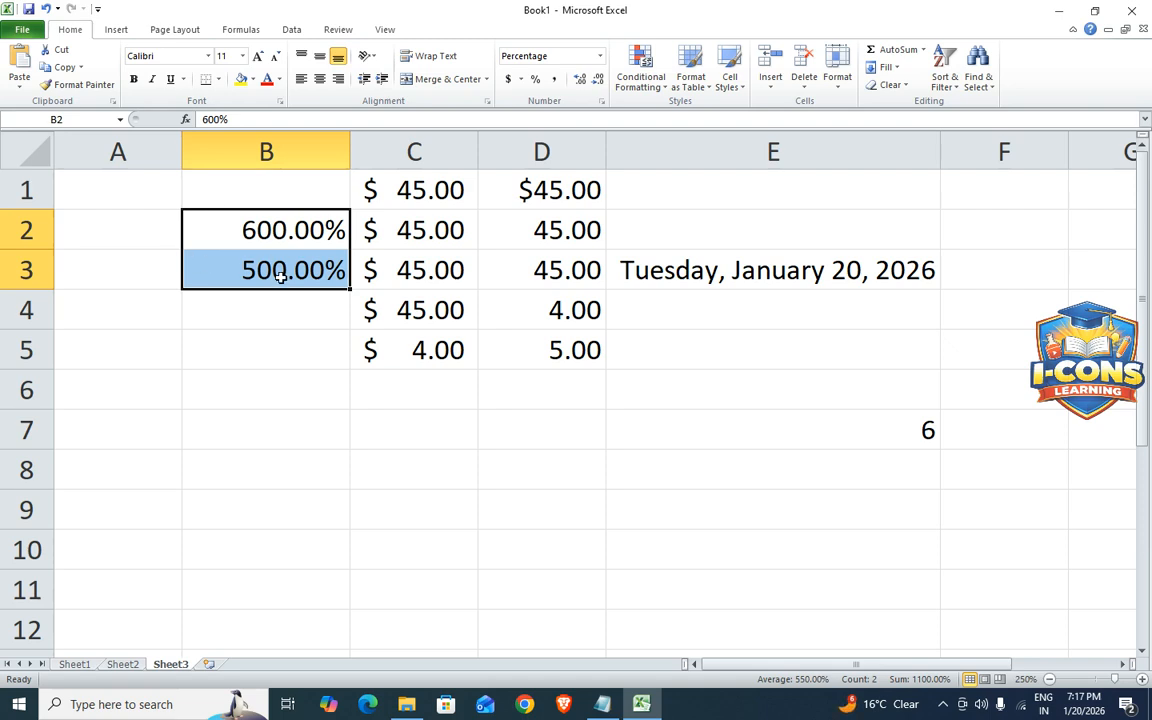
{"action": "left_click", "coordinate": [355, 493]}
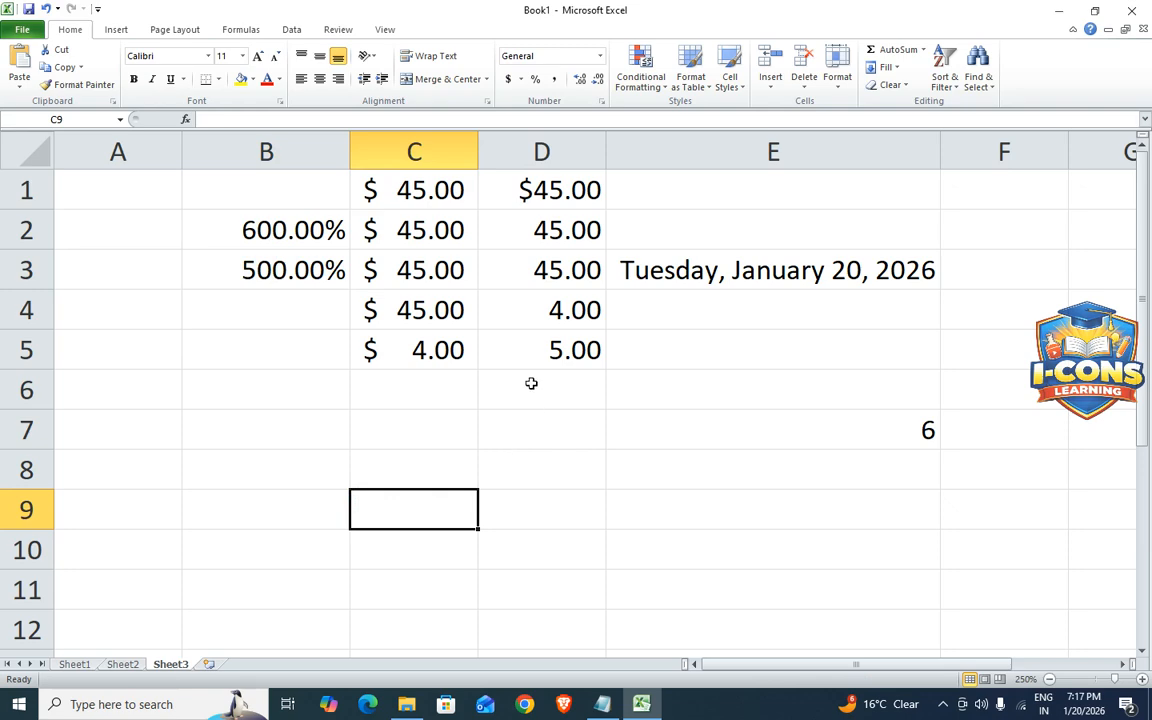
Apply the Percentage format to empty cells D6 to D10 and enter 6 in D7
{"action": "left_click_drag", "start_coordinate": [531, 383], "coordinate": [507, 558]}
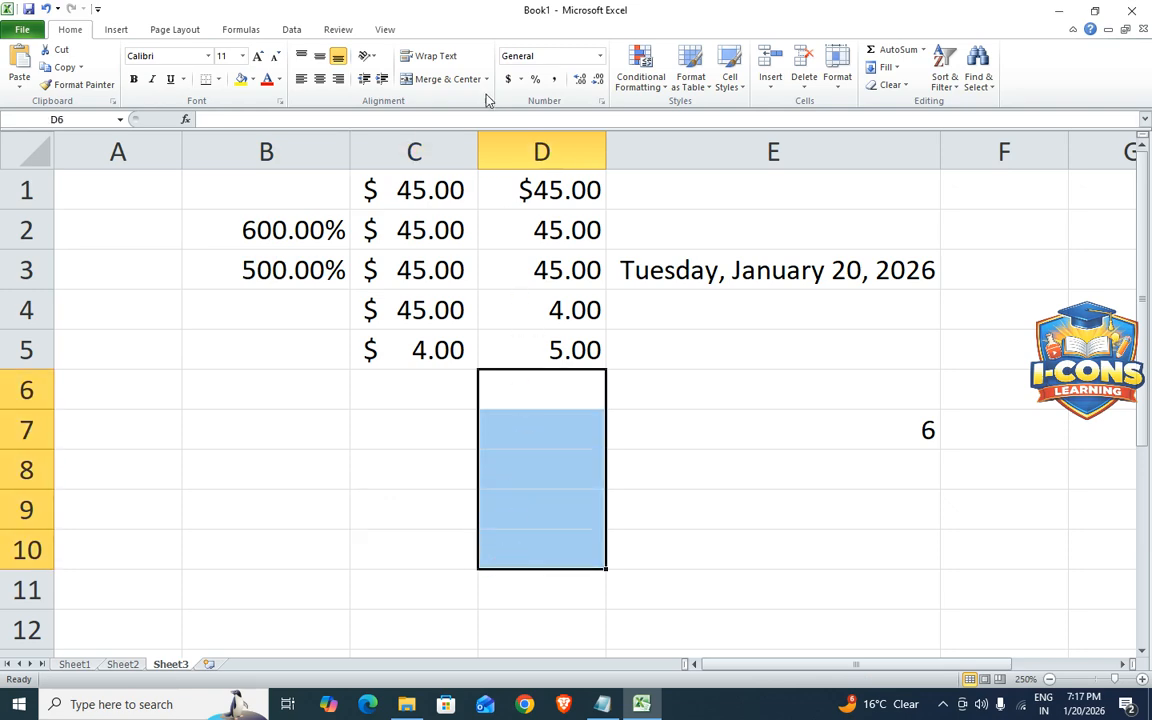
{"action": "left_click", "coordinate": [599, 56]}
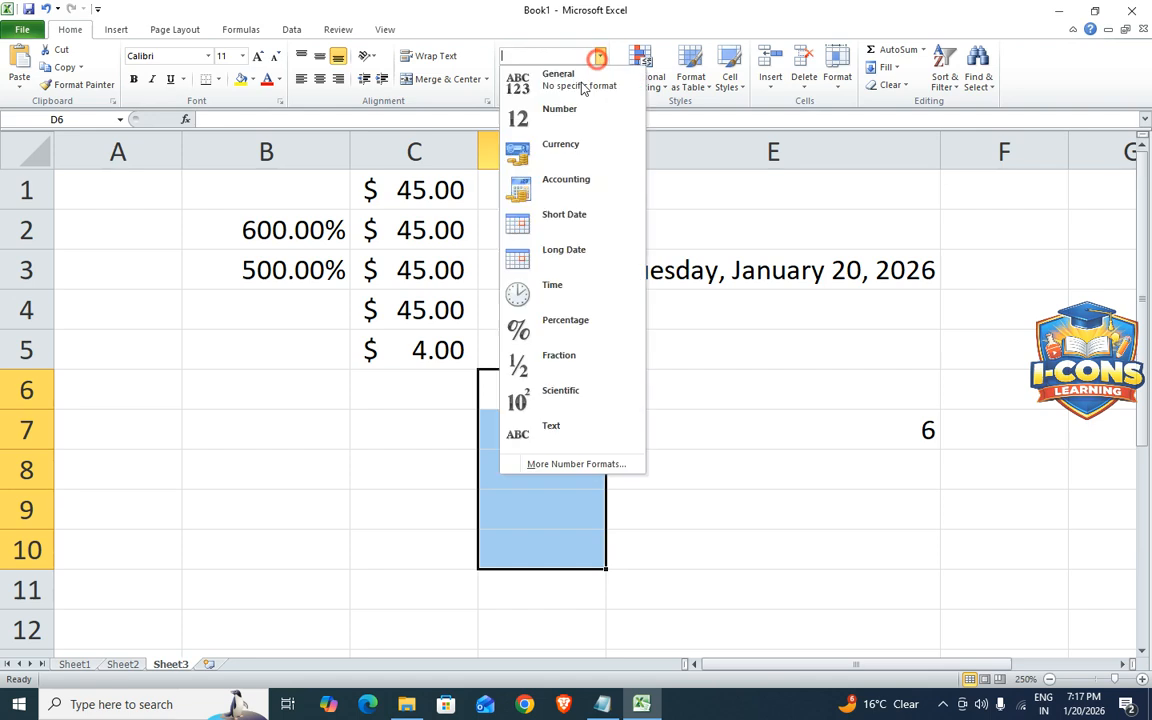
{"action": "left_click", "coordinate": [522, 340]}
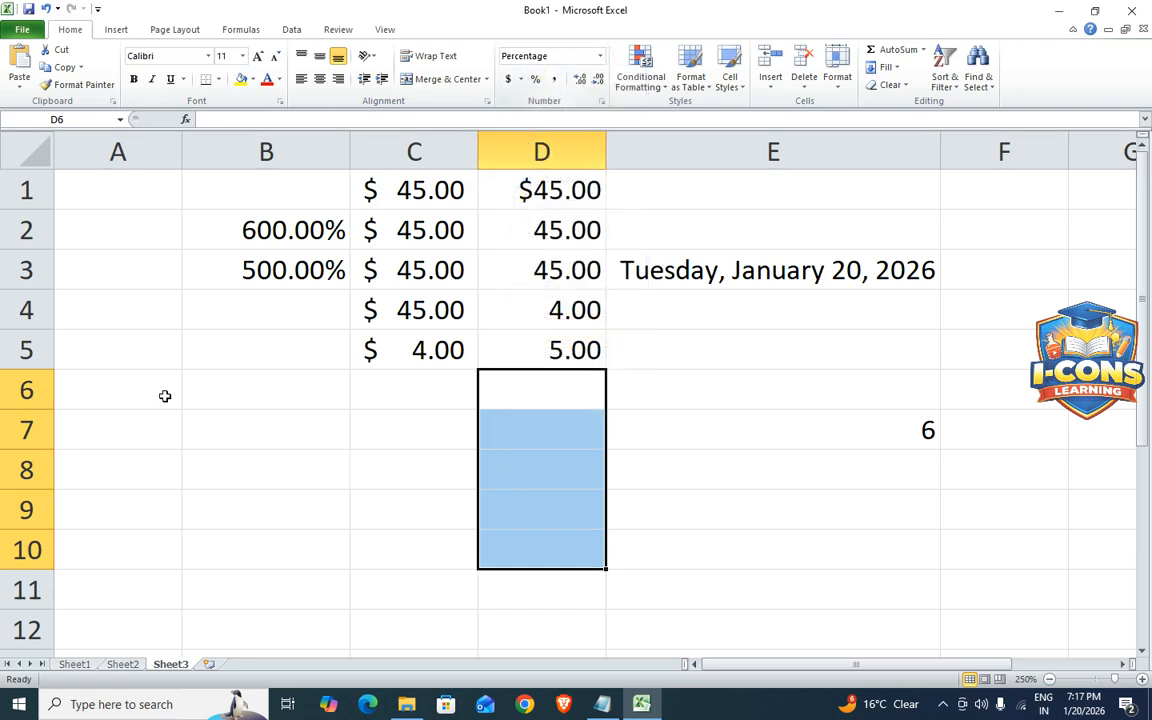
{"action": "left_click", "coordinate": [291, 463]}
{"action": "left_click", "coordinate": [522, 411]}
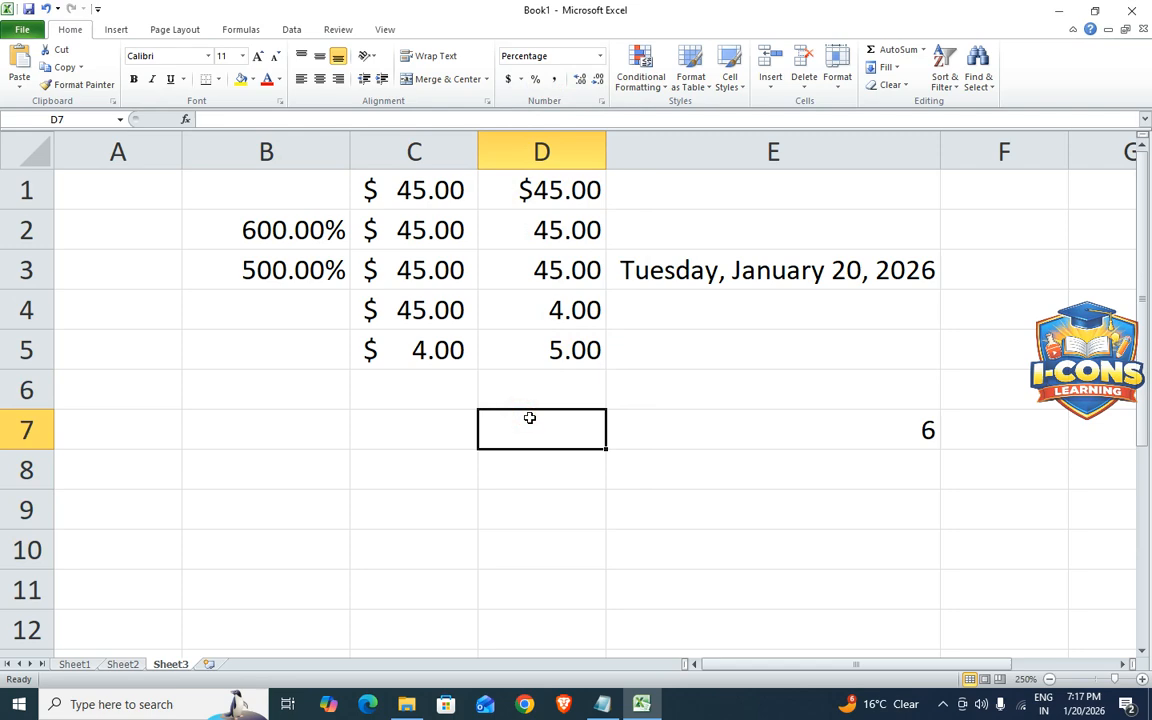
{"action": "type", "text": "6"}
{"action": "key", "text": "Return"}
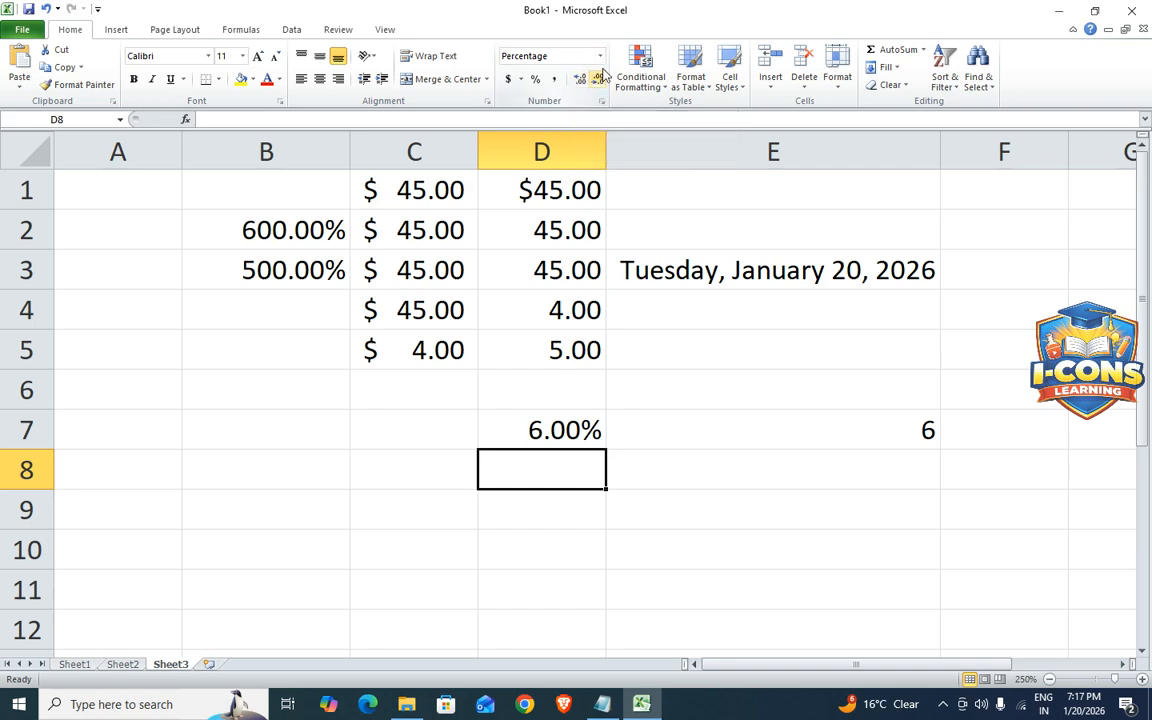
Enter 9 in cell B7
{"action": "left_click", "coordinate": [599, 57]}
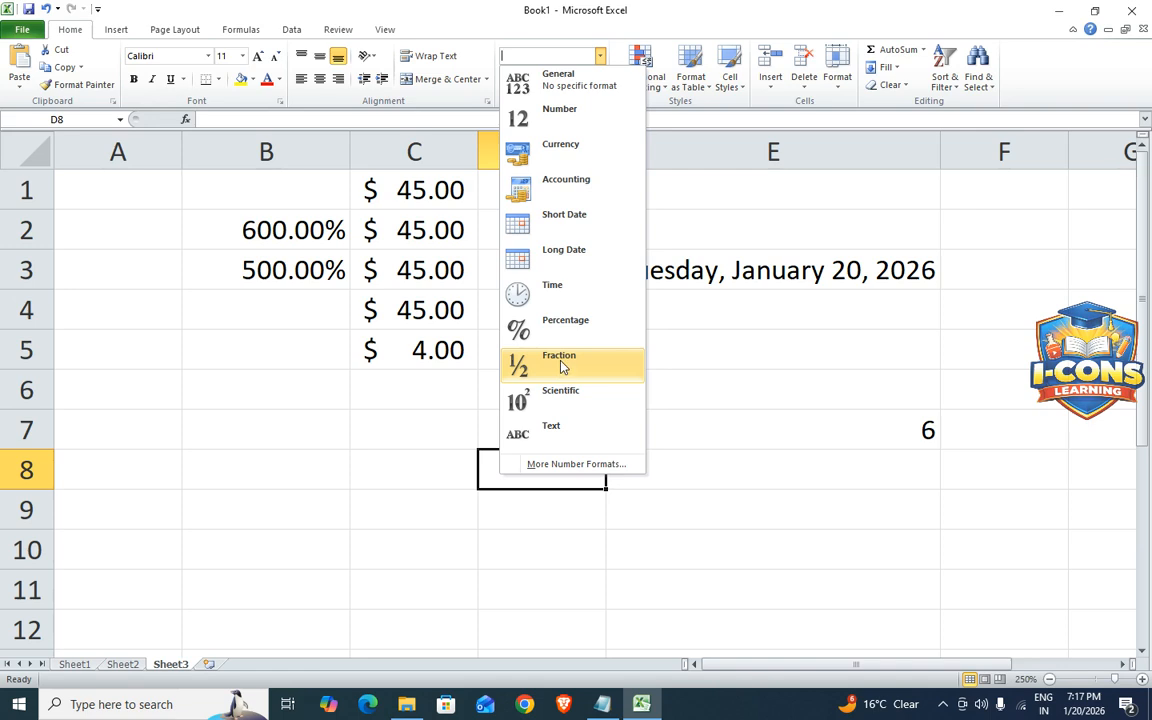
{"action": "left_click", "coordinate": [352, 463]}
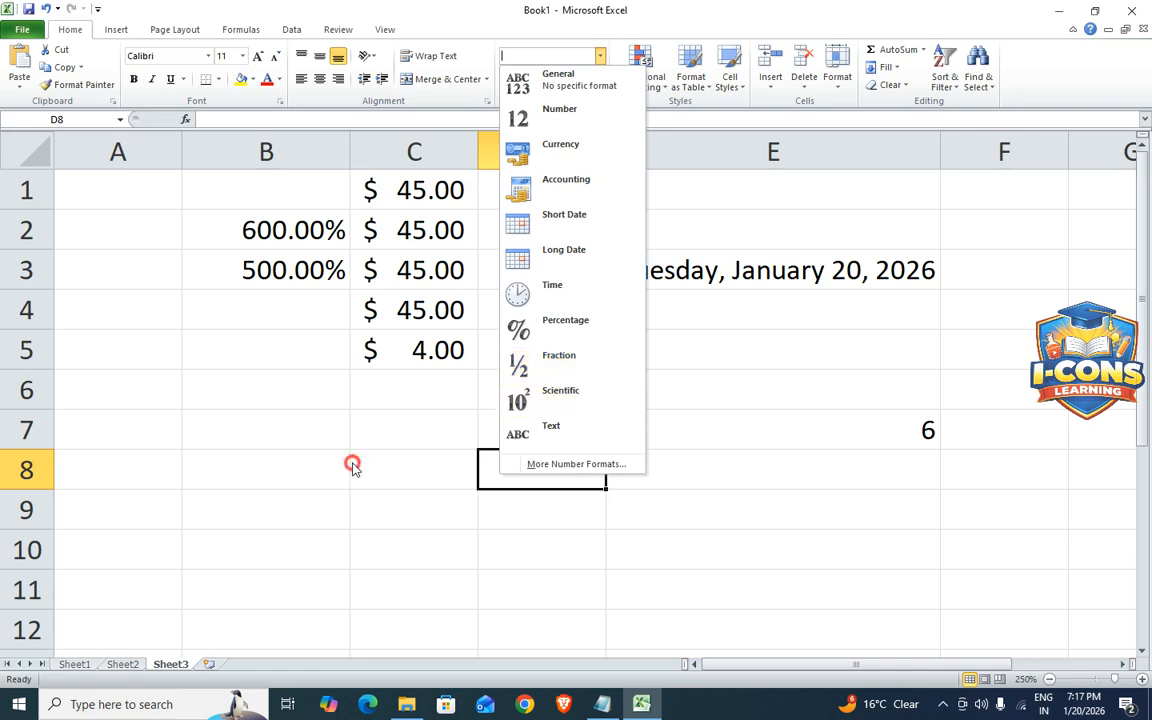
{"action": "left_click", "coordinate": [317, 433]}
{"action": "type", "text": "9"}
{"action": "key", "text": "Return"}
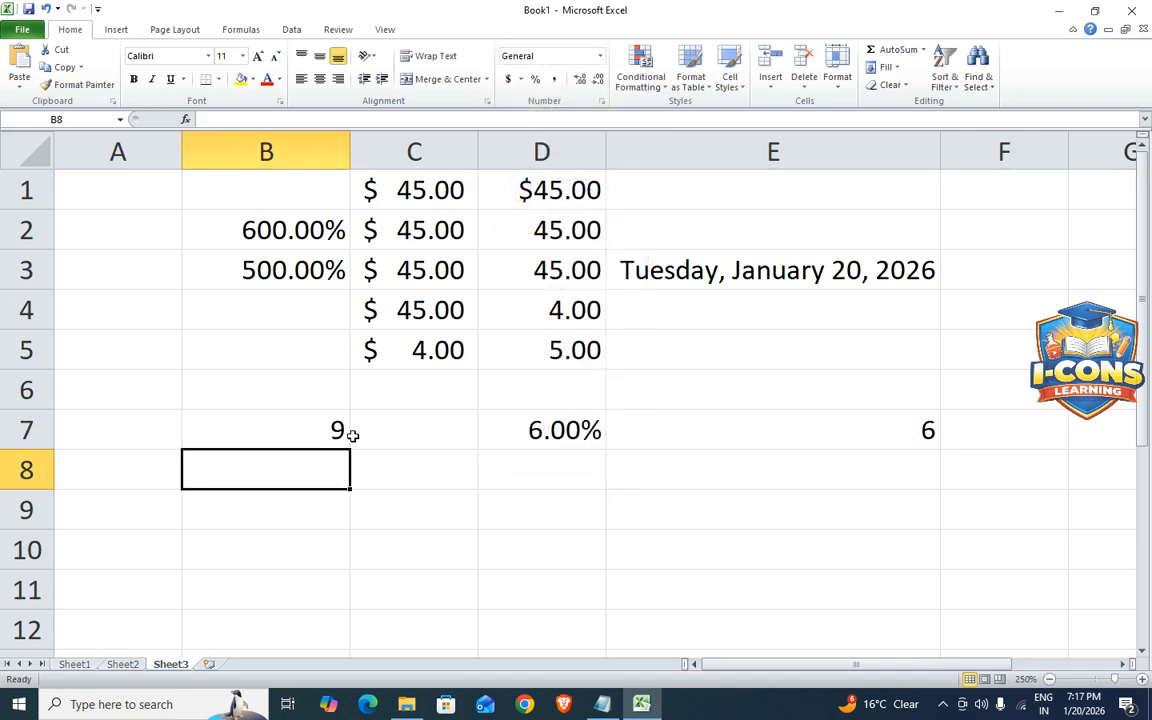
Apply the Fraction format to cell B7, and switch it to the Scientific format
{"action": "left_click", "coordinate": [321, 424]}
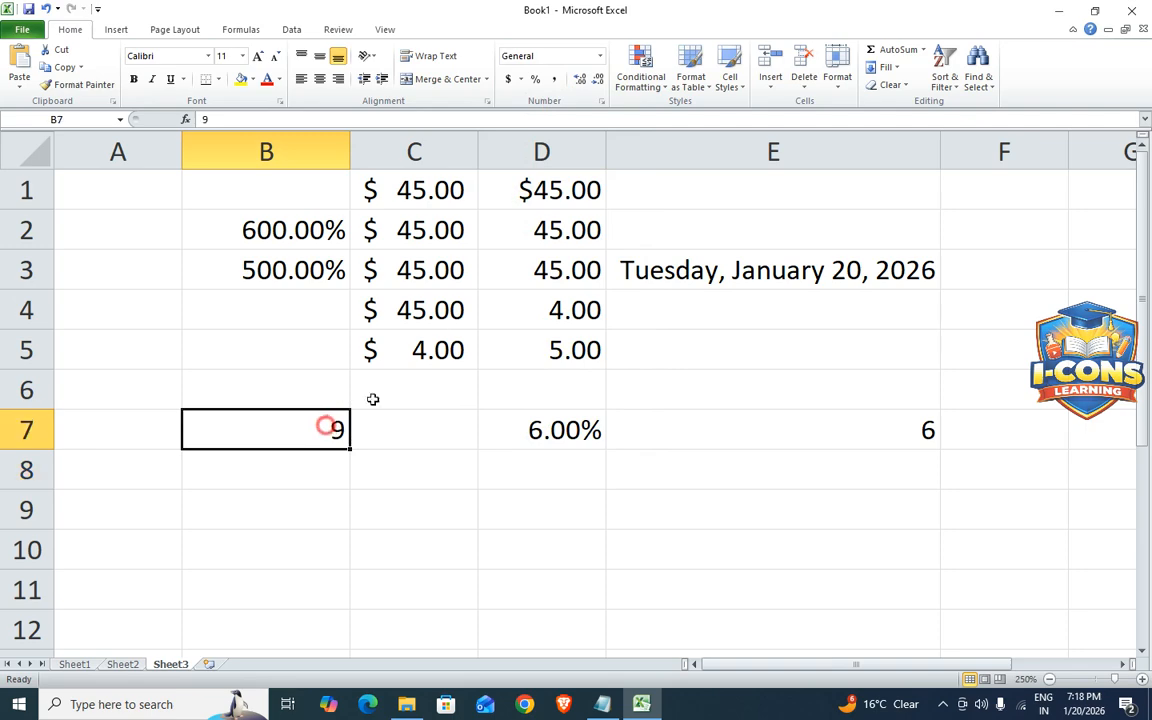
{"action": "left_click", "coordinate": [599, 57]}
{"action": "left_click", "coordinate": [546, 369]}
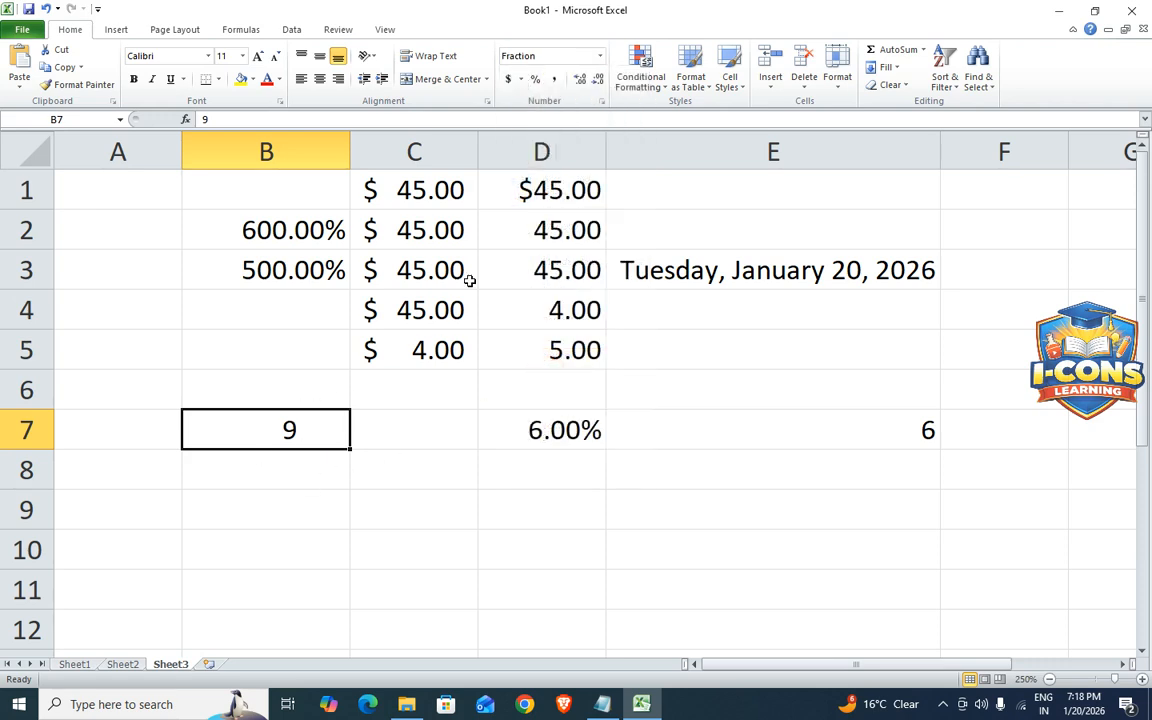
{"action": "left_click", "coordinate": [600, 58]}
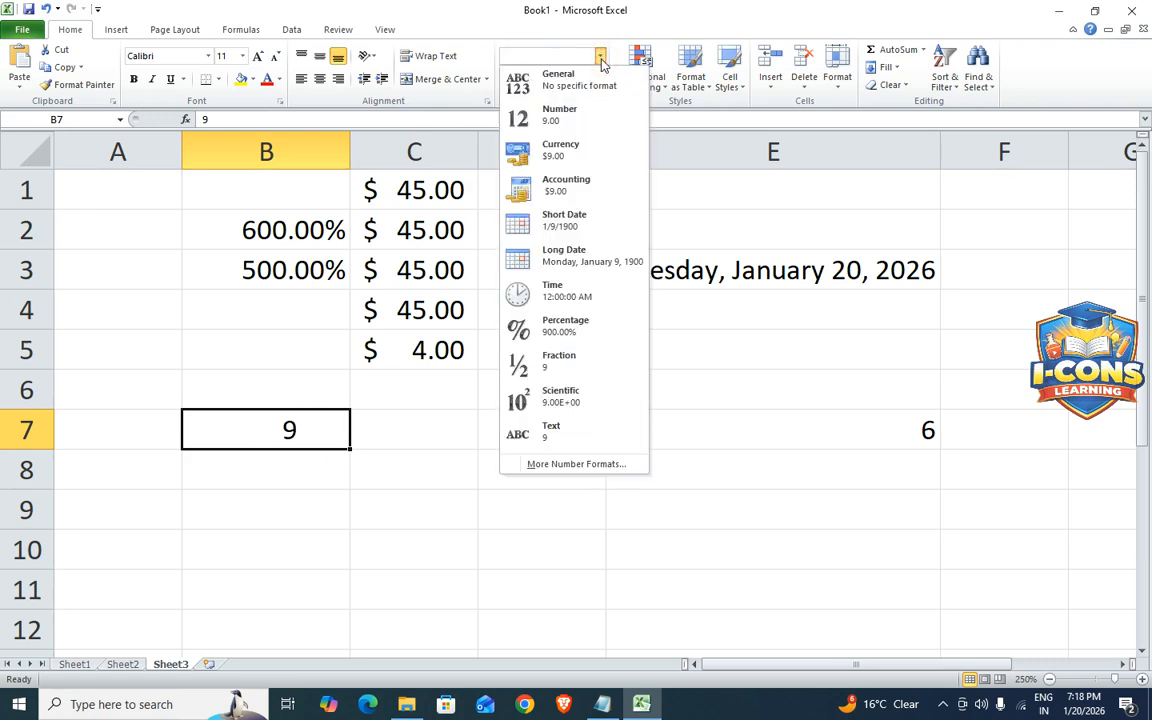
{"action": "left_click", "coordinate": [545, 398]}
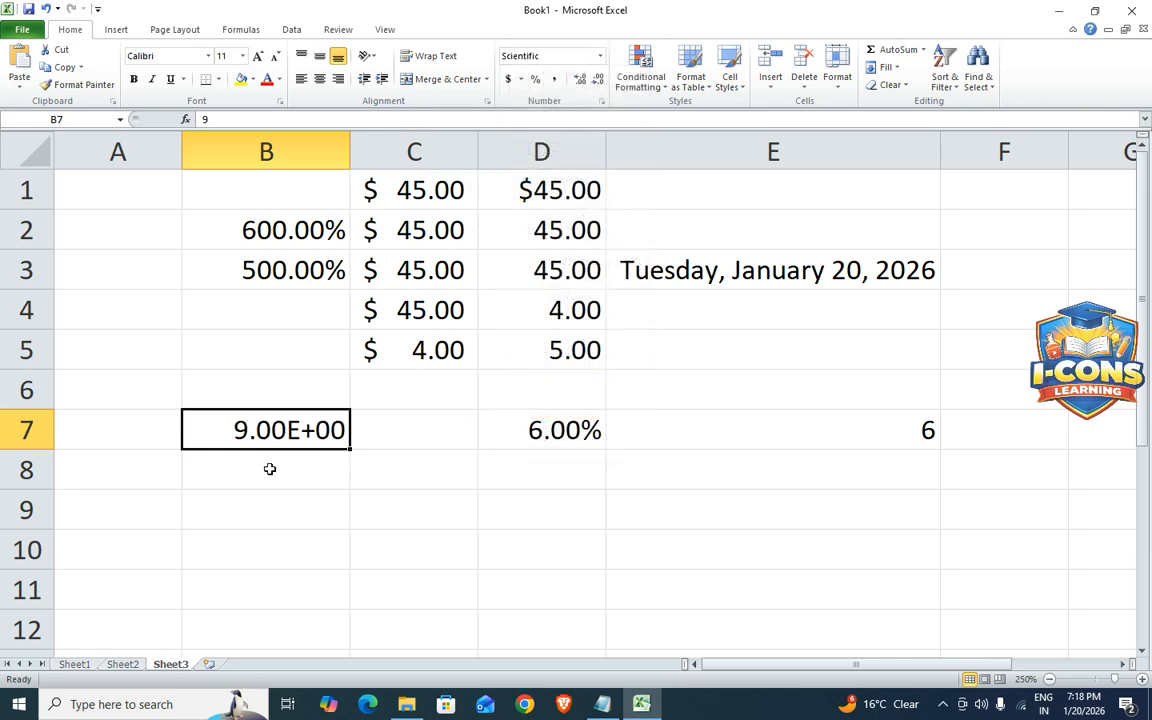
Enter 46545465 in cell C9, narrow column C, and autofit the column's width to its contents
{"action": "left_click", "coordinate": [415, 514]}
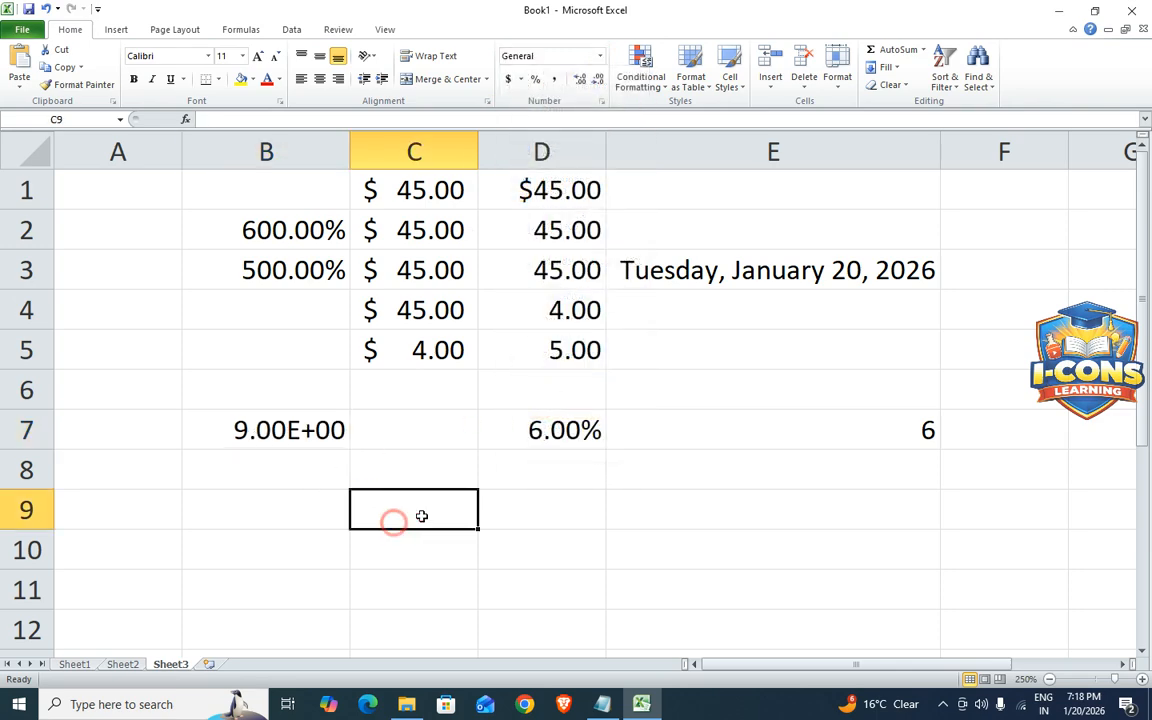
{"action": "type", "text": "46545465"}
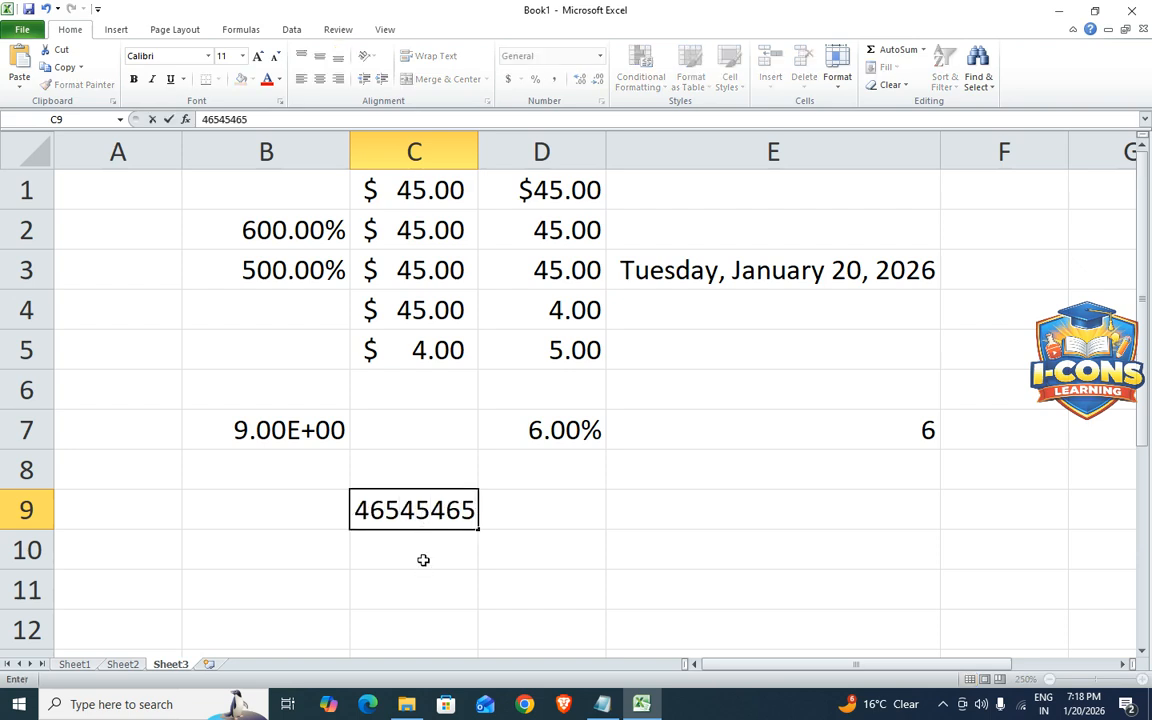
{"action": "left_click", "coordinate": [423, 560]}
{"action": "left_click", "coordinate": [414, 505]}
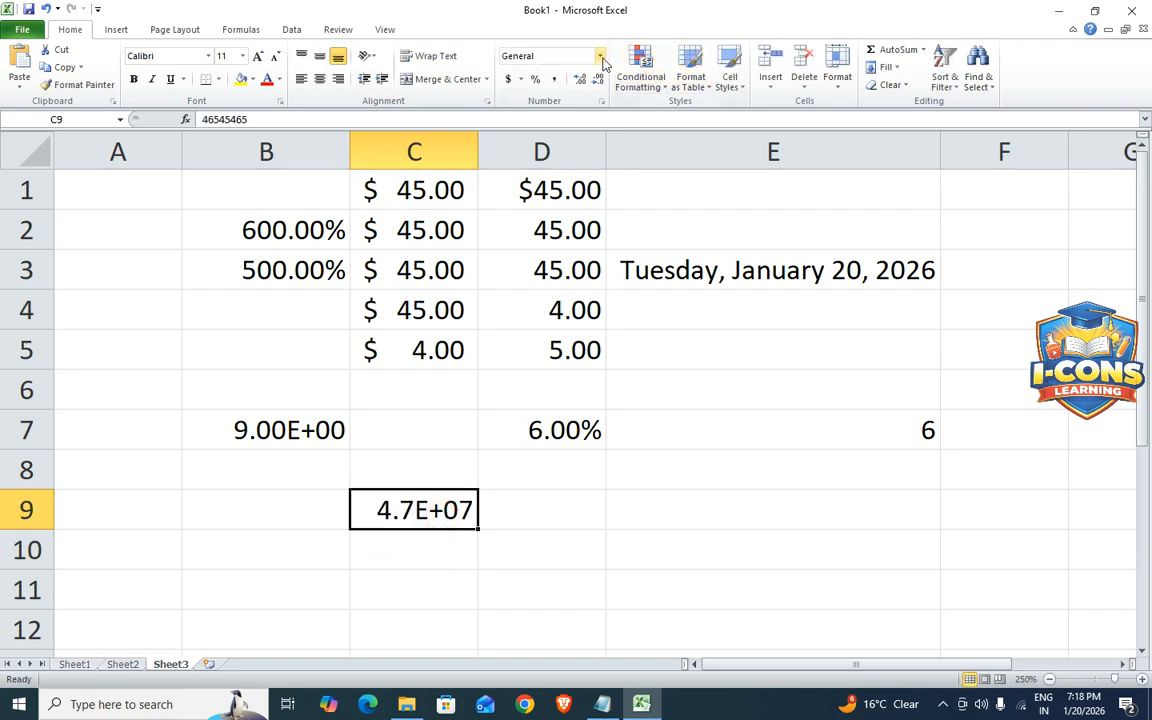
{"action": "left_click_drag", "start_coordinate": [478, 143], "coordinate": [436, 156]}
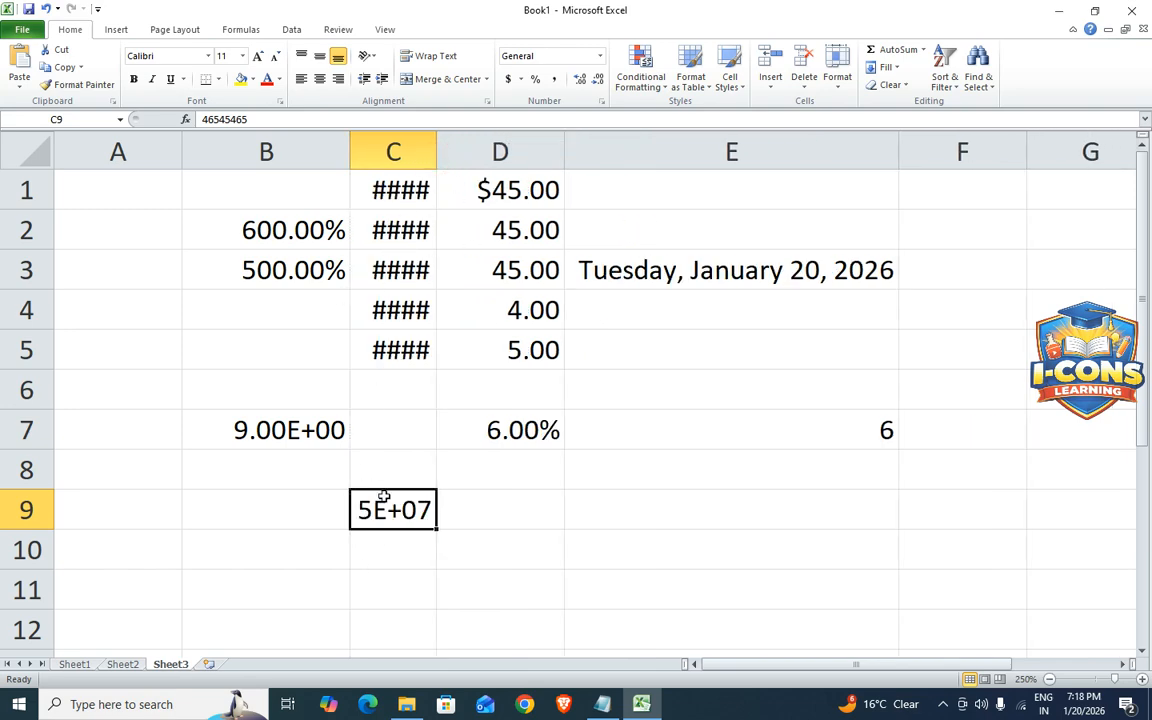
{"action": "double_click", "coordinate": [439, 147]}
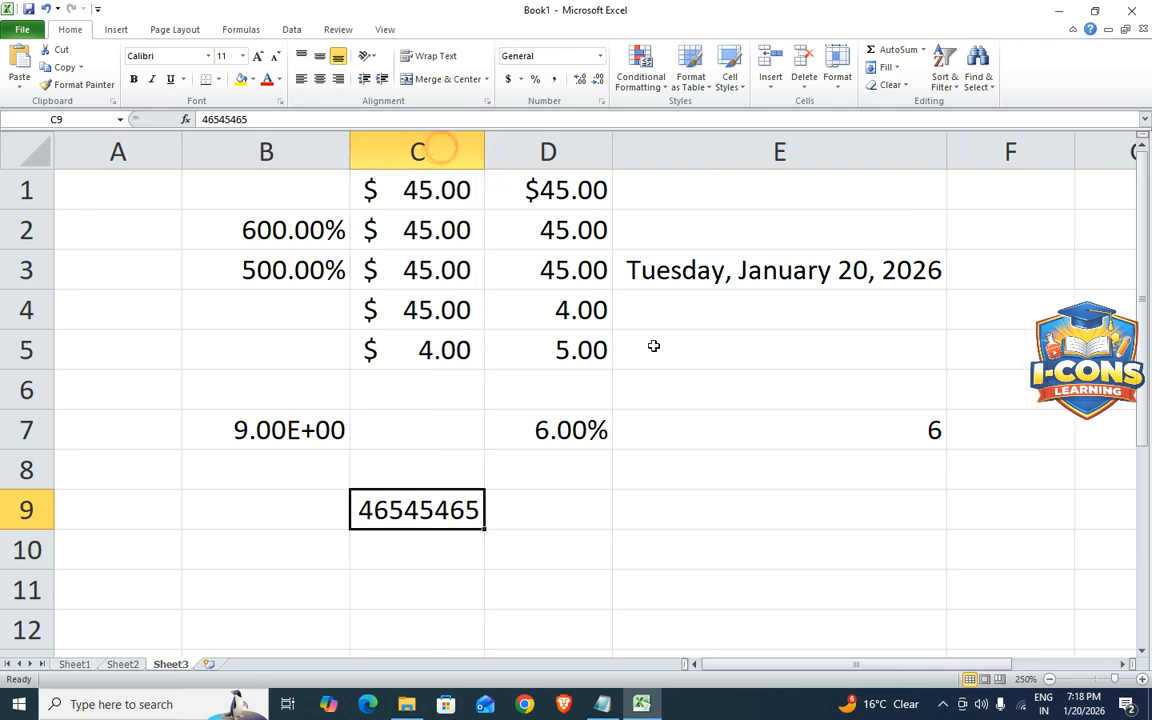
Examine the number format categories in the Format Cells dialog for cell C5 and close it without applying anything
{"action": "left_click", "coordinate": [694, 433]}
{"action": "left_click", "coordinate": [469, 357]}
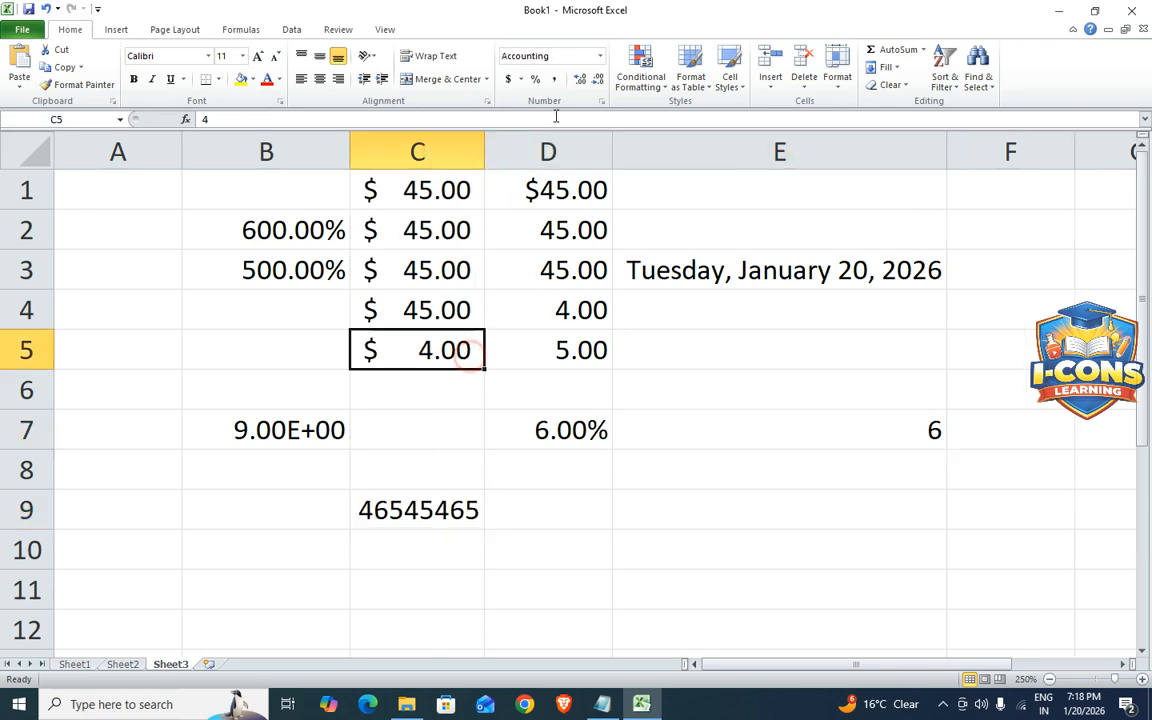
{"action": "left_click", "coordinate": [600, 56]}
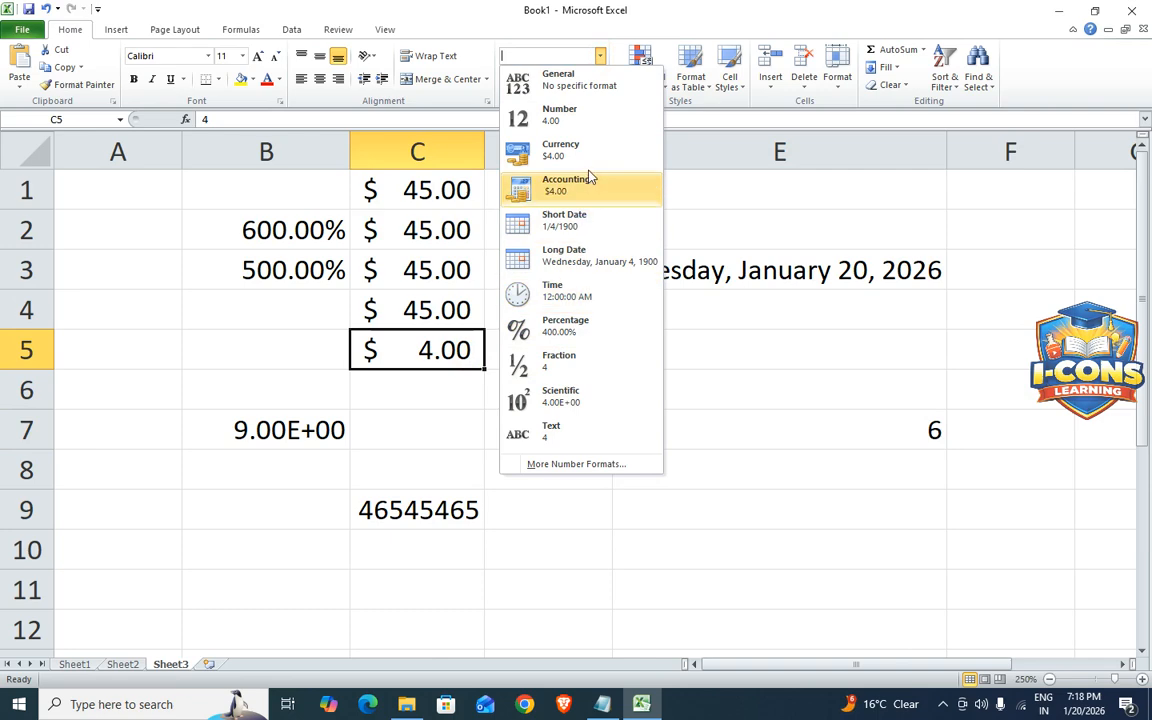
{"action": "left_click", "coordinate": [571, 463]}
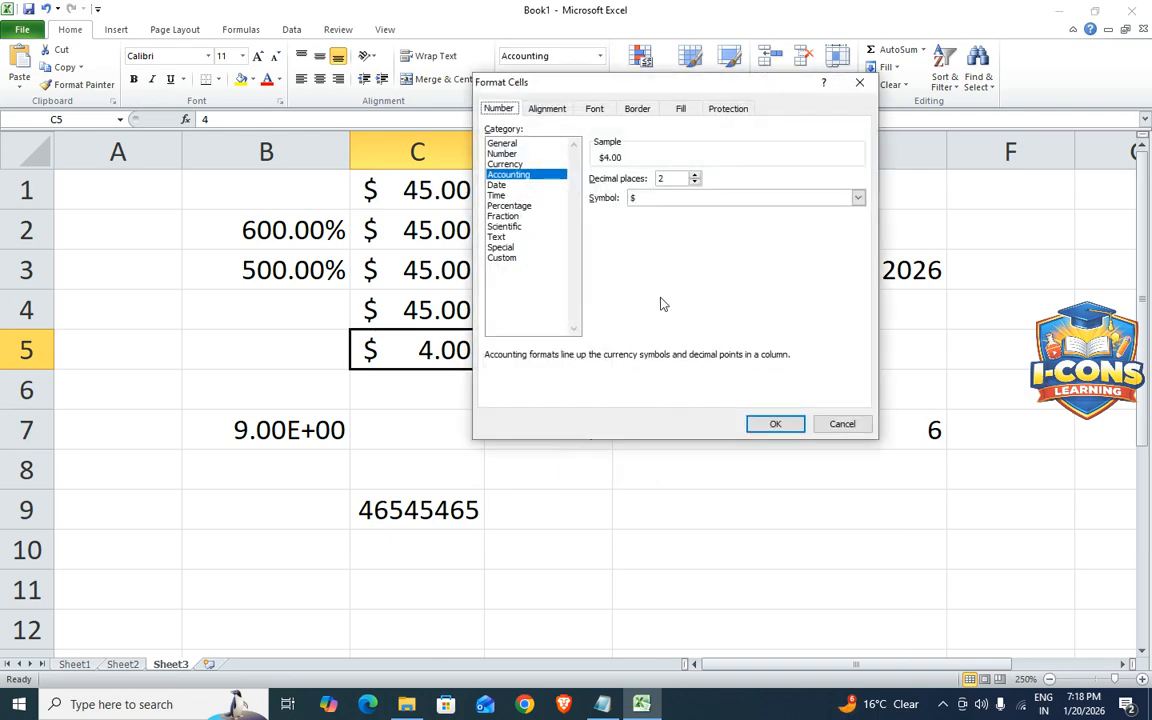
{"action": "left_click_drag", "start_coordinate": [683, 97], "coordinate": [565, 126]}
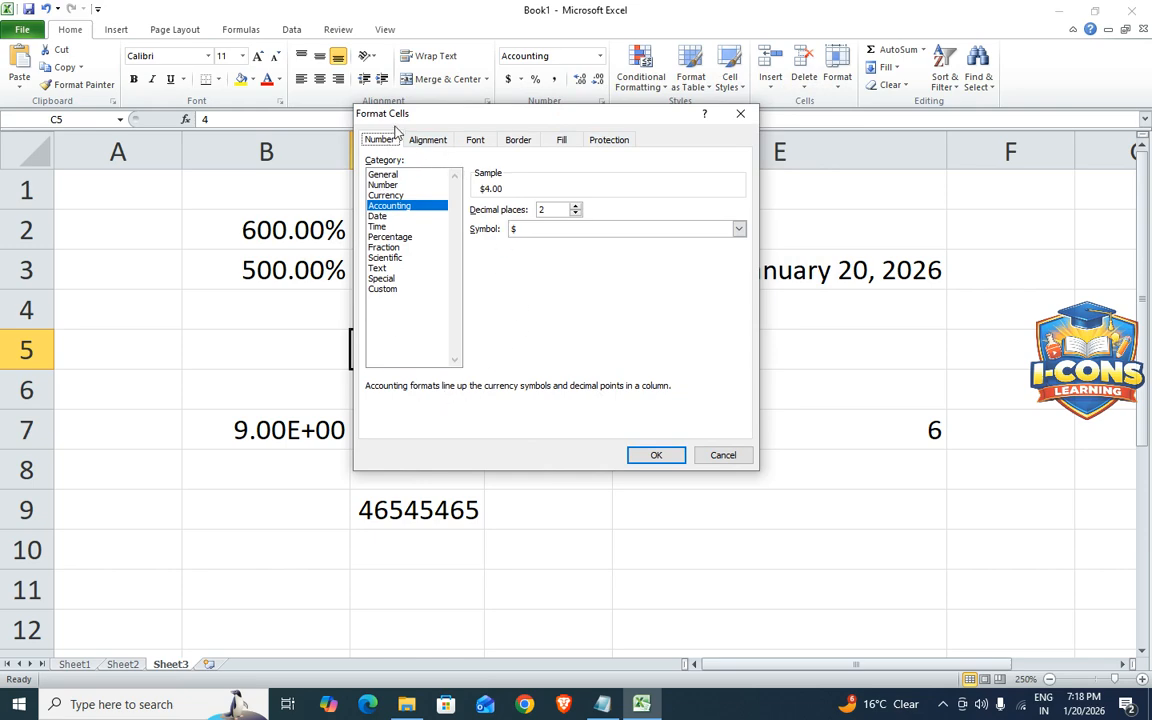
{"action": "mouse_move", "coordinate": [440, 114]}
{"action": "left_mouse_down"}
{"action": "mouse_move", "coordinate": [455, 243]}
{"action": "mouse_move", "coordinate": [434, 110]}
{"action": "left_mouse_up"}
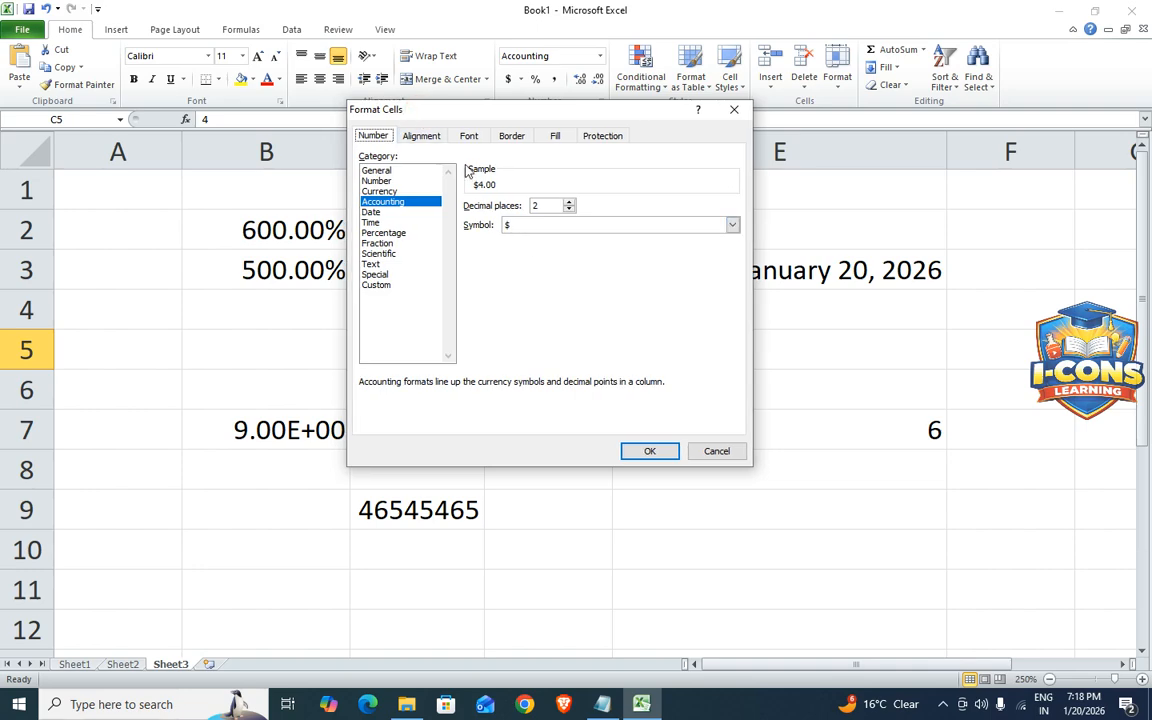
{"action": "left_click_drag", "start_coordinate": [505, 112], "coordinate": [509, 148]}
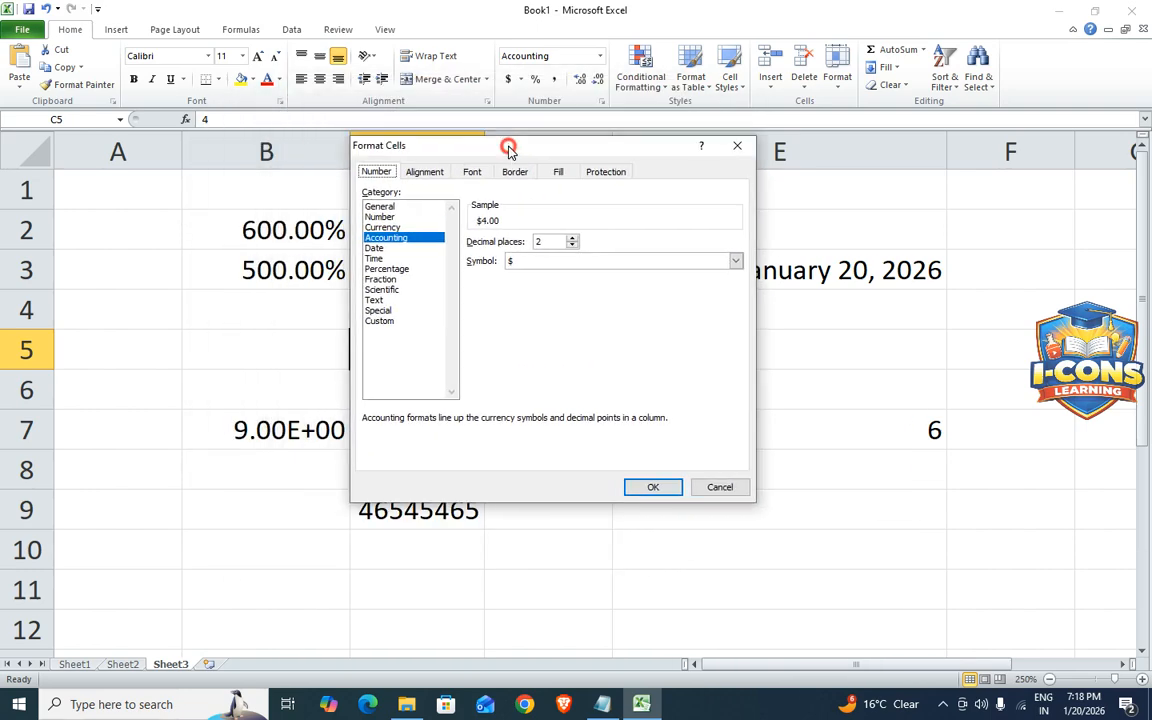
{"action": "left_click", "coordinate": [730, 488]}
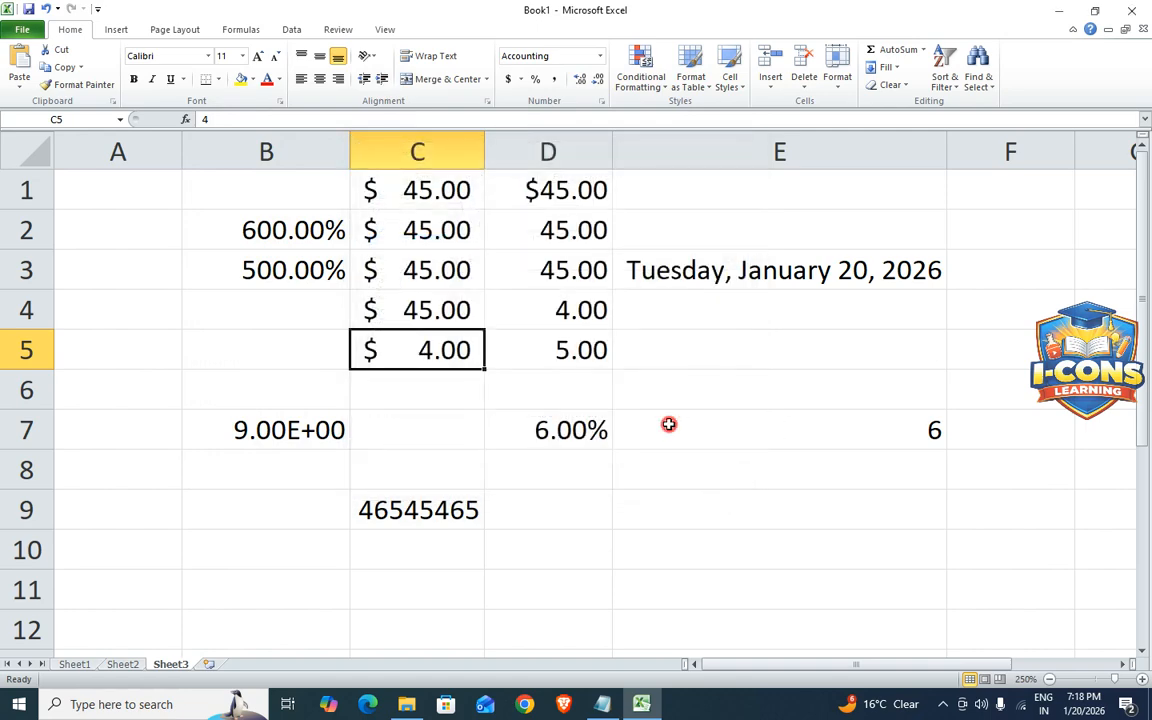
{"action": "left_click", "coordinate": [669, 424]}
{"action": "scroll", "coordinate": [311, 496], "scroll_direction": "down", "scroll_amount": 4}
{"action": "scroll", "coordinate": [370, 388], "scroll_direction": "up", "scroll_amount": 2}
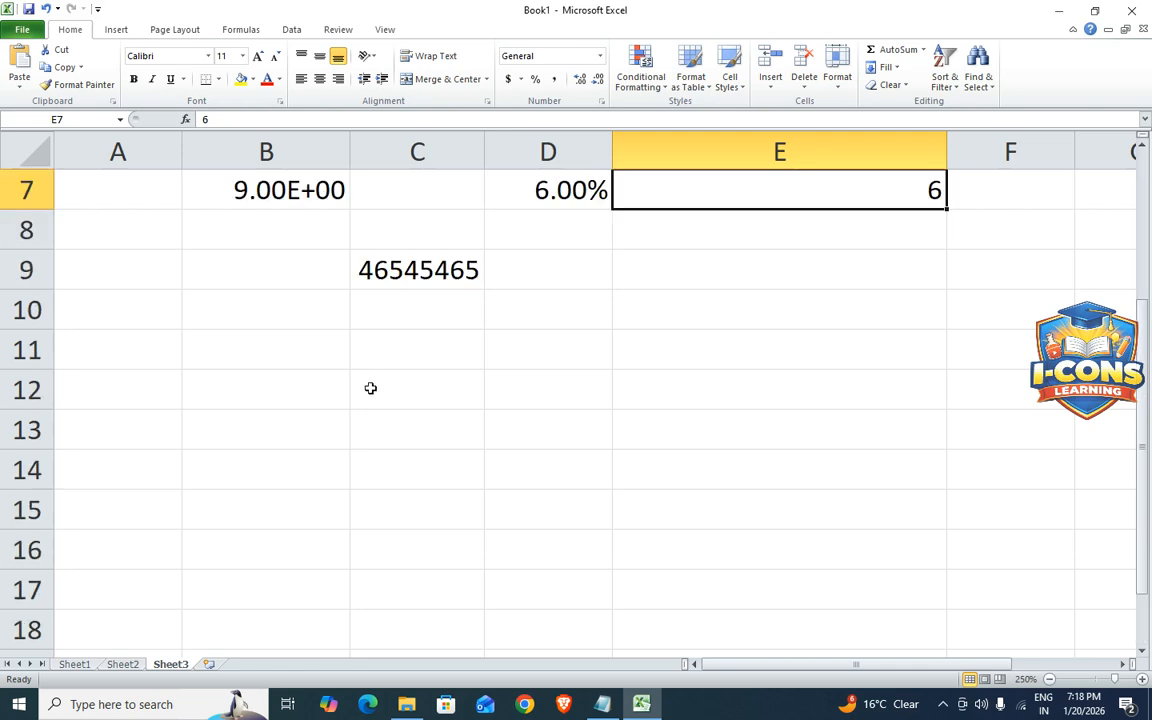
{"action": "left_click", "coordinate": [425, 360]}
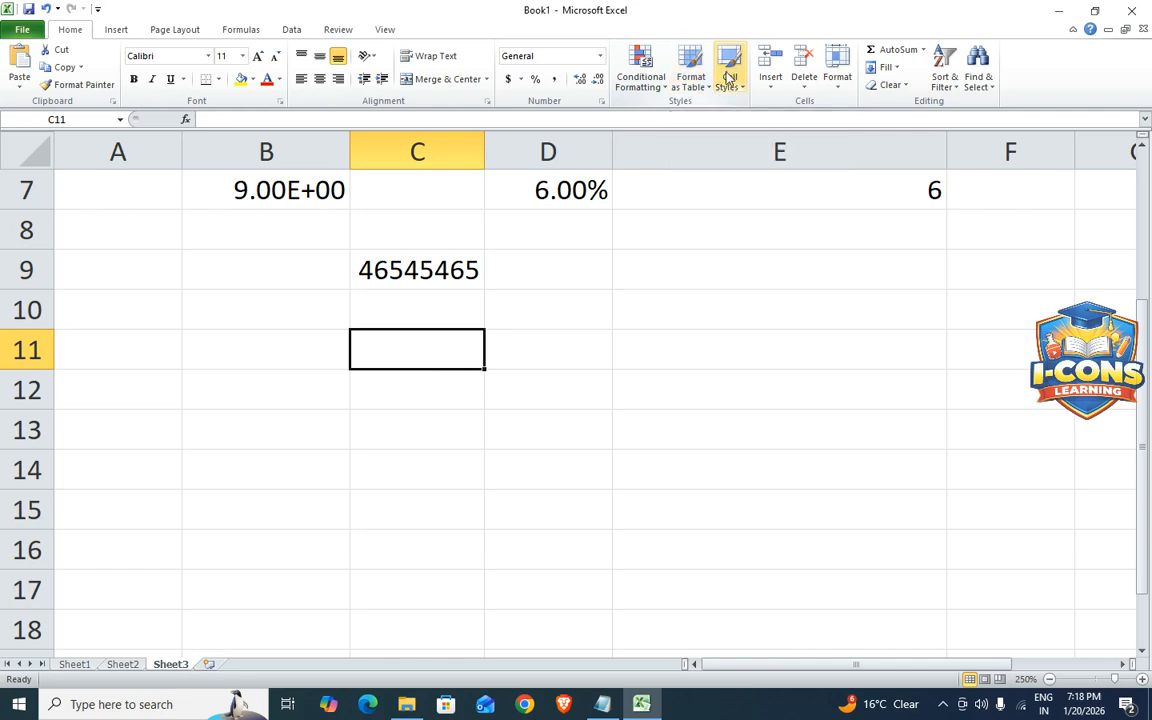
{"action": "left_click", "coordinate": [578, 376]}
{"action": "scroll", "coordinate": [386, 368], "scroll_direction": "up", "scroll_amount": 1}
{"action": "left_click", "coordinate": [597, 396]}
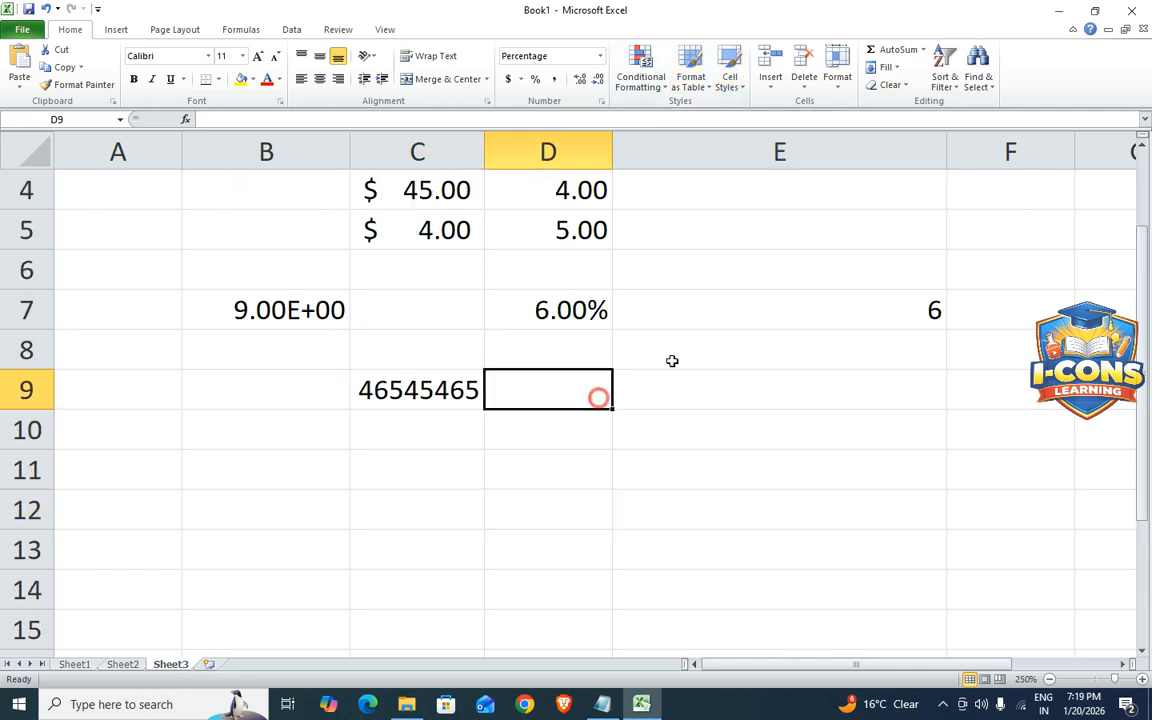
{"action": "left_click", "coordinate": [722, 309]}
{"action": "left_click_drag", "start_coordinate": [584, 490], "coordinate": [584, 466]}
{"action": "left_click", "coordinate": [294, 503]}
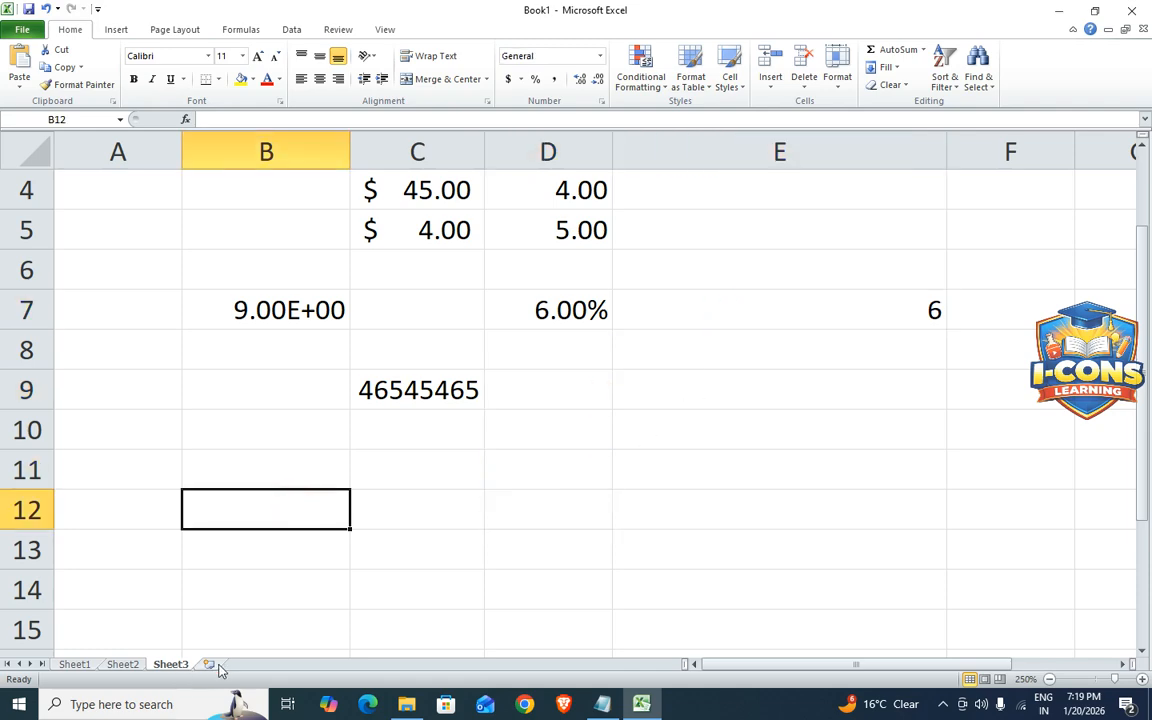
Insert a new worksheet after Sheet3
{"action": "left_click", "coordinate": [208, 664]}
{"action": "scroll", "coordinate": [489, 396], "scroll_direction": "up", "scroll_amount": 10}
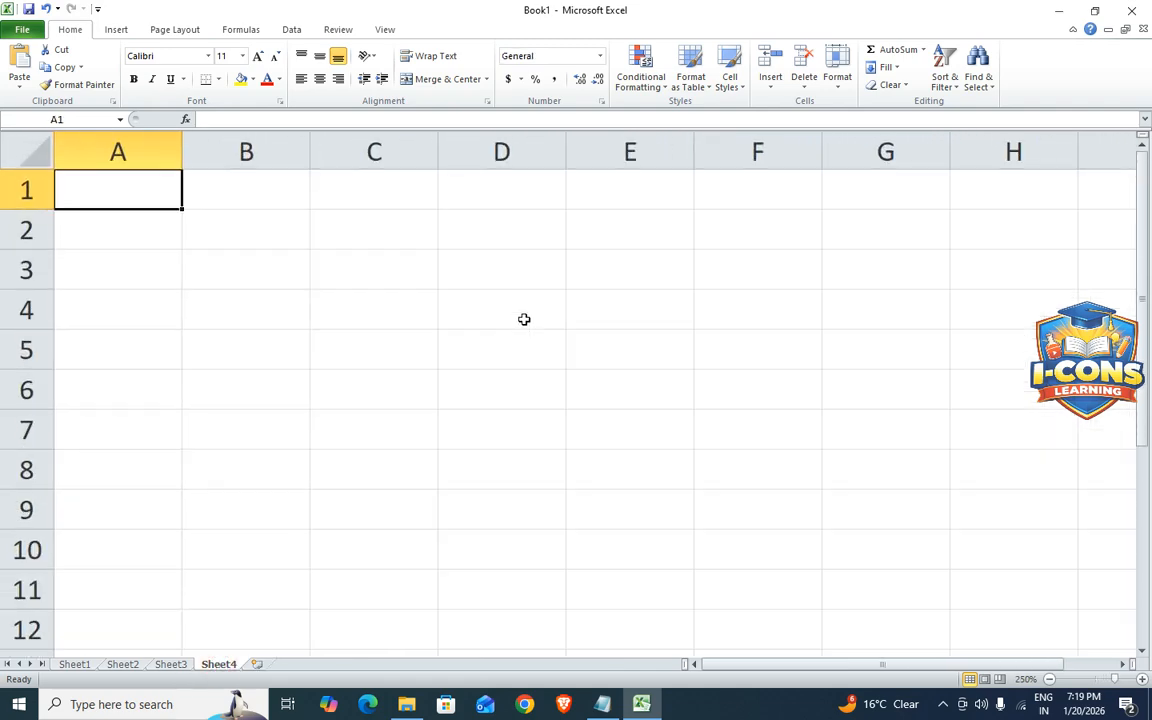
{"action": "left_click", "coordinate": [484, 312]}
{"action": "left_click", "coordinate": [510, 226]}
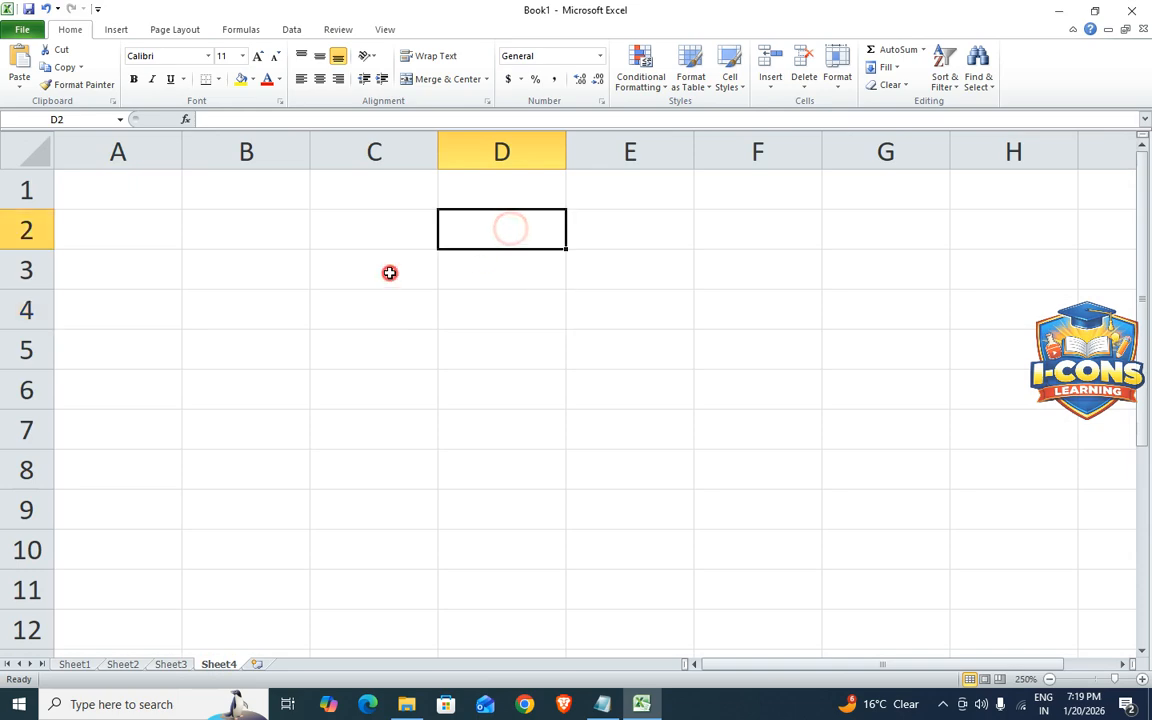
{"action": "left_click", "coordinate": [388, 273]}
{"action": "left_click", "coordinate": [496, 260]}
{"action": "left_click", "coordinate": [495, 231]}
{"action": "left_click", "coordinate": [473, 337]}
{"action": "left_click", "coordinate": [368, 306]}
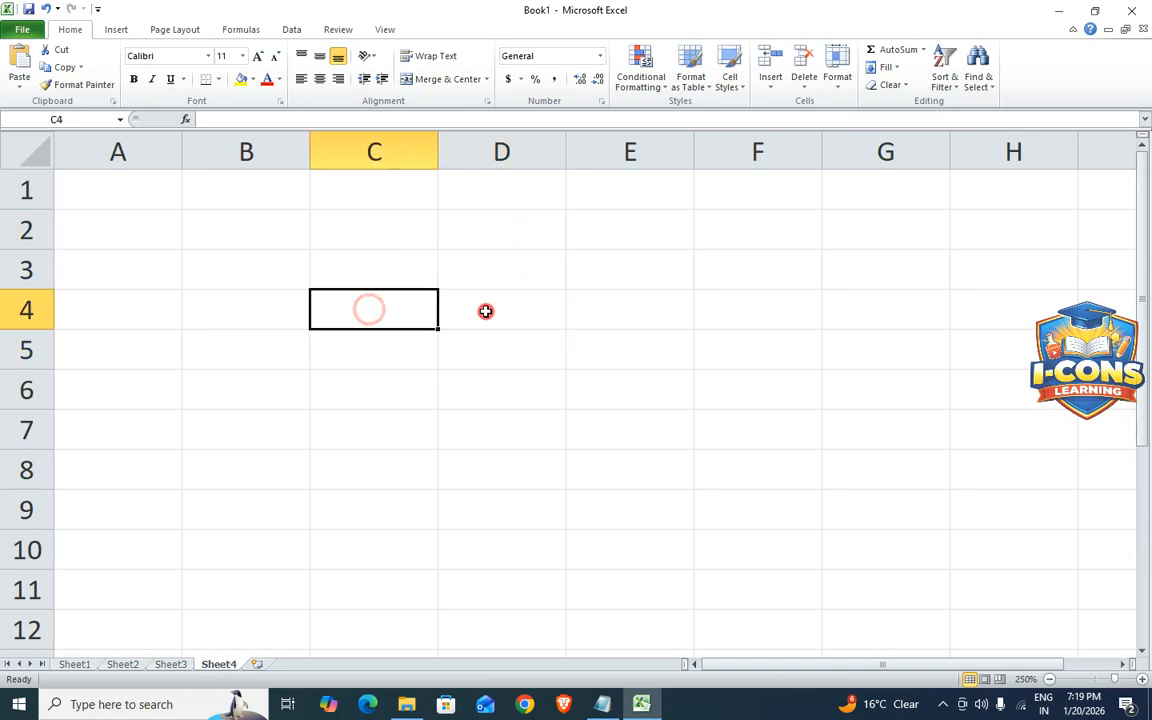
{"action": "left_click", "coordinate": [460, 352]}
{"action": "left_click", "coordinate": [380, 350]}
{"action": "left_click", "coordinate": [478, 353]}
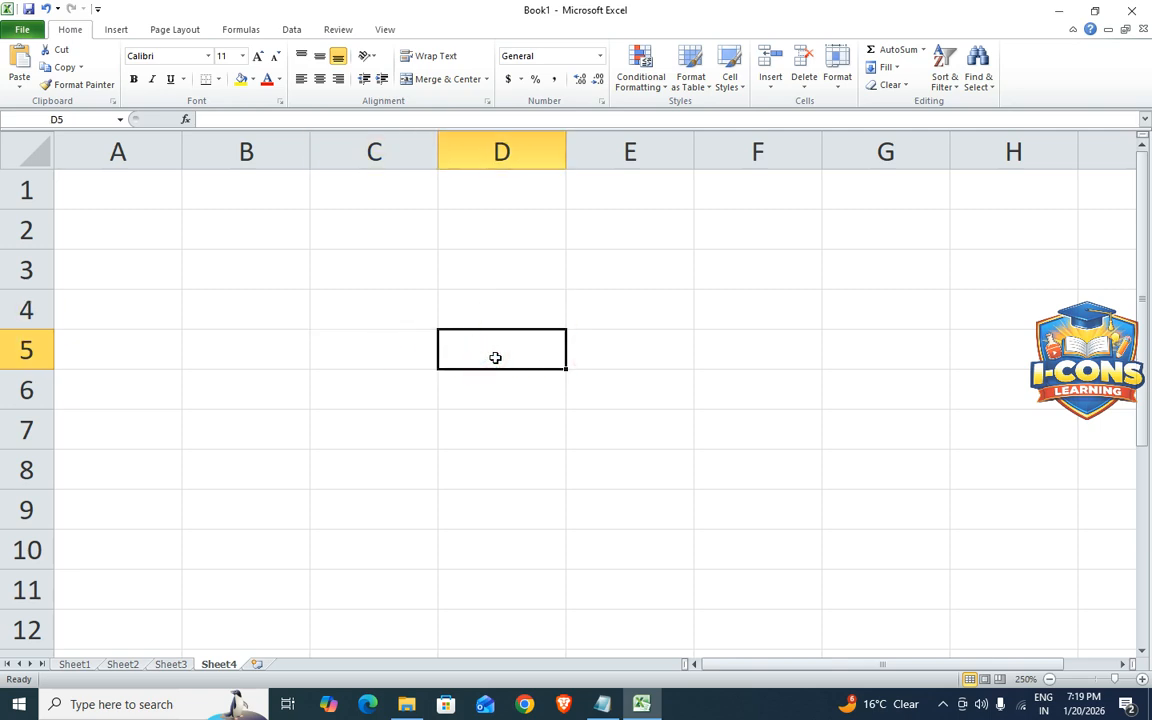
{"action": "left_click", "coordinate": [329, 265]}
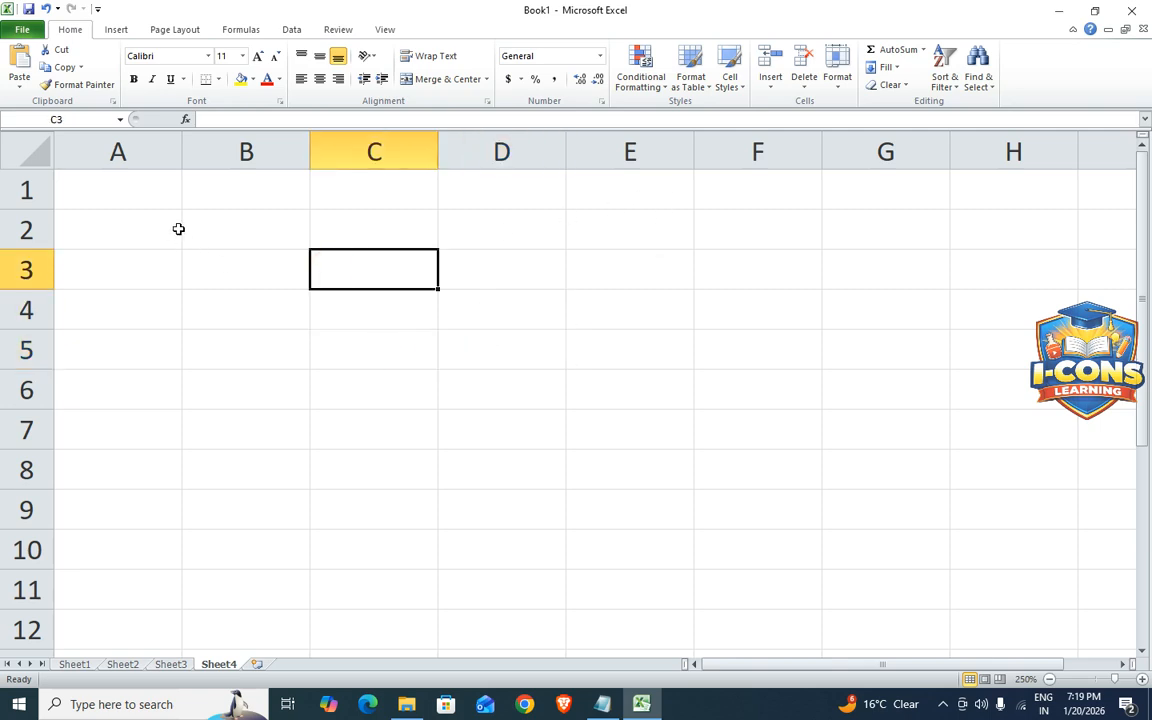
Enter the headers NAME in cell A1 and CITY in cell B1
{"action": "left_click", "coordinate": [89, 193]}
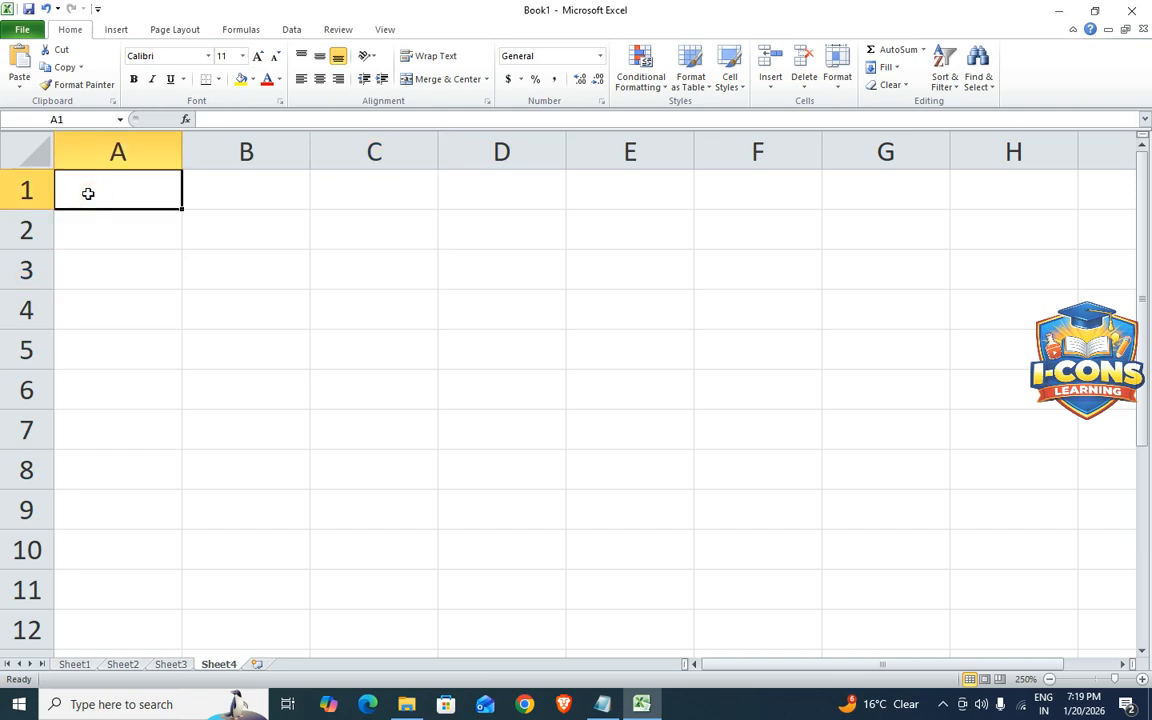
{"action": "type", "text": "NAME"}
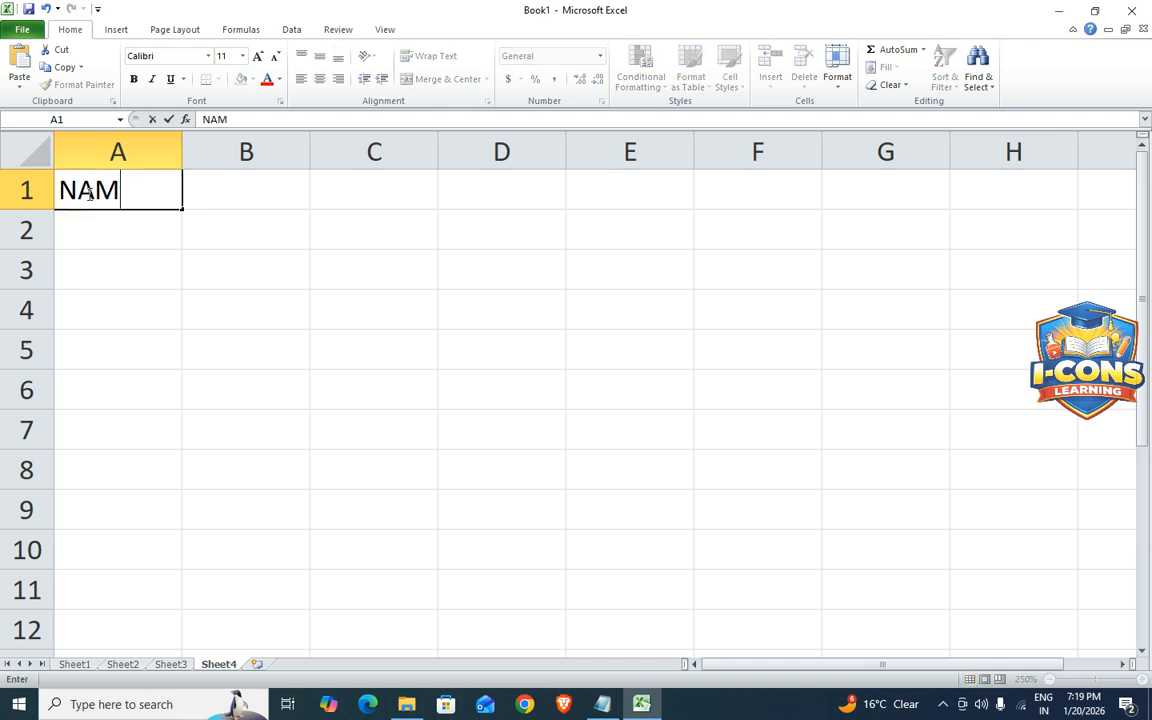
{"action": "key", "text": "Tab"}
{"action": "type", "text": "I"}
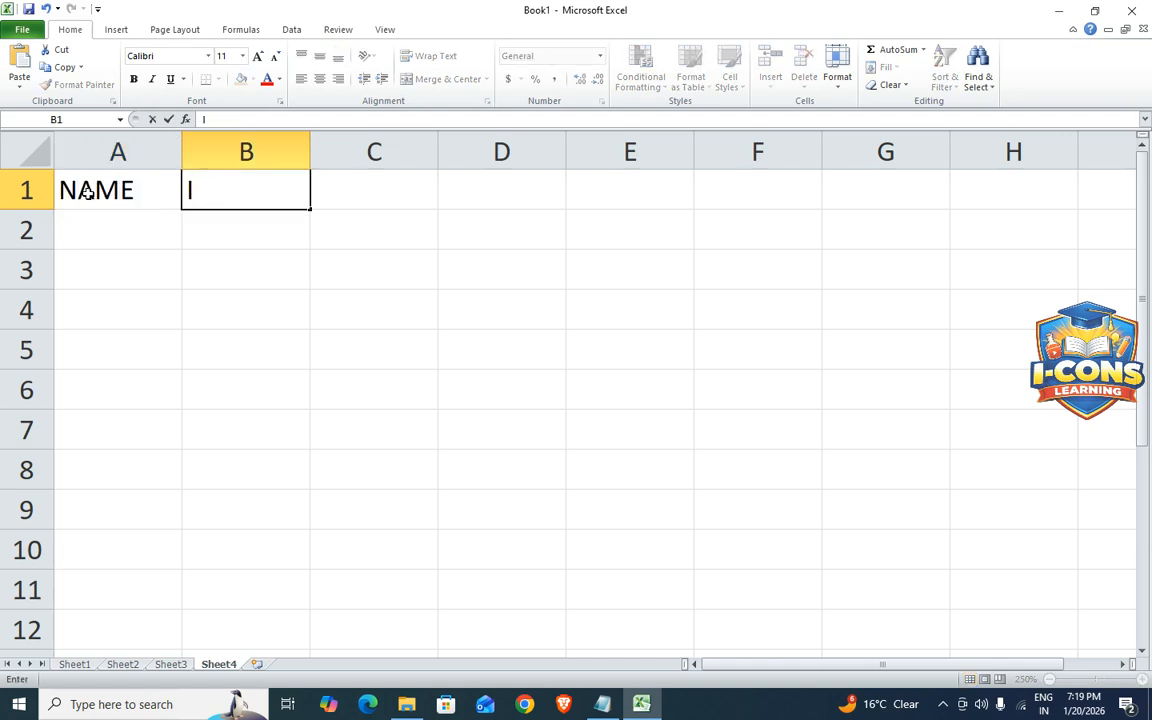
{"action": "type", "text": "CITY"}
{"action": "key", "text": "Return"}
Fill cells A2 to A4 under the NAME header with three sample first names
{"action": "type", "text": "RAM"}
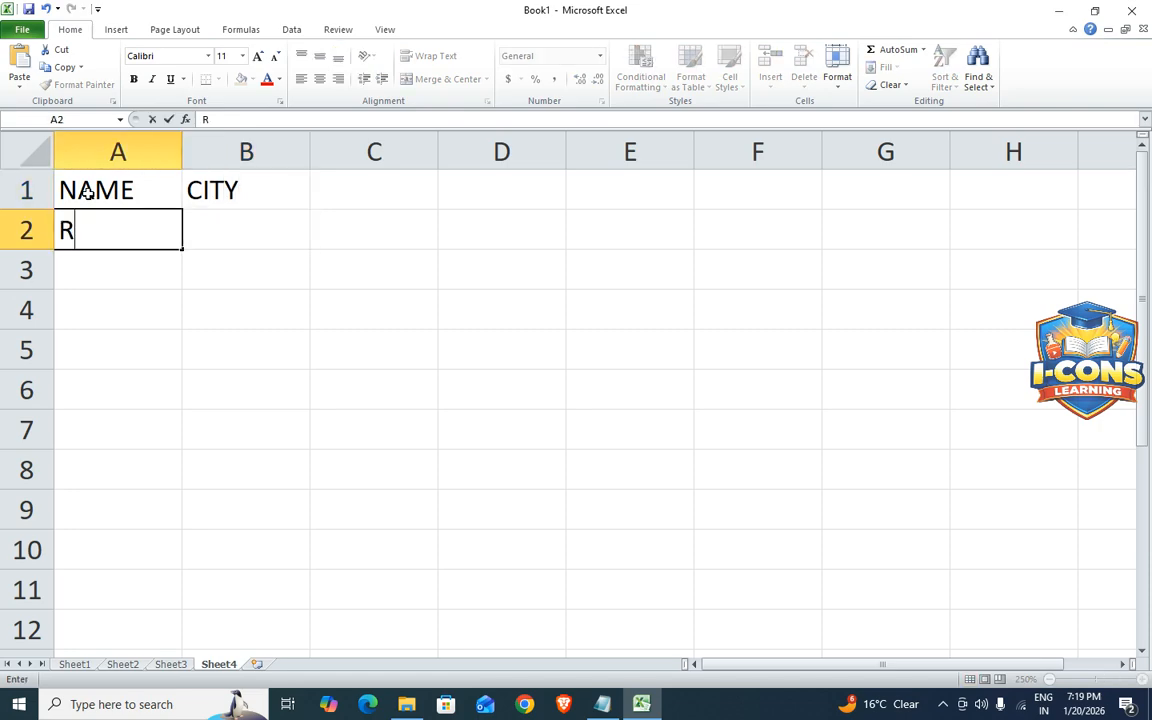
{"action": "key", "text": "Return"}
{"action": "type", "text": "SHYAM"}
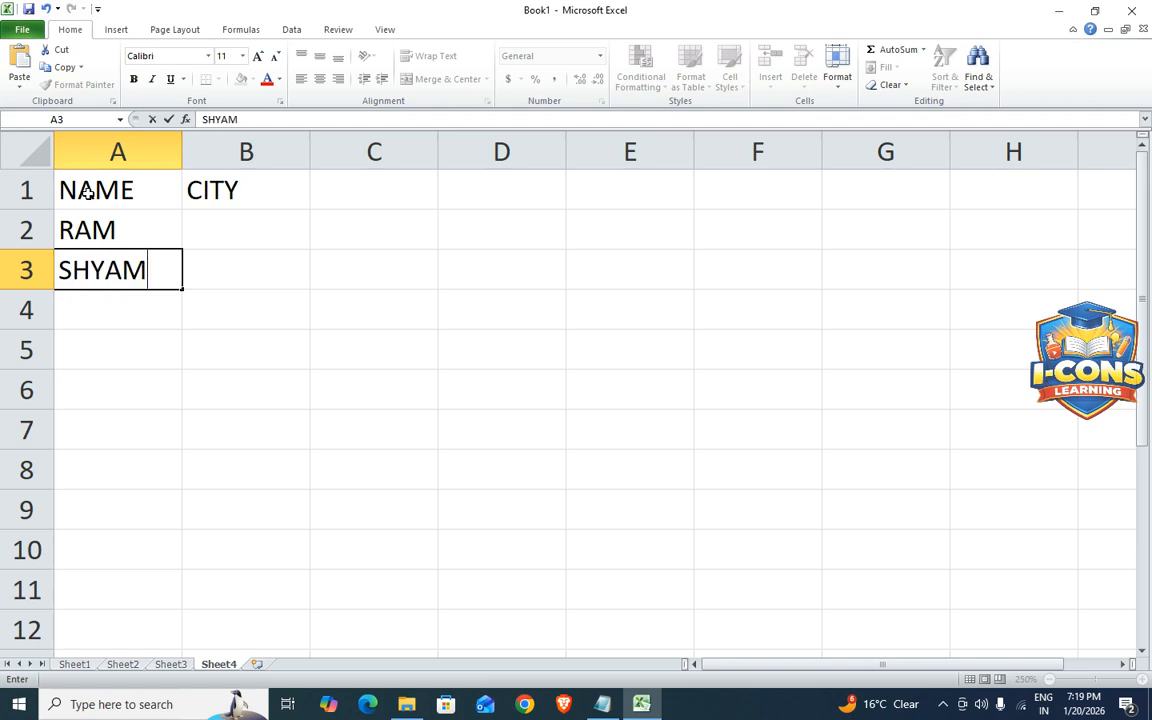
{"action": "key", "text": "BackSpace"}
{"action": "key", "text": "BackSpace"}
{"action": "key", "text": "BackSpace"}
{"action": "key", "text": "BackSpace"}
{"action": "type", "text": "HYAM"}
{"action": "key", "text": "Return"}
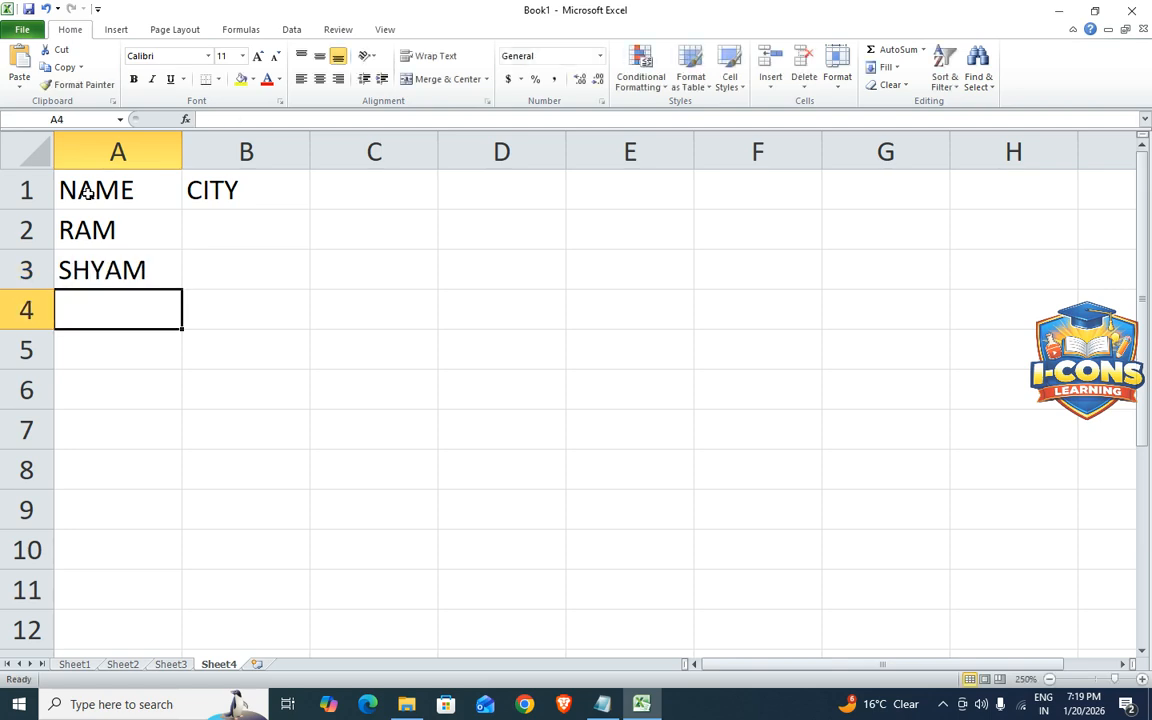
{"action": "type", "text": "MHA"}
{"action": "key", "text": "BackSpace"}
{"action": "key", "text": "BackSpace"}
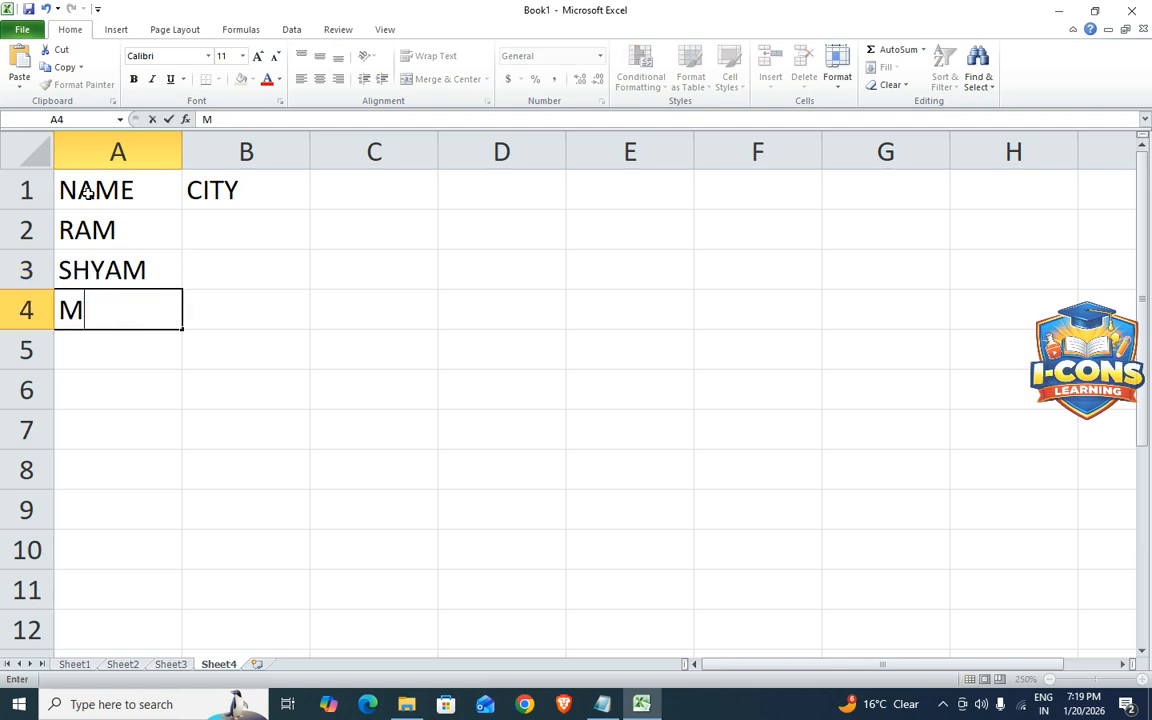
{"action": "type", "text": "OHAN"}
{"action": "key", "text": "Right"}
Enter the cities ROHTAK, DELHI and ROHTAK in cells B2 to B4
{"action": "key", "text": "Up"}
{"action": "key", "text": "Up"}
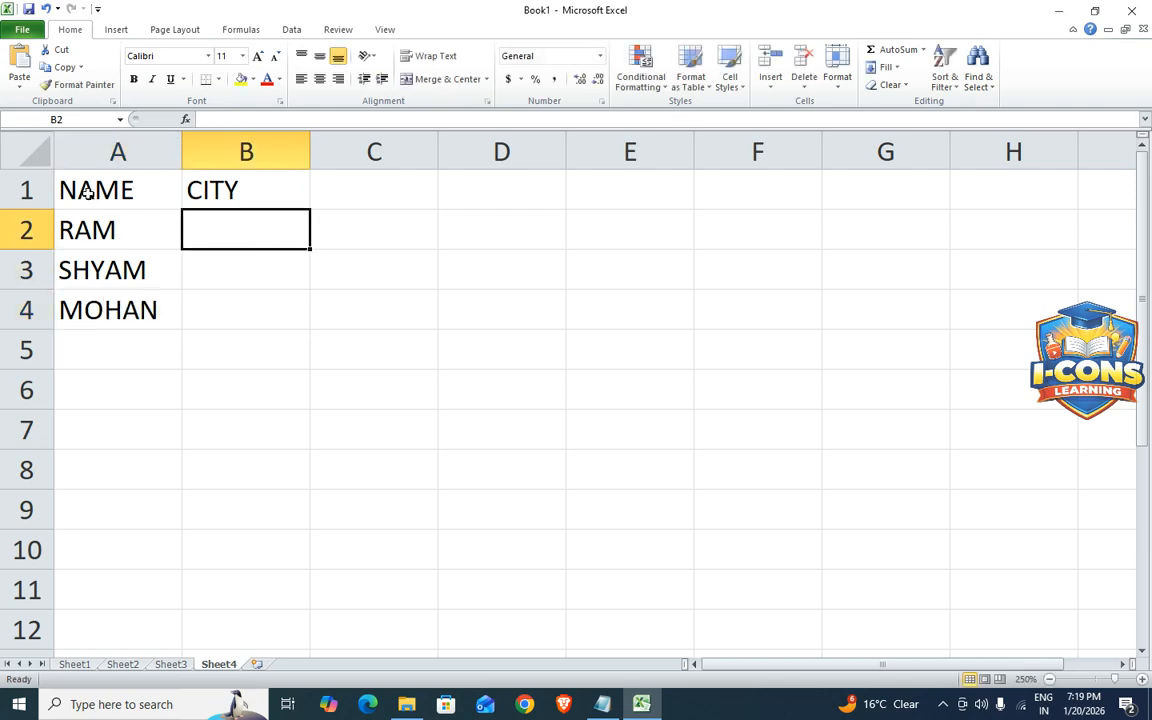
{"action": "type", "text": "ROHTAK"}
{"action": "key", "text": "Return"}
{"action": "type", "text": "DELHI"}
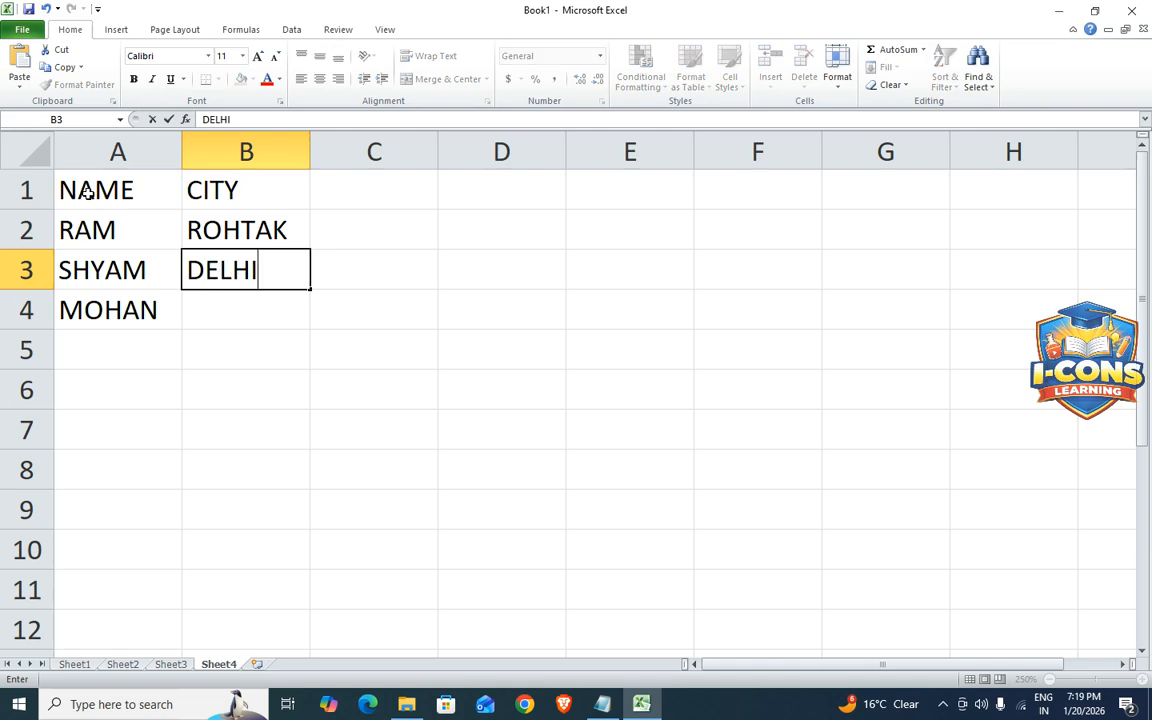
{"action": "key", "text": "Return"}
{"action": "type", "text": "R"}
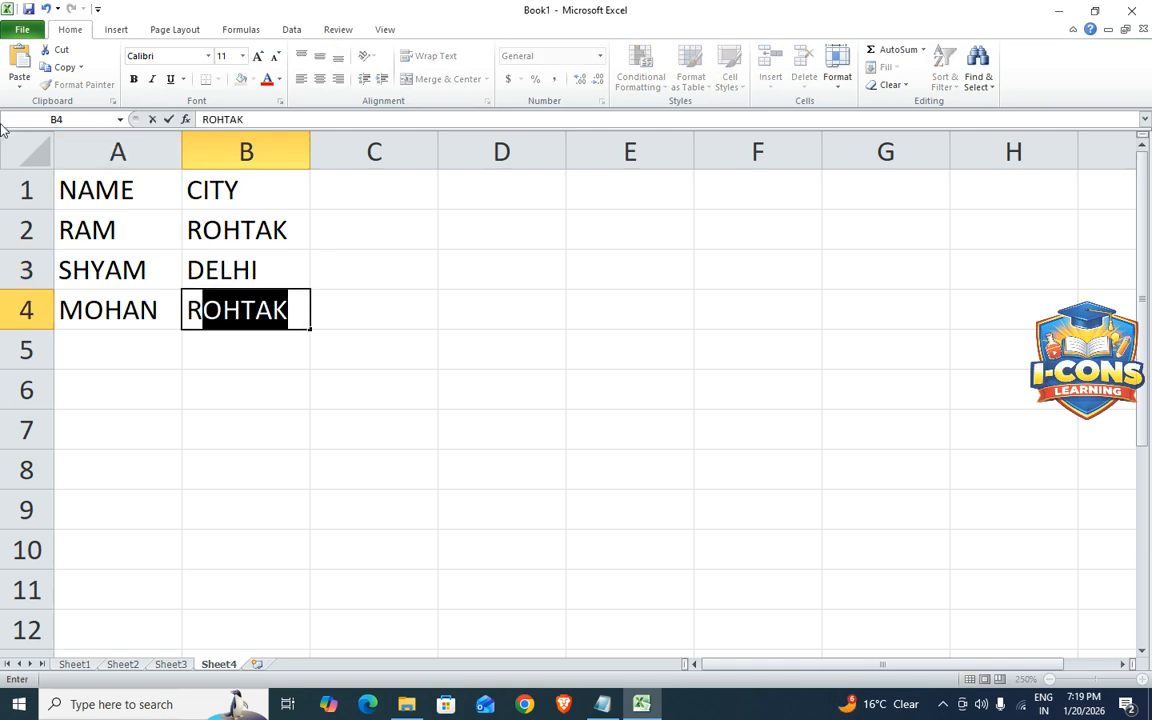
{"action": "left_click", "coordinate": [170, 390]}
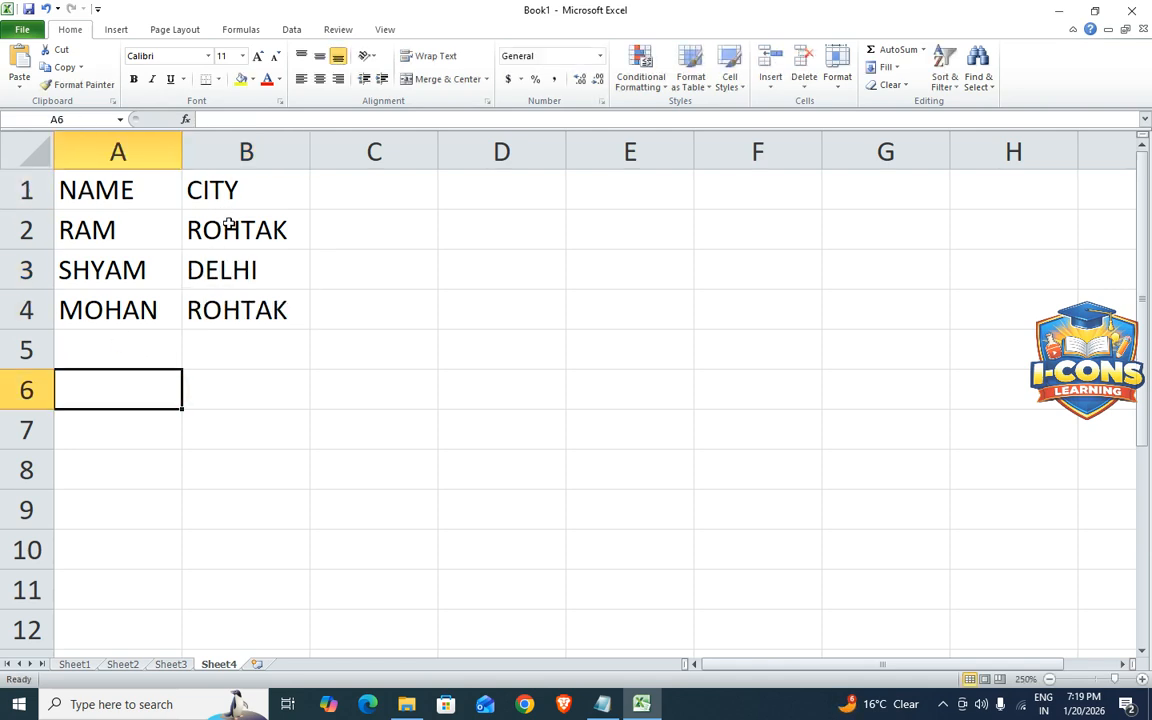
Apply the Heading 1 cell style to the NAME header in A1 and widen column A
{"action": "left_click", "coordinate": [128, 195]}
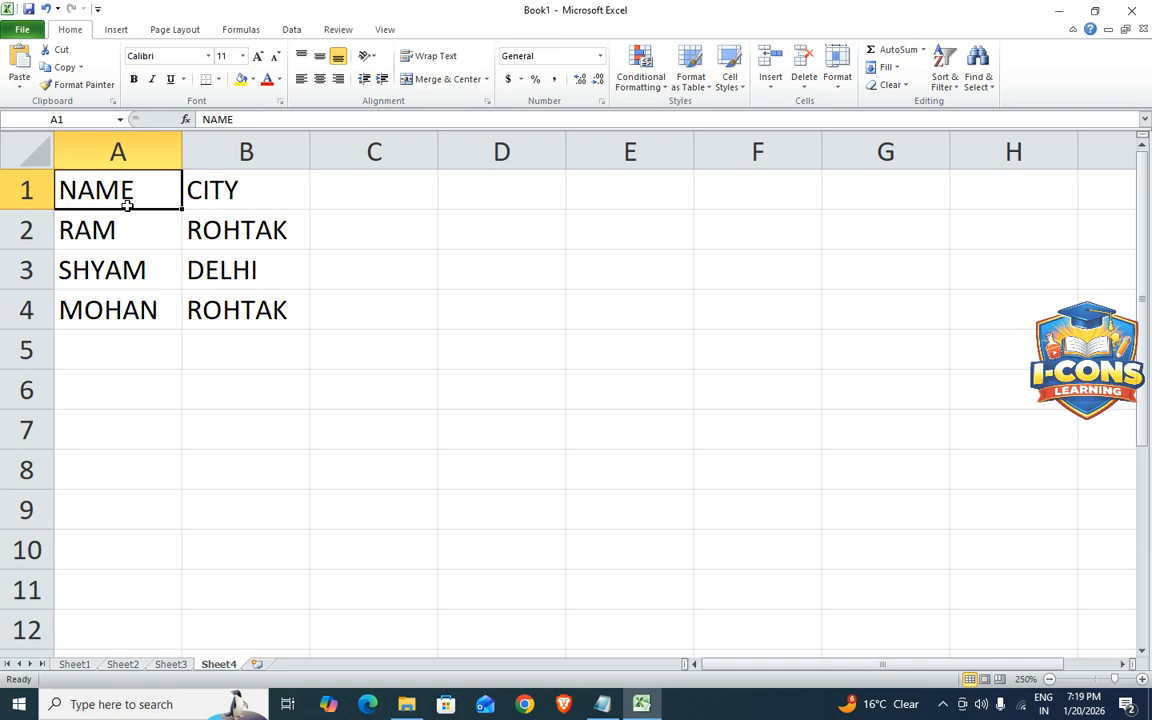
{"action": "left_click", "coordinate": [730, 82]}
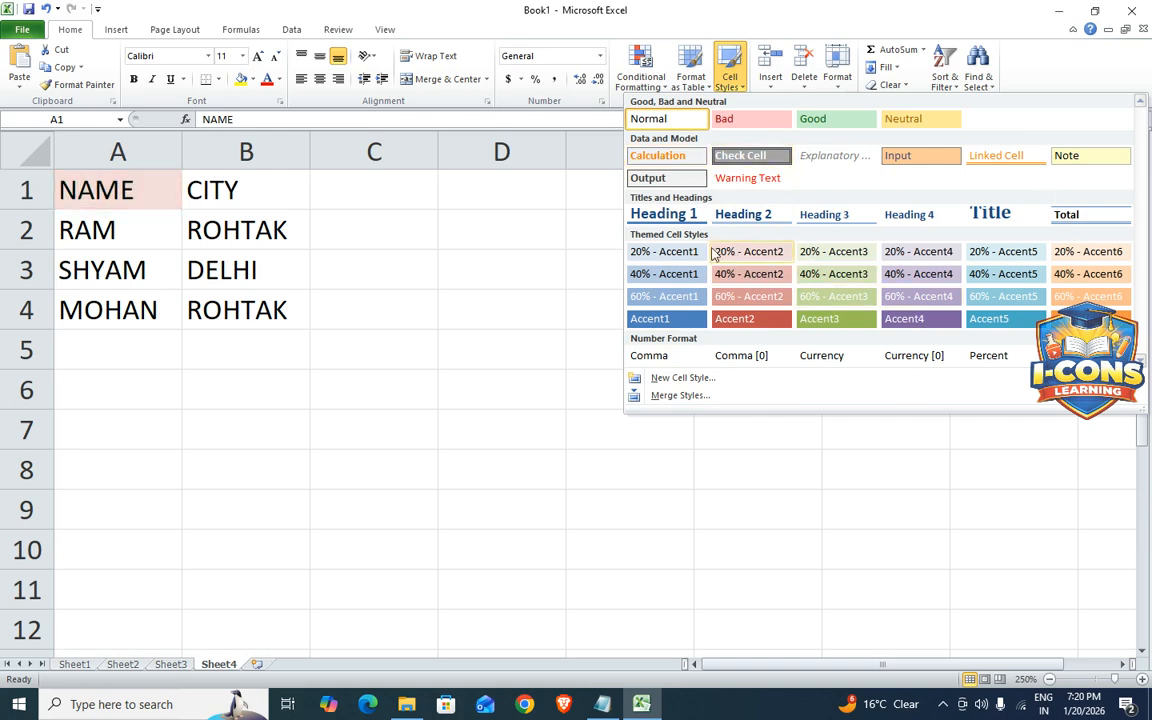
{"action": "left_click", "coordinate": [672, 218]}
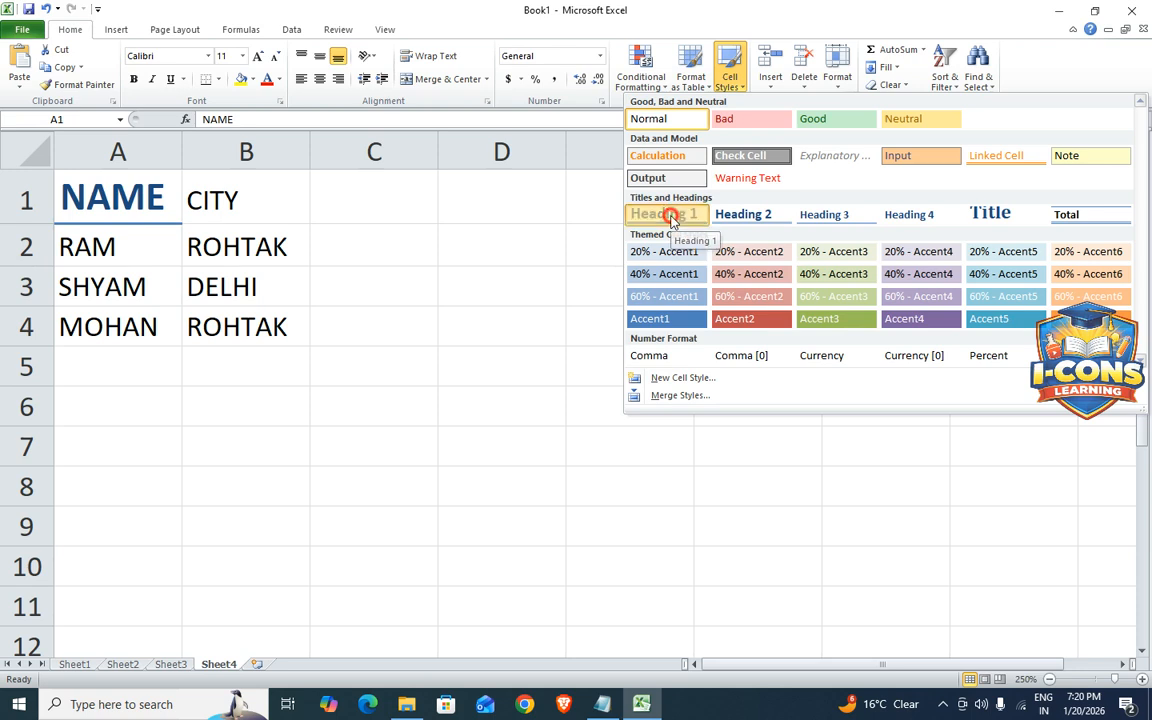
{"action": "left_click", "coordinate": [341, 348]}
{"action": "left_click_drag", "start_coordinate": [182, 150], "coordinate": [208, 150]}
Set the NAME header in cell A1 back to the Normal cell style
{"action": "left_click", "coordinate": [128, 215]}
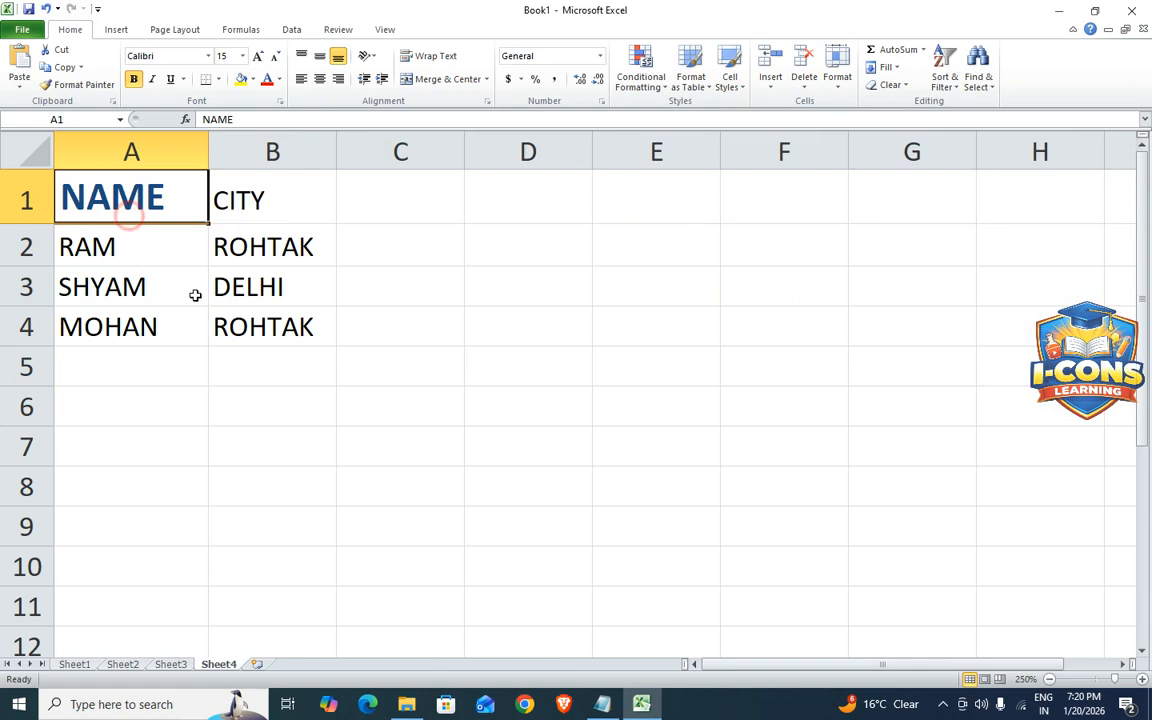
{"action": "left_click", "coordinate": [729, 72]}
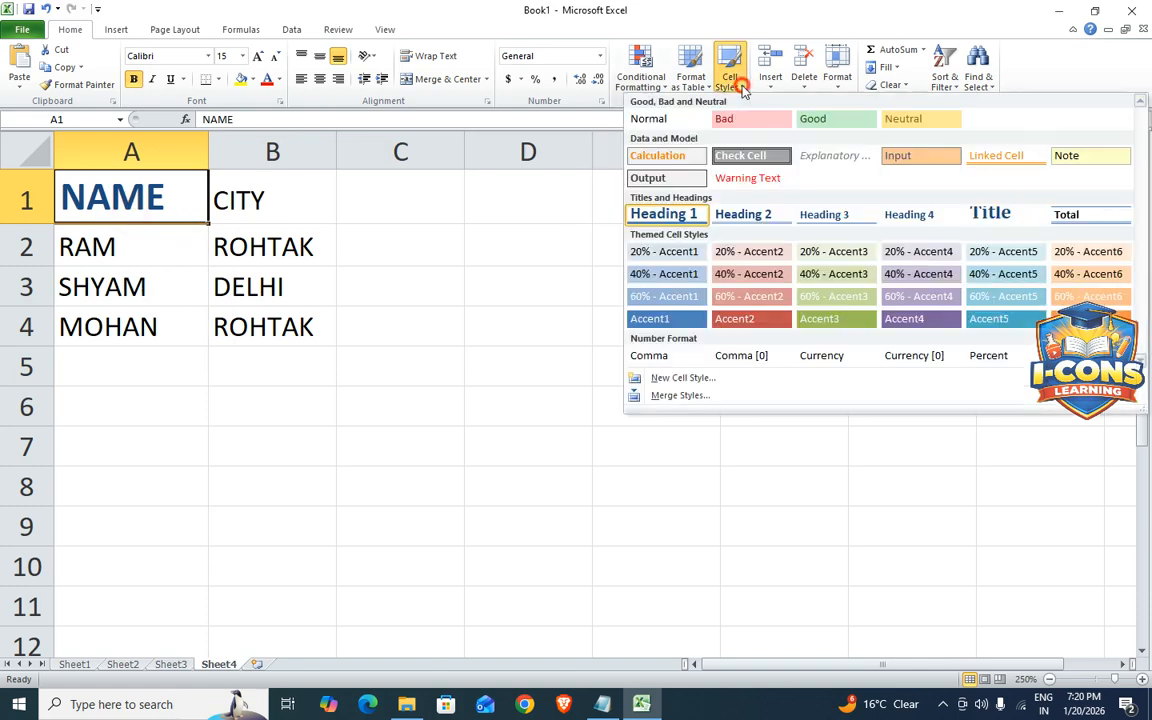
{"action": "left_click", "coordinate": [658, 122]}
{"action": "left_click", "coordinate": [422, 407]}
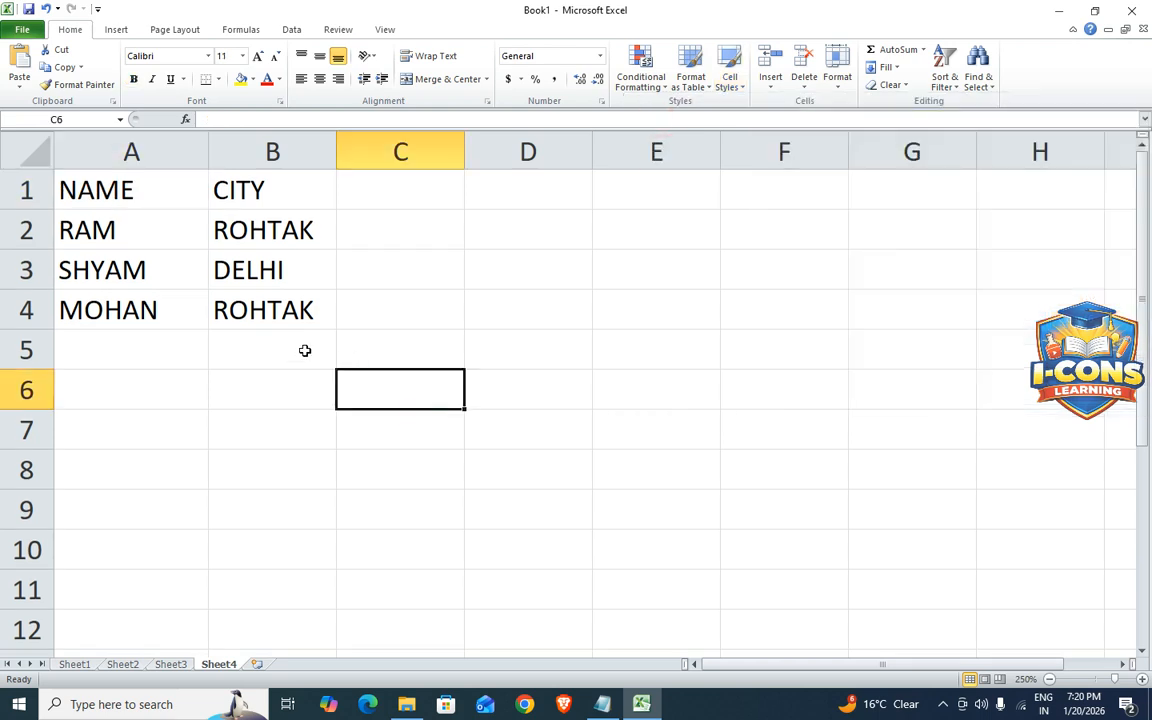
Start a new cell style based on cell A1 and name it ICONS
{"action": "left_click", "coordinate": [101, 192]}
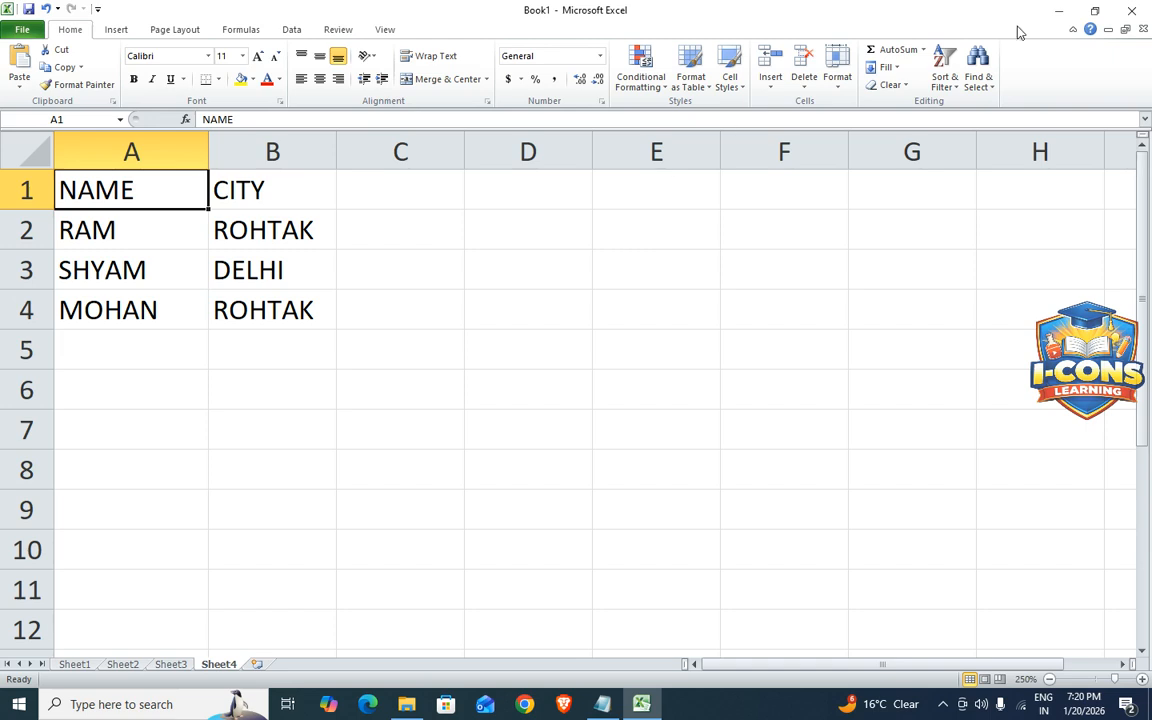
{"action": "left_click", "coordinate": [731, 84]}
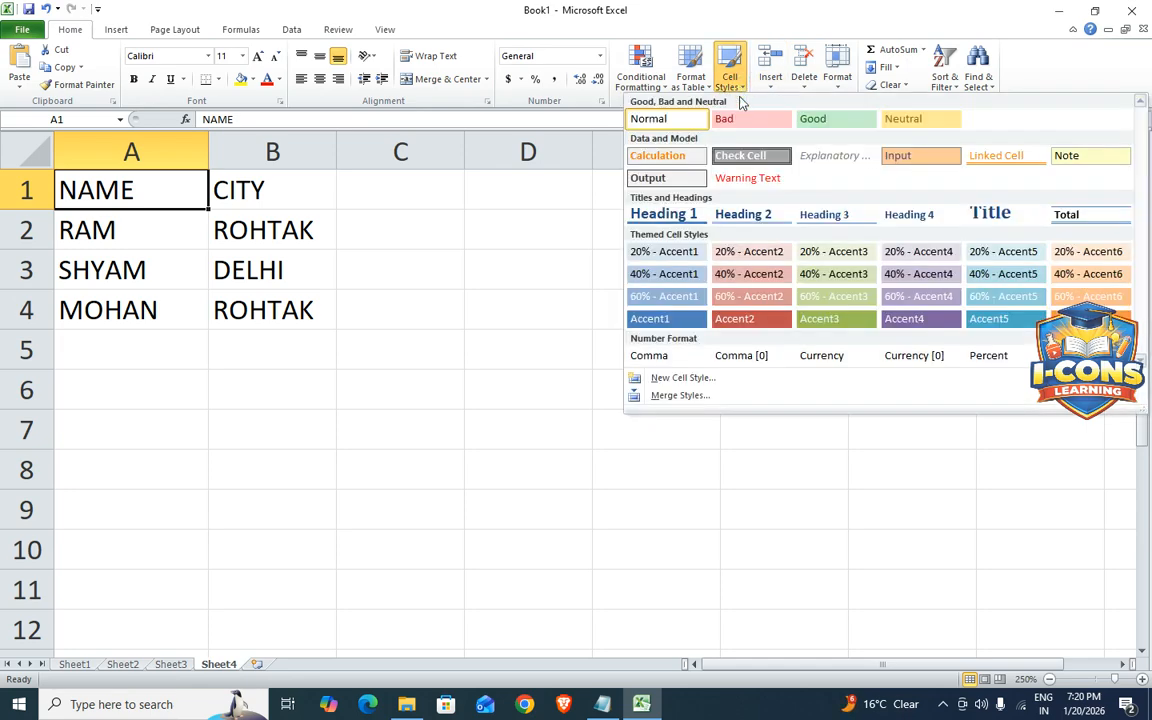
{"action": "left_click", "coordinate": [725, 380]}
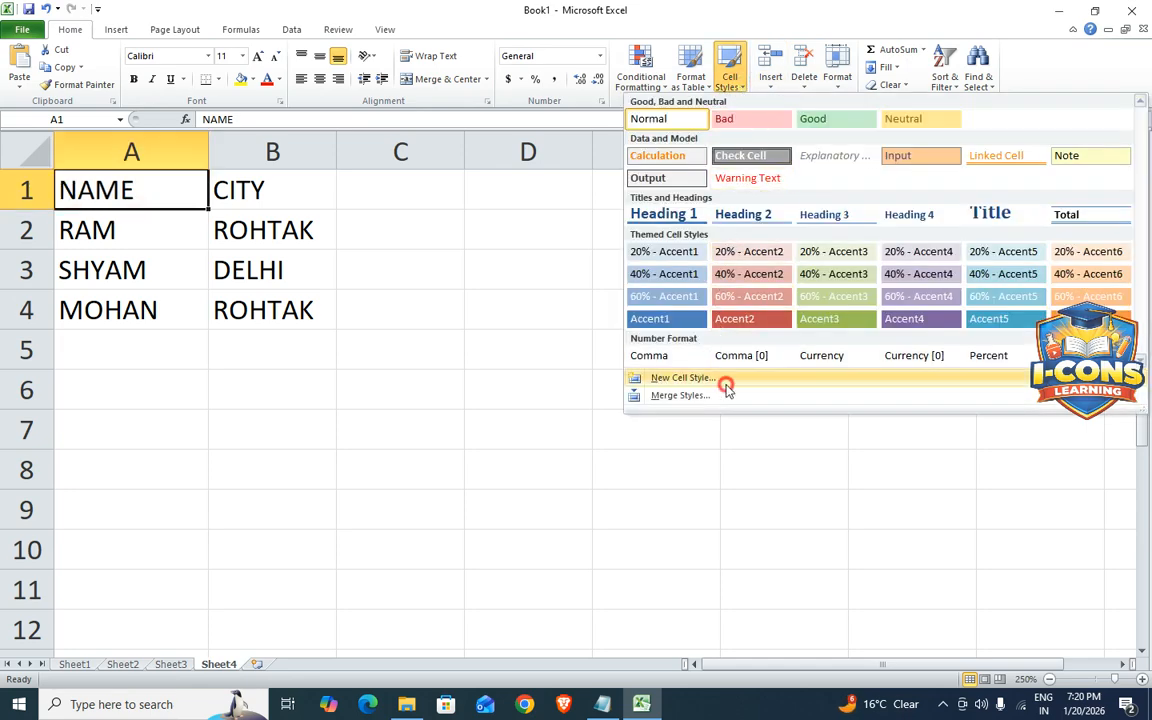
{"action": "left_click_drag", "start_coordinate": [554, 198], "coordinate": [609, 86]}
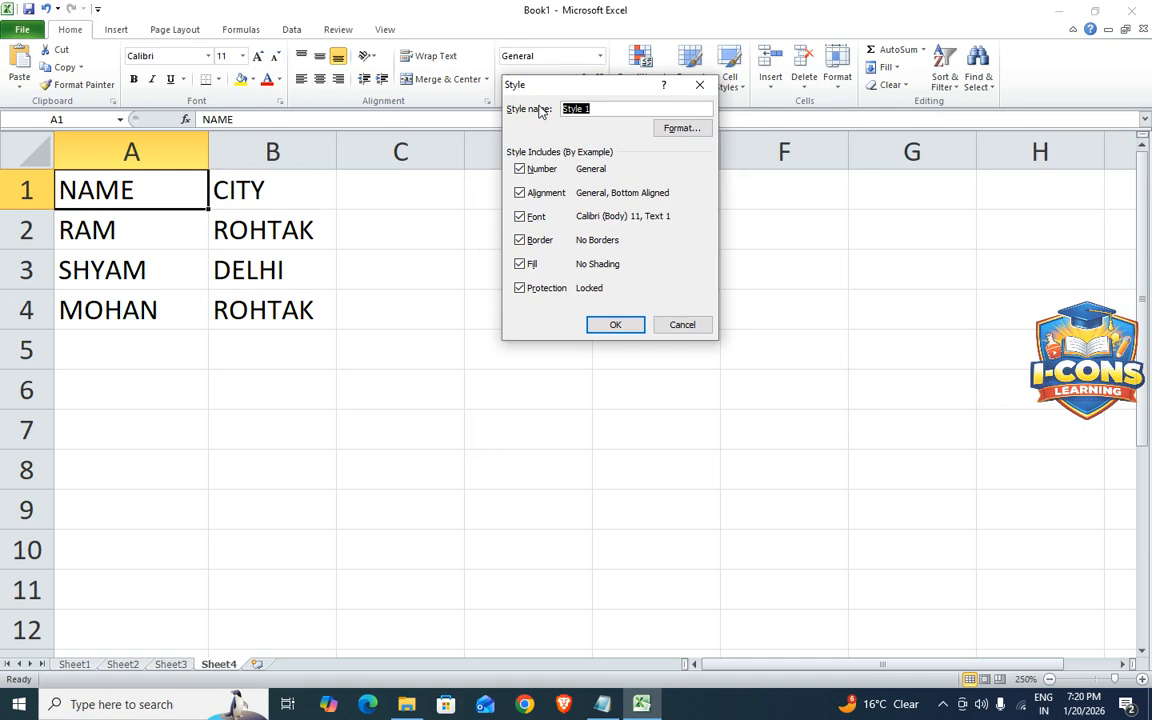
{"action": "type", "text": "1"}
Set the font of the new ICONS style to Arial Black
{"action": "left_click", "coordinate": [680, 129]}
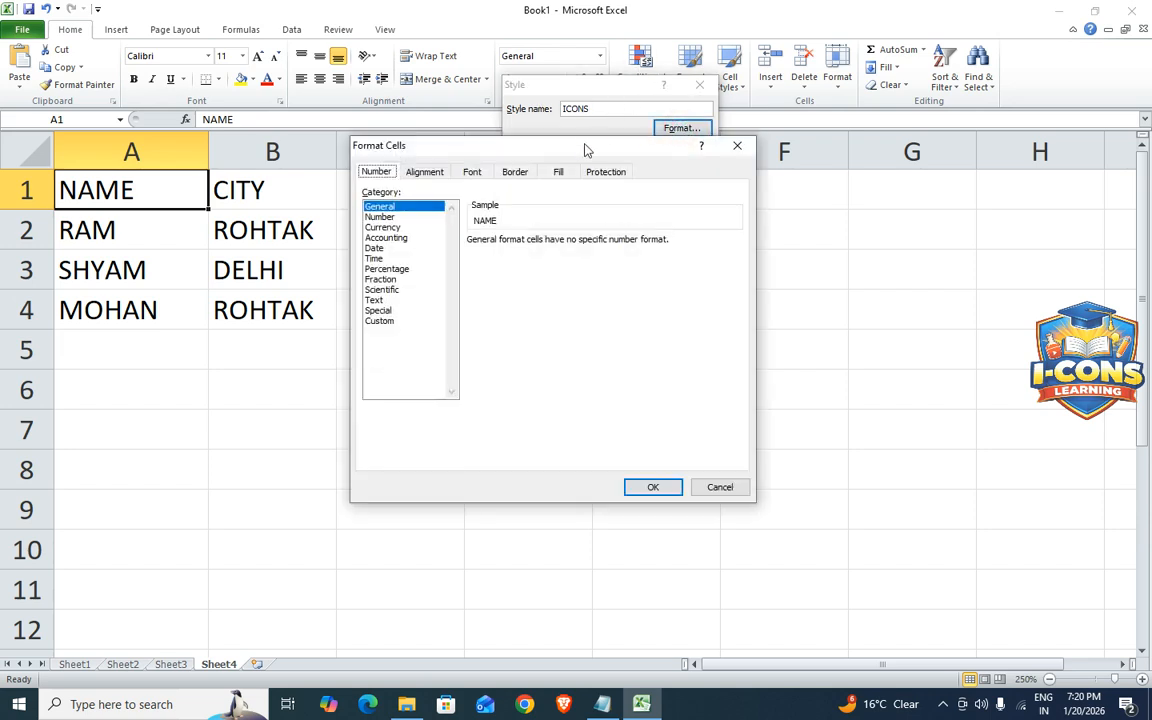
{"action": "left_click_drag", "start_coordinate": [586, 147], "coordinate": [659, 30]}
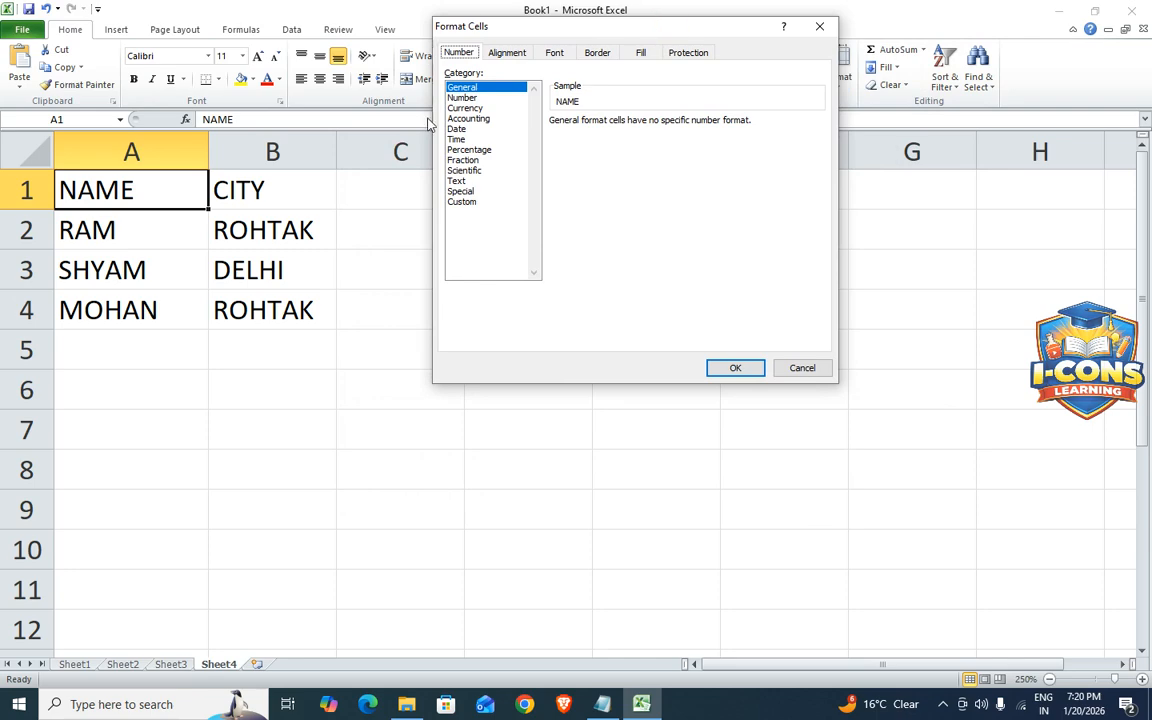
{"action": "left_click", "coordinate": [554, 52]}
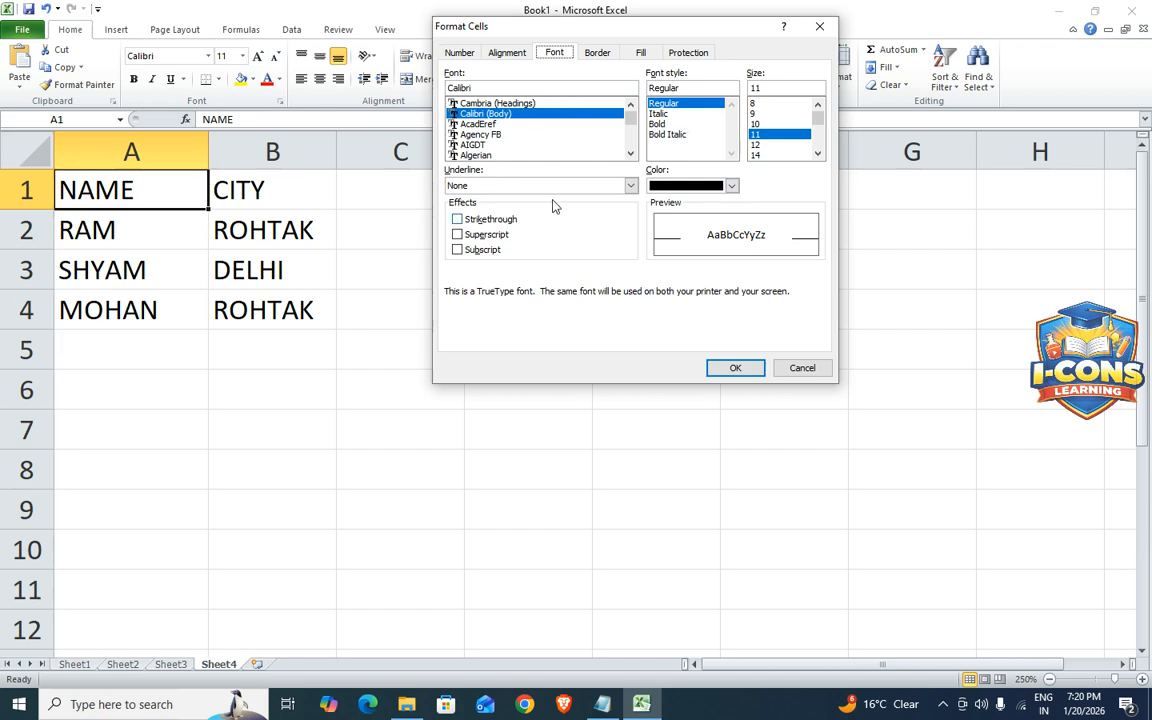
{"action": "left_click", "coordinate": [631, 153]}
{"action": "left_click", "coordinate": [631, 153]}
{"action": "left_click", "coordinate": [631, 153]}
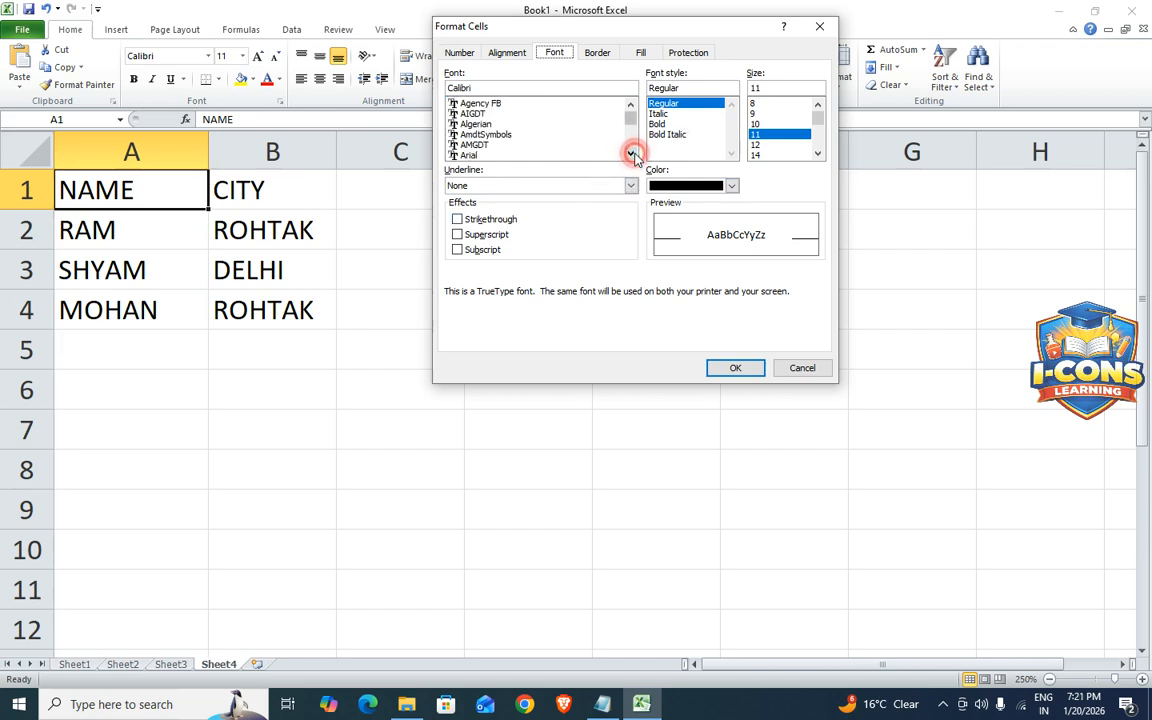
{"action": "left_click", "coordinate": [631, 153]}
{"action": "left_click", "coordinate": [479, 155]}
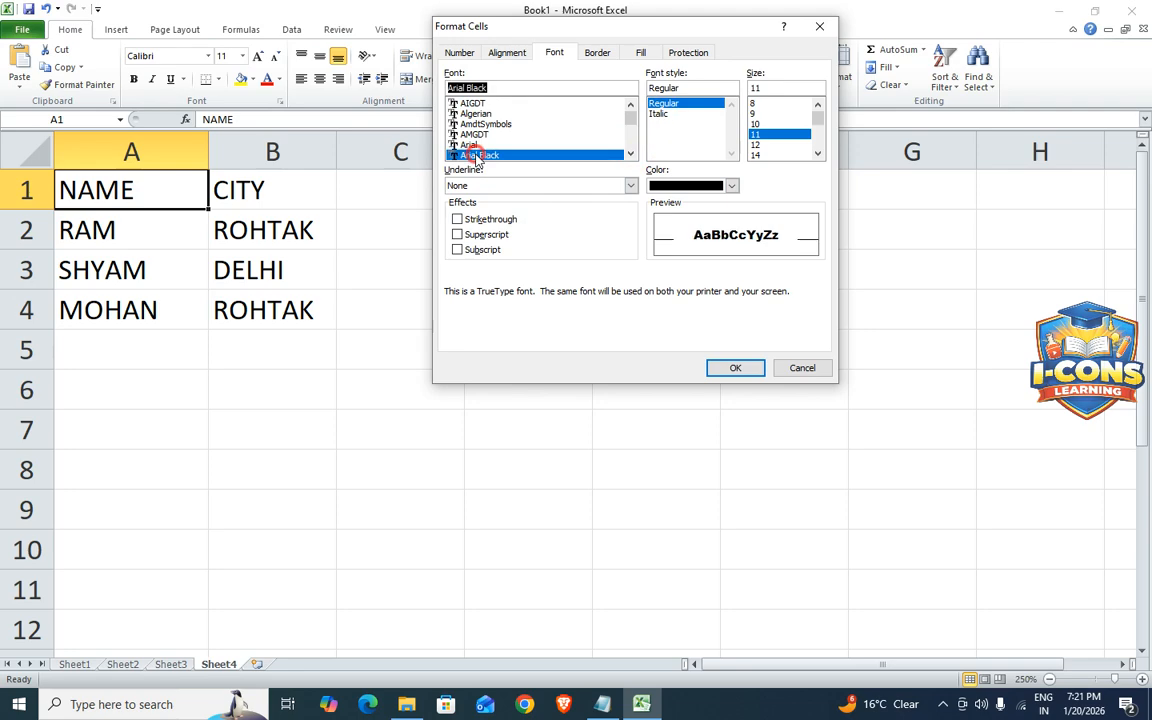
Make the ICONS style's text dark blue, size 12 and italic, and save the new style
{"action": "left_click", "coordinate": [731, 185]}
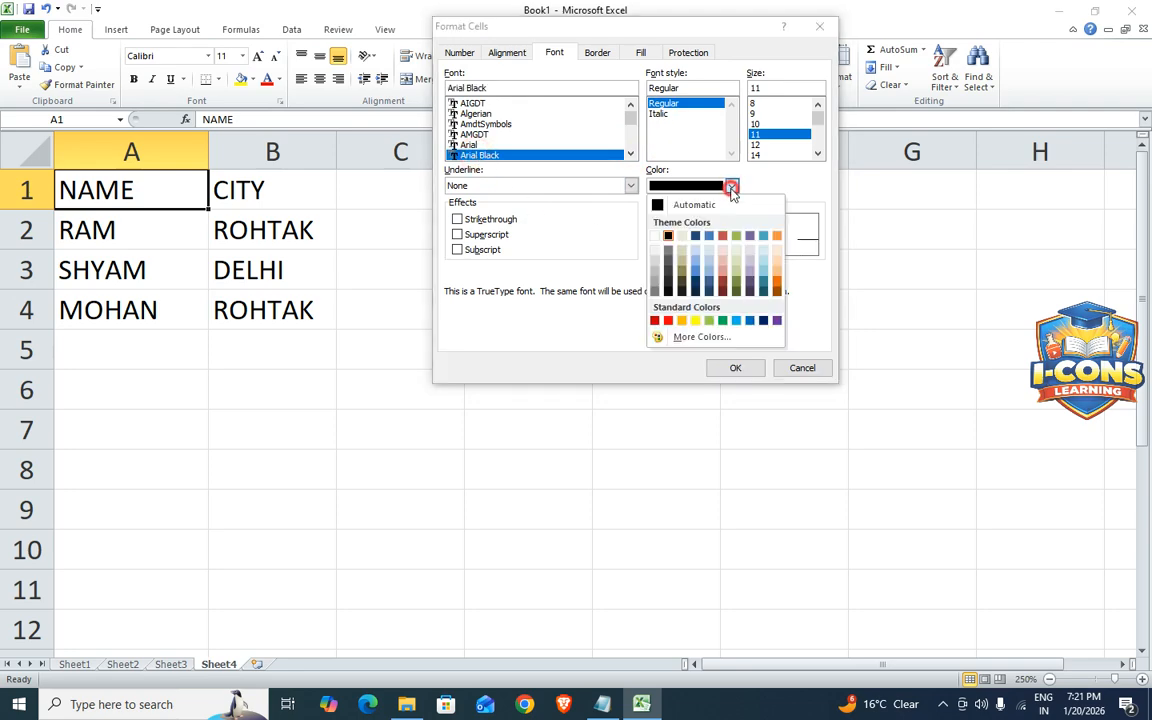
{"action": "left_click", "coordinate": [763, 321]}
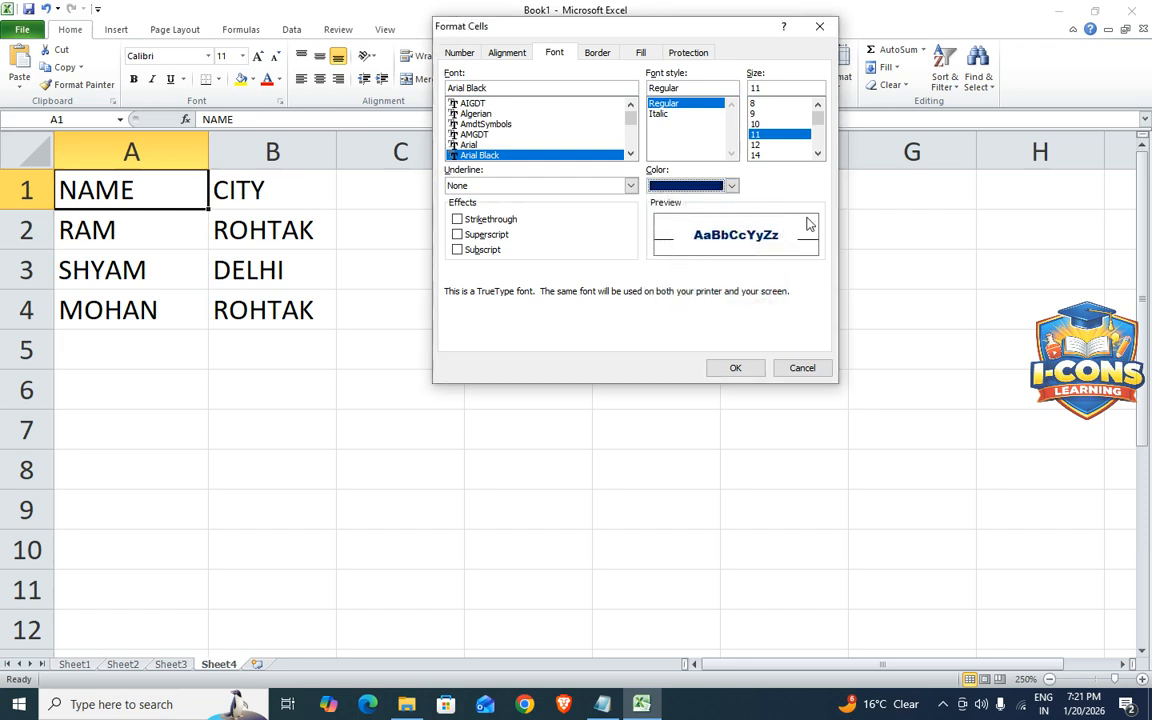
{"action": "left_click", "coordinate": [756, 146]}
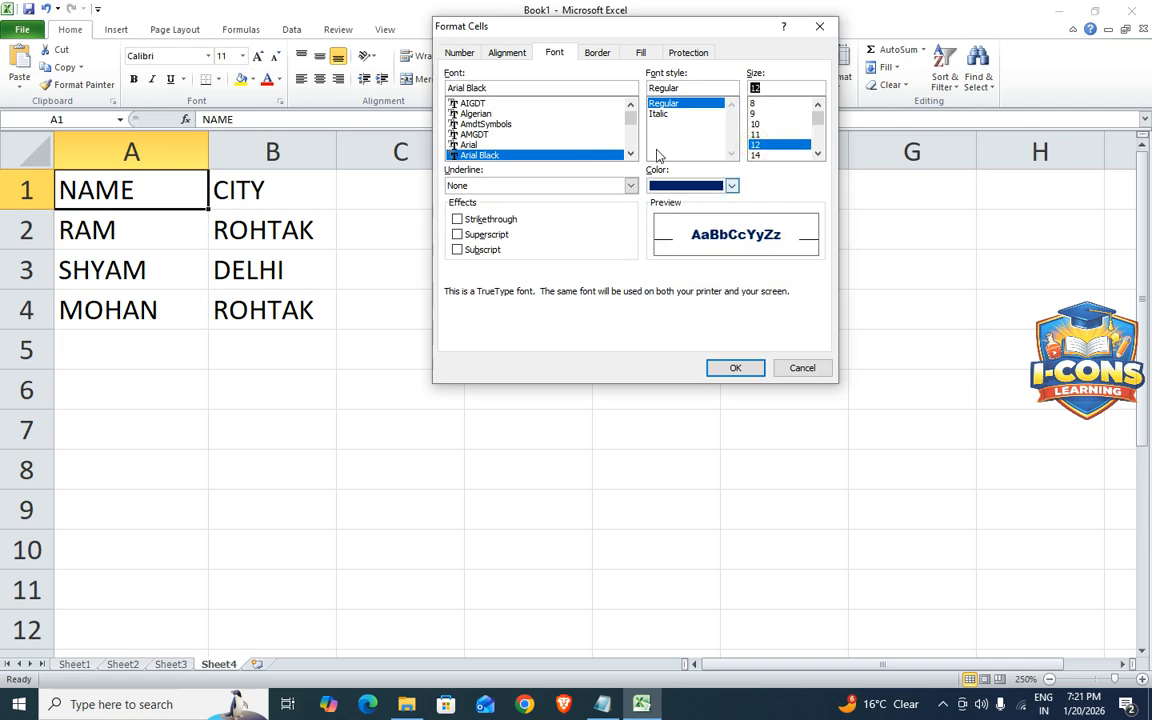
{"action": "left_click", "coordinate": [659, 113]}
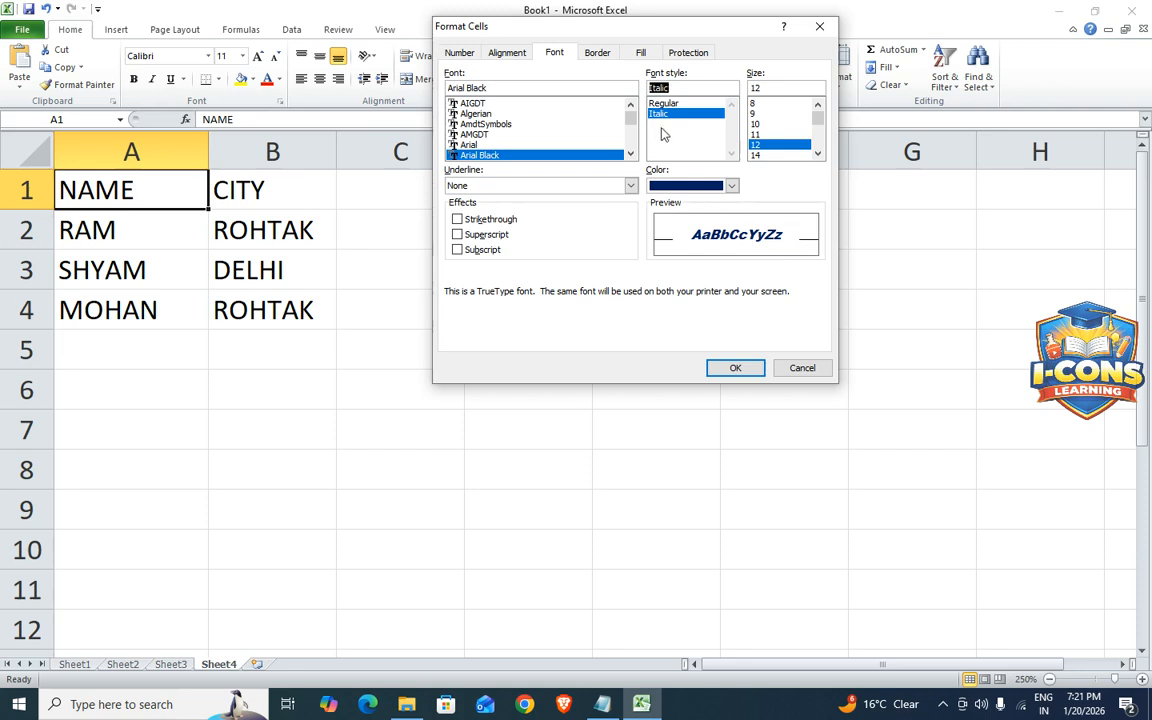
{"action": "left_click", "coordinate": [733, 368]}
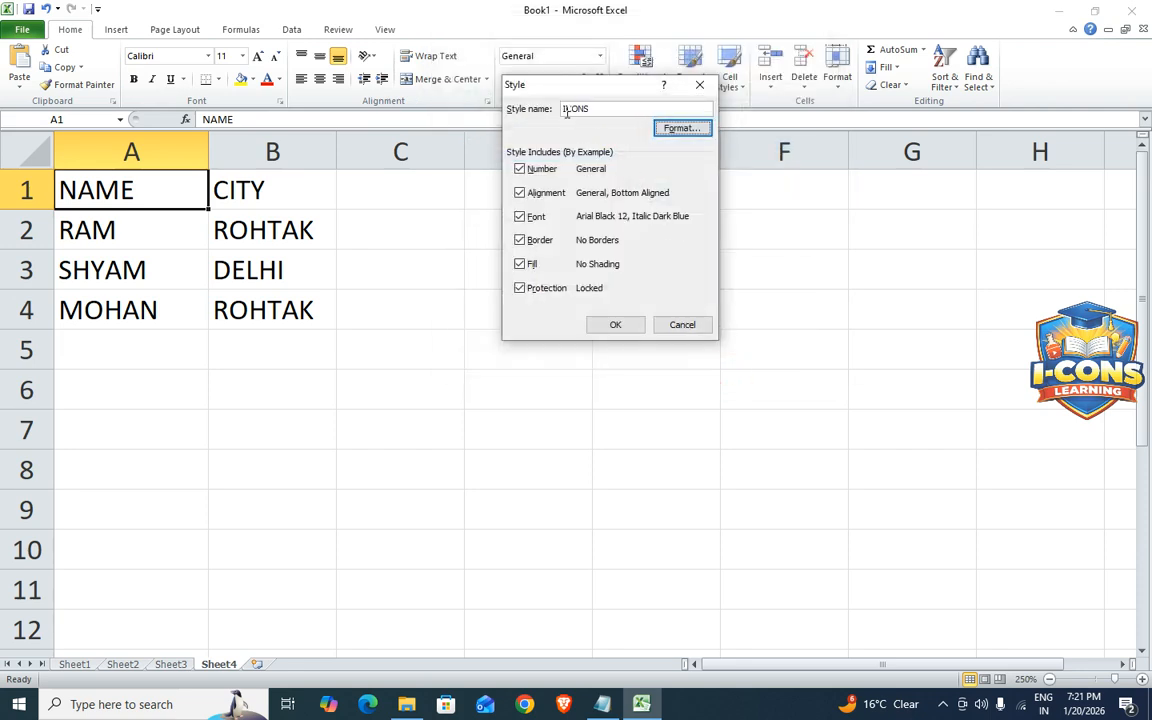
{"action": "left_click", "coordinate": [616, 326]}
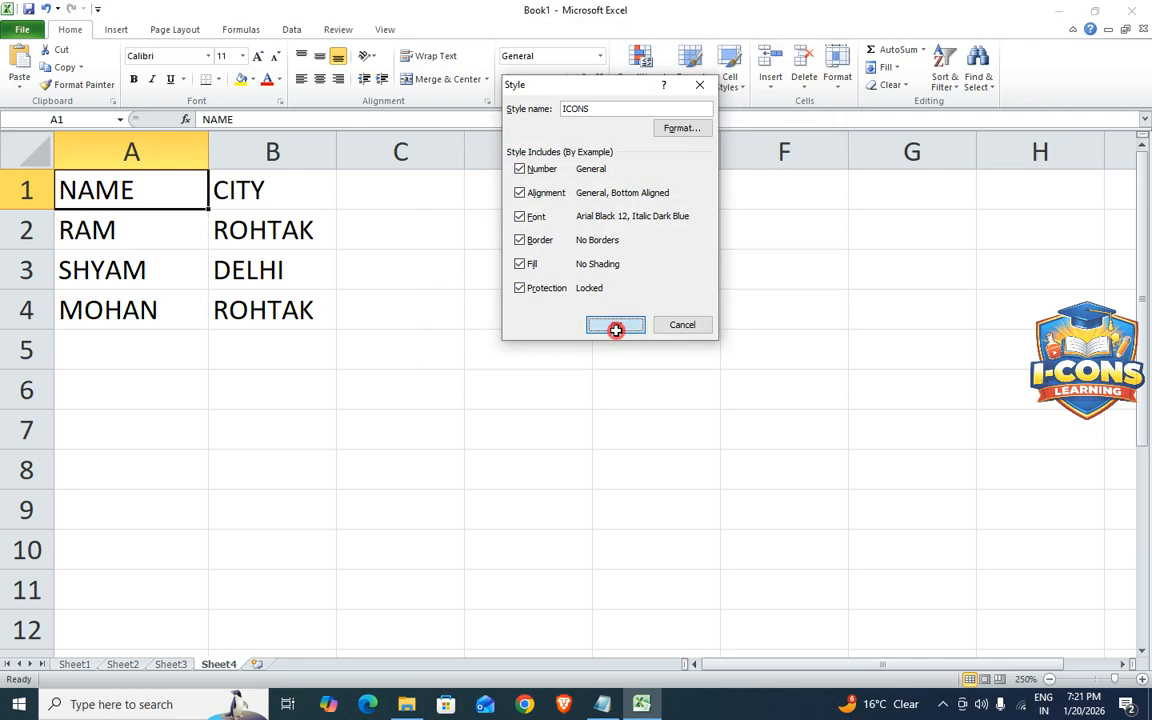
Check the cell styles gallery for the custom ICONS style without applying it
{"action": "left_click", "coordinate": [545, 360]}
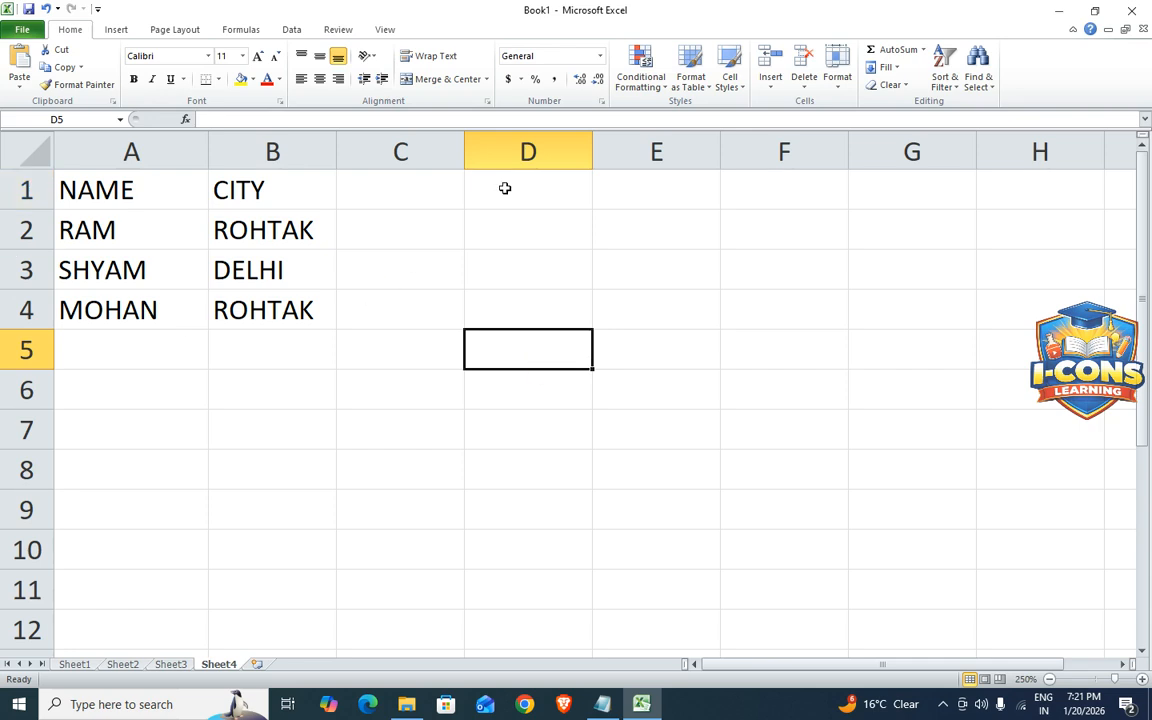
{"action": "left_click", "coordinate": [731, 86]}
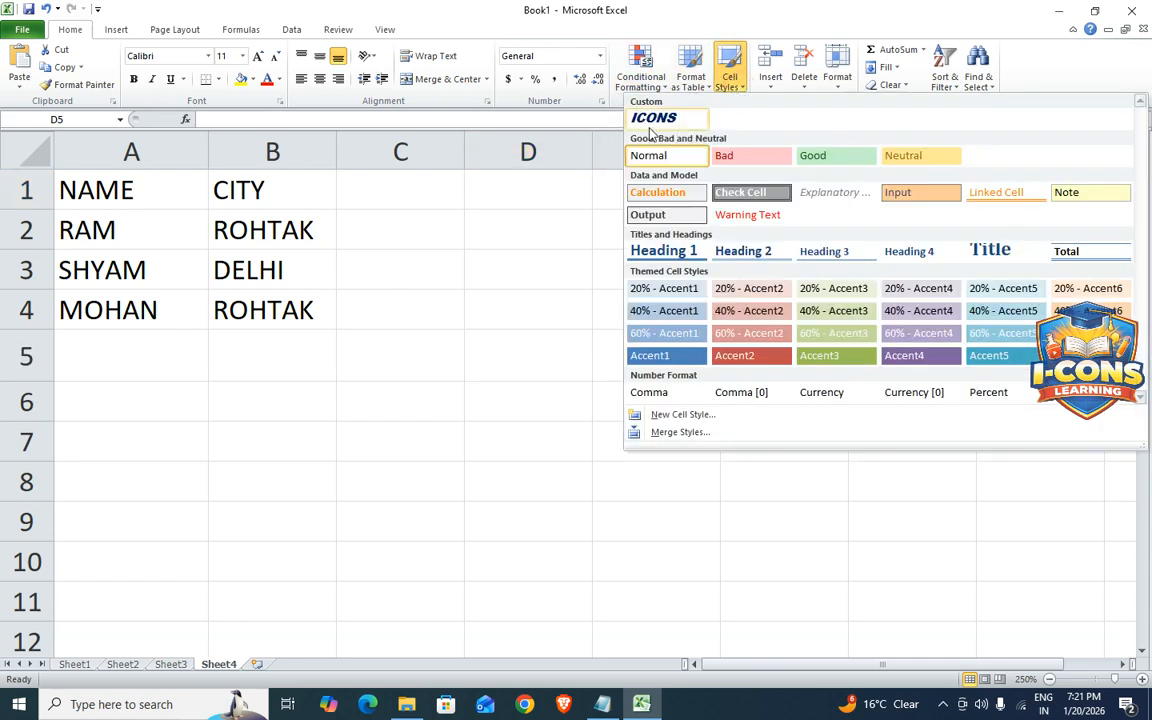
{"action": "left_click", "coordinate": [411, 342]}
Apply the custom ICONS cell style to the NAME and CITY headers in A1:B1
{"action": "left_click", "coordinate": [145, 198]}
{"action": "left_click_drag", "start_coordinate": [145, 198], "coordinate": [257, 195]}
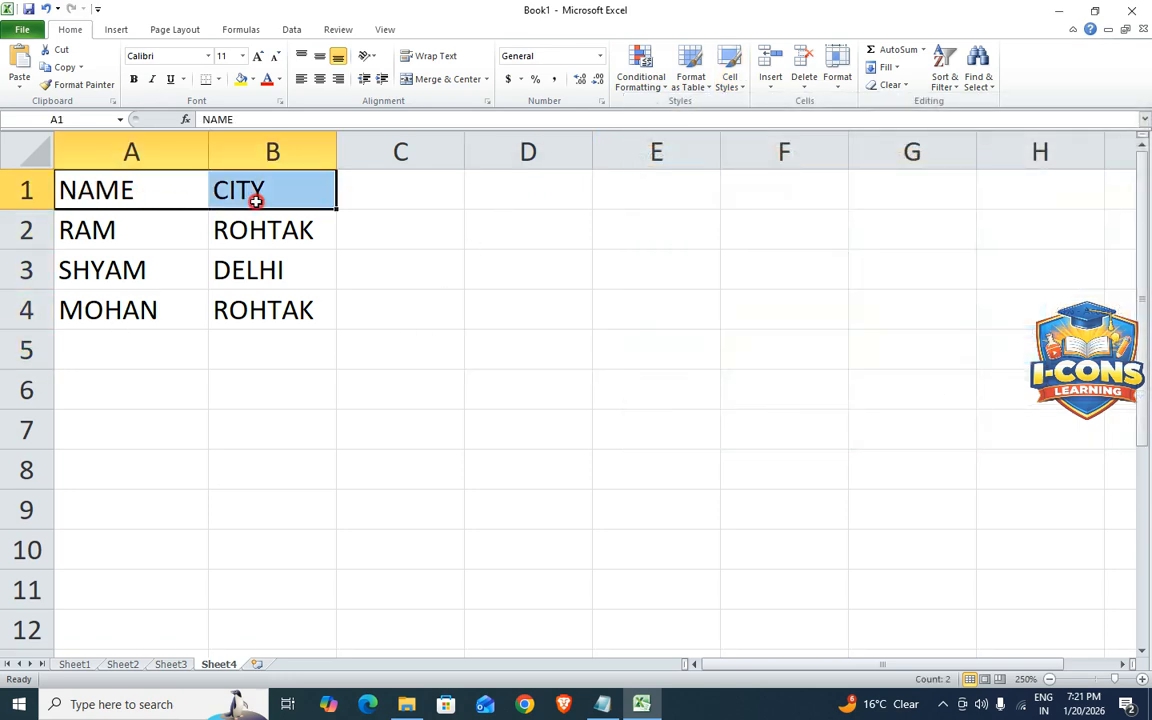
{"action": "left_click", "coordinate": [740, 88]}
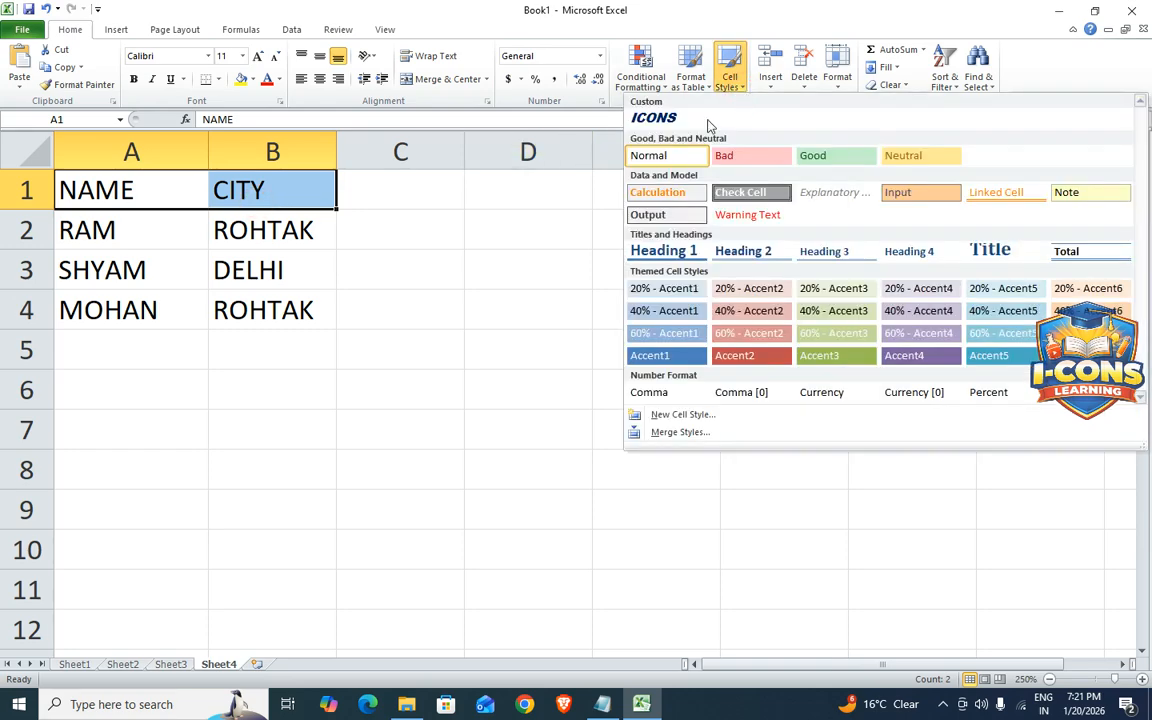
{"action": "left_click", "coordinate": [652, 118]}
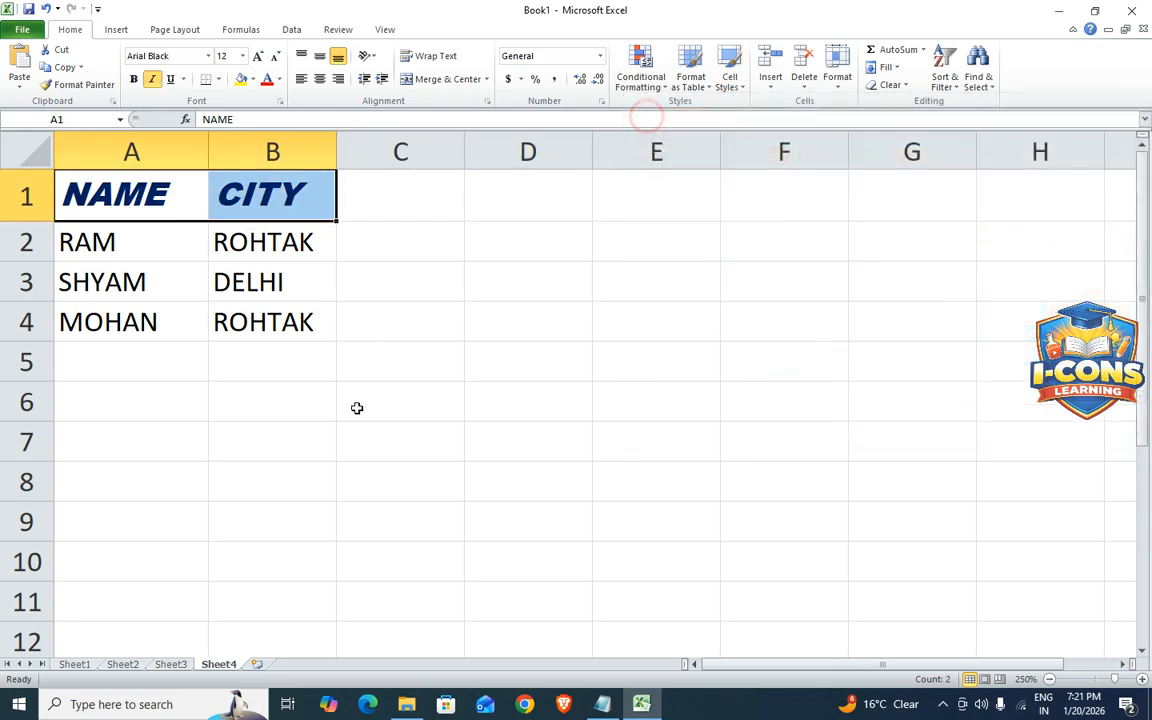
{"action": "left_click", "coordinate": [355, 405]}
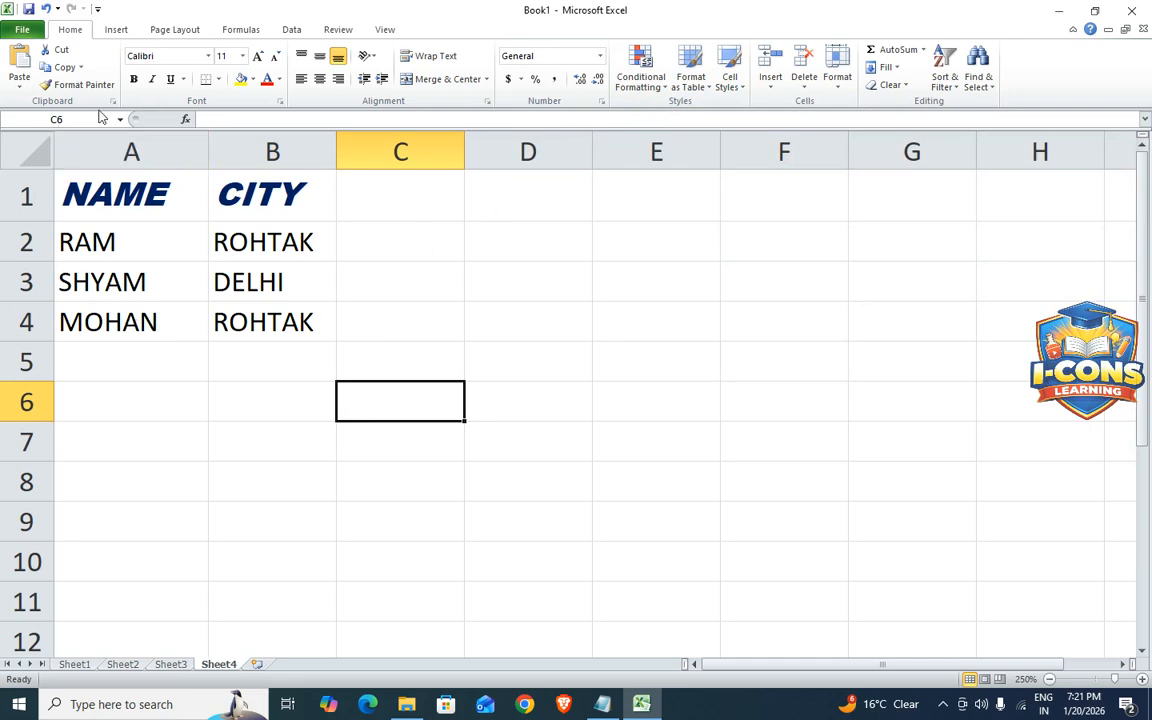
{"action": "left_click", "coordinate": [222, 424]}
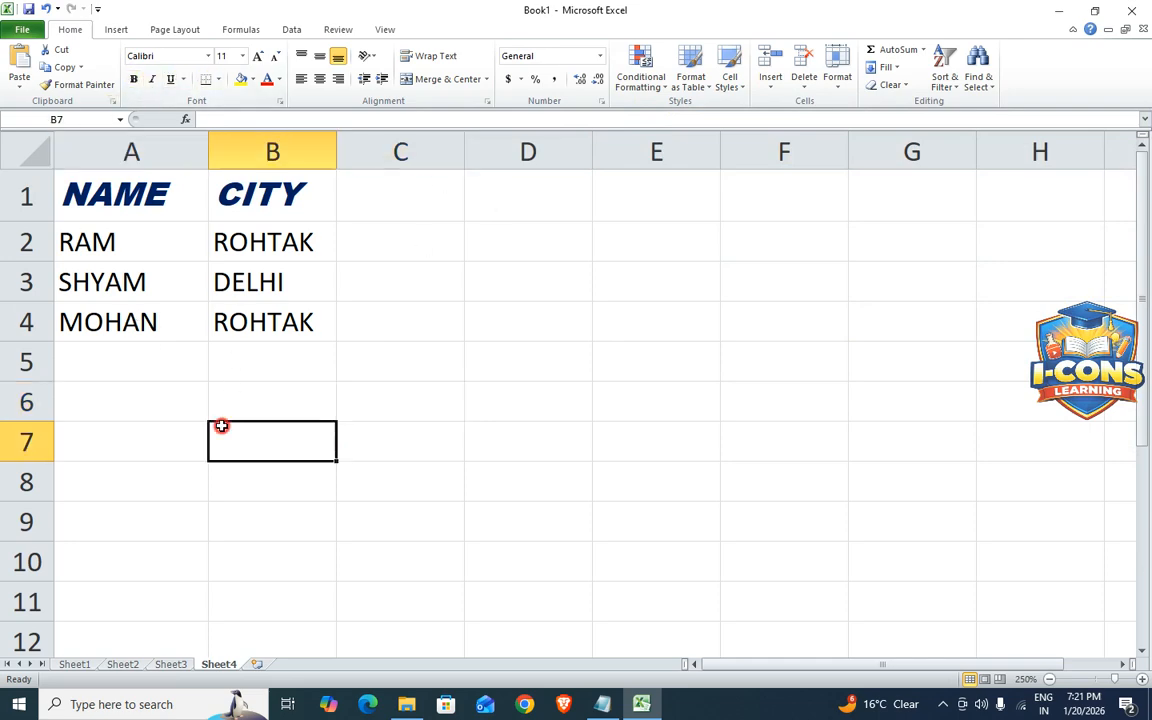
Apply the ICONS cell style to the data row in A3:B3
{"action": "left_click_drag", "start_coordinate": [93, 282], "coordinate": [276, 289]}
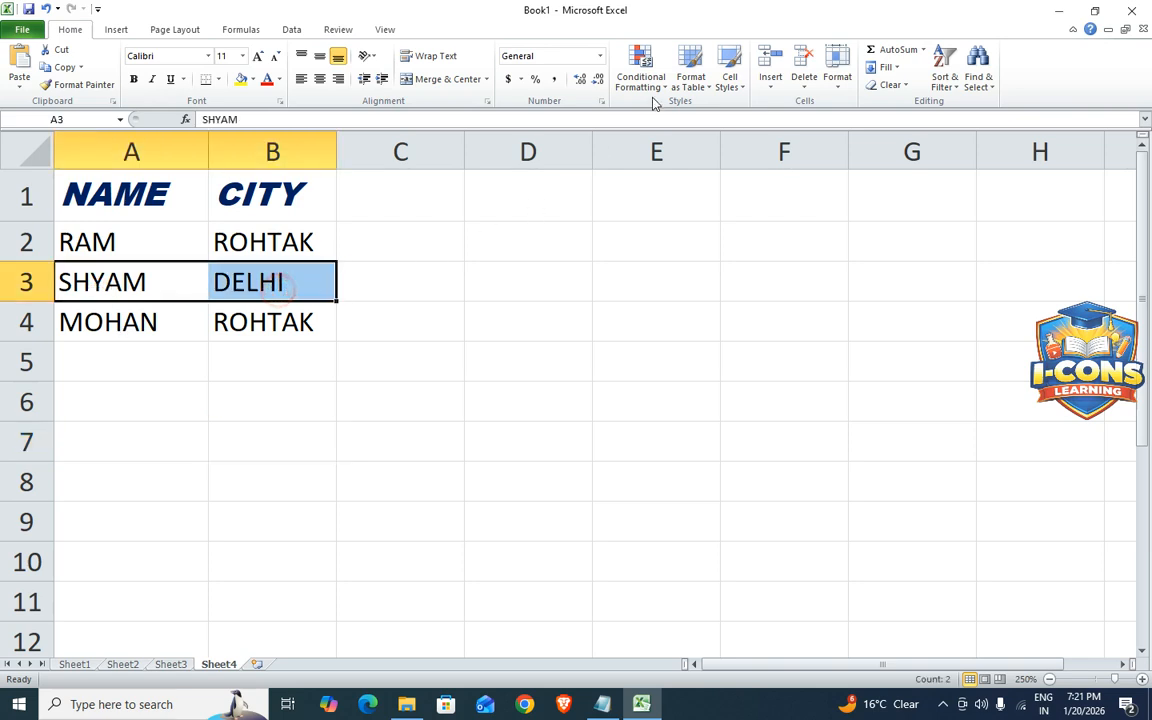
{"action": "left_click", "coordinate": [731, 78]}
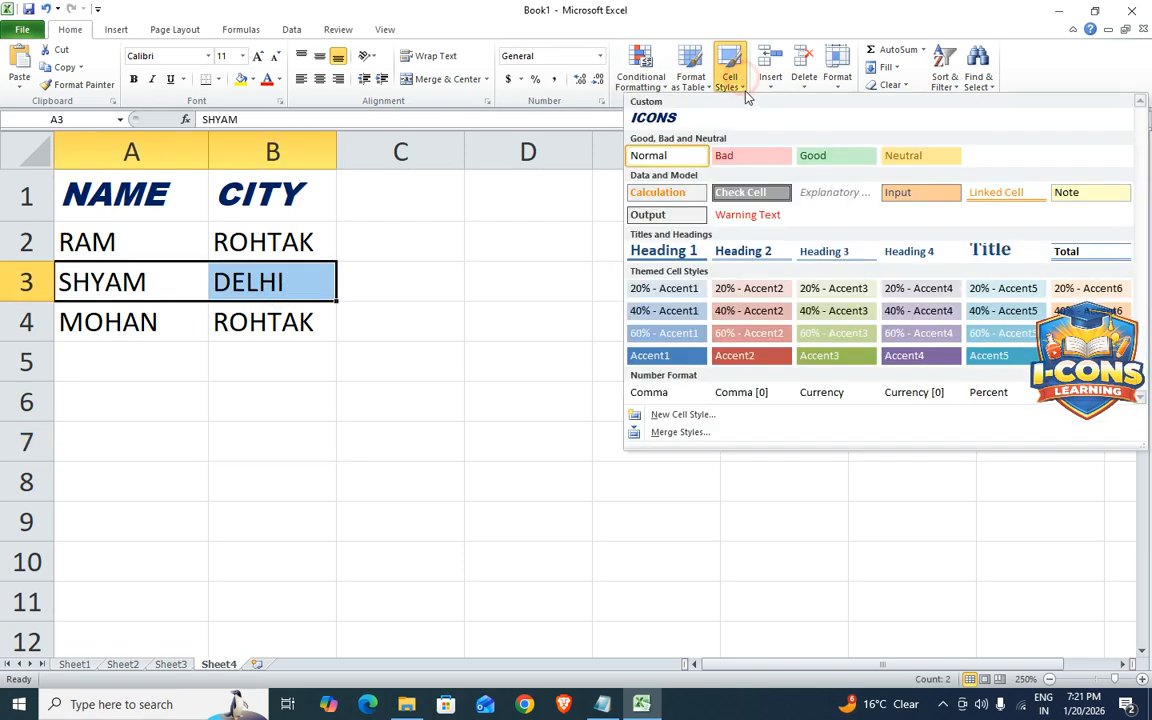
{"action": "left_click", "coordinate": [661, 120]}
{"action": "left_click", "coordinate": [326, 480]}
Review the ICONS style's settings through its Modify option and close them without making changes
{"action": "left_click_drag", "start_coordinate": [91, 294], "coordinate": [276, 290]}
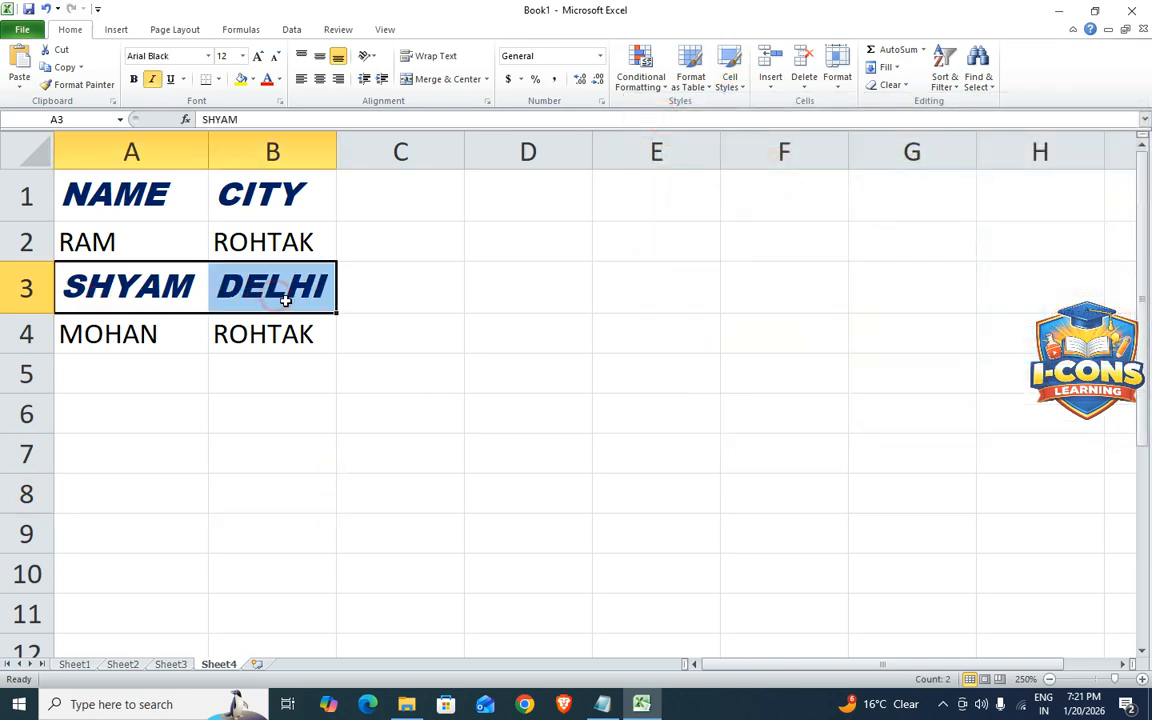
{"action": "left_click", "coordinate": [729, 80]}
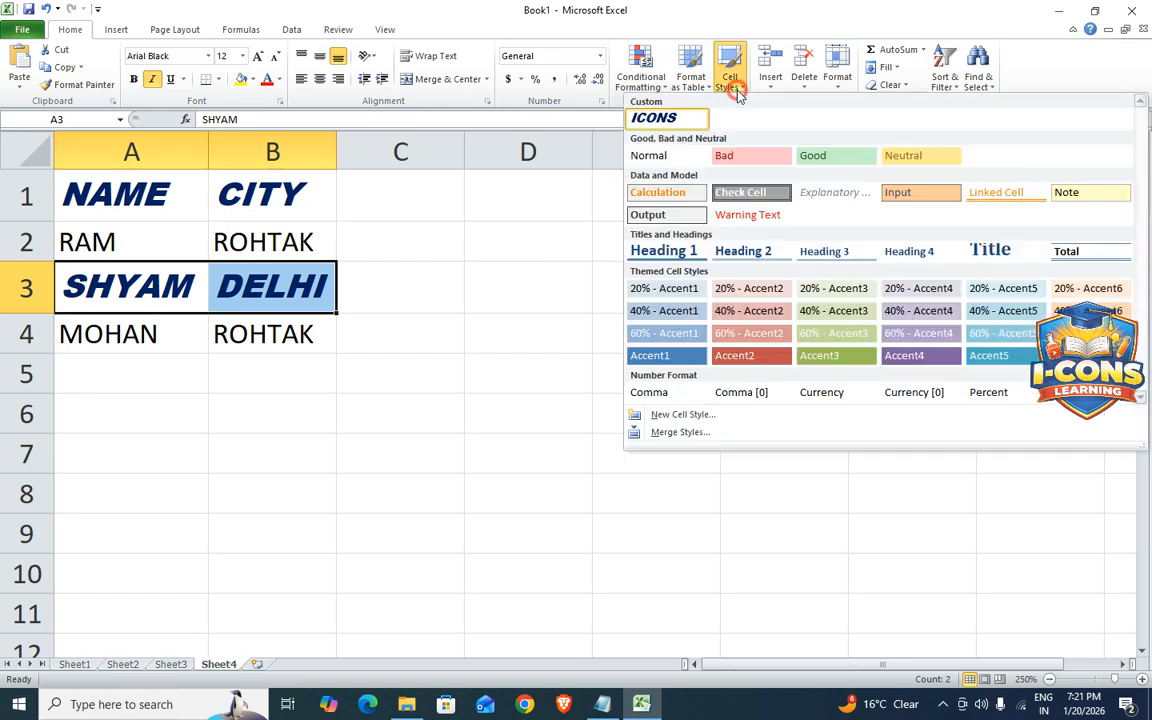
{"action": "right_click", "coordinate": [663, 125]}
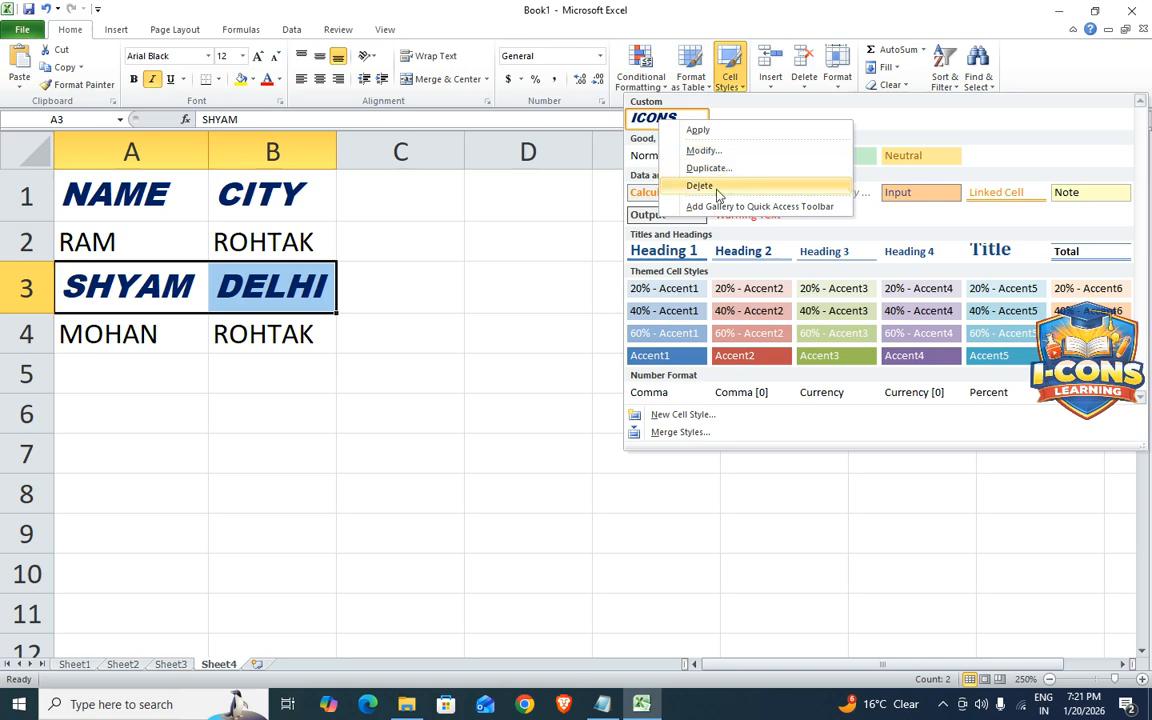
{"action": "left_click", "coordinate": [704, 150]}
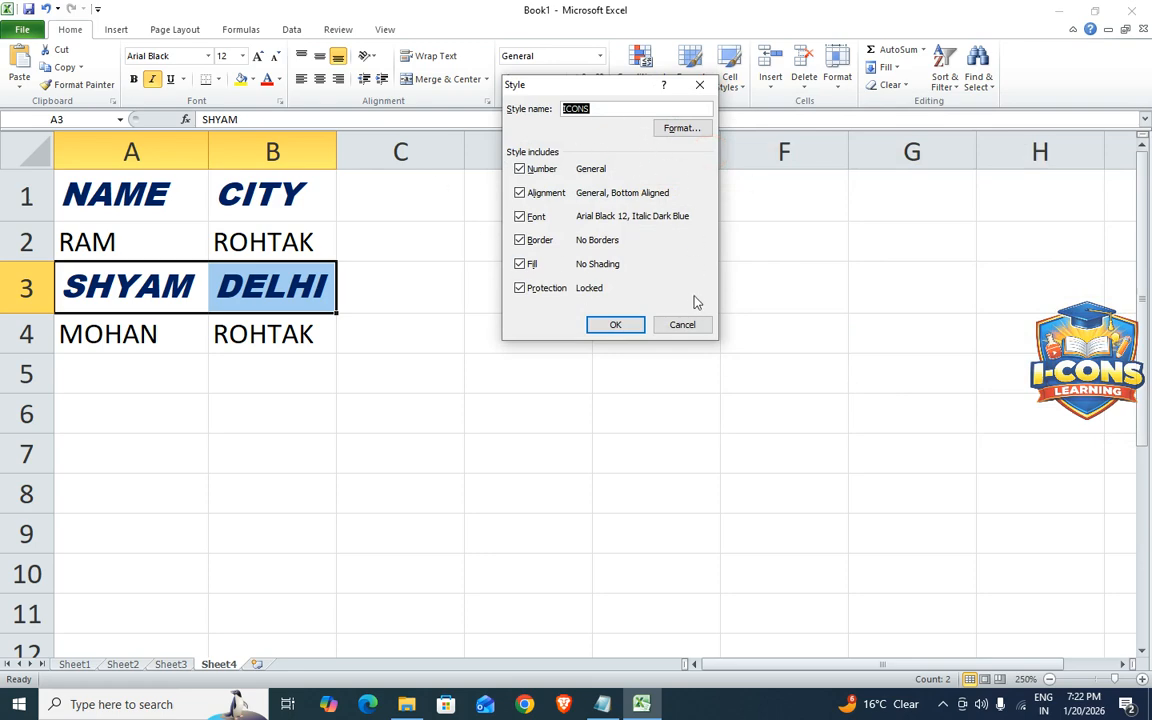
{"action": "left_click", "coordinate": [683, 325]}
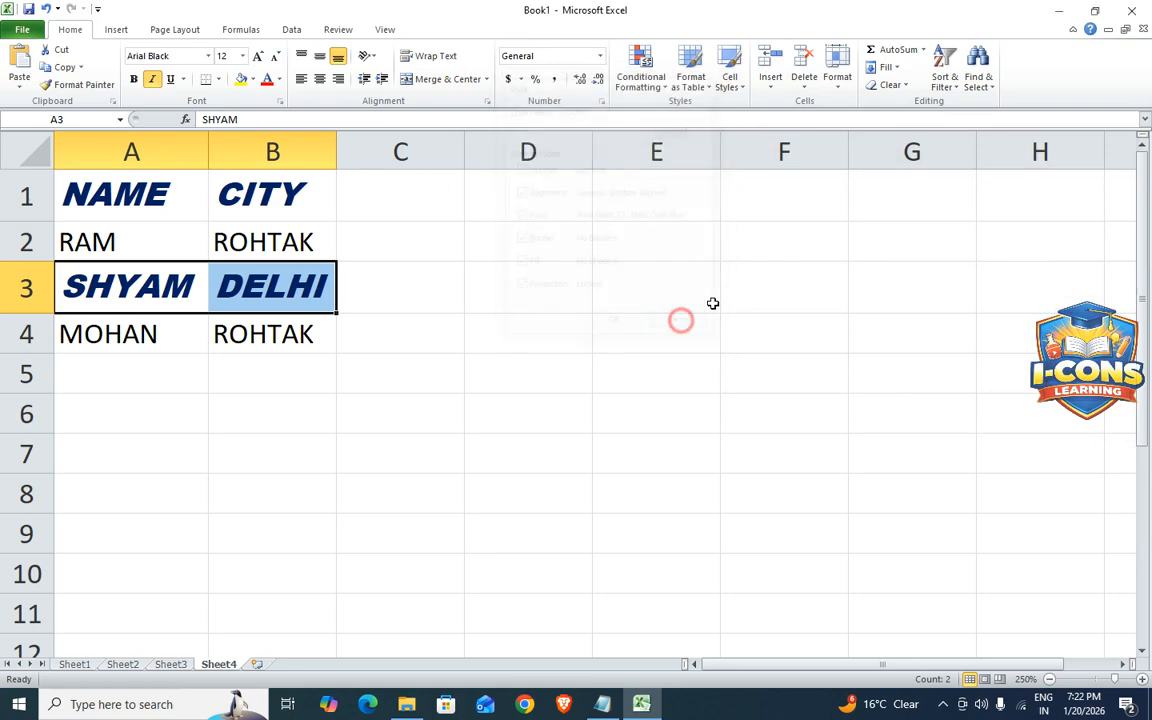
Delete the custom ICONS cell style from the workbook
{"action": "left_click", "coordinate": [731, 92]}
{"action": "right_click", "coordinate": [681, 118]}
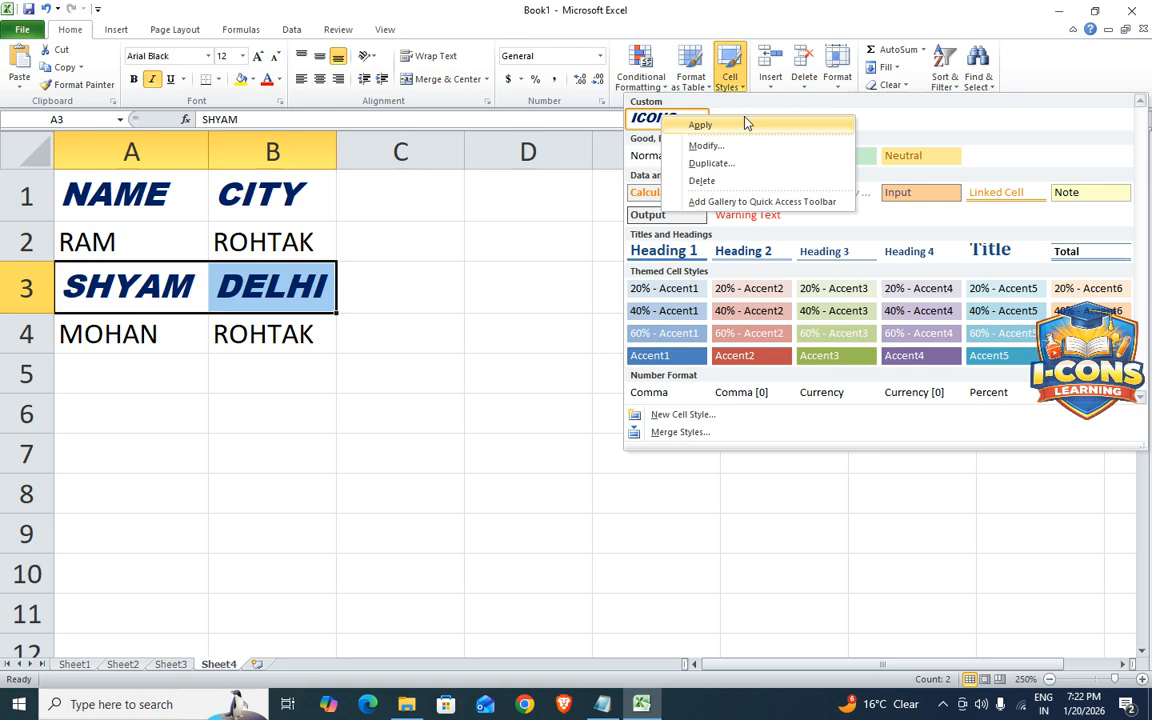
{"action": "left_click", "coordinate": [727, 182]}
{"action": "left_click", "coordinate": [380, 412]}
{"action": "left_click", "coordinate": [380, 421]}
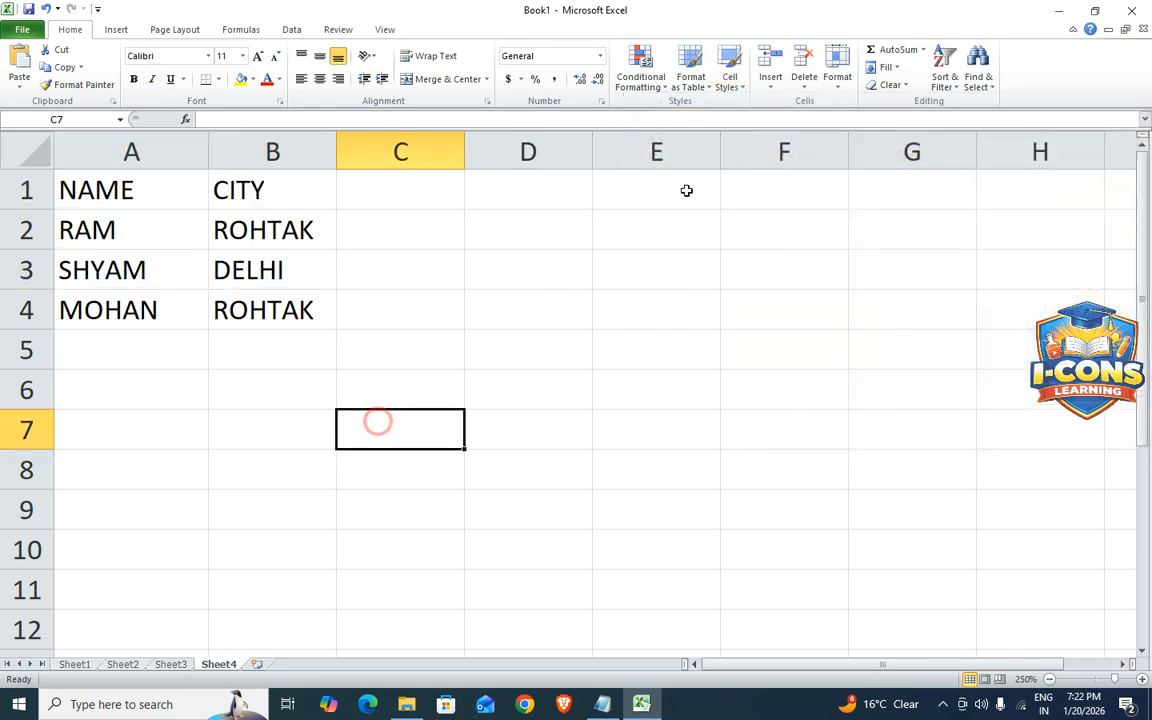
Examine the cell styles gallery and the Format as Table gallery without applying anything
{"action": "left_click", "coordinate": [732, 84]}
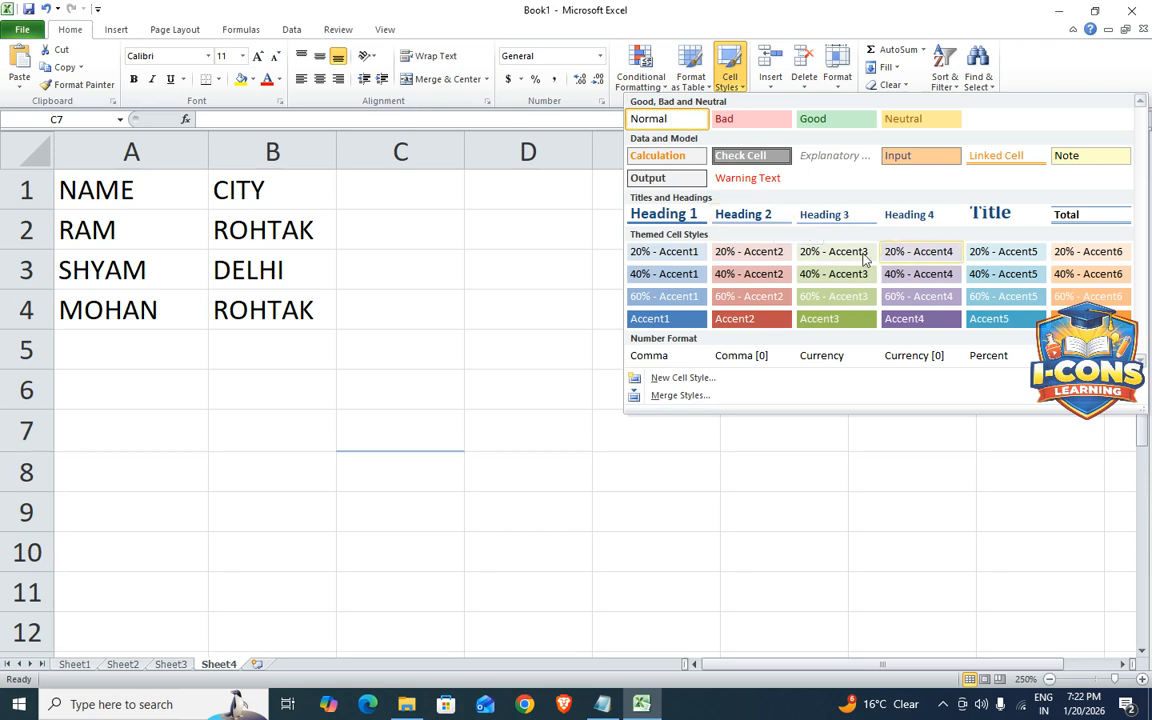
{"action": "left_click", "coordinate": [332, 357]}
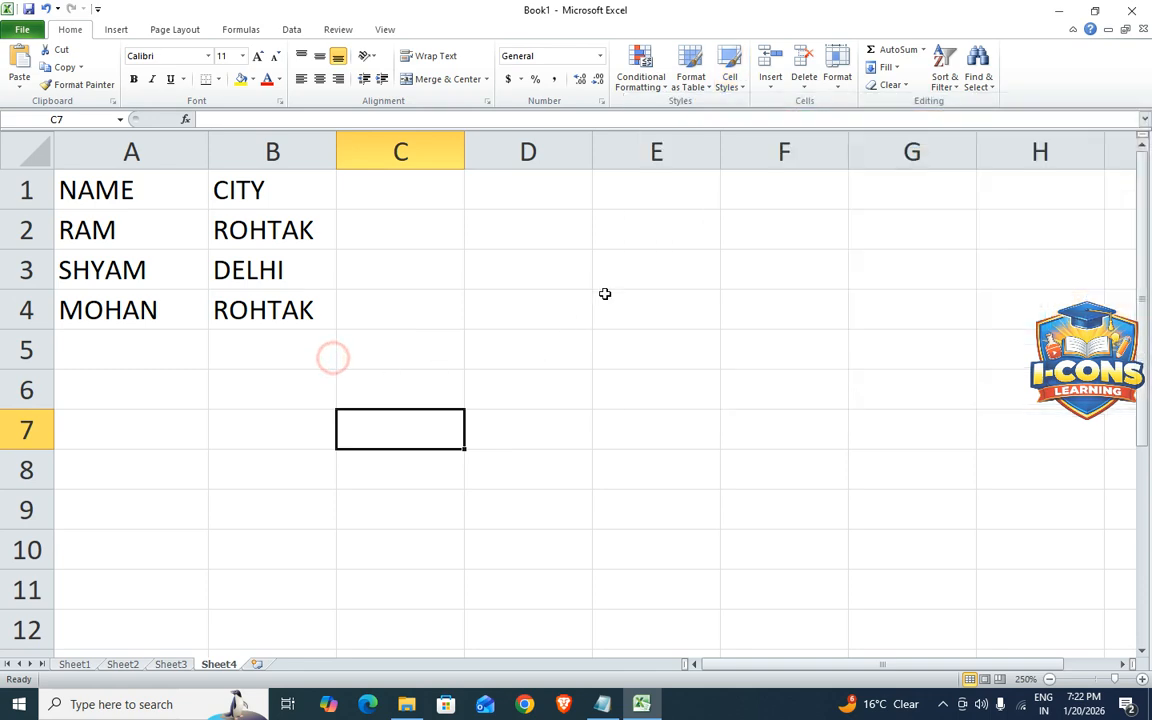
{"action": "left_click", "coordinate": [737, 89]}
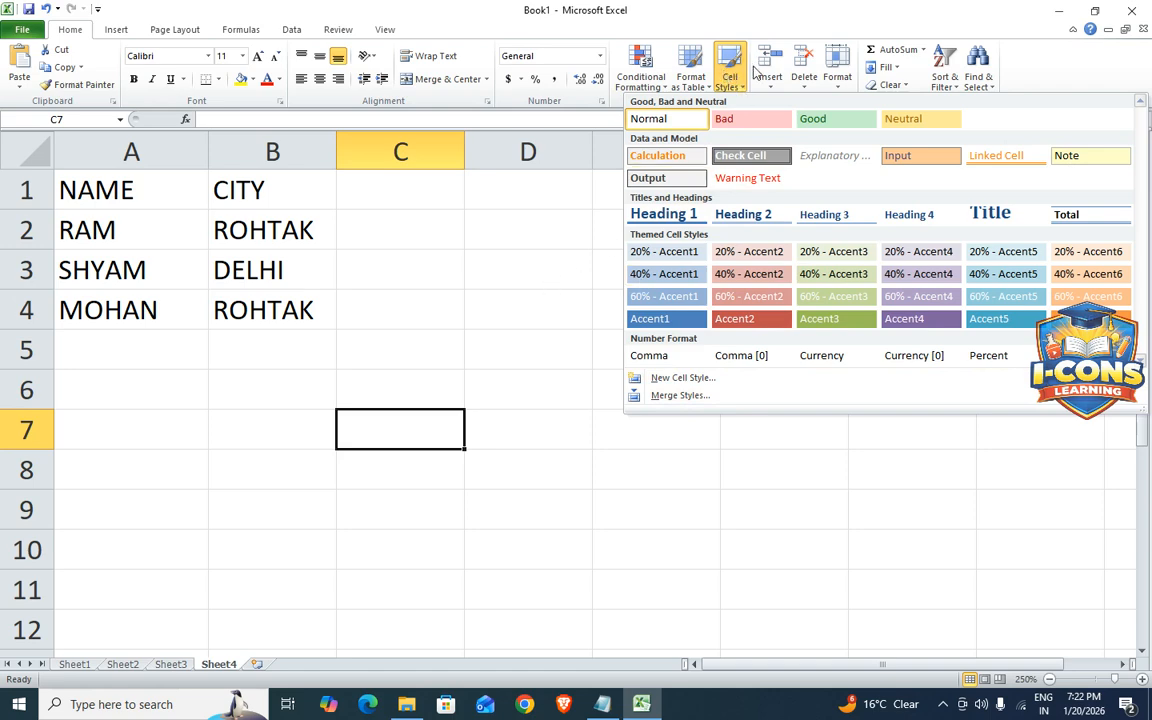
{"action": "left_click", "coordinate": [494, 275]}
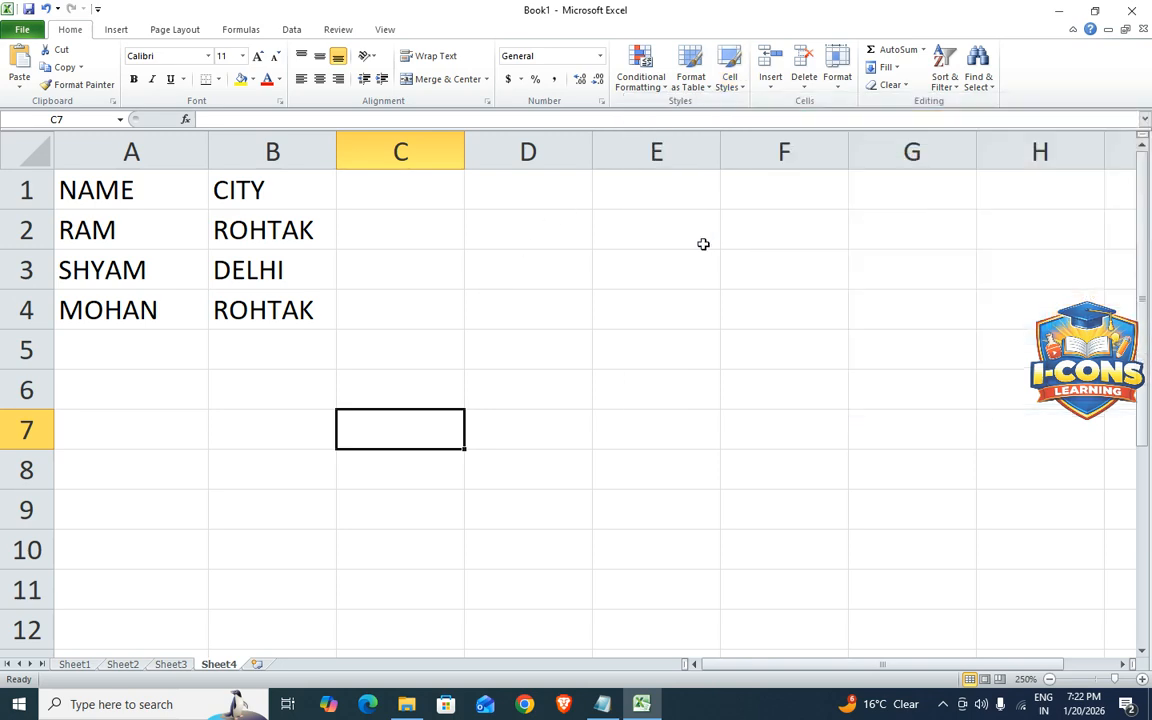
{"action": "left_click", "coordinate": [704, 88]}
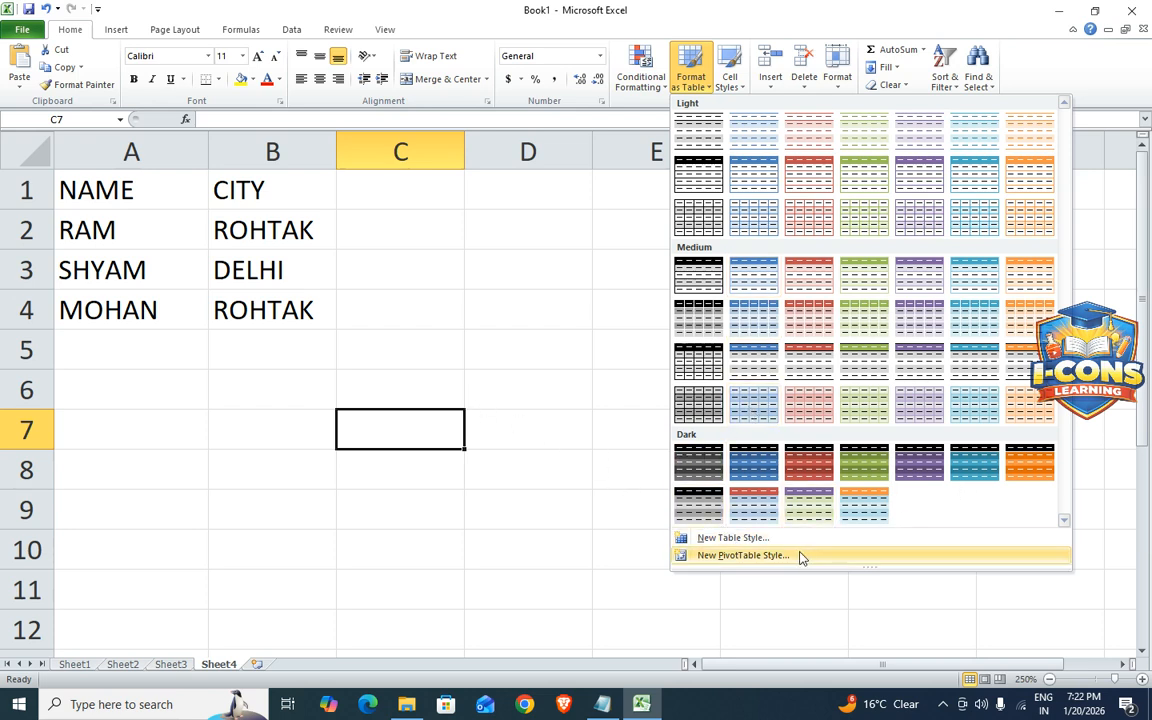
{"action": "left_click", "coordinate": [361, 278]}
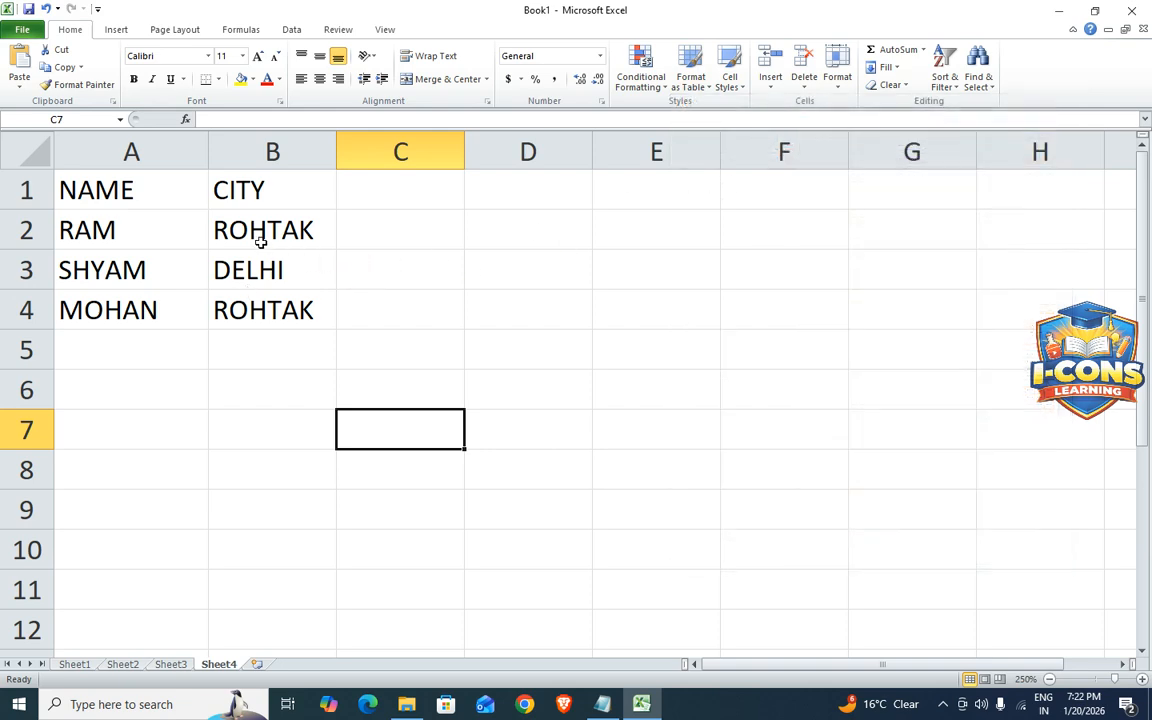
Add the column headings ENG in C1 and MATHS in D1
{"action": "left_click", "coordinate": [380, 204]}
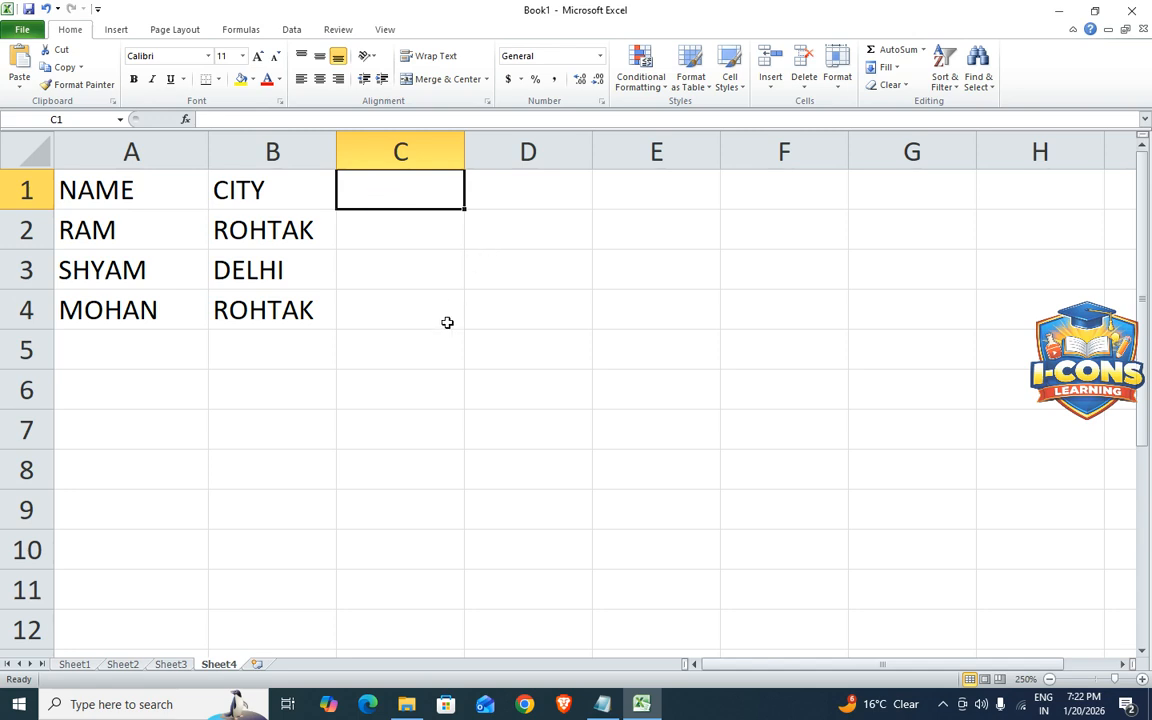
{"action": "type", "text": "ENG"}
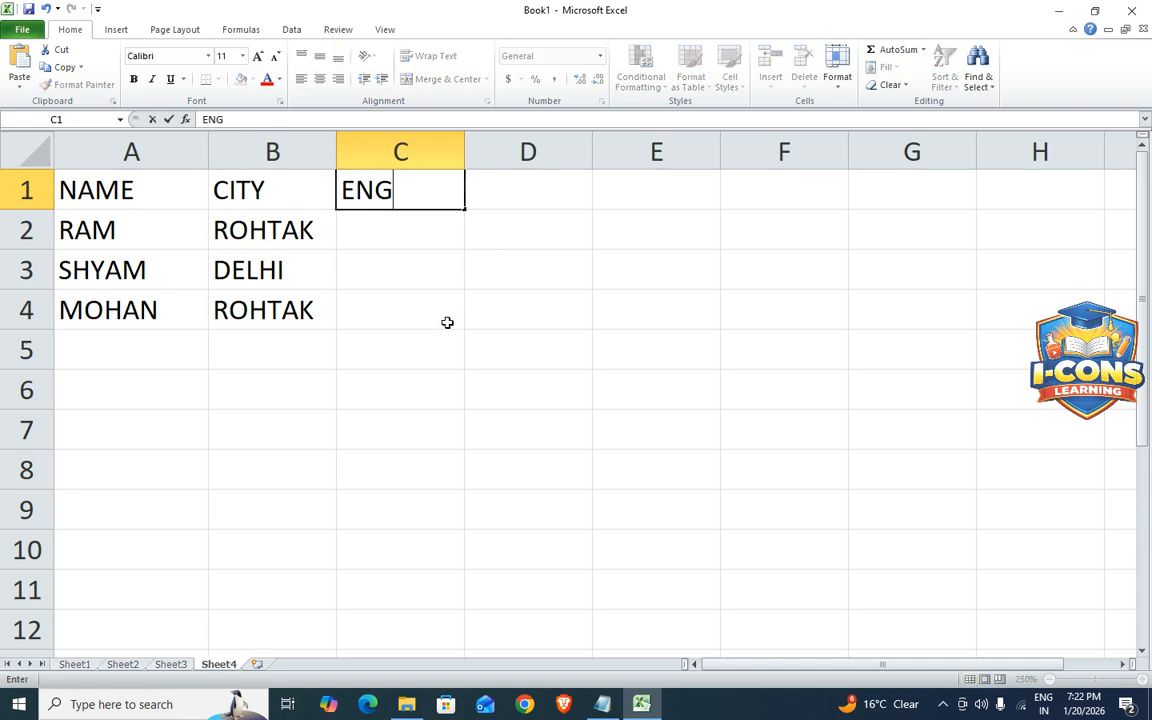
{"action": "key", "text": "Tab"}
{"action": "type", "text": "MAT"}
{"action": "key", "text": "BackSpace"}
{"action": "type", "text": "THS"}
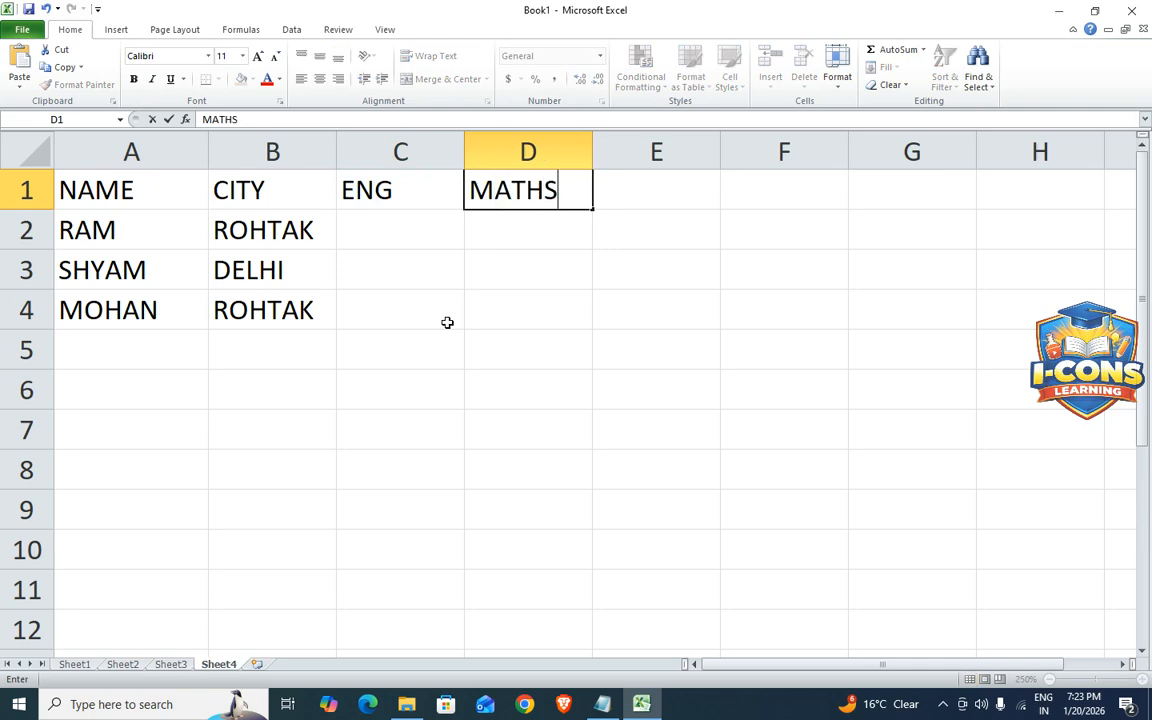
{"action": "key", "text": "Return"}
Enter the ENG marks 65, 87 and 63 in cells C2:C4
{"action": "key", "text": "Left"}
{"action": "type", "text": "23"}
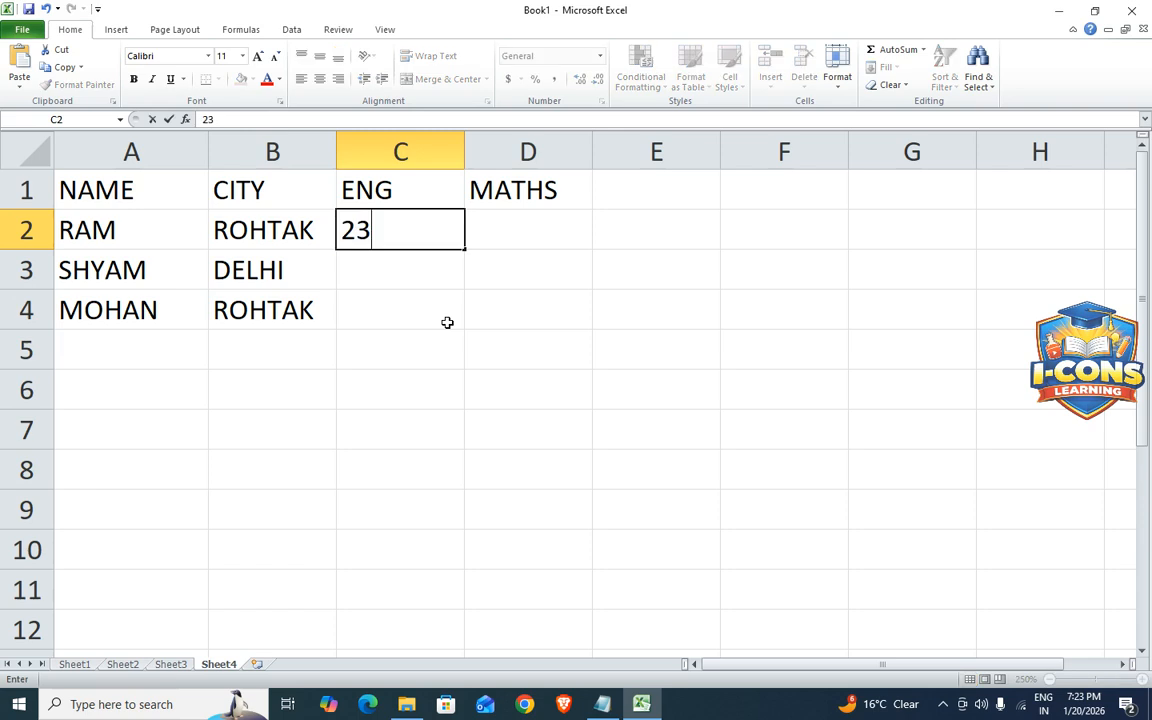
{"action": "key", "text": "Return"}
{"action": "key", "text": "Up"}
{"action": "type", "text": "65"}
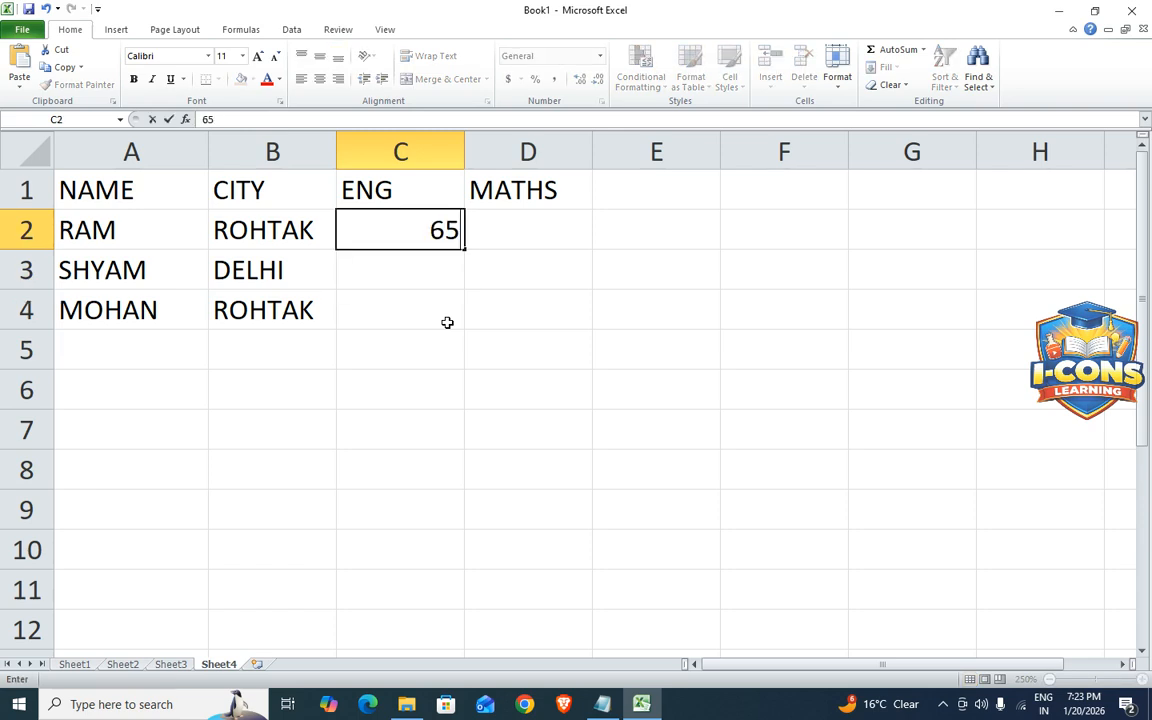
{"action": "key", "text": "Return"}
{"action": "type", "text": "87"}
{"action": "key", "text": "Return"}
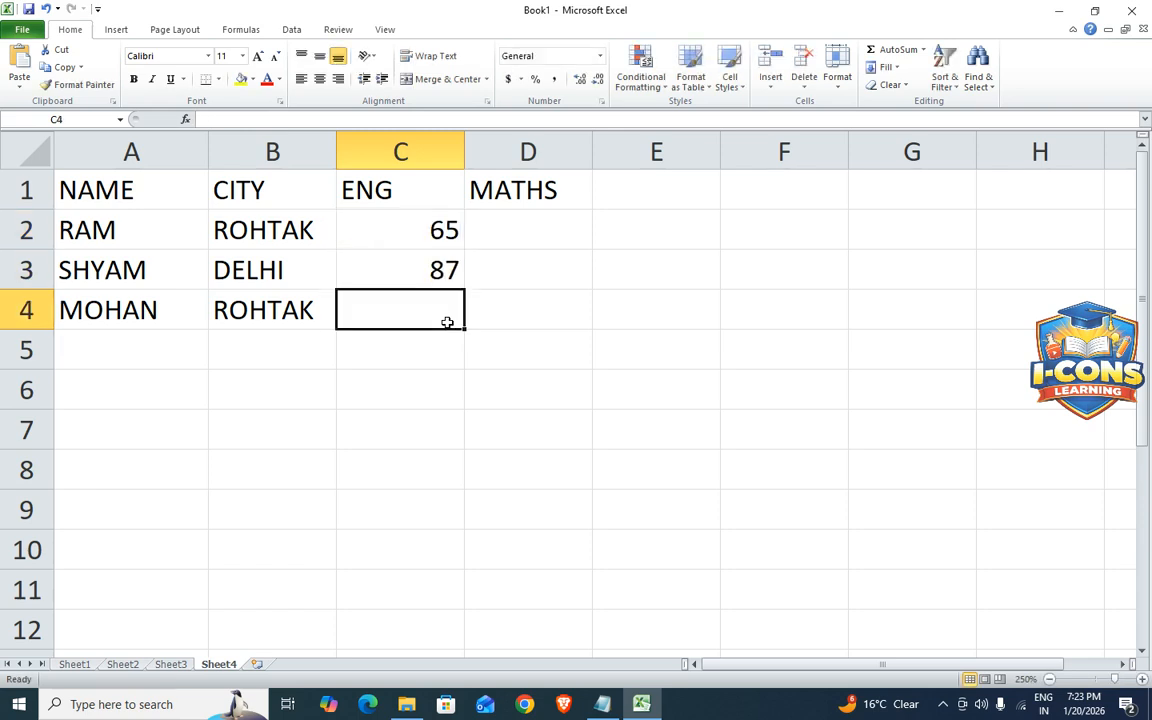
{"action": "type", "text": "63"}
Enter the MATHS marks 62, 44 and 62 in cells D2:D4
{"action": "key", "text": "Right"}
{"action": "key", "text": "Up"}
{"action": "key", "text": "Up"}
{"action": "type", "text": "62"}
{"action": "key", "text": "Return"}
{"action": "type", "text": "44"}
{"action": "key", "text": "Return"}
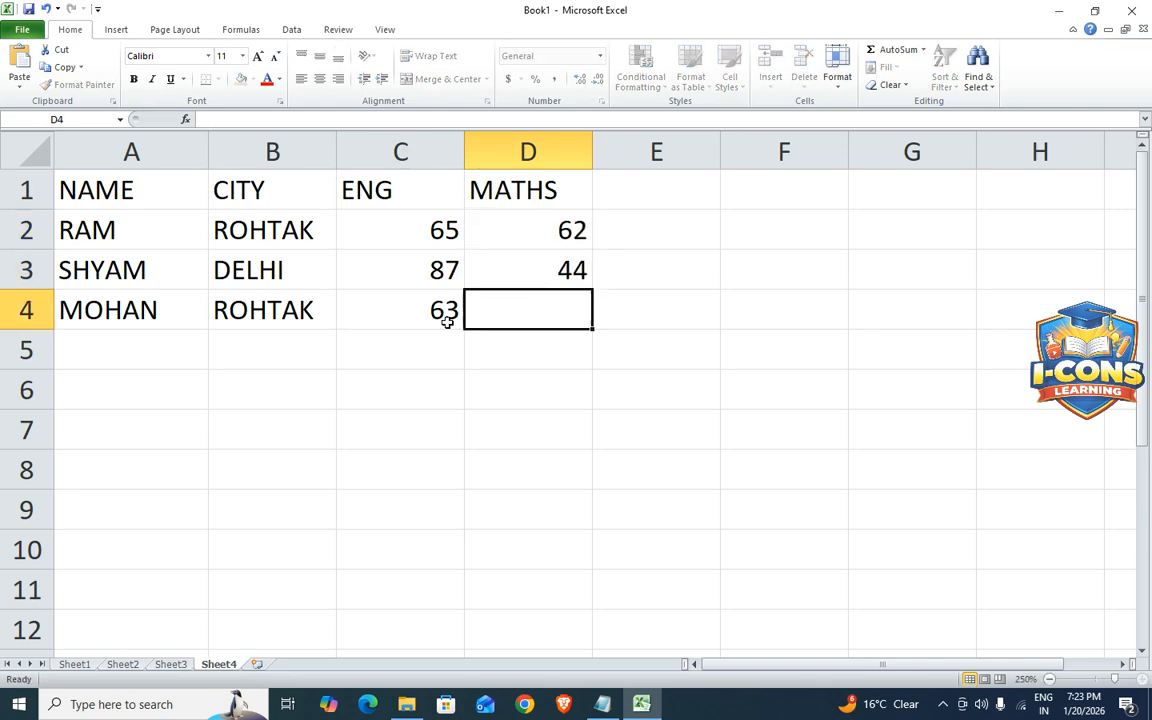
{"action": "type", "text": "62"}
{"action": "key", "text": "Return"}
{"action": "left_click", "coordinate": [193, 403]}
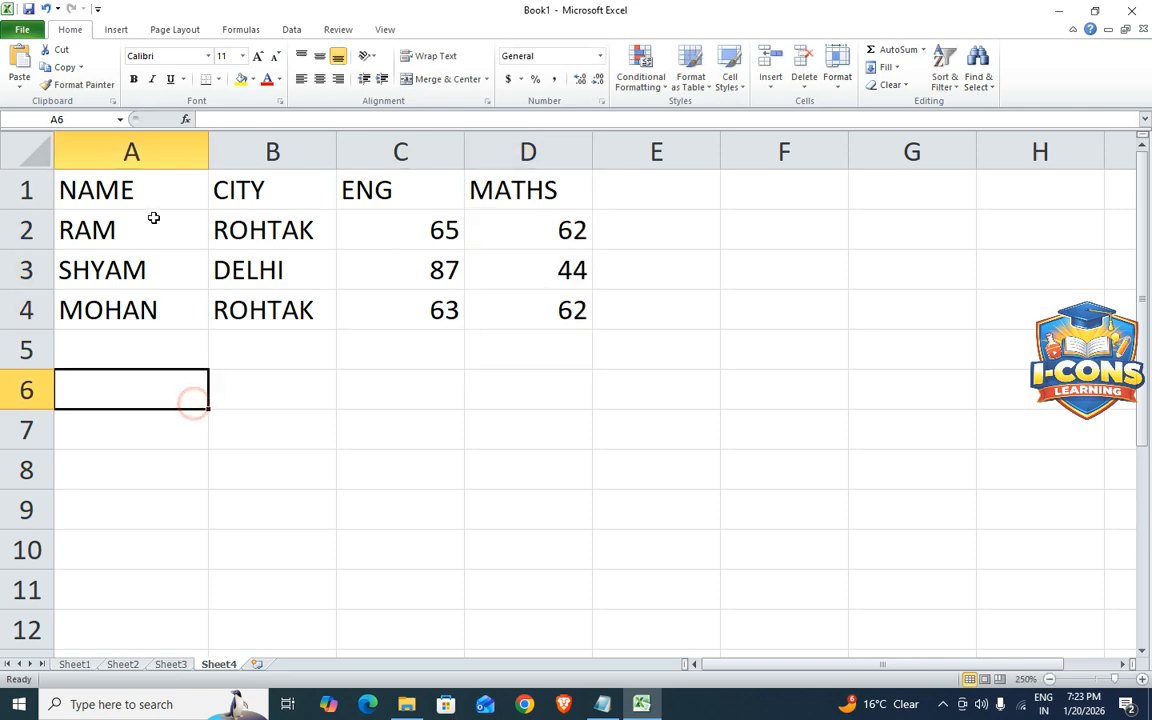
Format the range A1:D4 as a table with headers, using the purple style in the first row of the Medium group
{"action": "left_click_drag", "start_coordinate": [177, 193], "coordinate": [537, 298]}
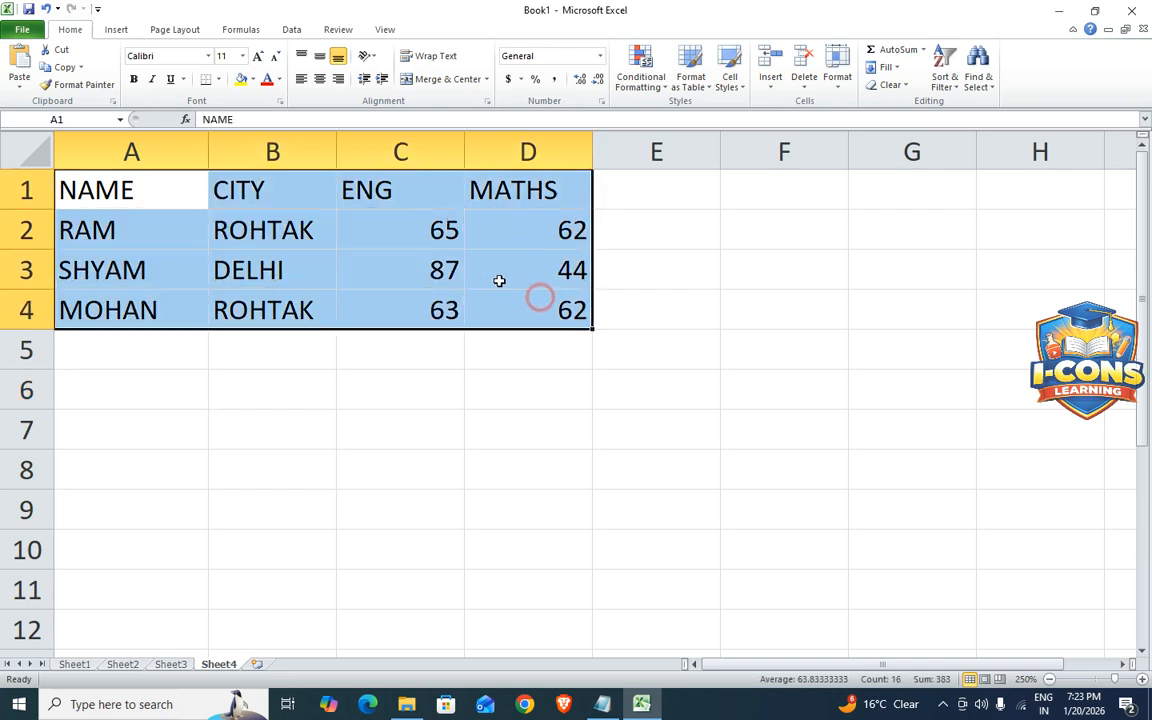
{"action": "left_click", "coordinate": [707, 88]}
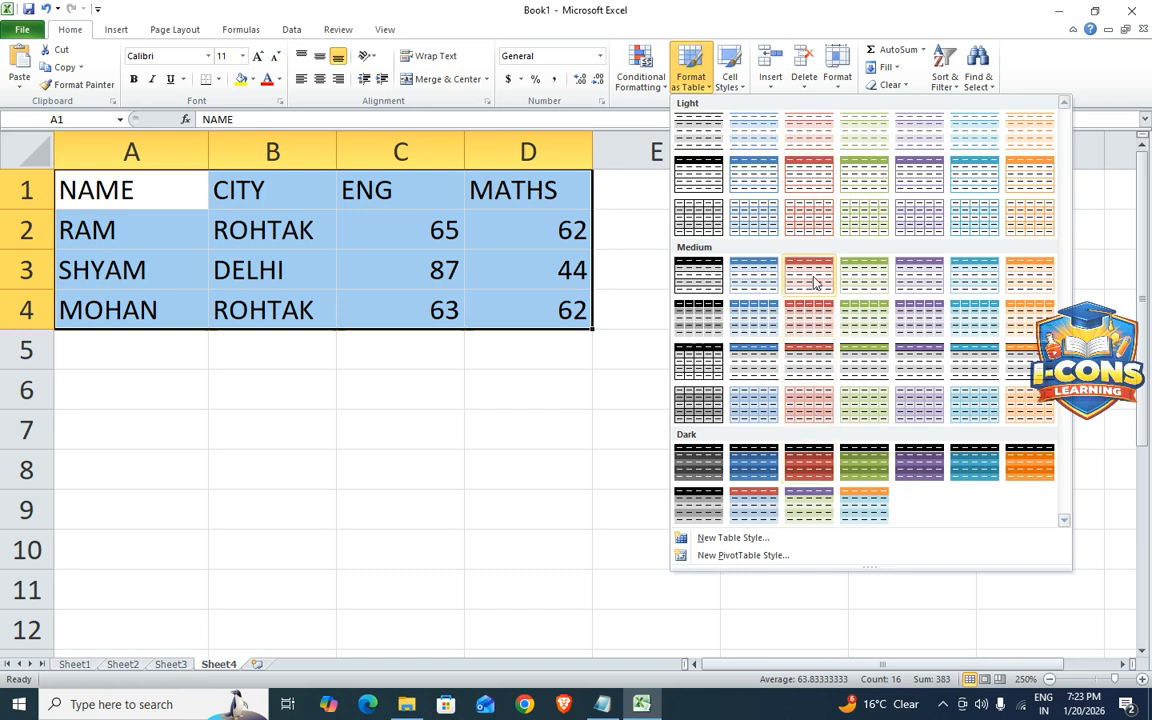
{"action": "left_click", "coordinate": [921, 274]}
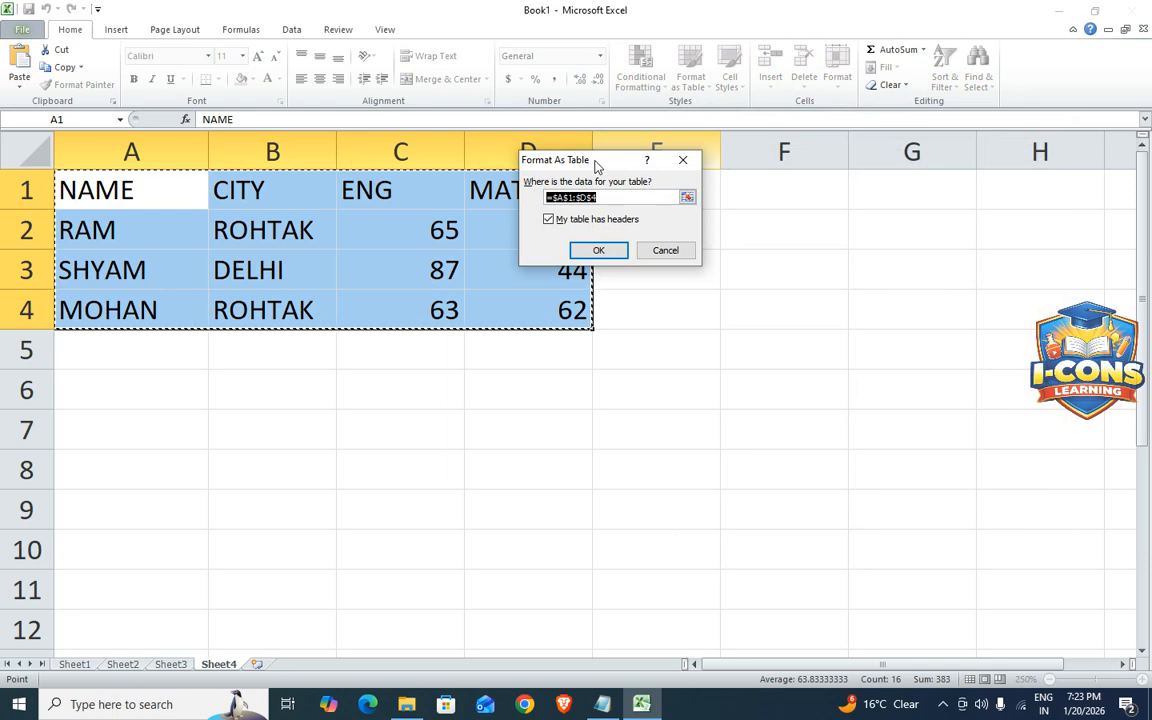
{"action": "left_click_drag", "start_coordinate": [597, 165], "coordinate": [618, 63]}
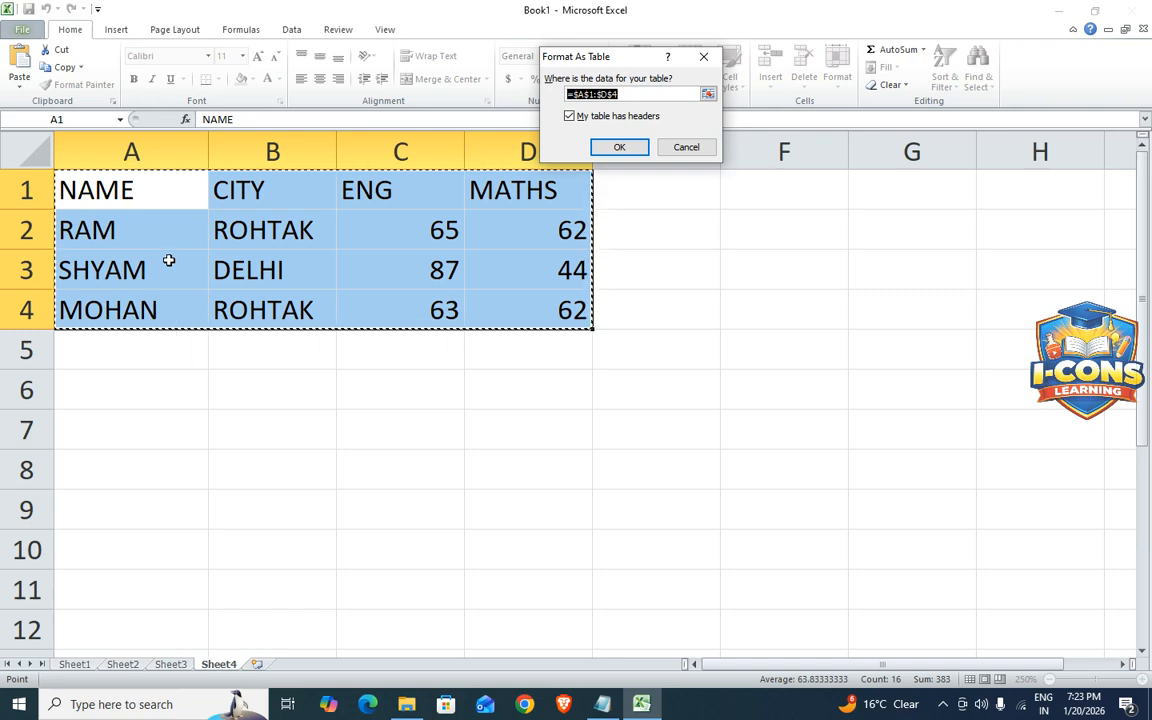
{"action": "left_click", "coordinate": [569, 117]}
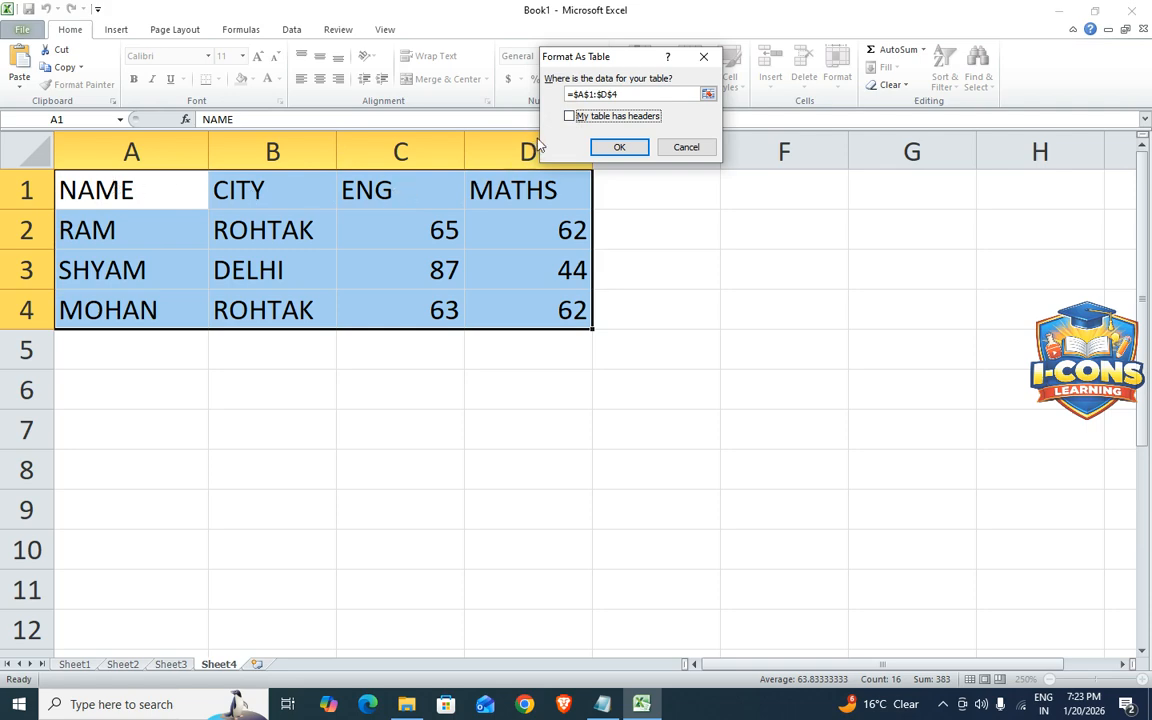
{"action": "left_click", "coordinate": [569, 116]}
{"action": "left_click", "coordinate": [621, 148]}
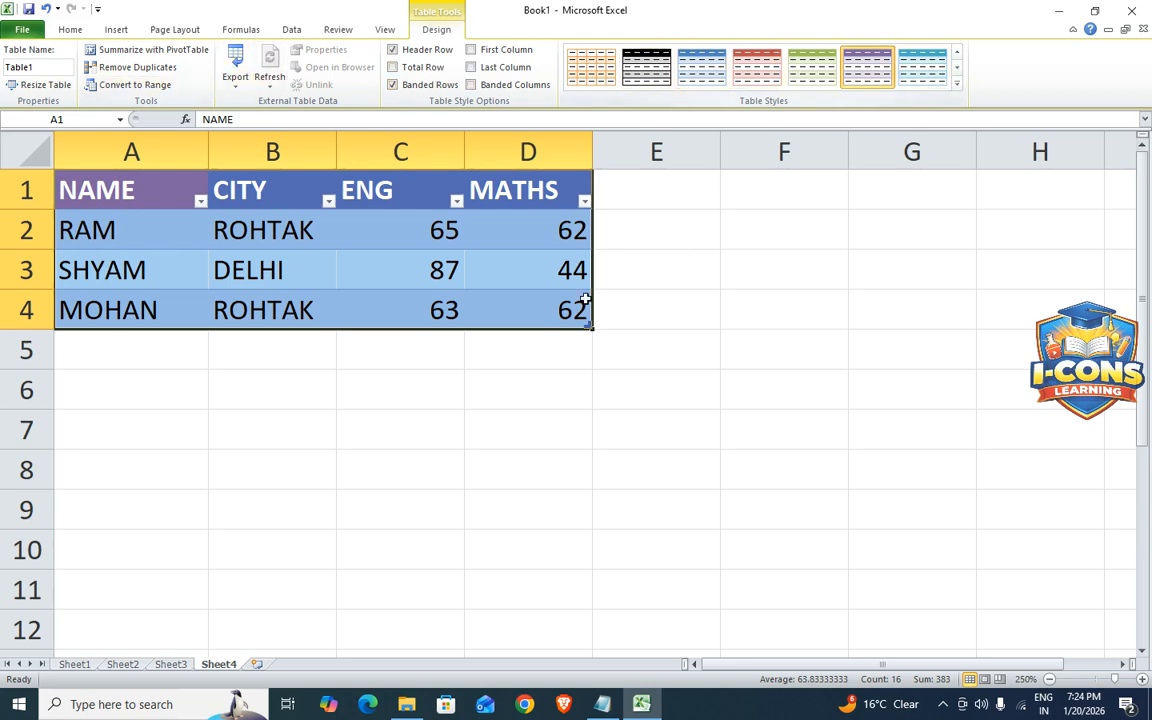
{"action": "left_click", "coordinate": [362, 309]}
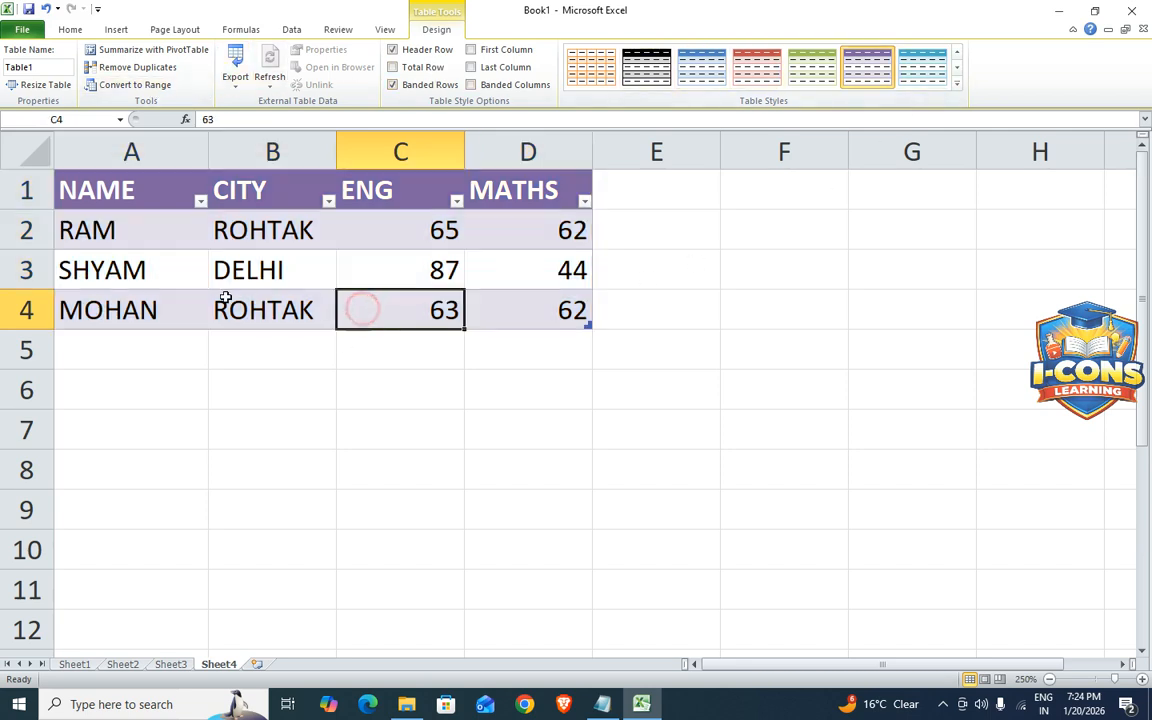
Examine the sort and filter options of the NAME column
{"action": "left_click", "coordinate": [152, 305]}
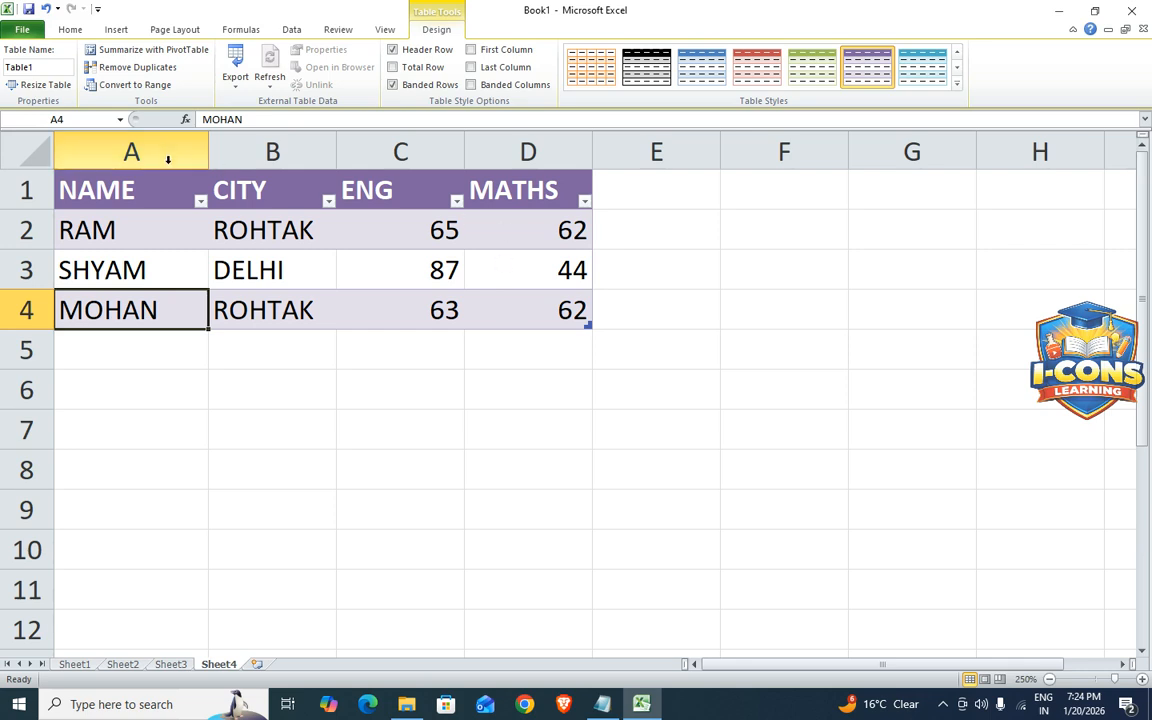
{"action": "left_click", "coordinate": [200, 202]}
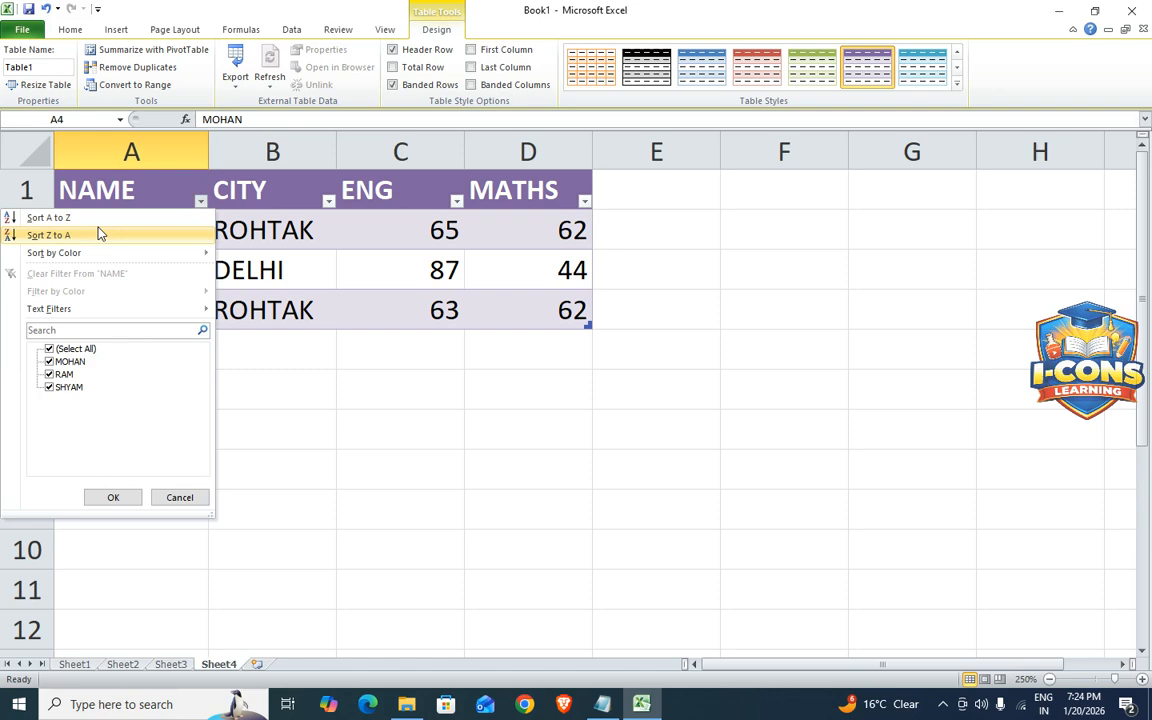
{"action": "left_click", "coordinate": [368, 350]}
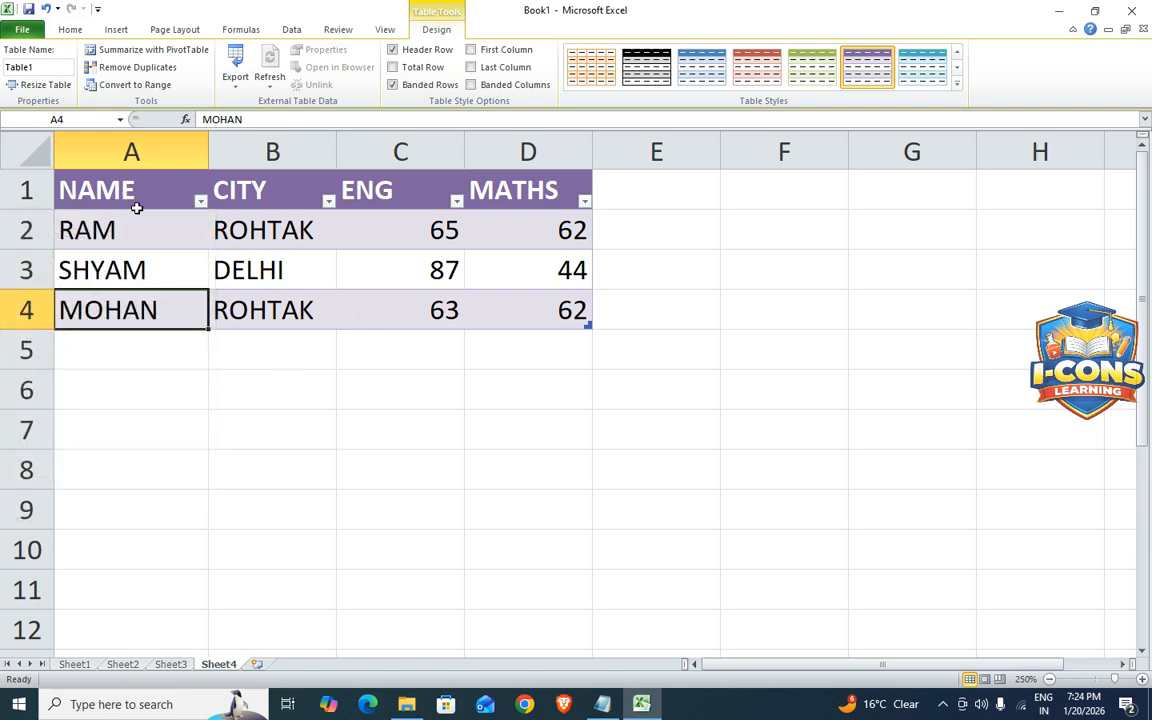
Filter the CITY column to exclude DELHI, and clear that filter again
{"action": "left_click", "coordinate": [328, 203]}
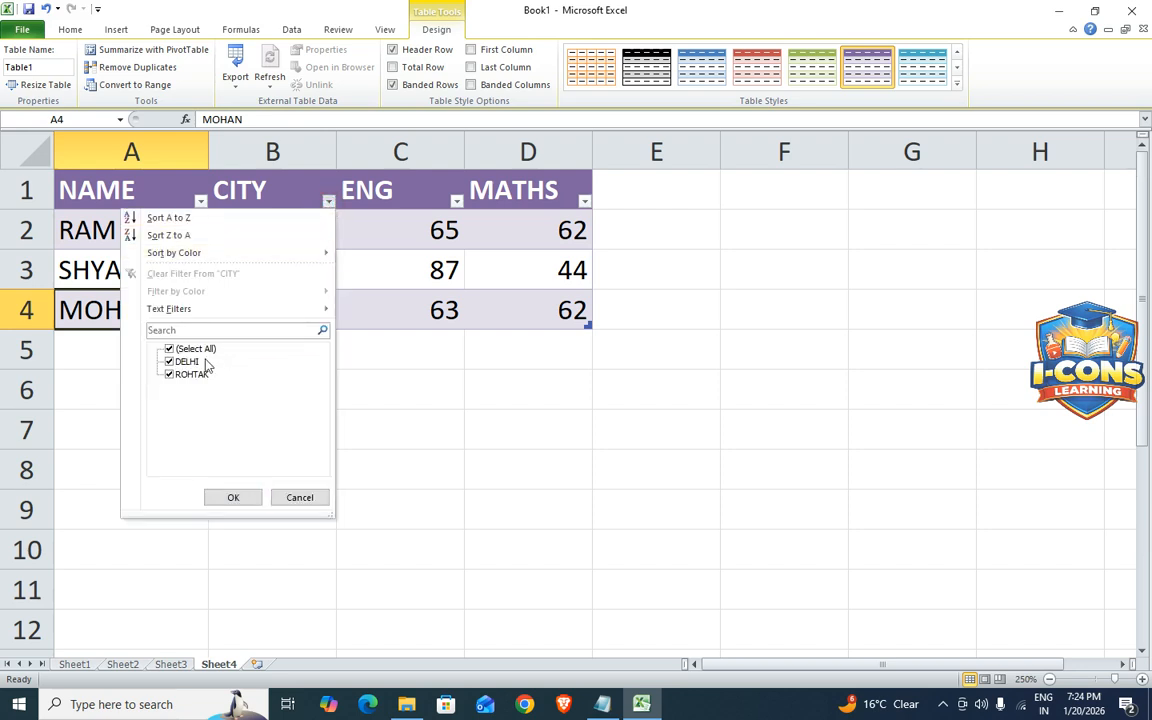
{"action": "left_click", "coordinate": [169, 361]}
{"action": "left_click", "coordinate": [233, 497]}
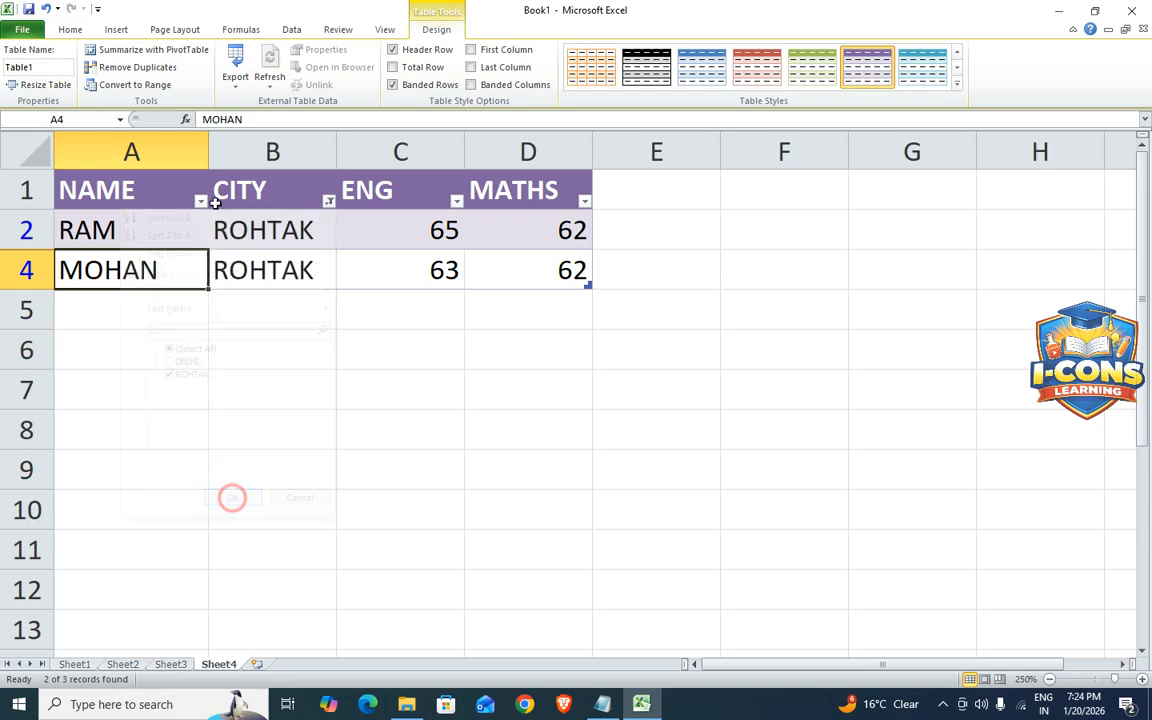
{"action": "left_click", "coordinate": [328, 201]}
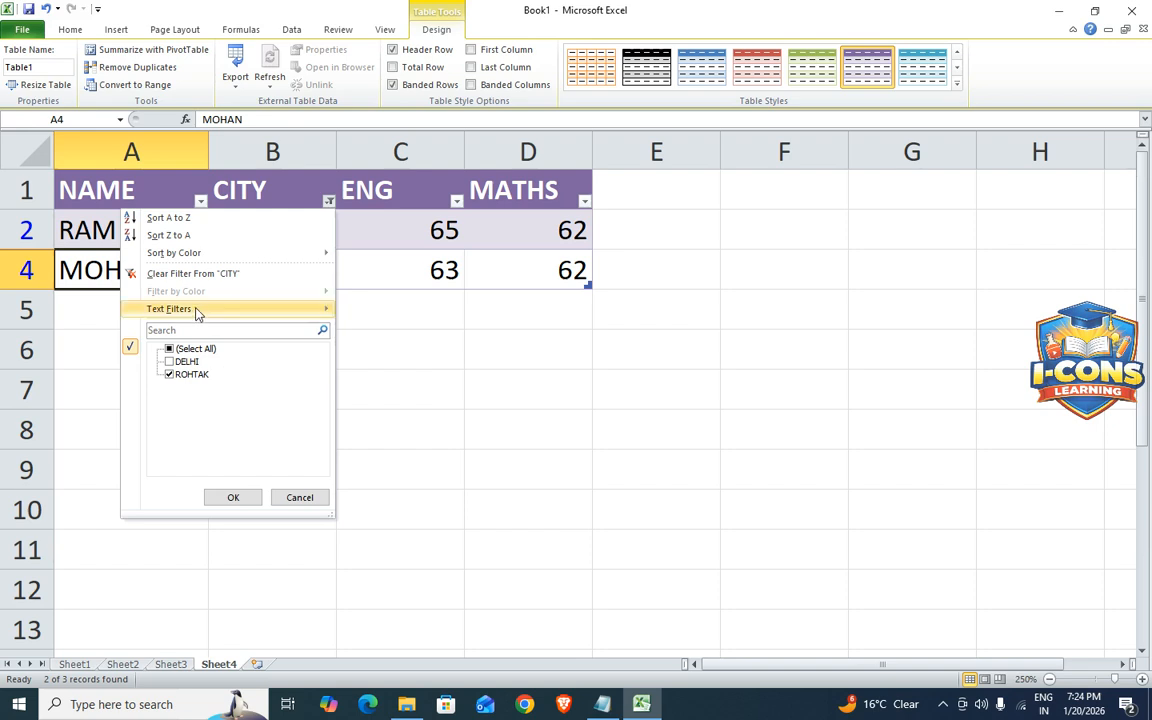
{"action": "left_click", "coordinate": [176, 278]}
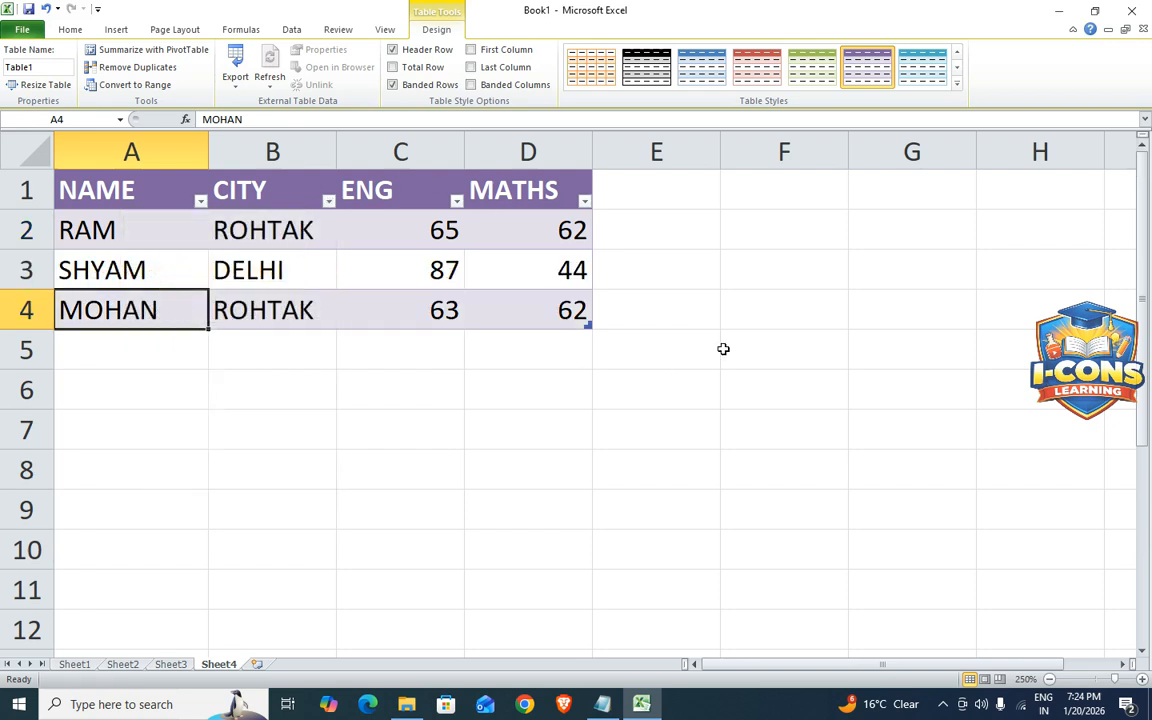
{"action": "left_click_drag", "start_coordinate": [166, 190], "coordinate": [539, 311]}
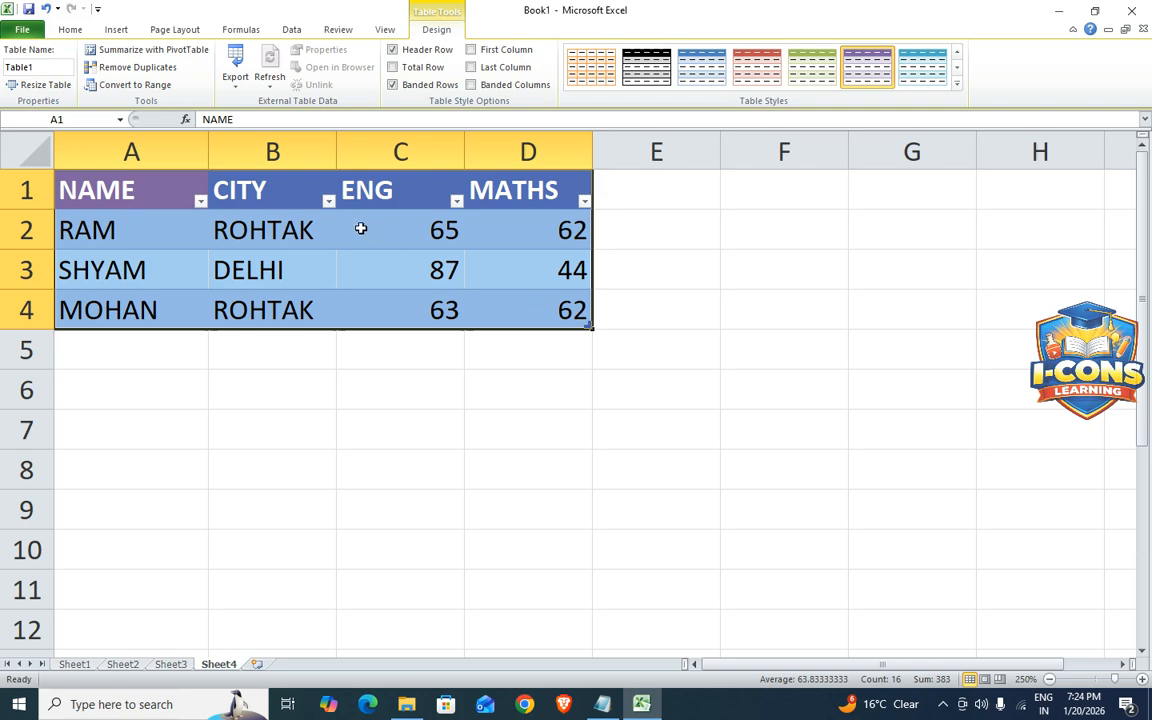
{"action": "left_click", "coordinate": [285, 268]}
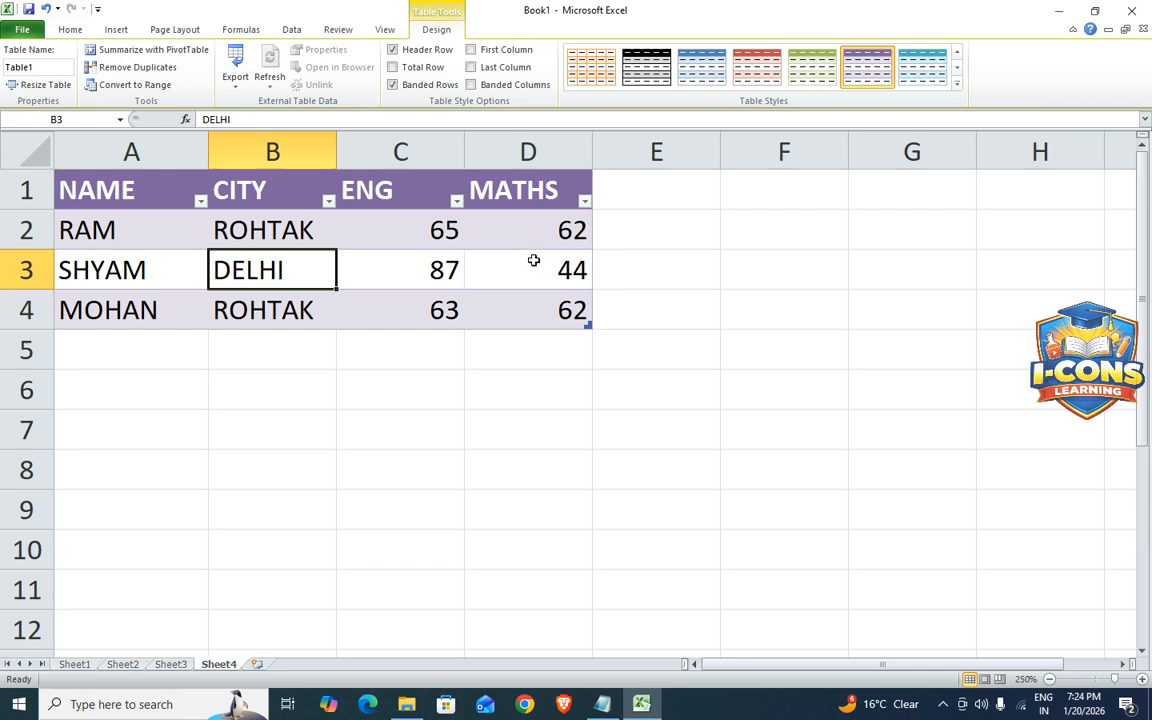
{"action": "left_click", "coordinate": [138, 316]}
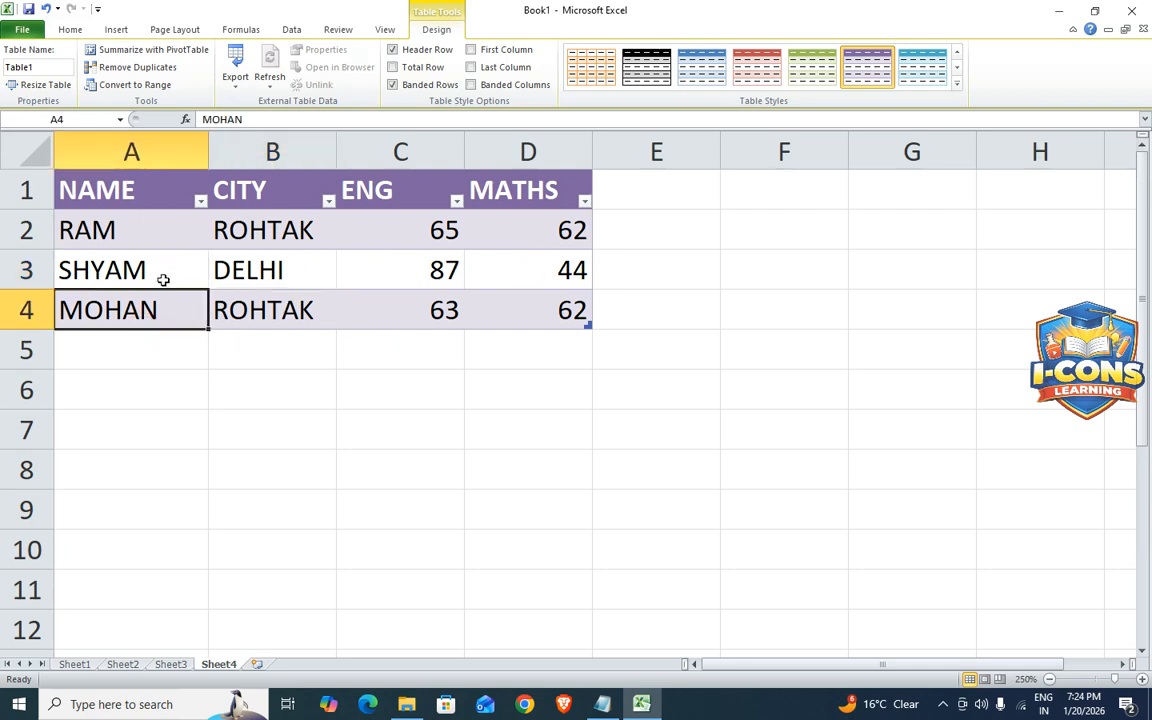
{"action": "left_click", "coordinate": [70, 29]}
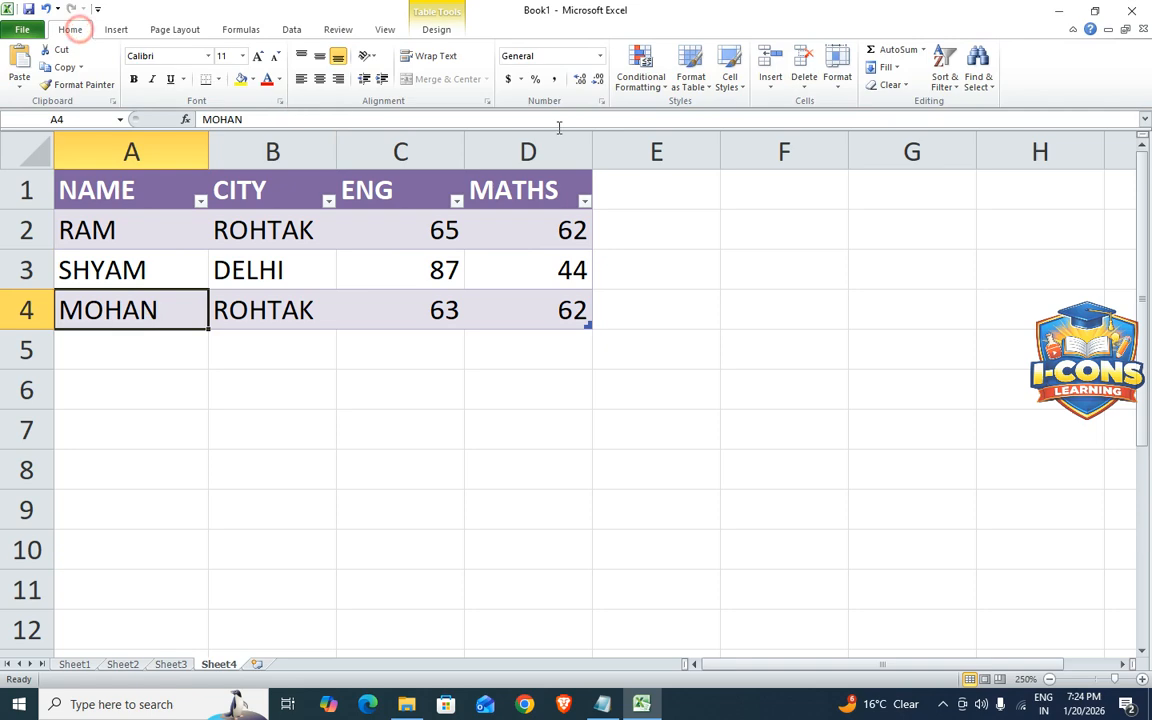
{"action": "left_click", "coordinate": [699, 90]}
Extend the table with two more student names in cells A5 and A6
{"action": "left_click", "coordinate": [176, 311]}
{"action": "key", "text": "Right"}
{"action": "key", "text": "Right"}
{"action": "key", "text": "Right"}
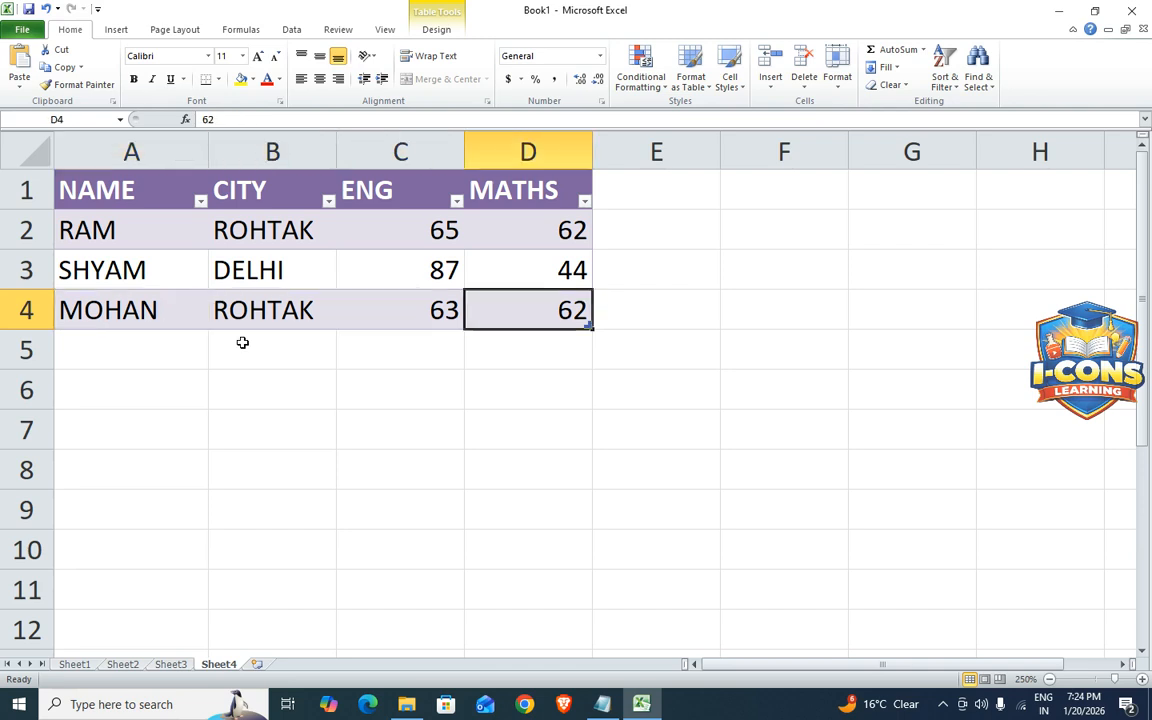
{"action": "key", "text": "Down"}
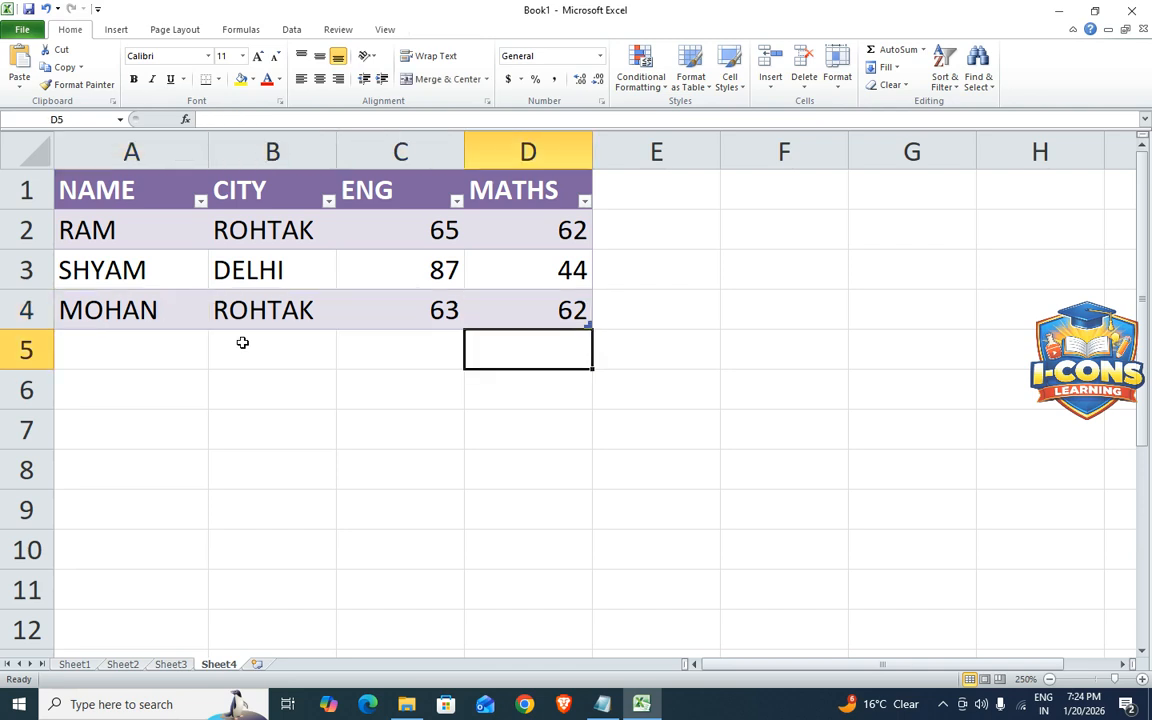
{"action": "key", "text": "Left"}
{"action": "key", "text": "Left"}
{"action": "key", "text": "Left"}
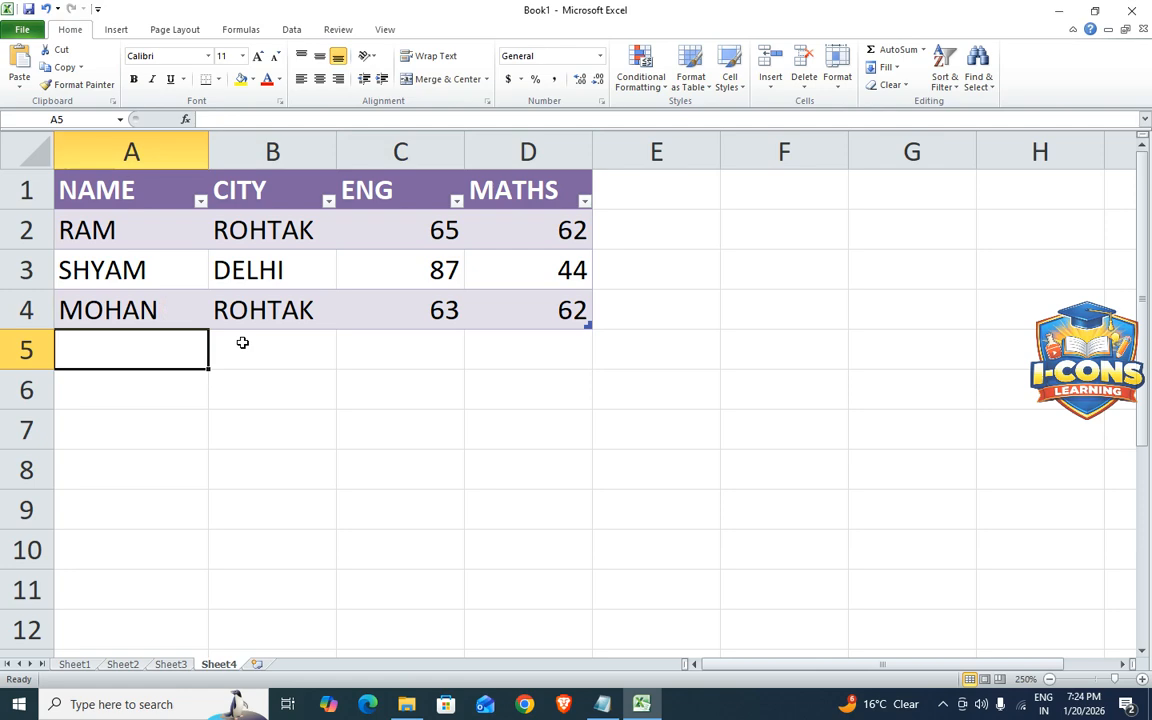
{"action": "type", "text": "NAMISH"}
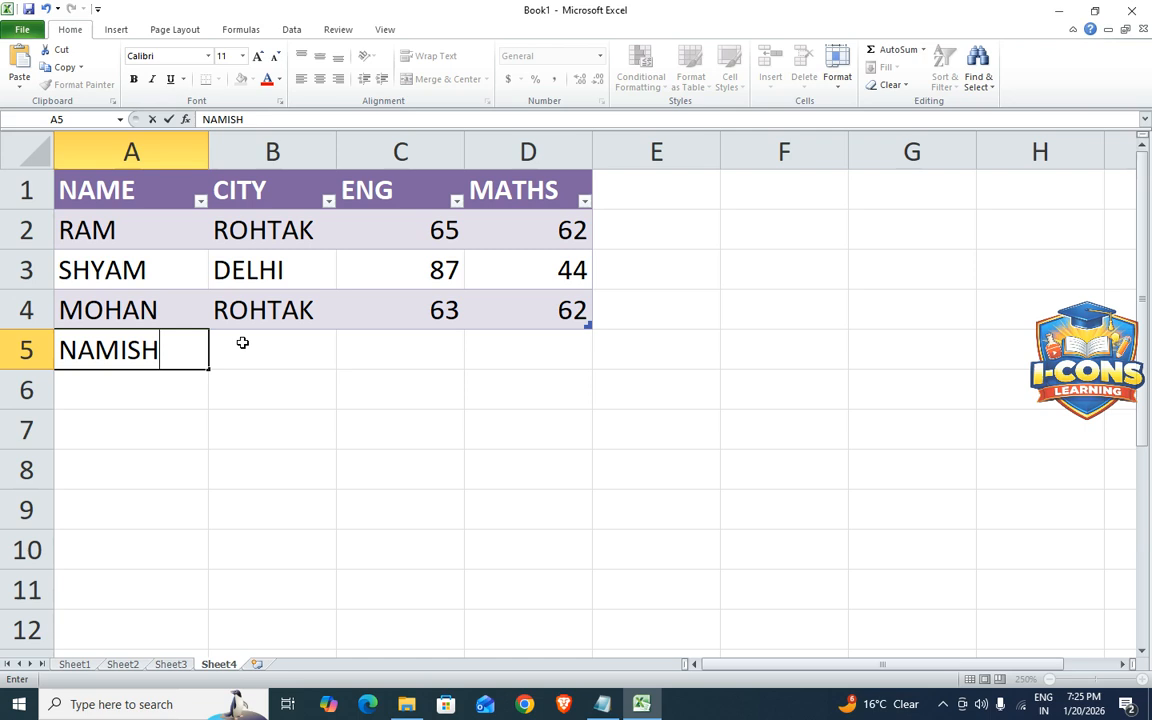
{"action": "key", "text": "Return"}
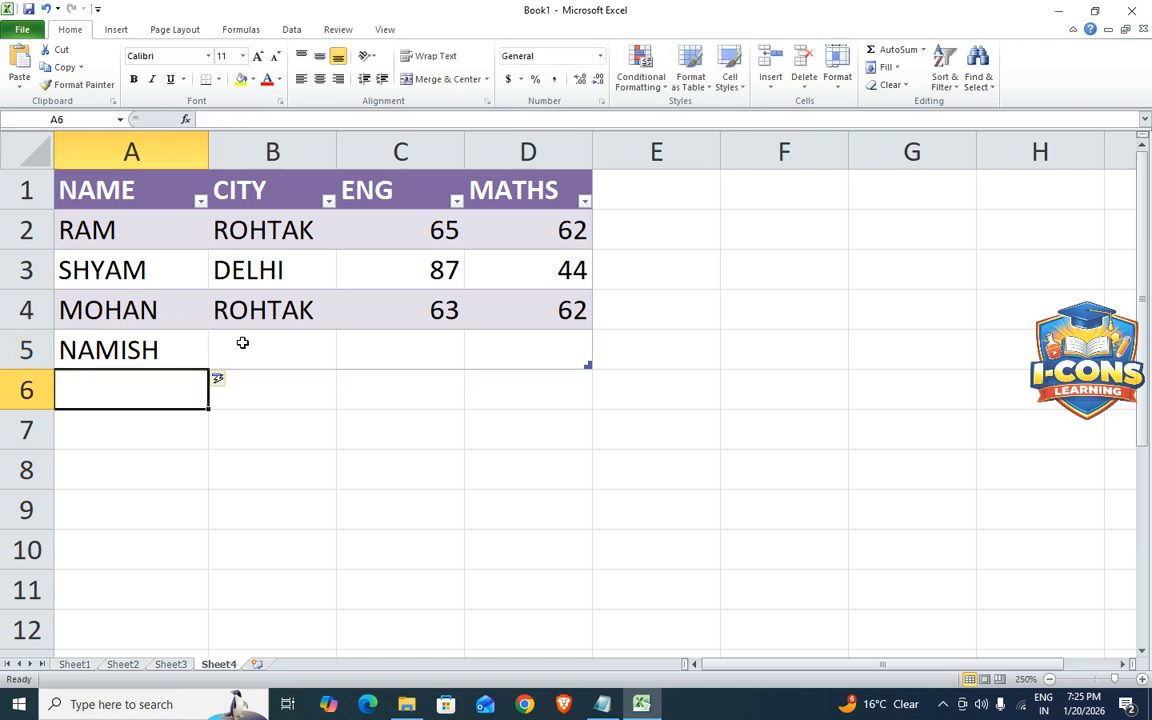
{"action": "type", "text": "HARISH"}
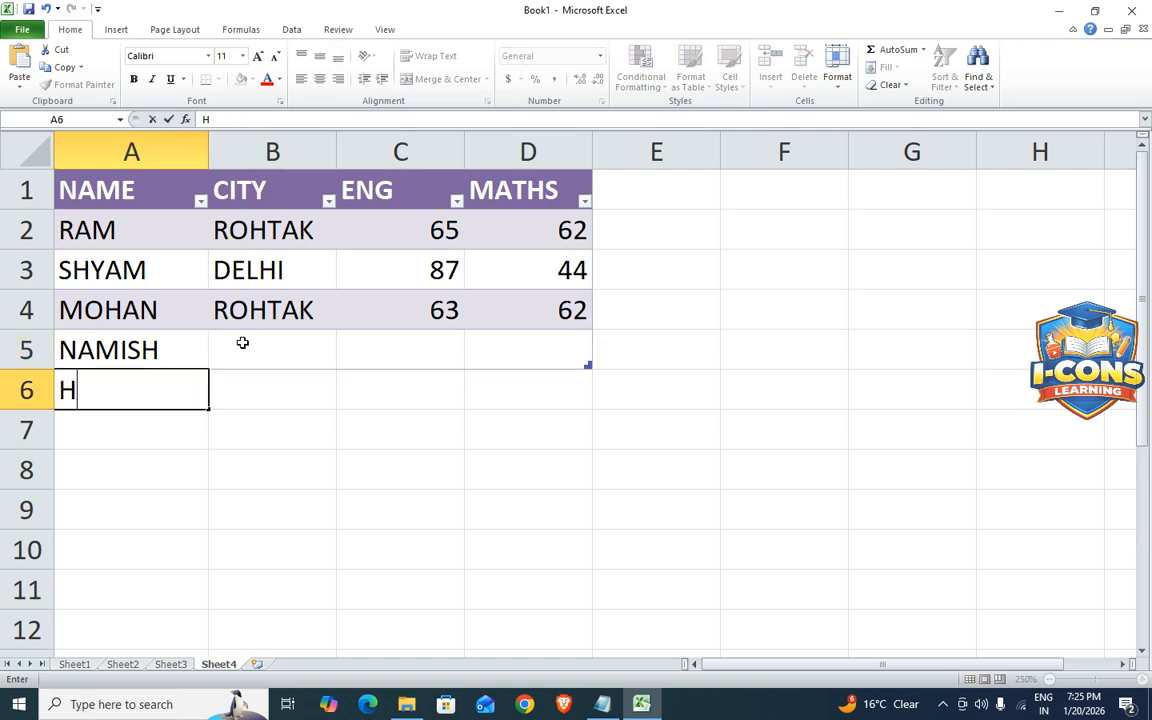
{"action": "key", "text": "Return"}
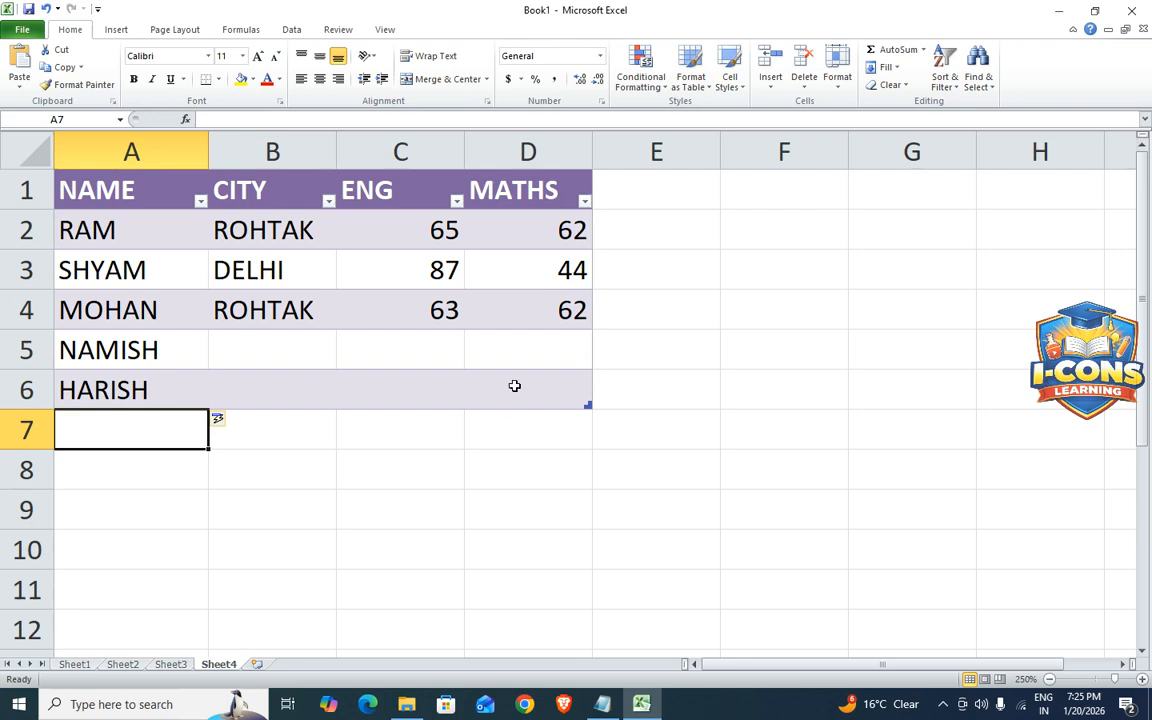
Insert an entire column at E1, directly after the MATHS column
{"action": "left_click", "coordinate": [551, 150]}
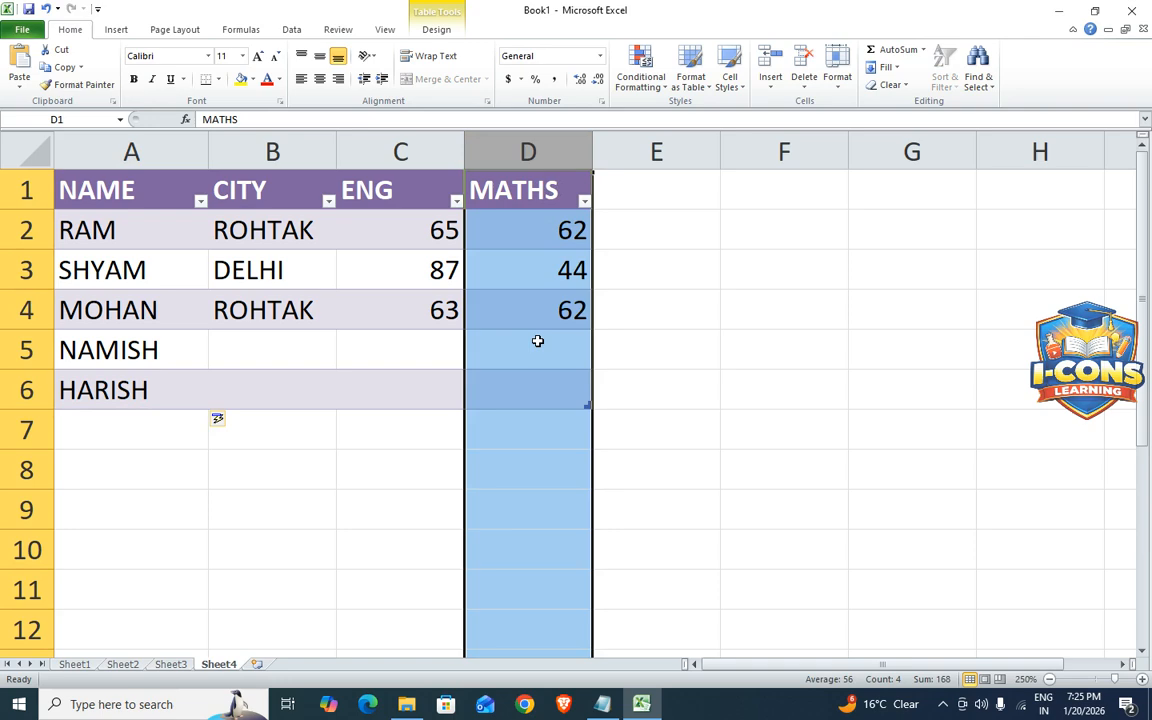
{"action": "key", "text": "Right"}
{"action": "key", "text": "ctrl+shift+plus"}
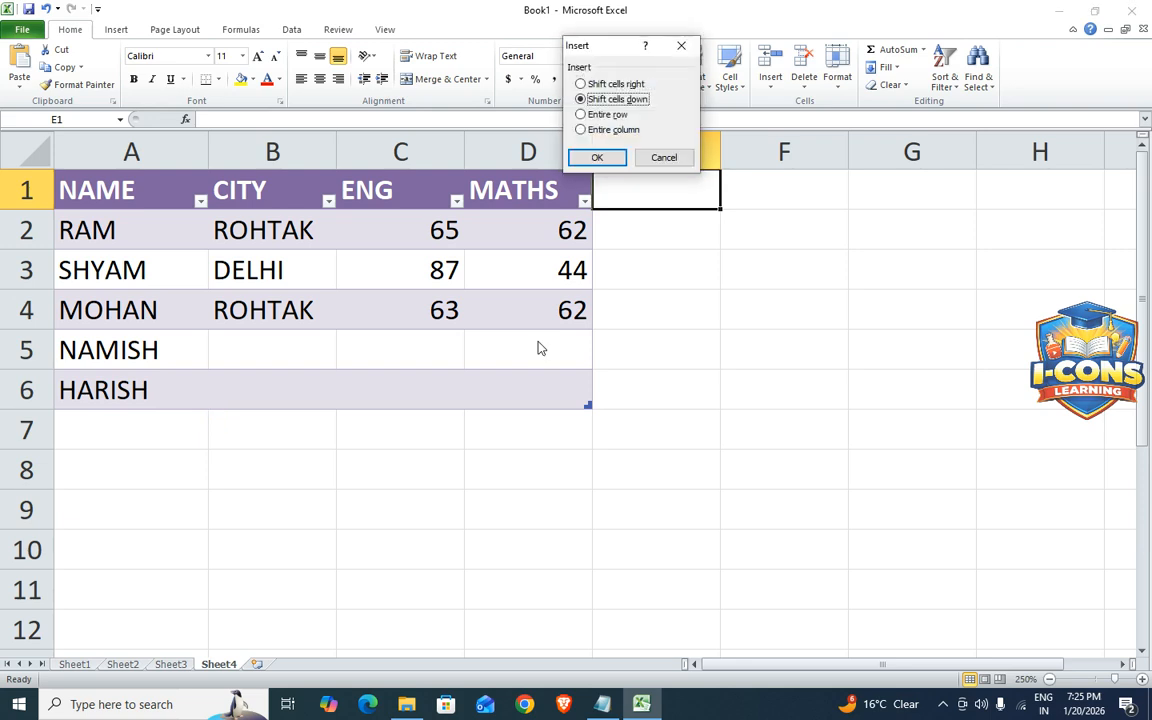
{"action": "left_click", "coordinate": [603, 130]}
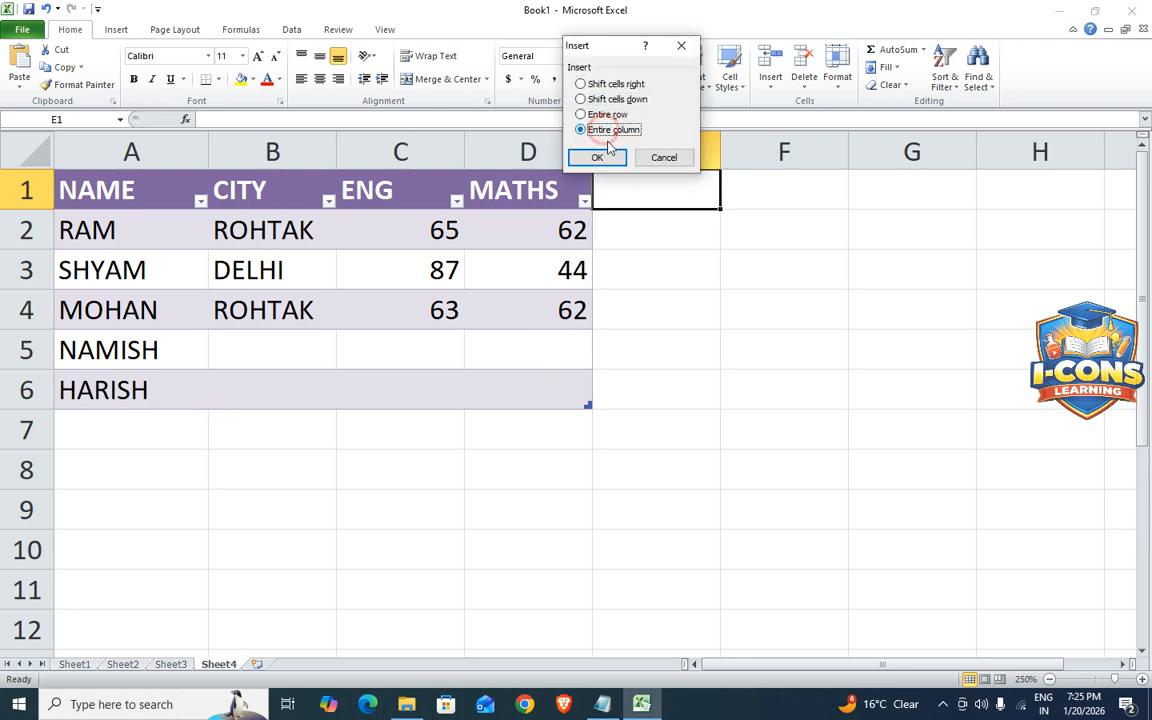
{"action": "left_click", "coordinate": [600, 156]}
Insert a table column before MATHS and move the MATHS heading and marks into D1:D4, replacing the existing contents
{"action": "left_click", "coordinate": [558, 152]}
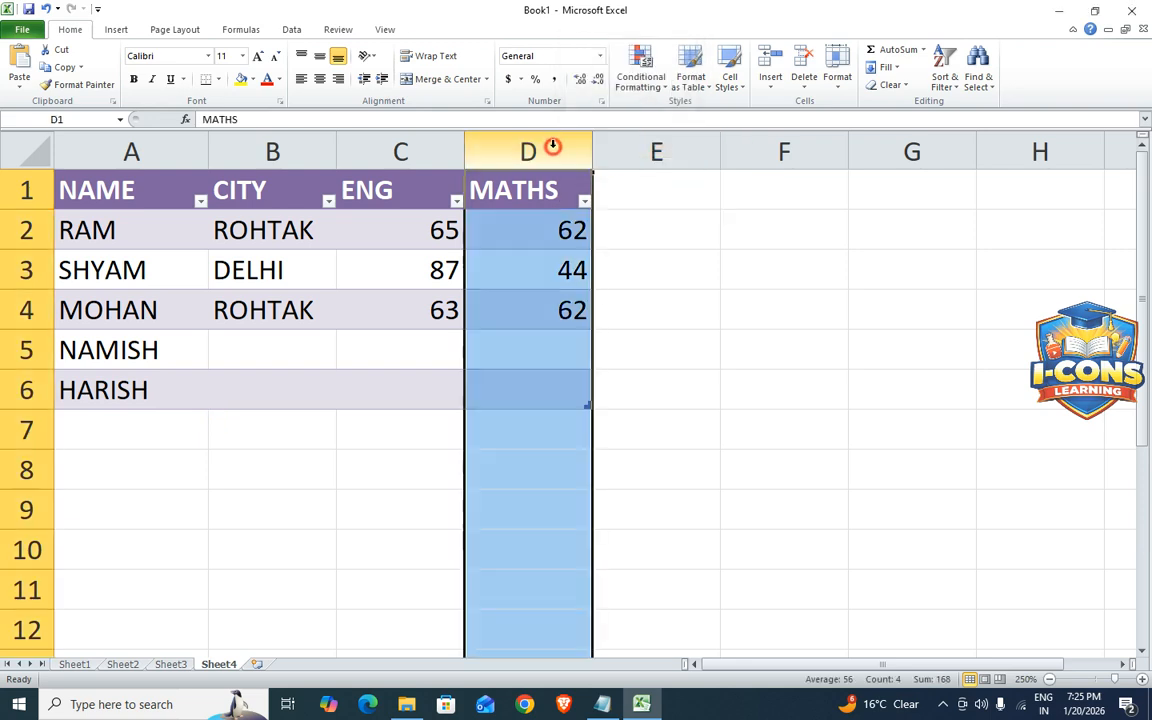
{"action": "key", "text": "ctrl+shift+plus"}
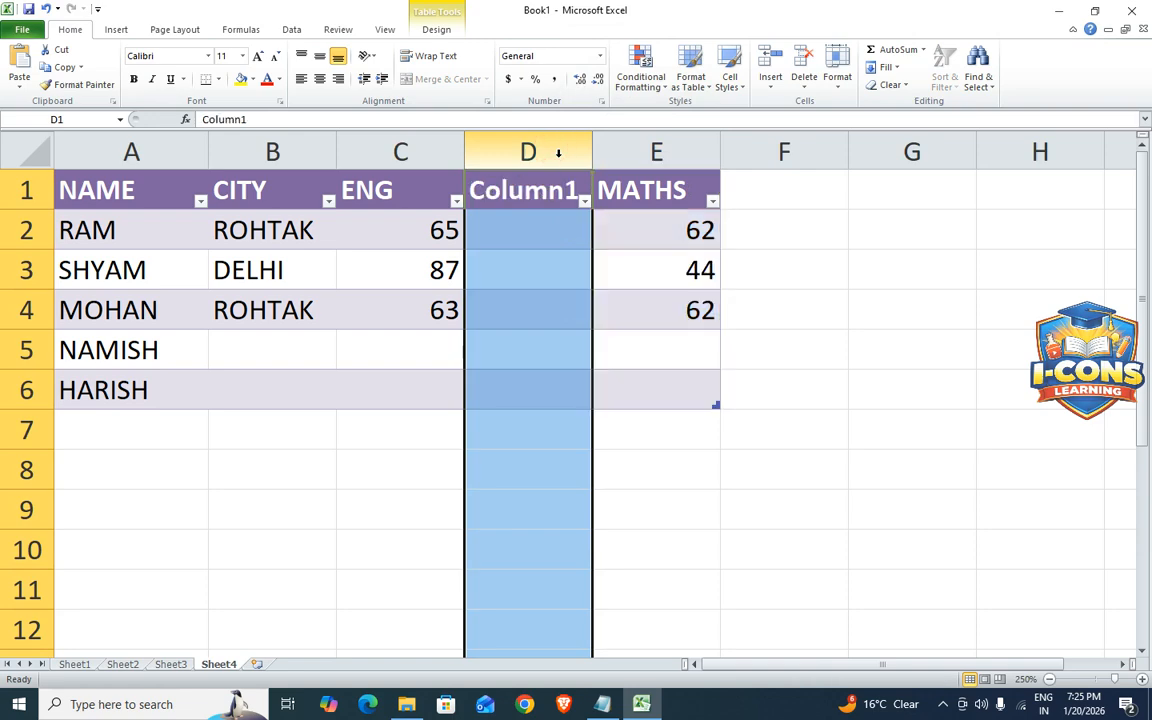
{"action": "left_click", "coordinate": [627, 334]}
{"action": "left_click", "coordinate": [649, 207]}
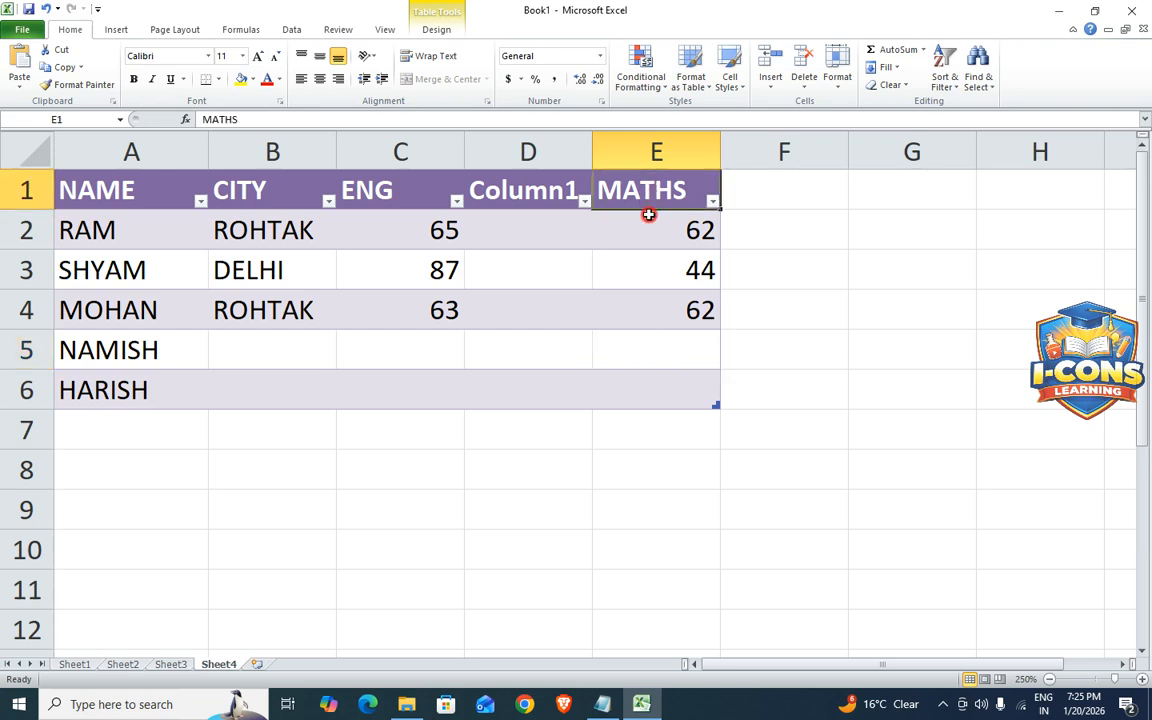
{"action": "left_click_drag", "start_coordinate": [649, 214], "coordinate": [545, 327]}
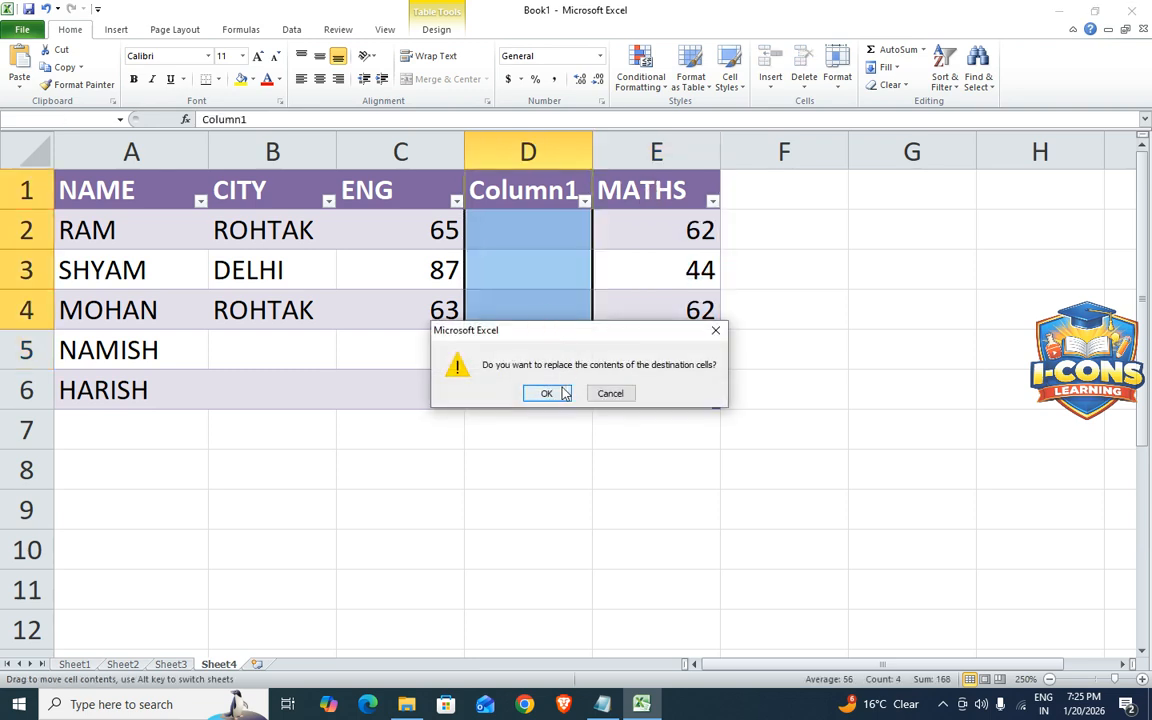
{"action": "left_click", "coordinate": [547, 393]}
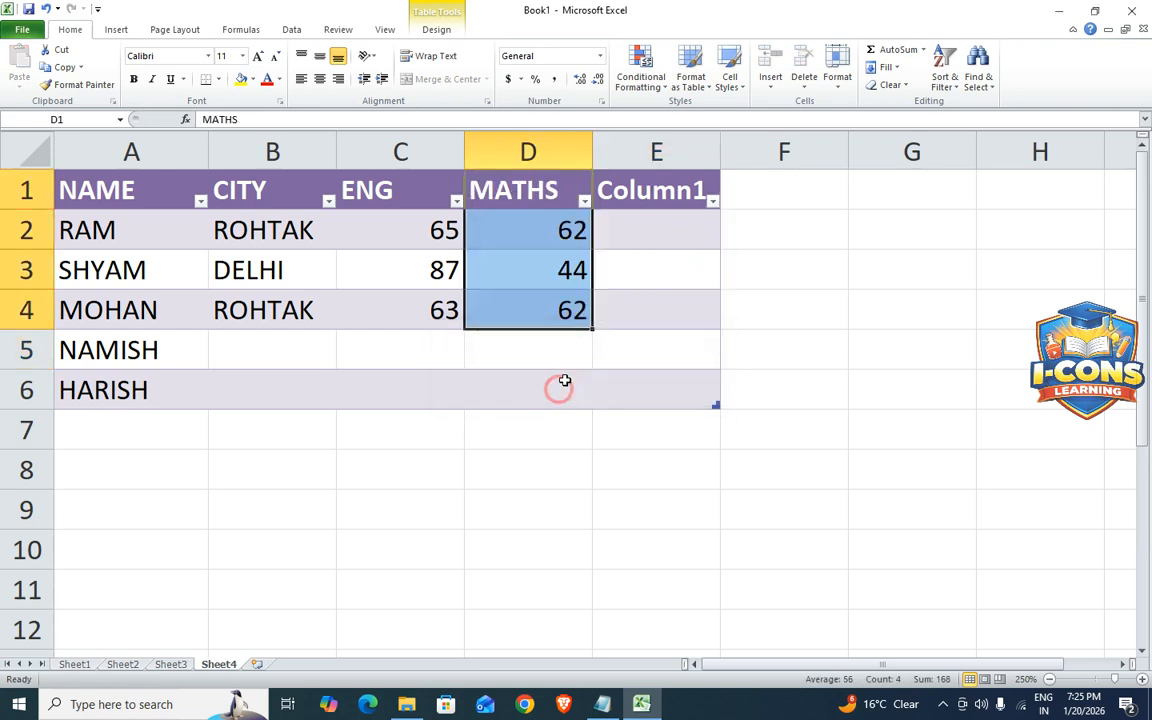
Rename the heading in E1 as TOTAL and calculate each row's sum of ENG and MATHS with a SUM formula from E2
{"action": "left_click", "coordinate": [669, 190]}
{"action": "double_click", "coordinate": [645, 190]}
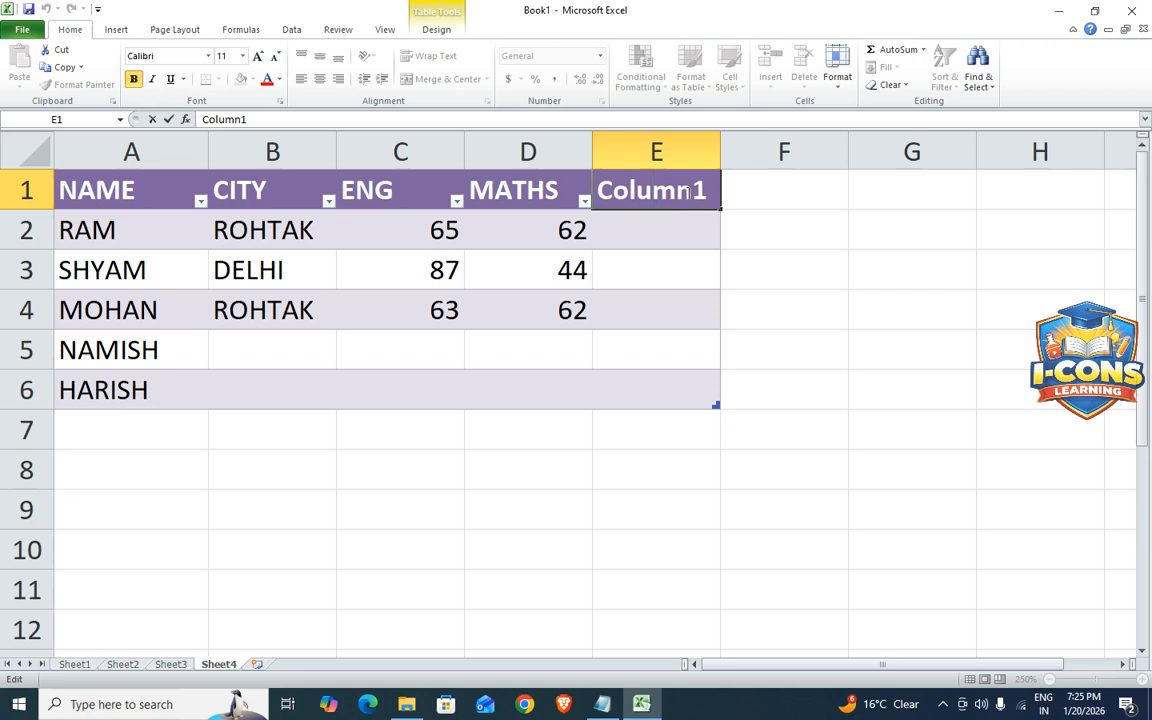
{"action": "type", "text": "TO"}
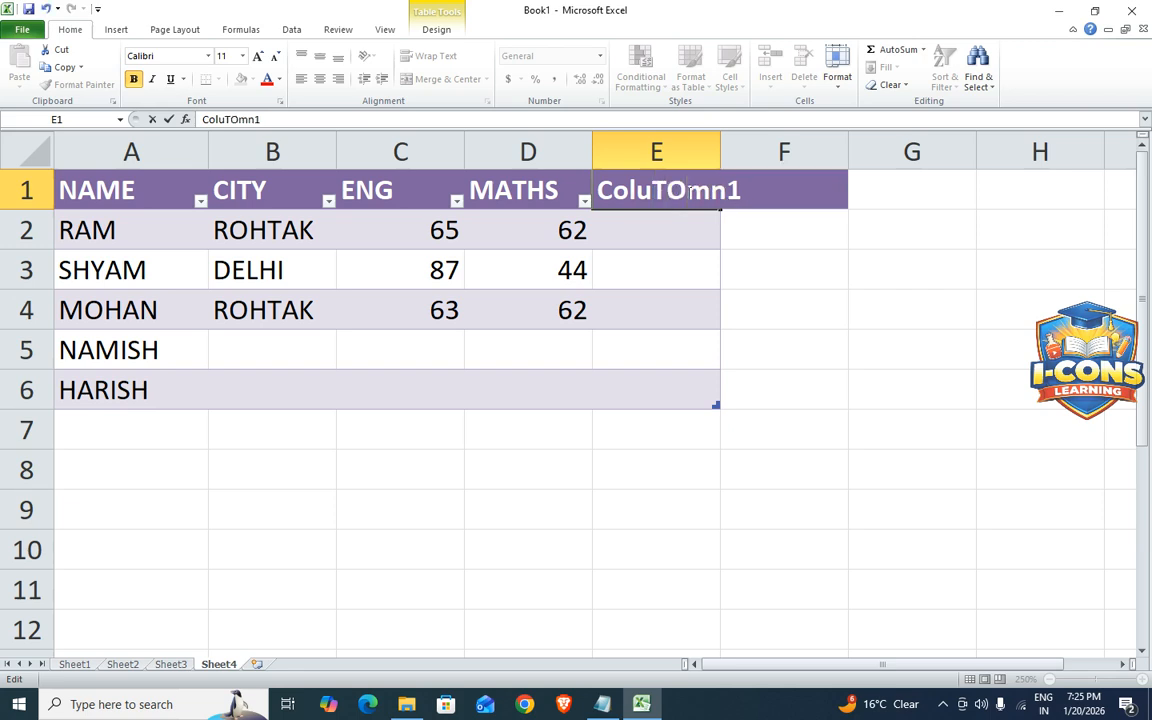
{"action": "key", "text": "BackSpace"}
{"action": "key", "text": "BackSpace"}
{"action": "key", "text": "BackSpace"}
{"action": "key", "text": "BackSpace"}
{"action": "key", "text": "BackSpace"}
{"action": "key", "text": "BackSpace"}
{"action": "key", "text": "BackSpace"}
{"action": "key", "text": "BackSpace"}
{"action": "key", "text": "BackSpace"}
{"action": "type", "text": "TOTAL"}
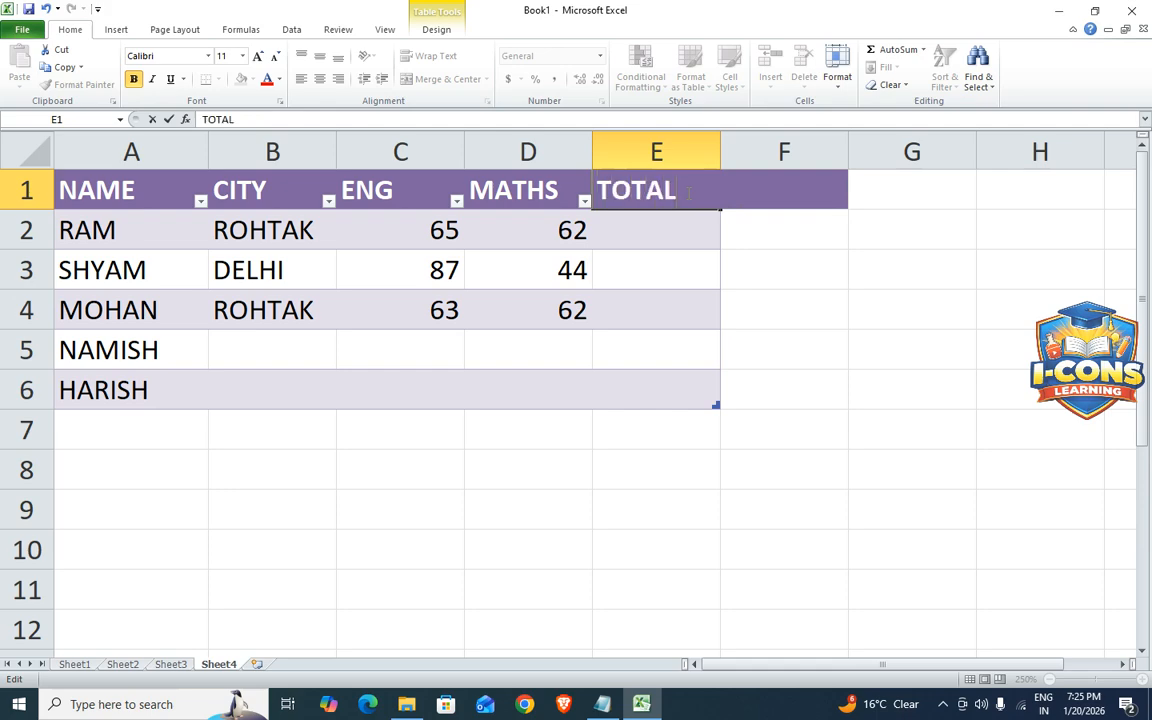
{"action": "key", "text": "Return"}
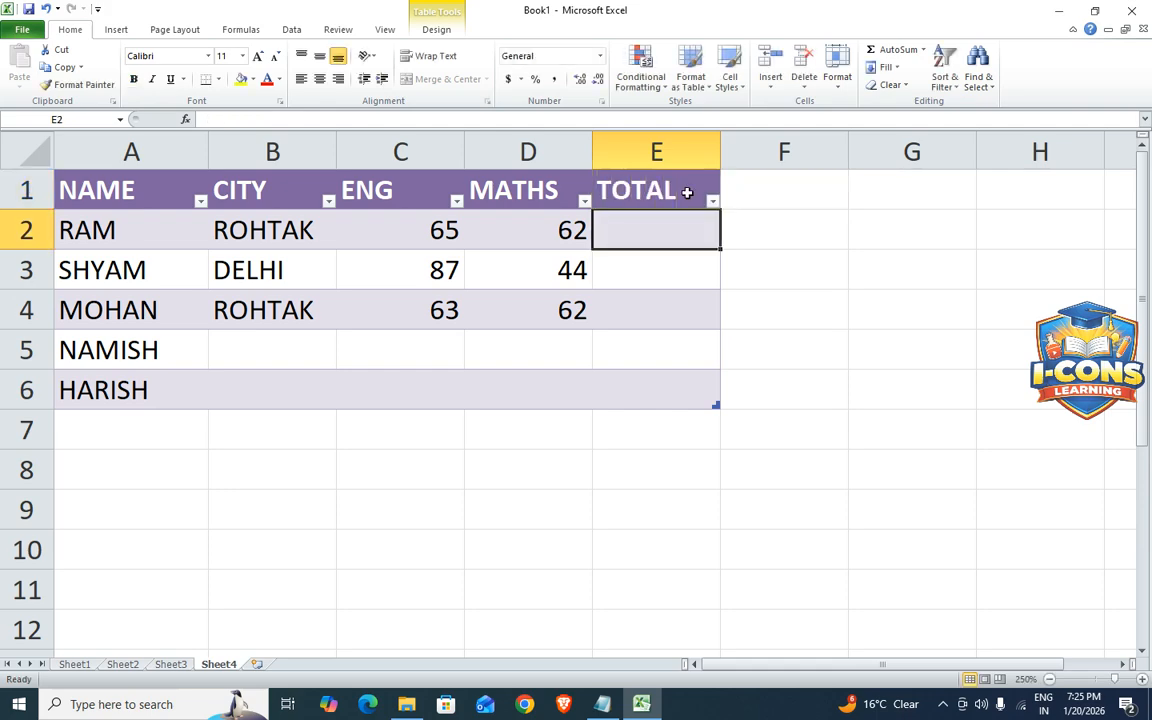
{"action": "key", "text": "alt+equal"}
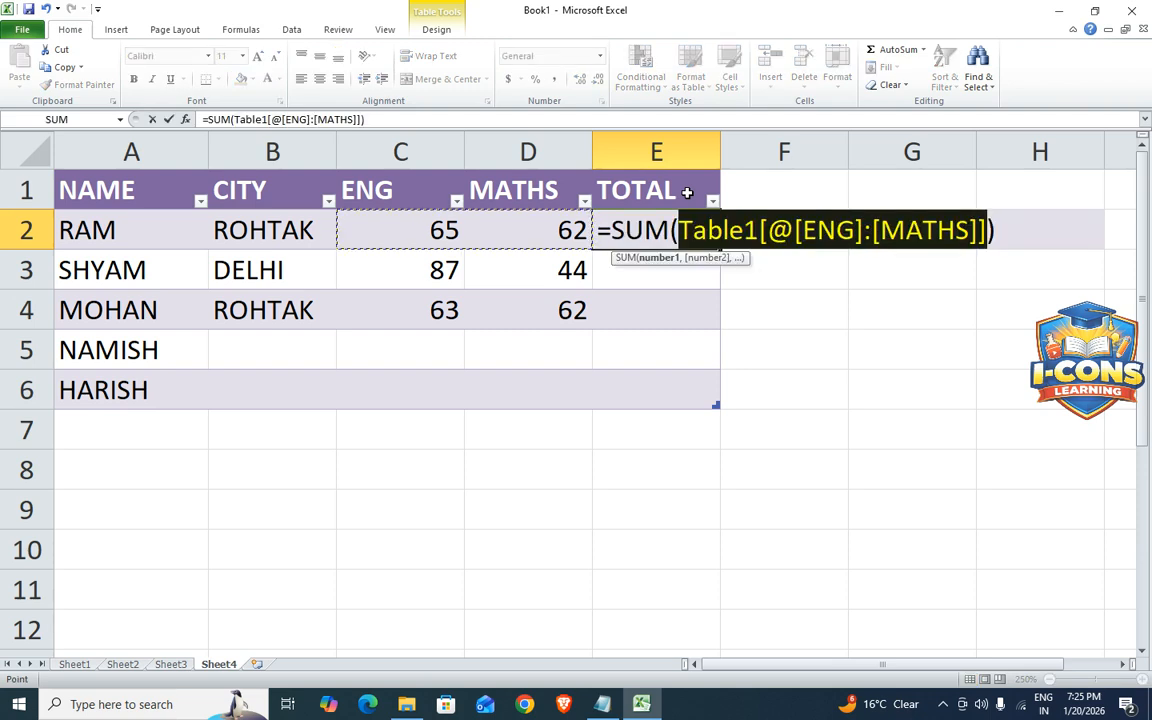
{"action": "key", "text": "Return"}
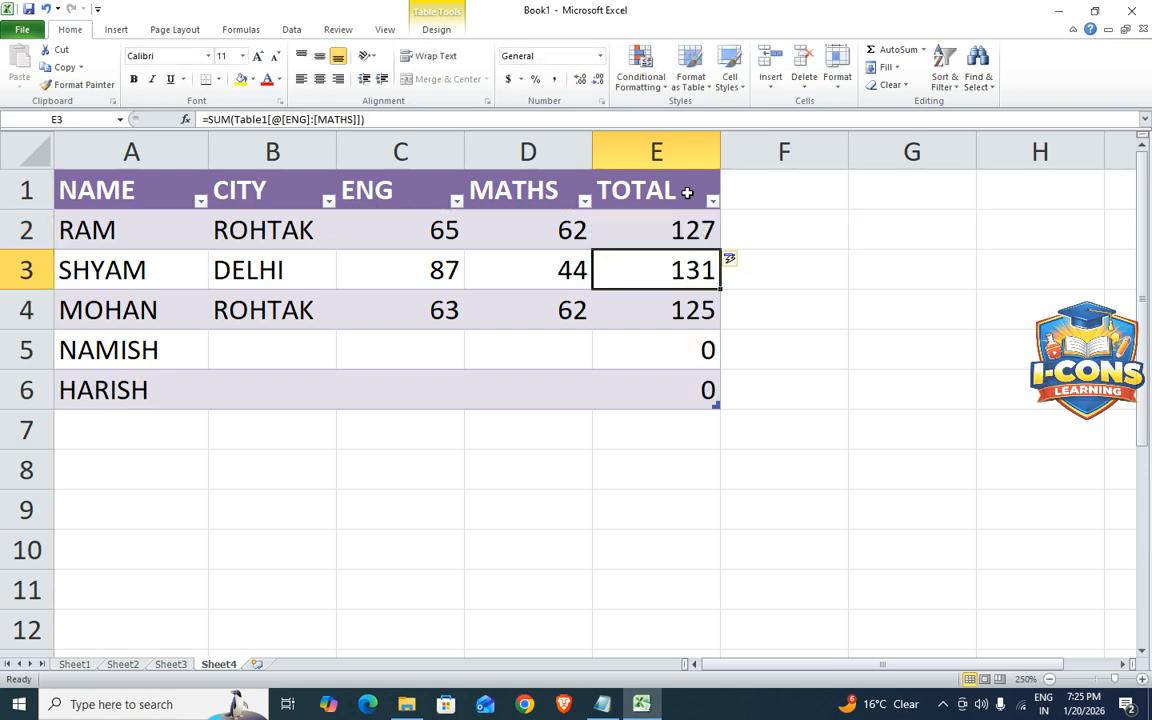
Complete row 5 with the city ROHTAK, the ENG mark 54 and the MATHS mark 63
{"action": "key", "text": "Down"}
{"action": "key", "text": "Down"}
{"action": "key", "text": "Down"}
{"action": "key", "text": "Left"}
{"action": "key", "text": "Left"}
{"action": "key", "text": "Up"}
{"action": "key", "text": "Left"}
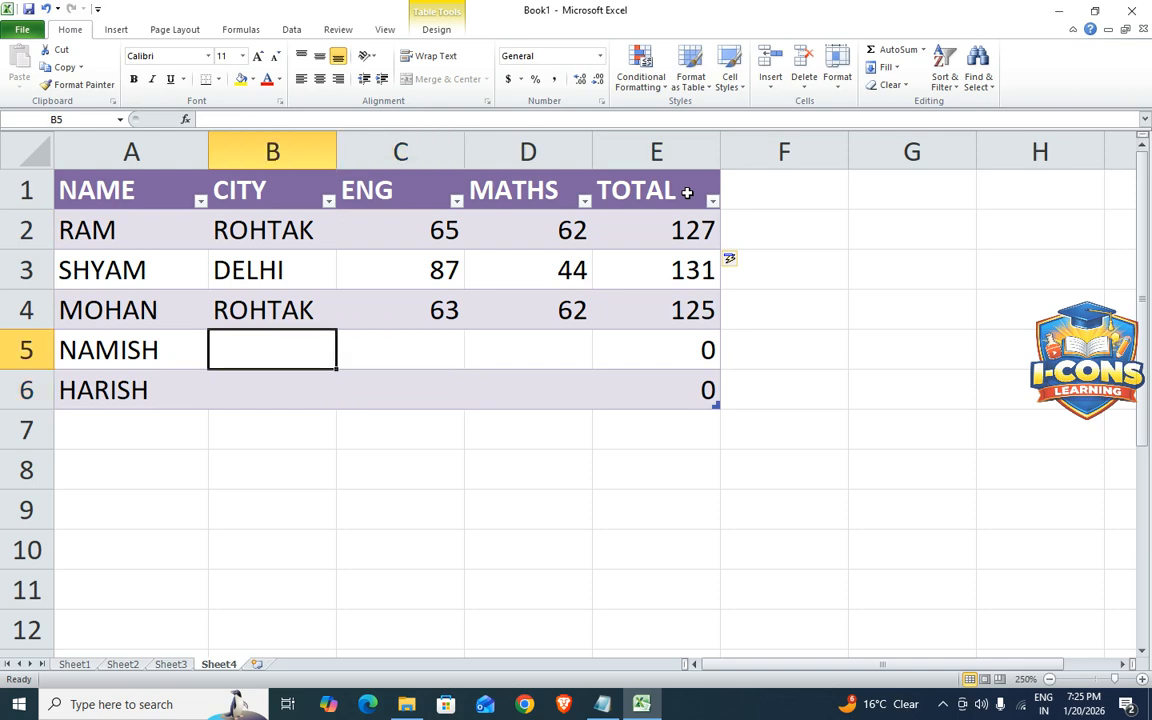
{"action": "type", "text": "R"}
{"action": "key", "text": "Return"}
{"action": "key", "text": "Right"}
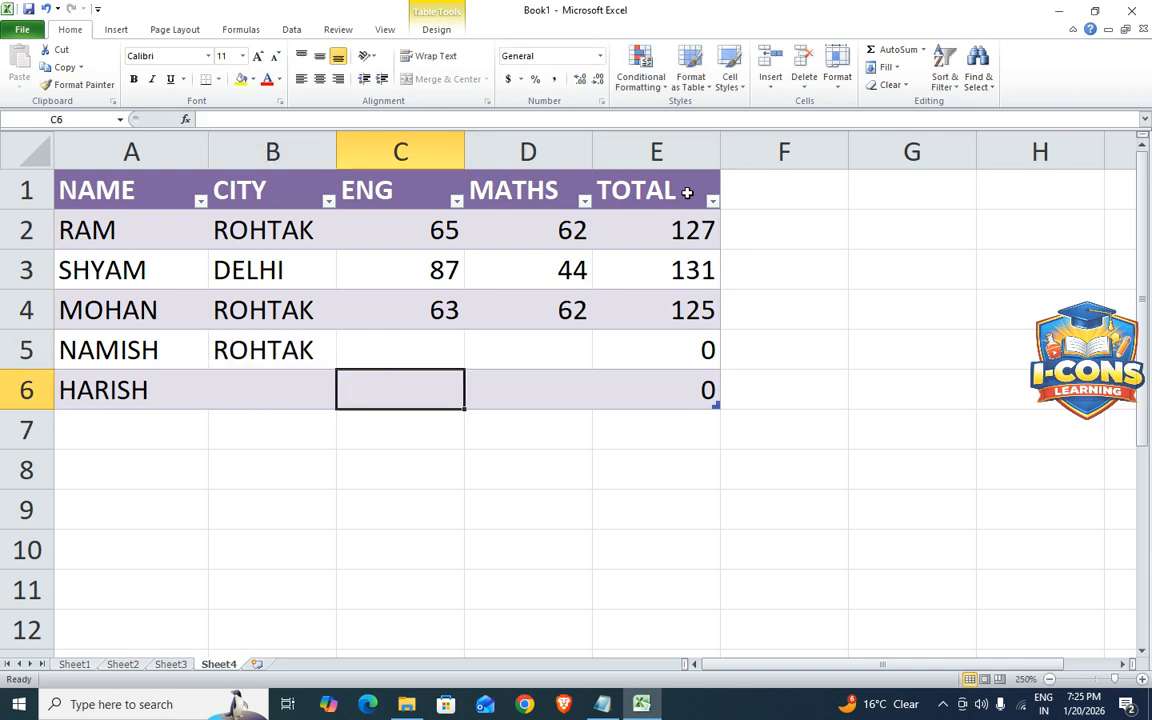
{"action": "key", "text": "Up"}
{"action": "type", "text": "54"}
{"action": "key", "text": "Right"}
{"action": "type", "text": "63"}
{"action": "key", "text": "Return"}
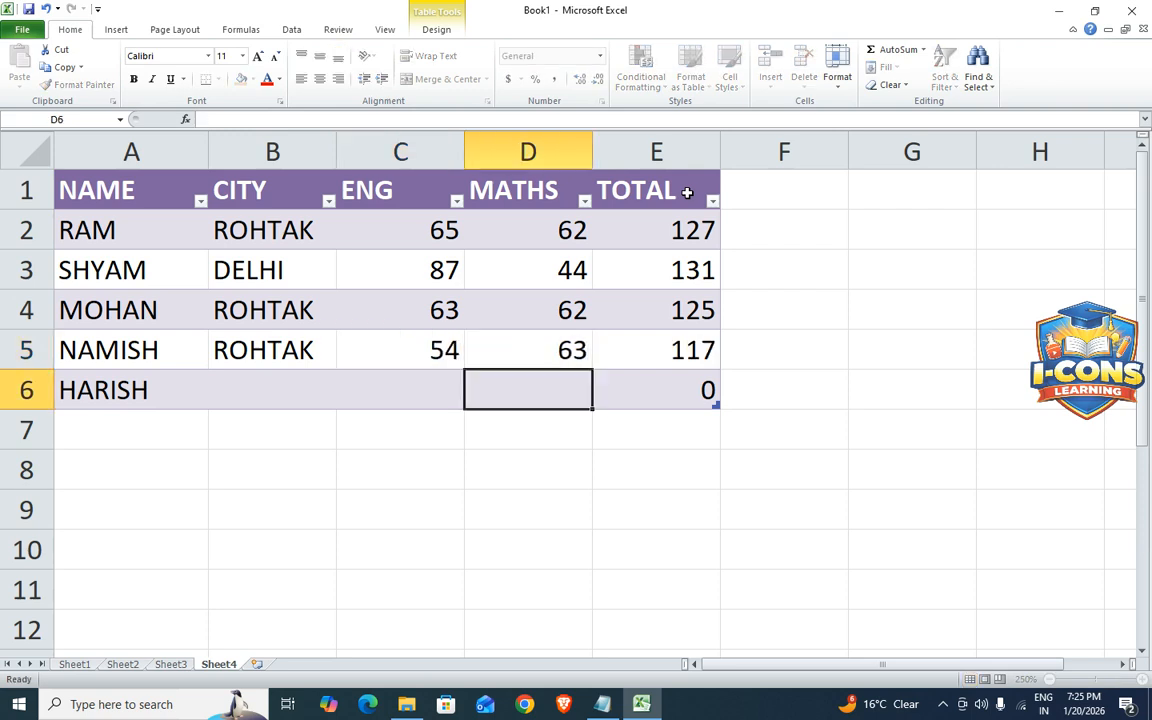
Complete row 6 of the table with the city ROHTAK, the ENG mark 73 and the MATHS mark 73
{"action": "key", "text": "Left"}
{"action": "key", "text": "Left"}
{"action": "type", "text": "63"}
{"action": "key", "text": "Right"}
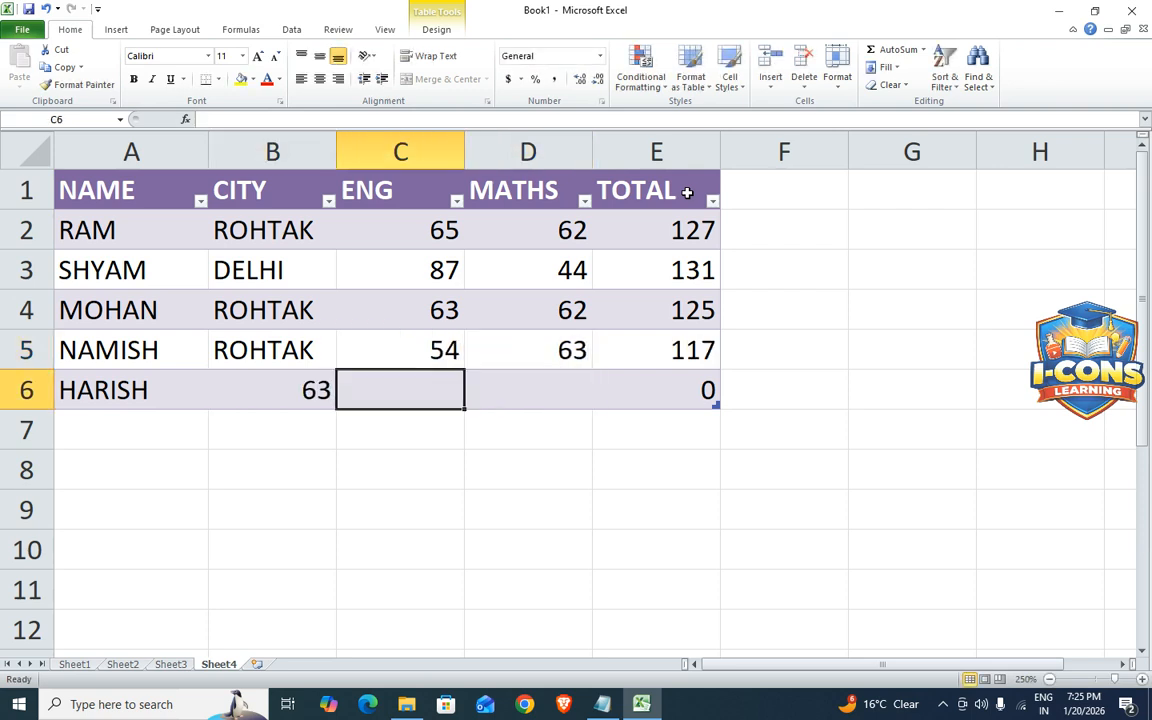
{"action": "key", "text": "Left"}
{"action": "type", "text": "R"}
{"action": "key", "text": "Right"}
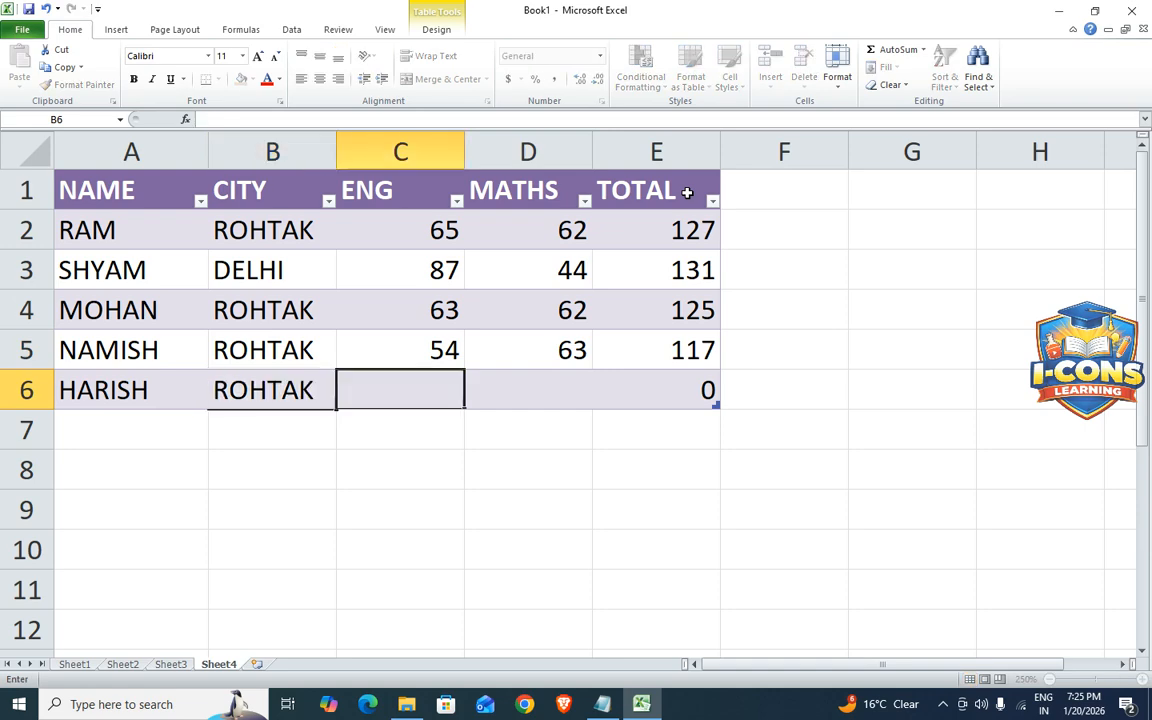
{"action": "type", "text": "73"}
{"action": "key", "text": "Right"}
{"action": "type", "text": "73"}
{"action": "key", "text": "Right"}
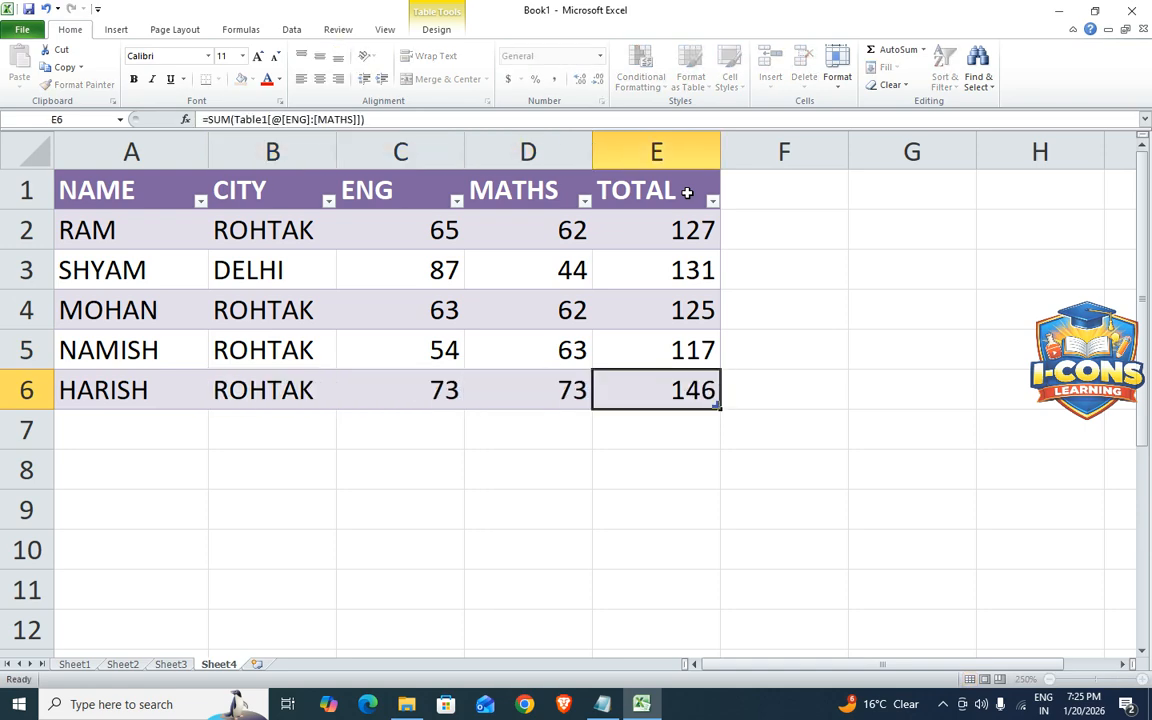
{"action": "key", "text": "Return"}
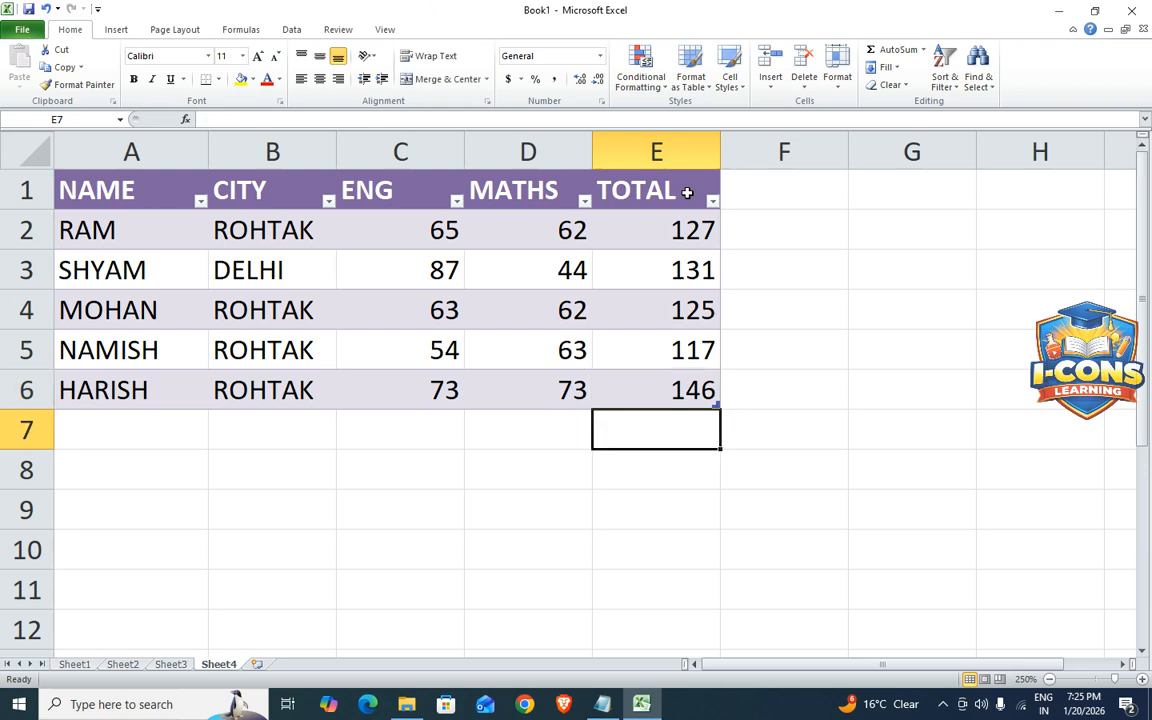
Extend the table with a new row by entering another student's name in A7
{"action": "key", "text": "Left"}
{"action": "key", "text": "Left"}
{"action": "key", "text": "Left"}
{"action": "key", "text": "Left"}
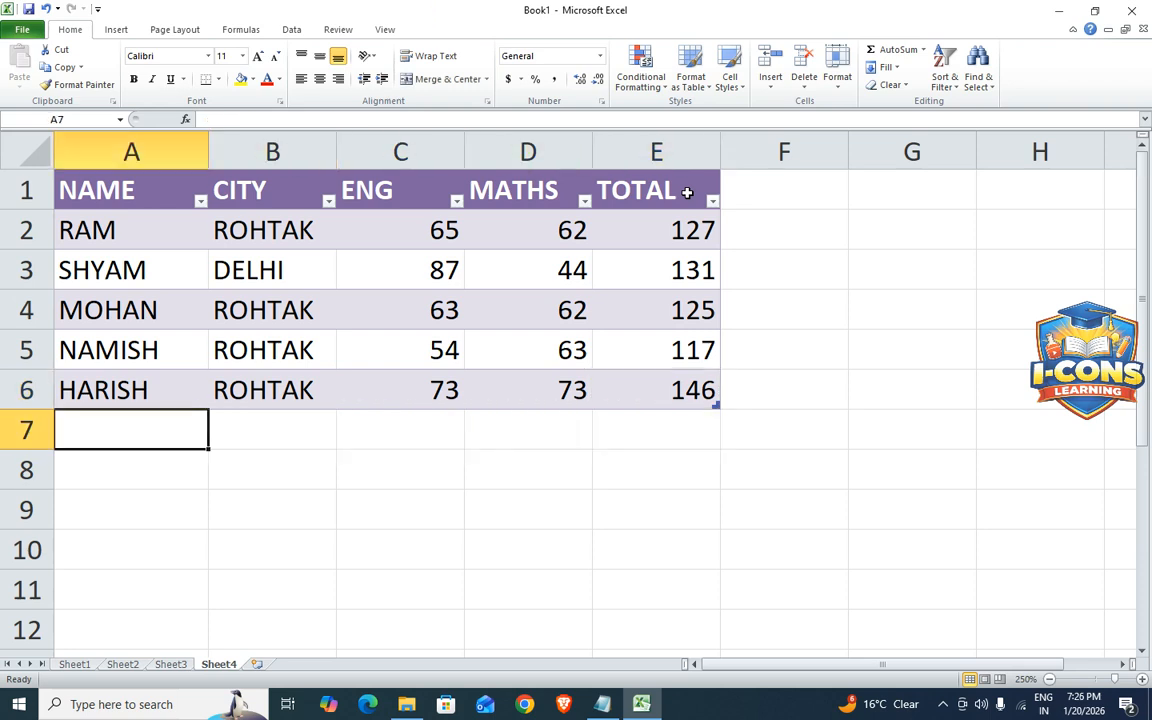
{"action": "type", "text": "AMAN"}
{"action": "key", "text": "Return"}
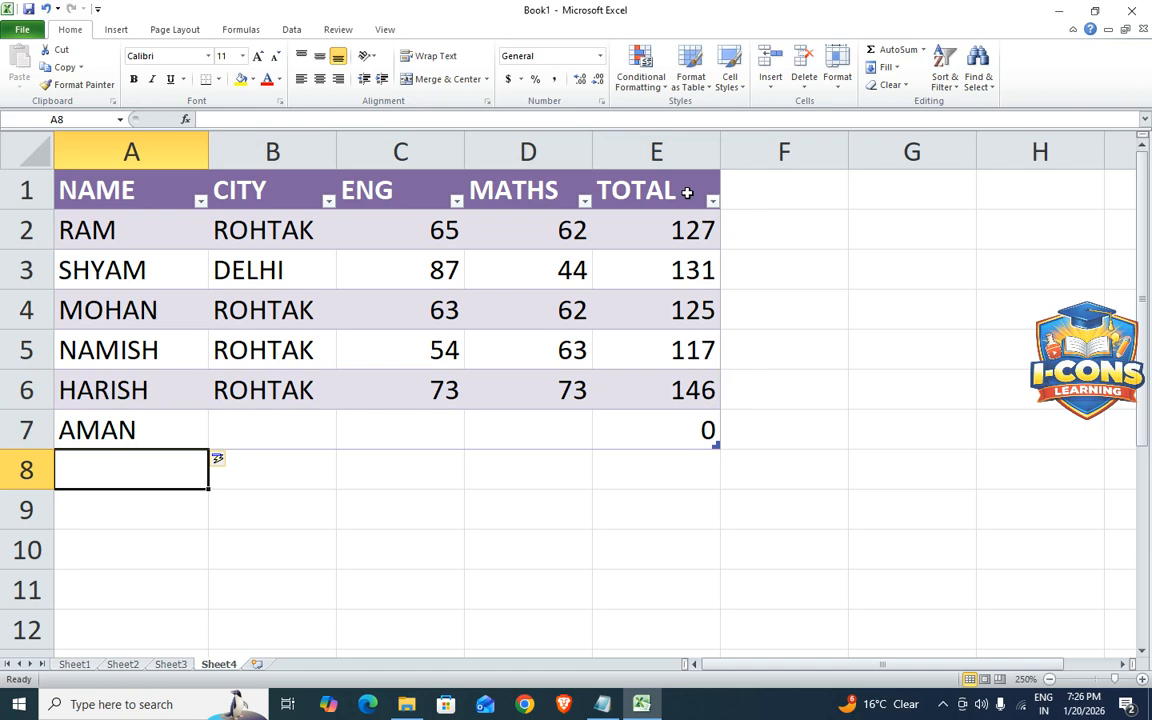
{"action": "key", "text": "Up"}
{"action": "key", "text": "Right"}
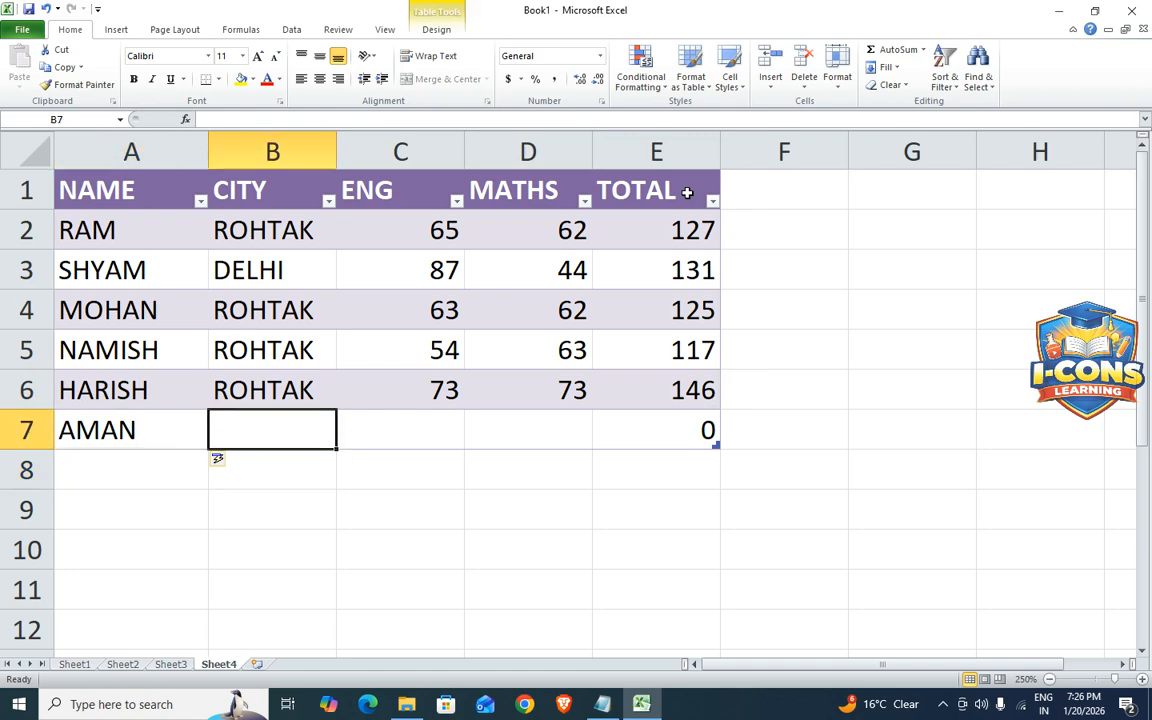
{"action": "left_click", "coordinate": [486, 324]}
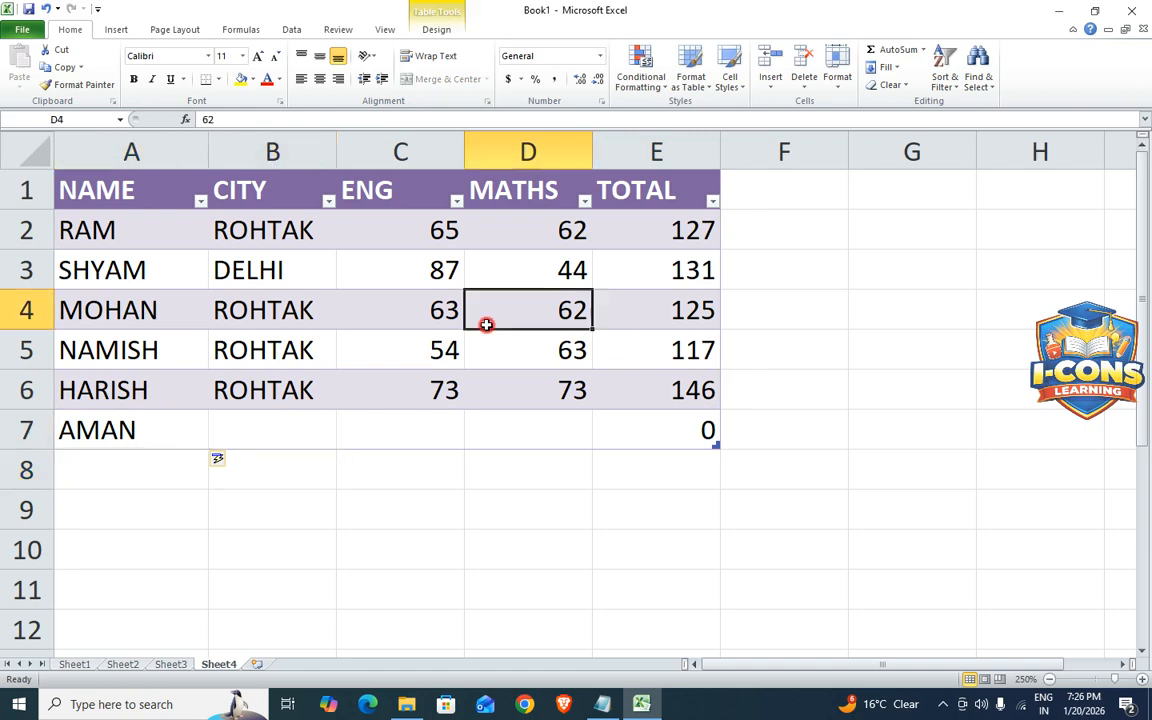
{"action": "left_click", "coordinate": [692, 78]}
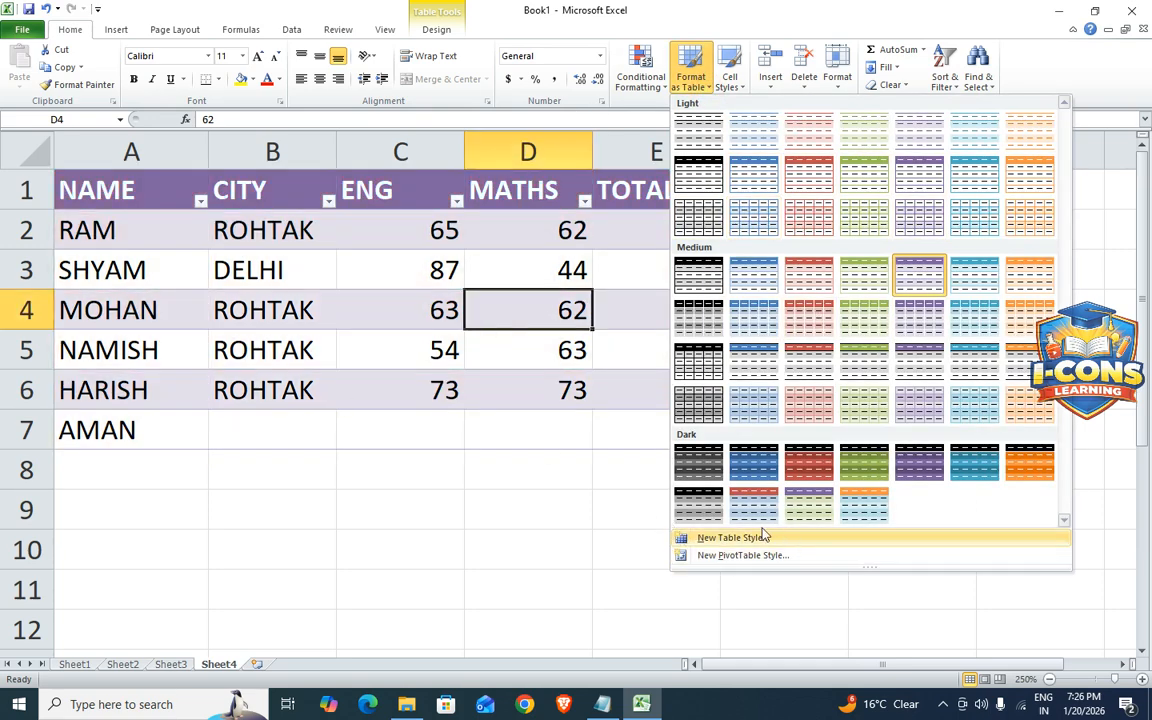
{"action": "left_click", "coordinate": [358, 375]}
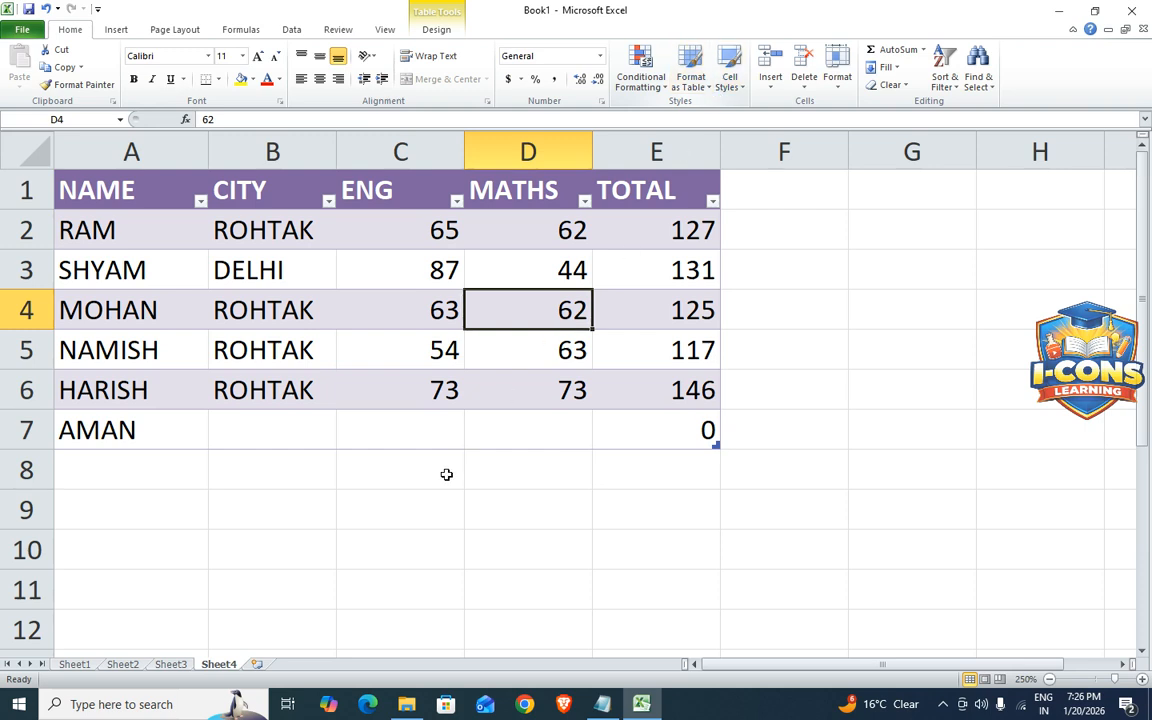
{"action": "left_click", "coordinate": [415, 499]}
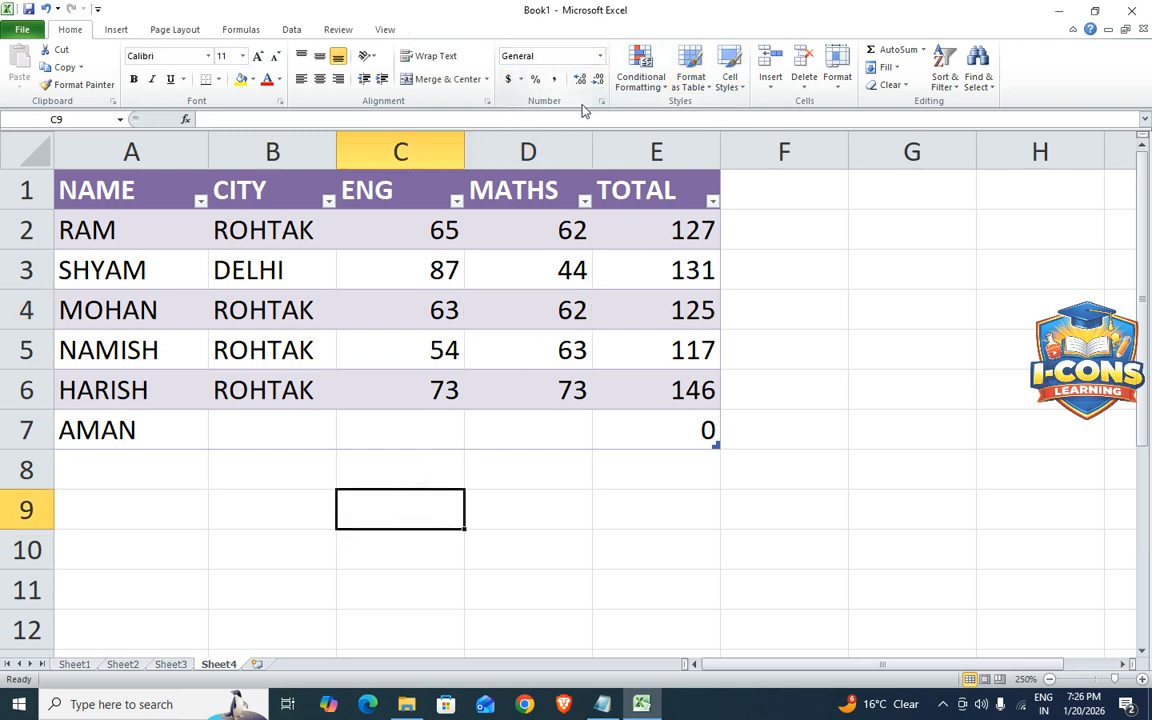
{"action": "left_click", "coordinate": [452, 316]}
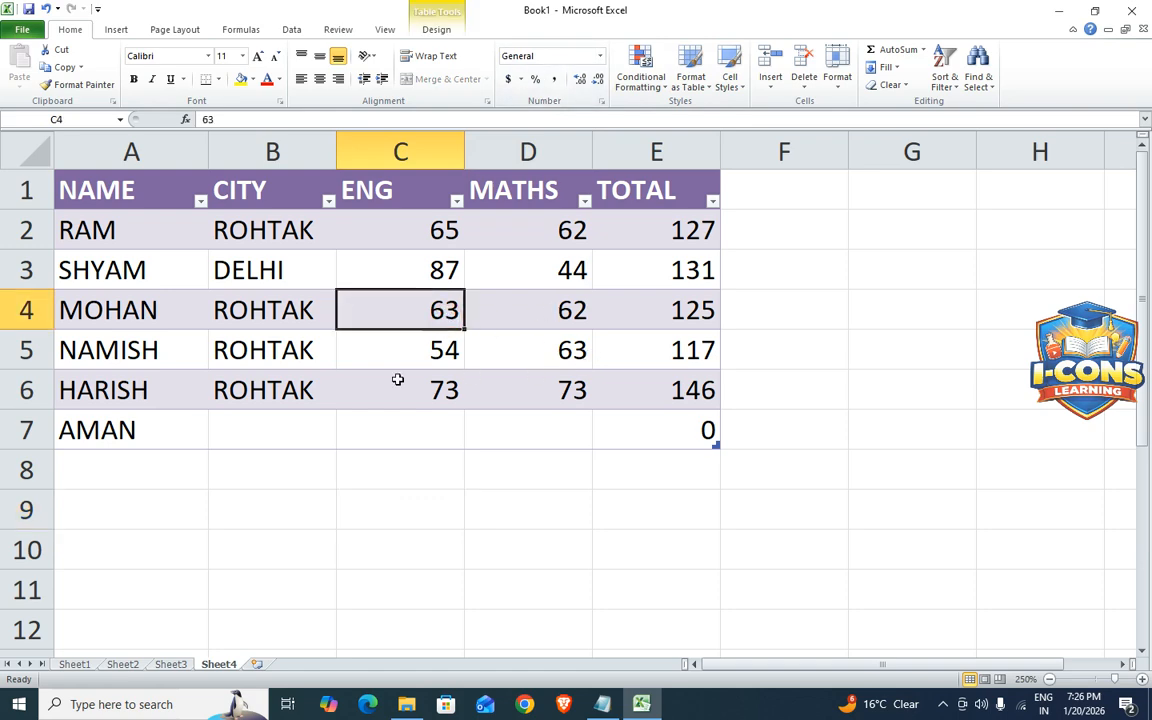
{"action": "left_click", "coordinate": [360, 377]}
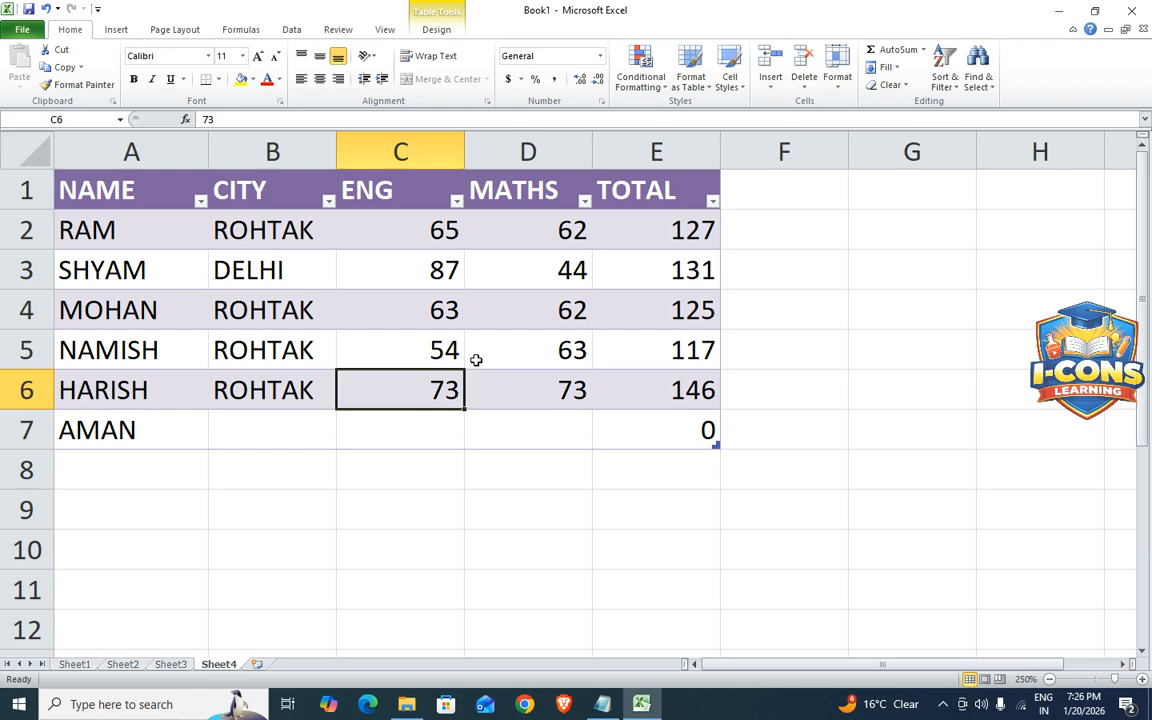
{"action": "left_click", "coordinate": [357, 308]}
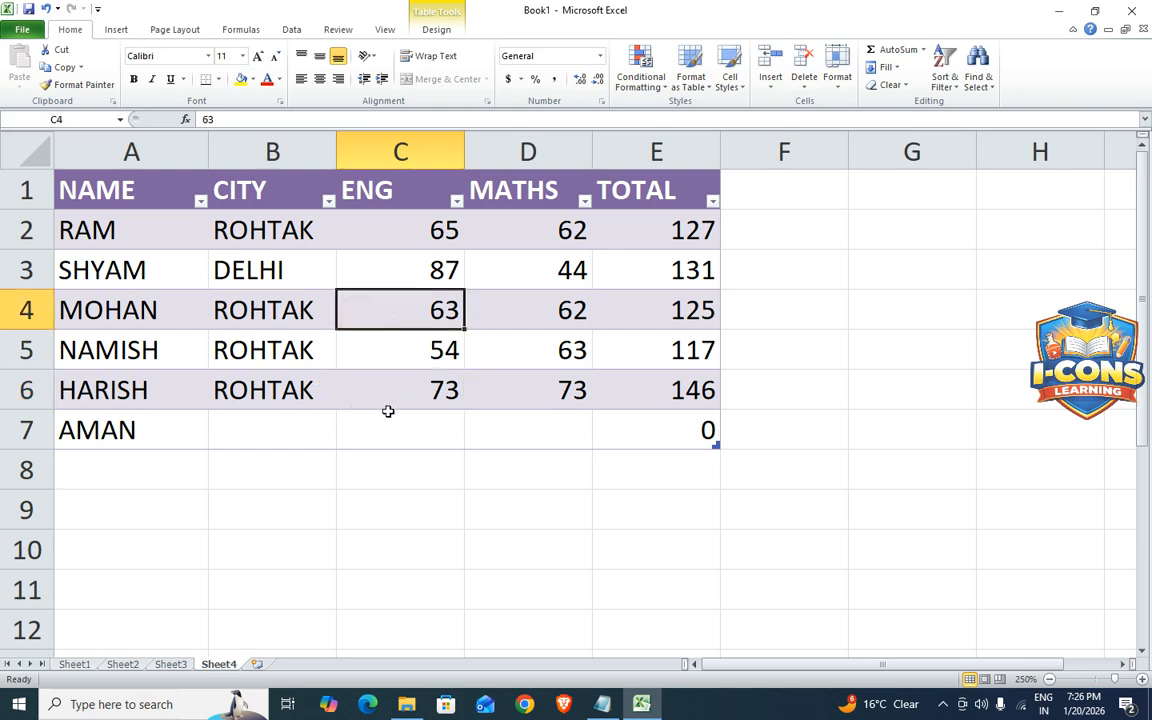
{"action": "scroll", "coordinate": [387, 410], "scroll_direction": "up", "scroll_amount": 2}
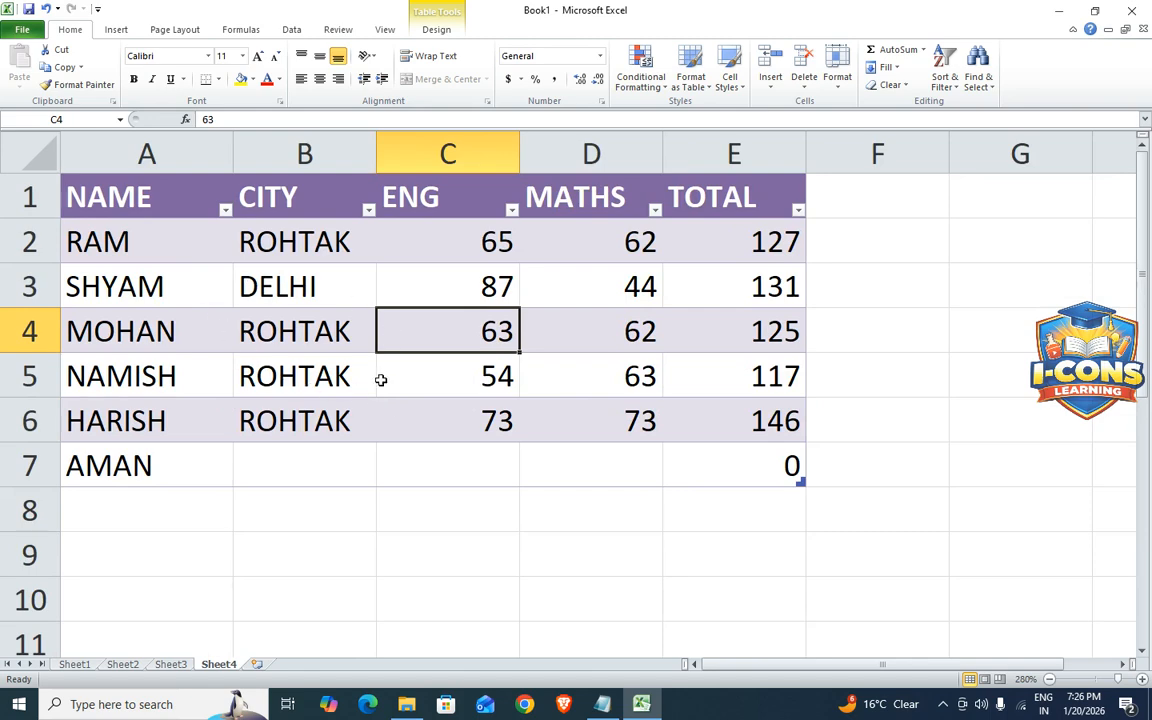
{"action": "left_click", "coordinate": [257, 473]}
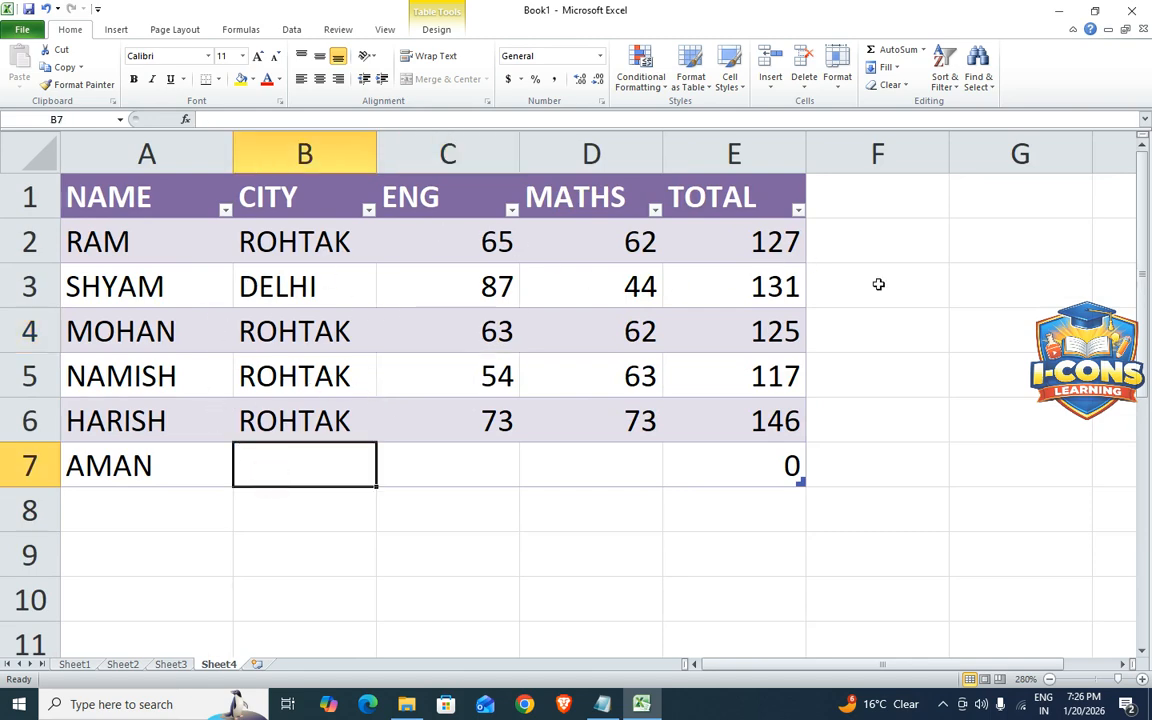